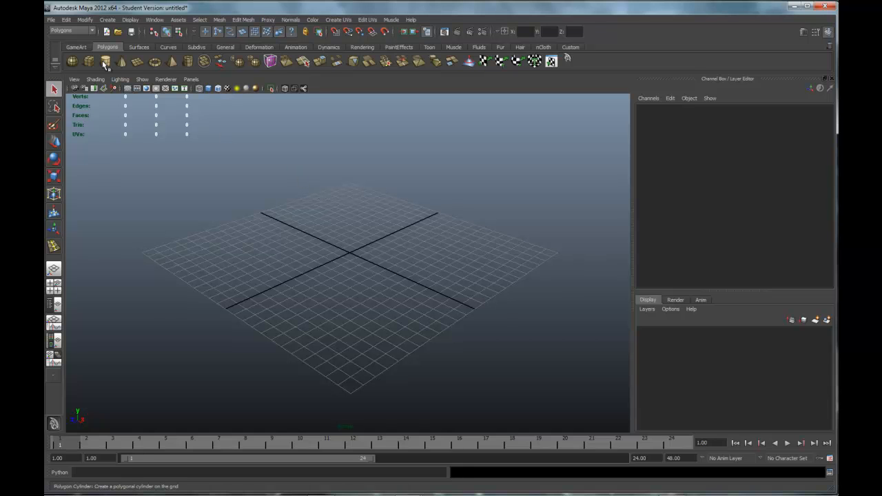
Check the Interactive Creation setting for polygon primitives
left_click(107, 20)
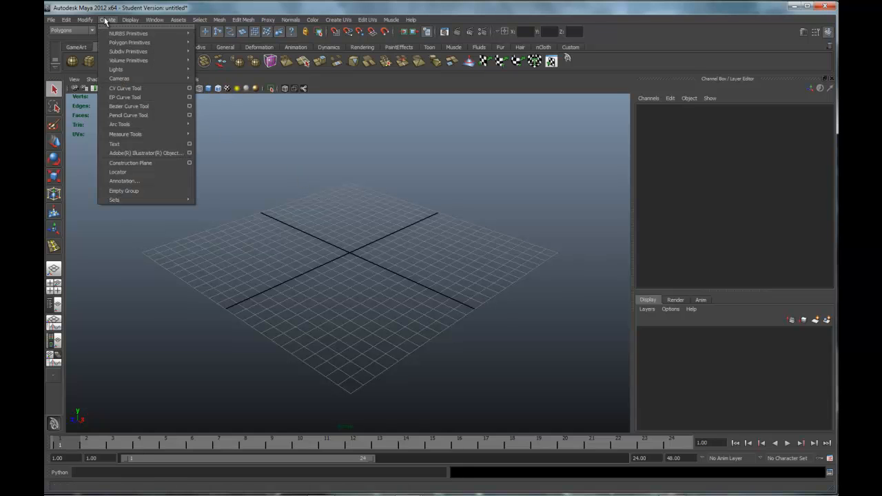
mouse_move(117, 43)
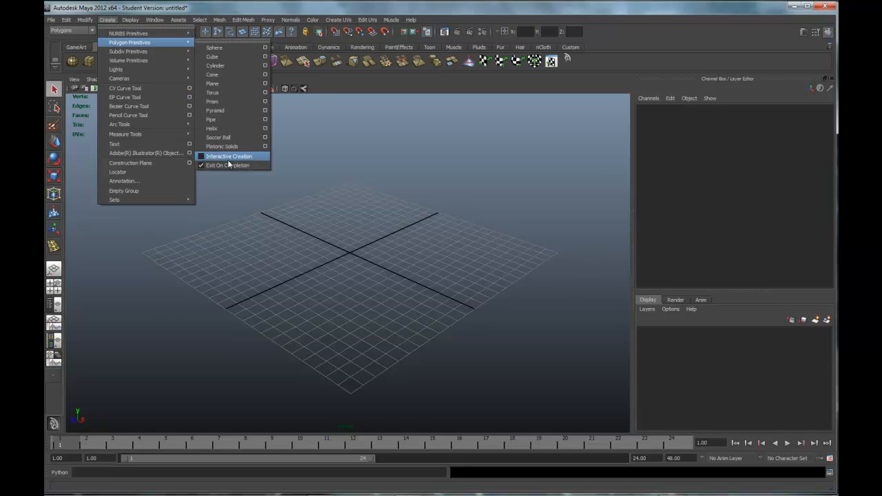
left_click(495, 170)
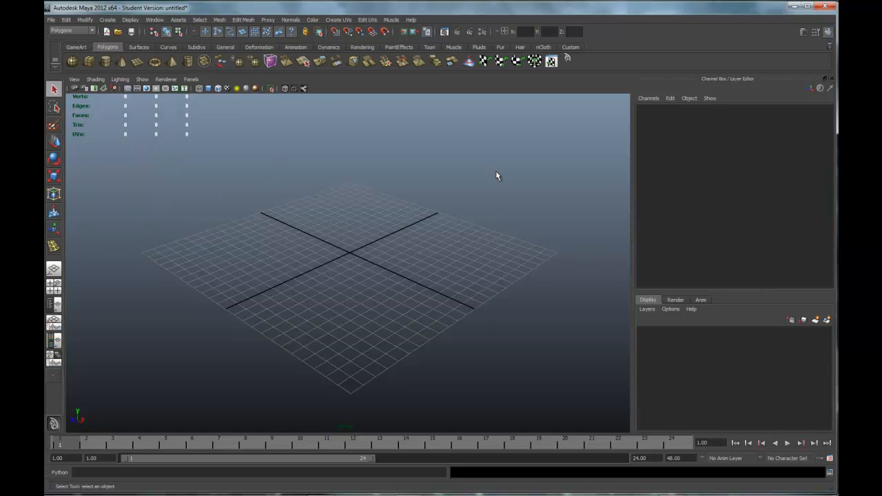
Create a polygon cylinder with Subdivisions Axis set to 12 and show it shaded
left_click(106, 61)
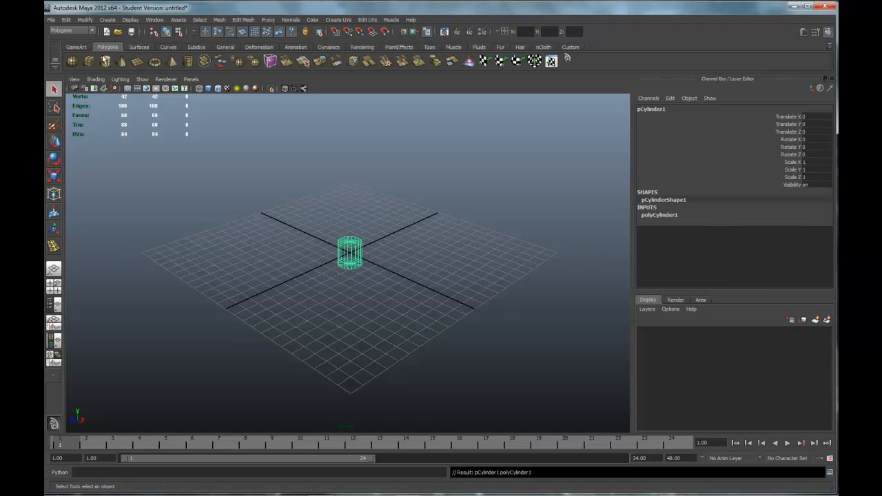
left_click(667, 216)
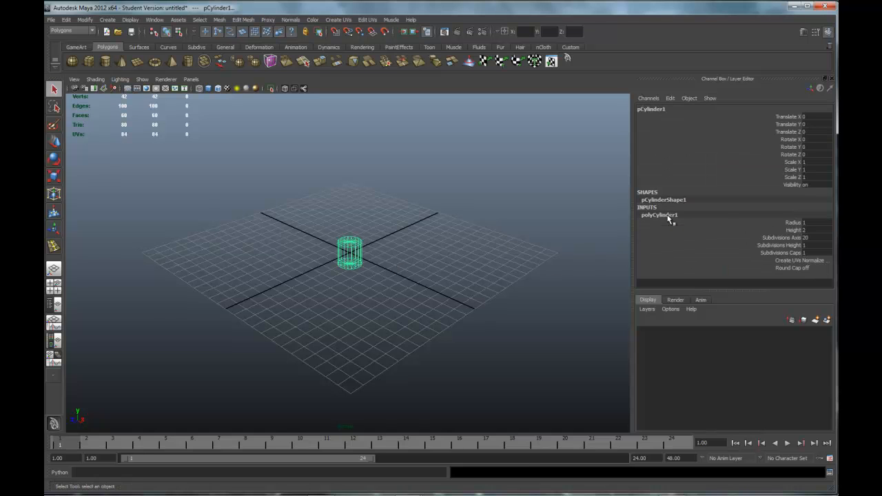
double_click(812, 236)
type("12")
key("Return")
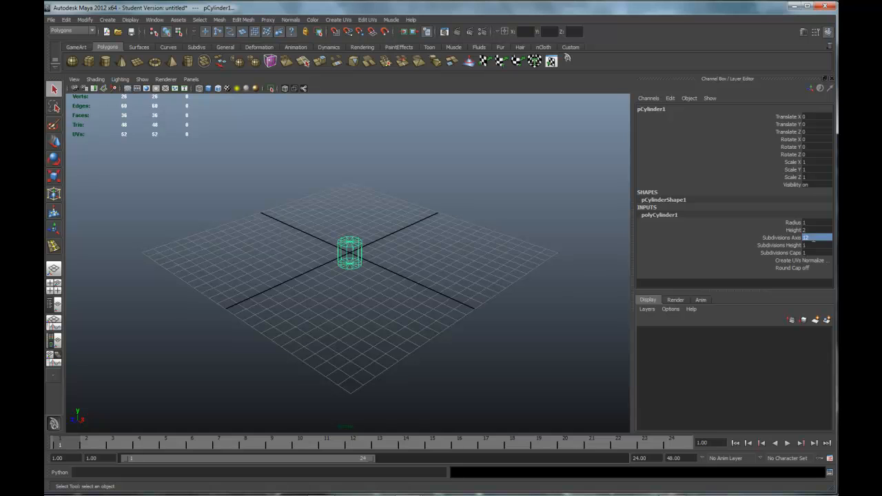
key("f")
key("5")
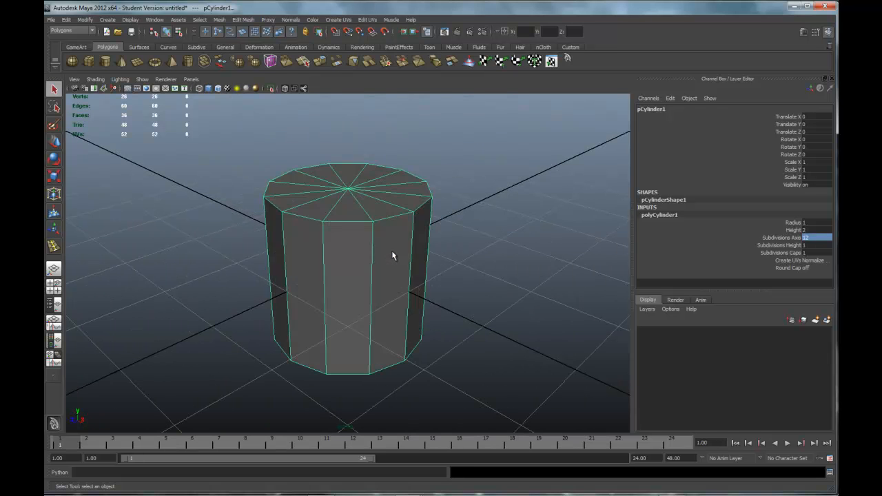
In the top view, select every other radial edge on both caps of the 12-sided cylinder and delete them
right_click(368, 185)
right_click_drag(369, 185, 374, 163)
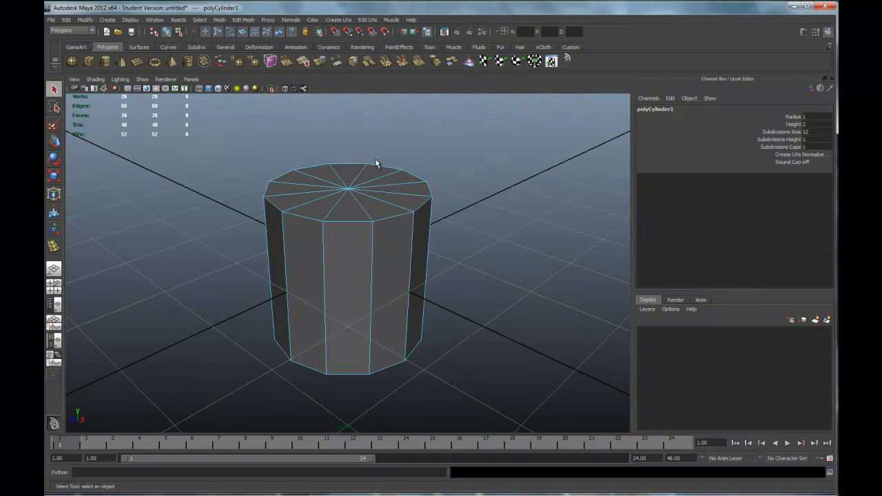
left_click_drag(393, 227, 443, 263, "alt")
left_click_drag(369, 214, 385, 208, "alt")
key("space")
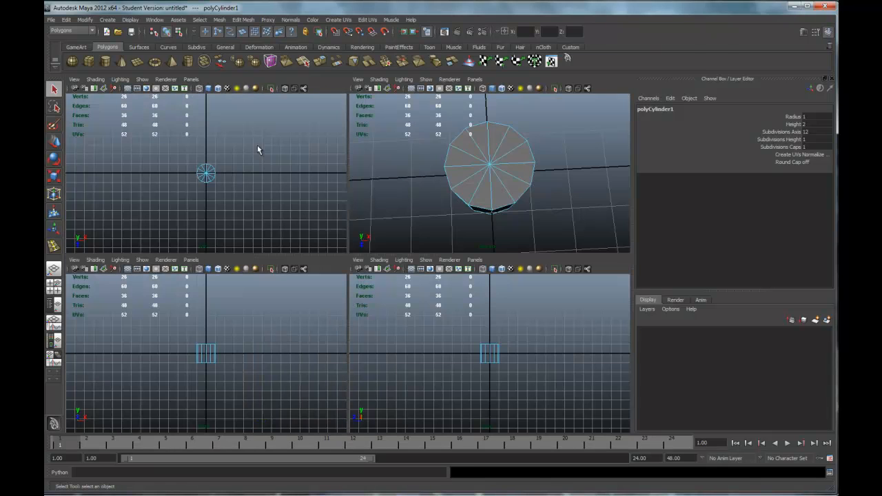
key("space")
scroll(383, 215, "up", 5)
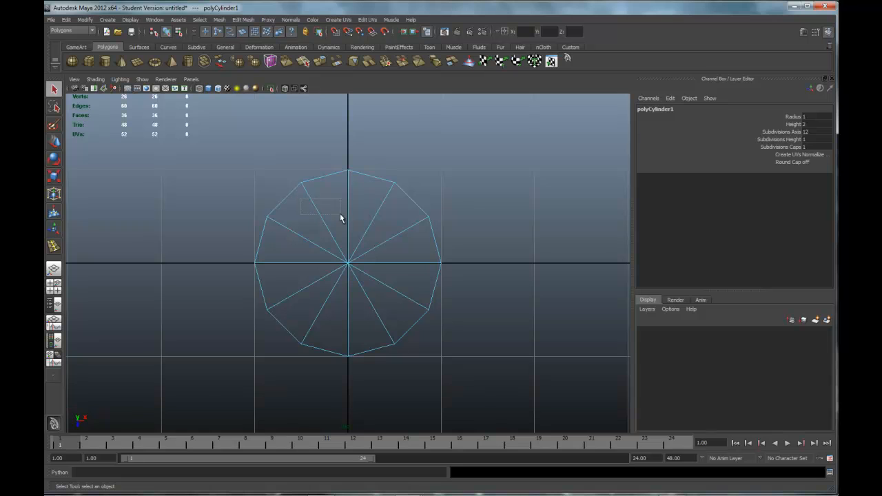
left_click_drag(340, 215, 340, 216)
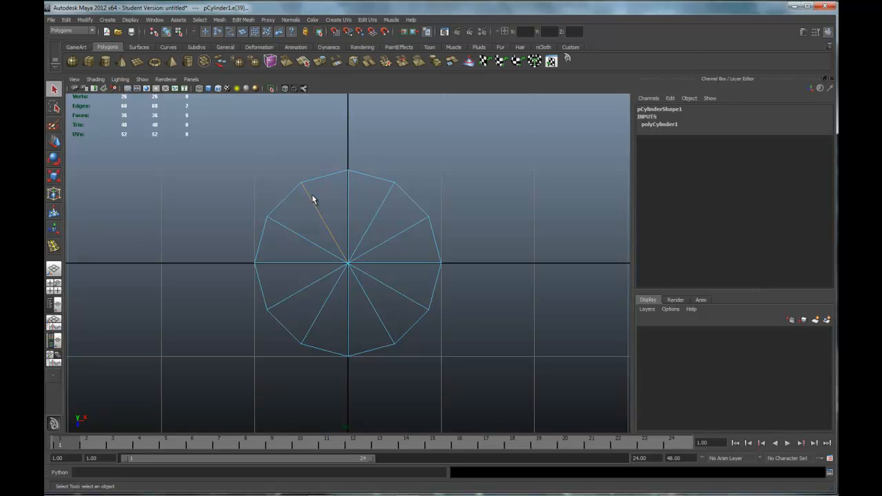
left_click_drag(388, 215, 389, 216, "shift")
left_click_drag(406, 264, 411, 270, "shift")
left_click(388, 327, "shift")
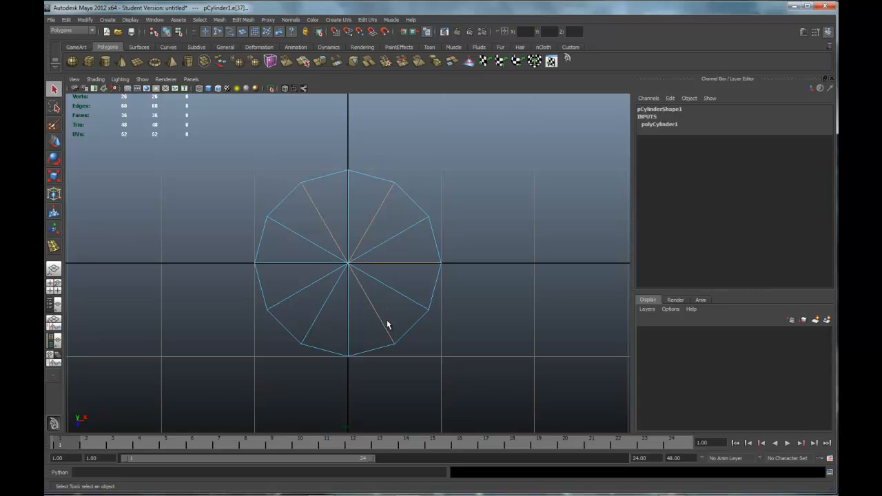
left_click(290, 263, "shift")
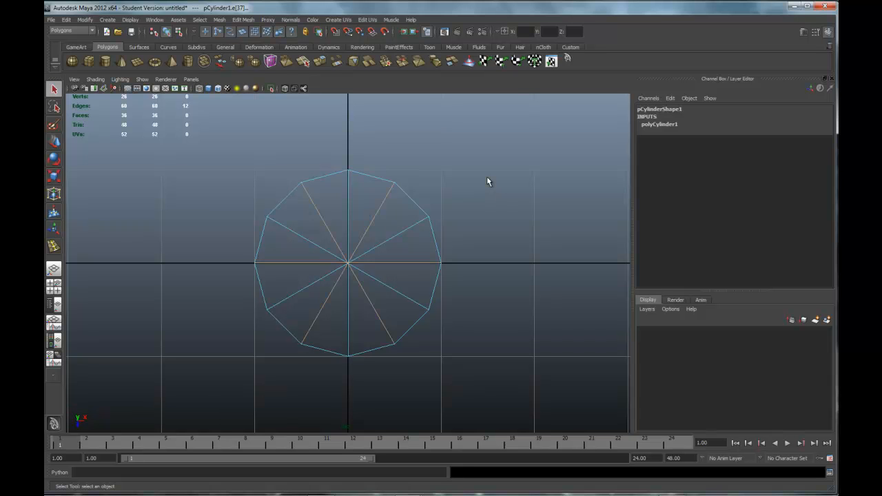
key("Delete")
key("space")
key("space")
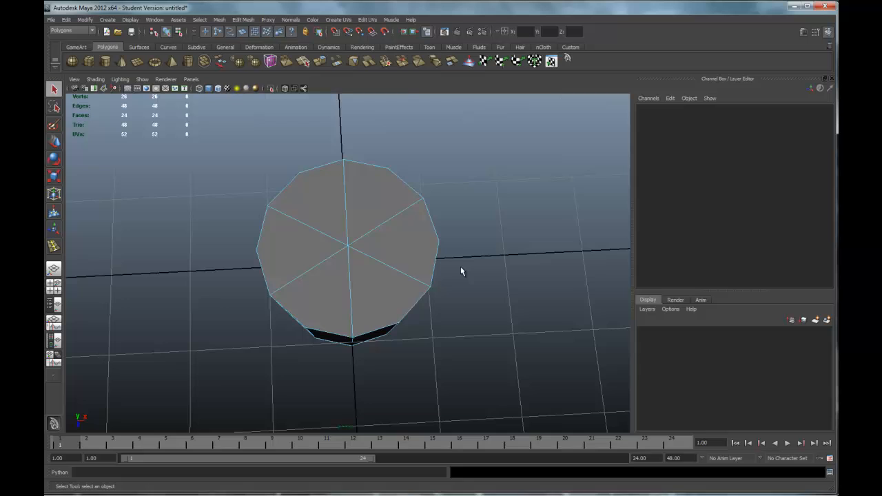
Examine the 12-sided cylinder's cap and silhouette from several angles in object mode, both selected and deselected
left_click_drag(460, 269, 418, 230, "alt")
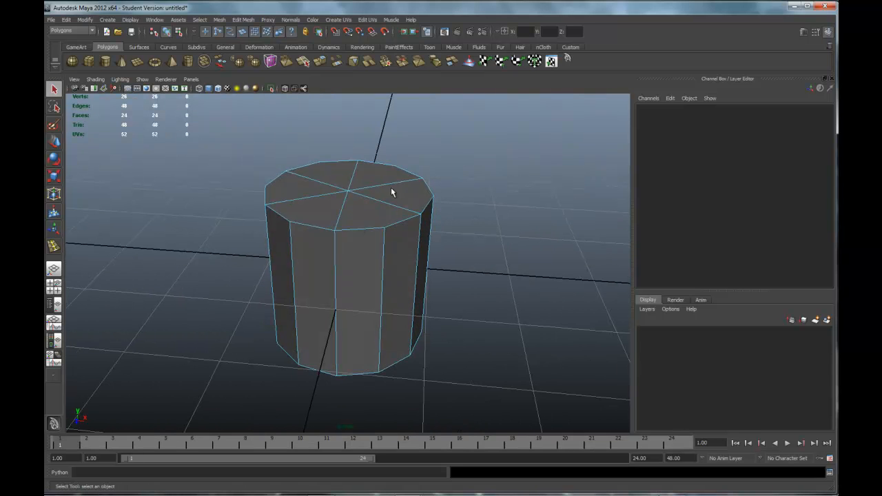
mouse_move(399, 222)
left_mouse_down("alt")
mouse_move(402, 199)
mouse_move(405, 225)
left_mouse_up("alt")
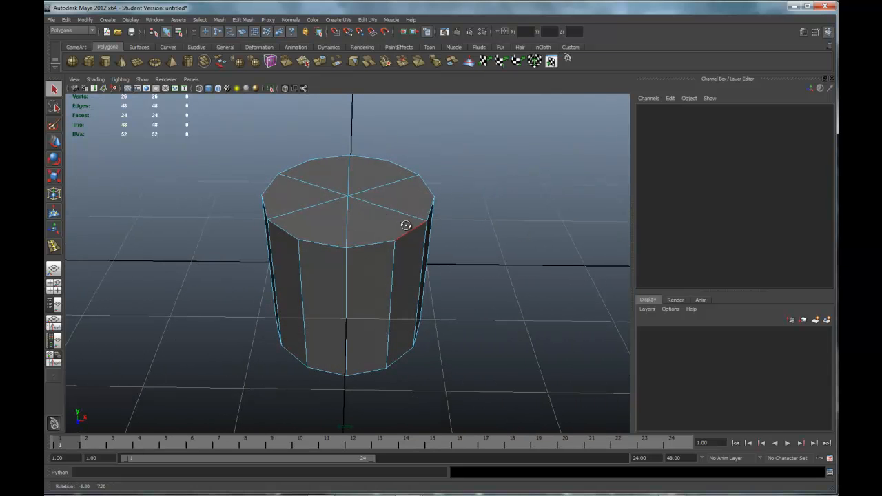
right_click_drag(372, 191, 375, 237)
left_click(473, 240)
left_click_drag(427, 249, 408, 197, "alt")
left_click(378, 199)
left_click(453, 207)
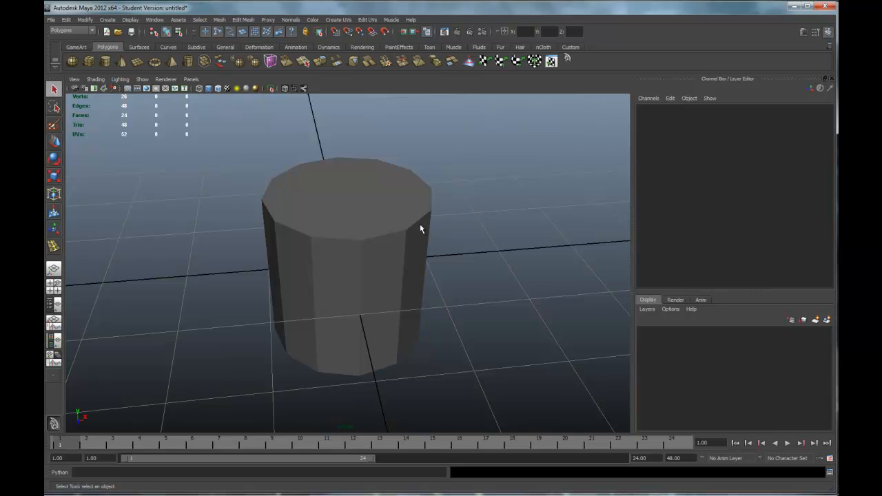
left_click_drag(422, 229, 397, 226, "alt")
left_click_drag(337, 180, 351, 159, "alt")
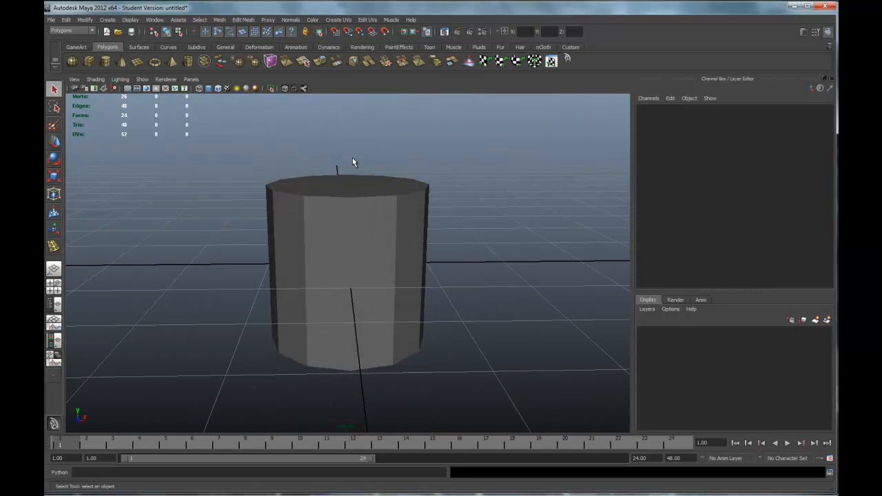
left_click(391, 199)
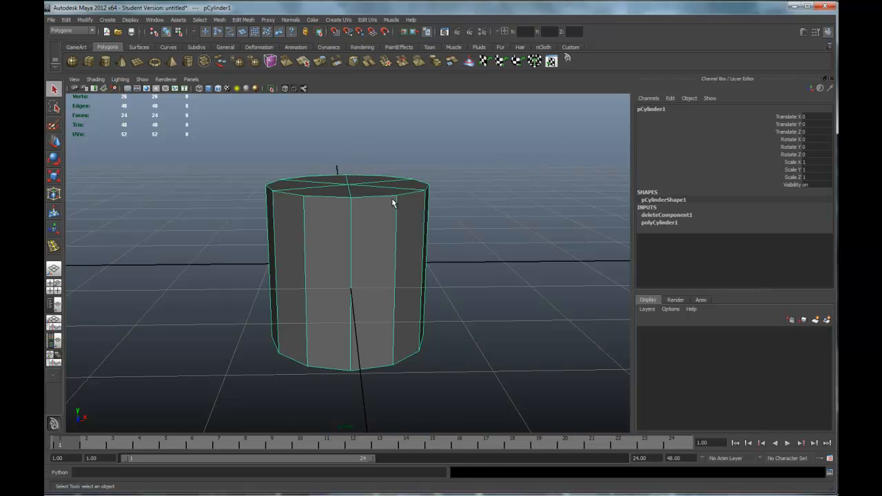
Undo the deletion of the alternate cap edges
key("ctrl+z")
key("ctrl+z")
key("ctrl+z")
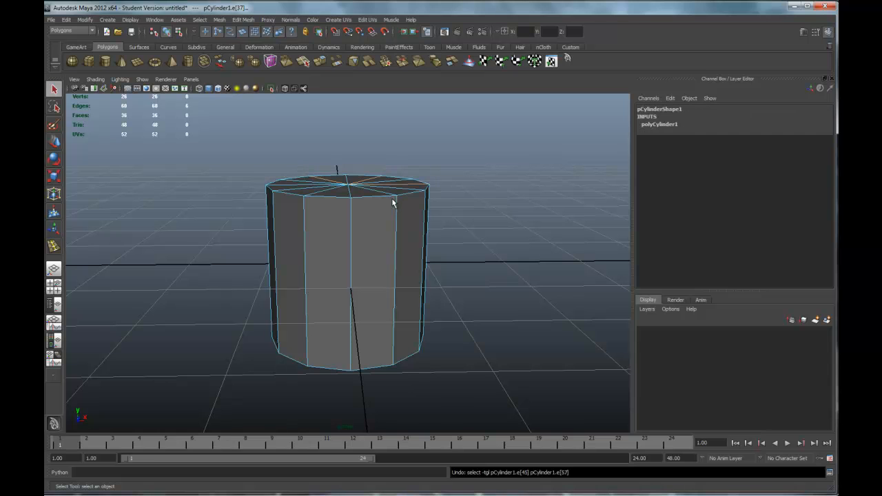
Return the cylinder to object mode and set its Subdivisions Axis to 14
right_click_drag(392, 201, 387, 237)
left_click_drag(499, 242, 496, 267, "alt")
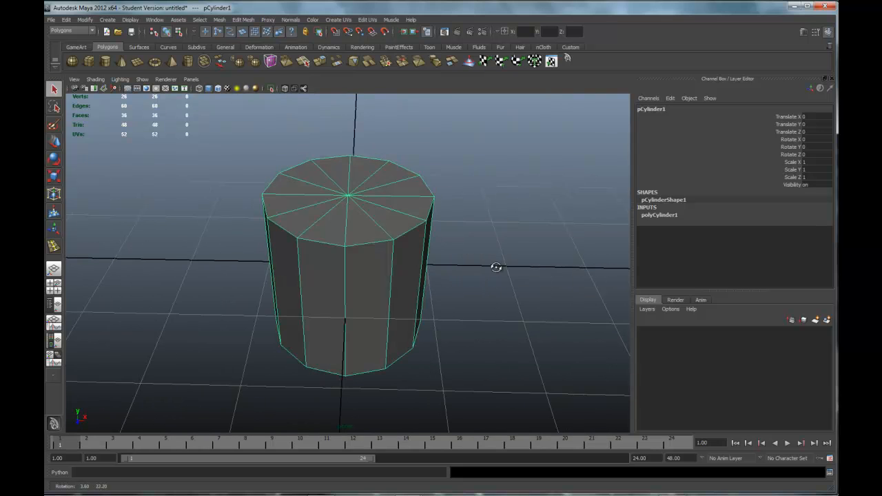
left_click(668, 216)
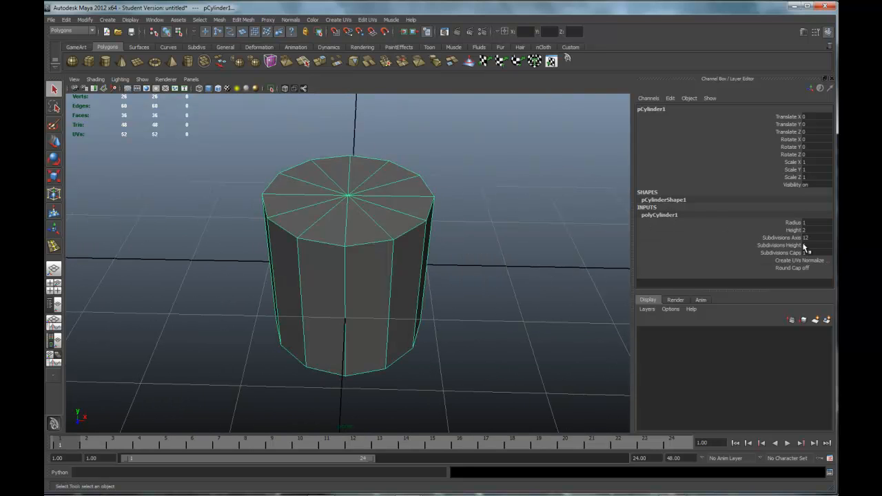
left_click(810, 238)
type("14")
key("Return")
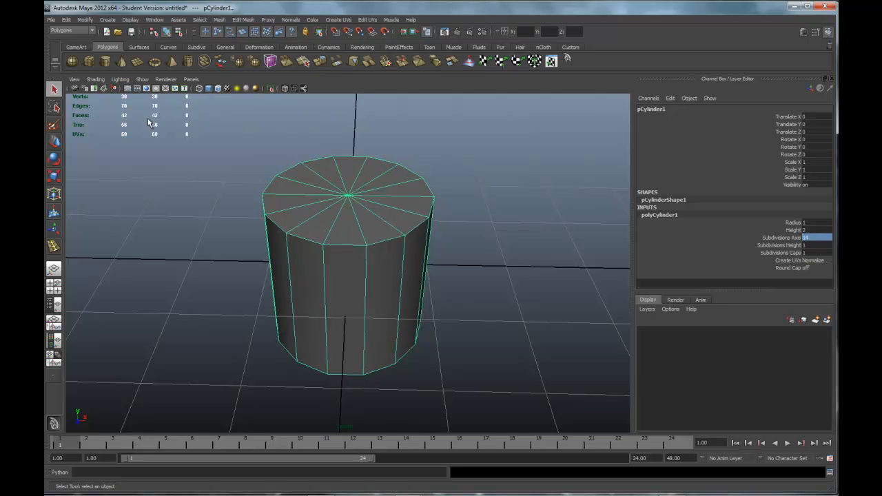
Select seven alternate radial edges through both caps of the 14-sided cylinder in the top view and delete them
left_click_drag(400, 239, 394, 230, "alt")
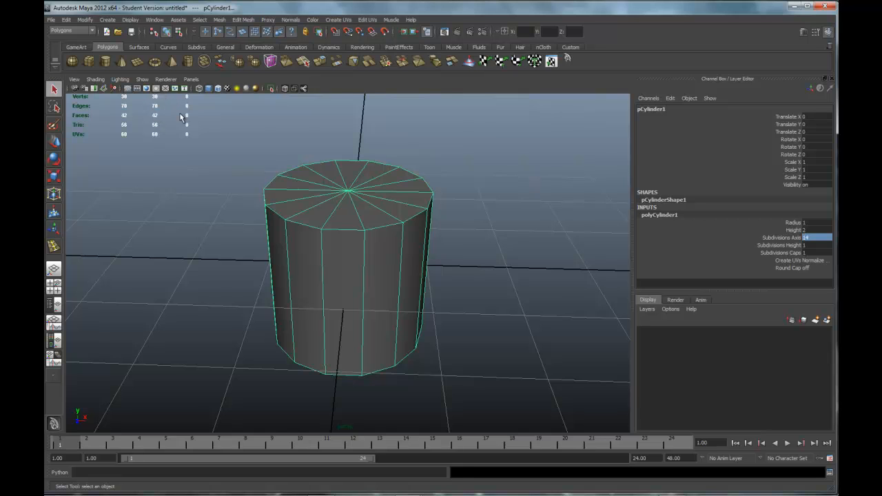
left_click_drag(229, 121, 228, 136, "alt")
left_click_drag(372, 189, 372, 191, "alt")
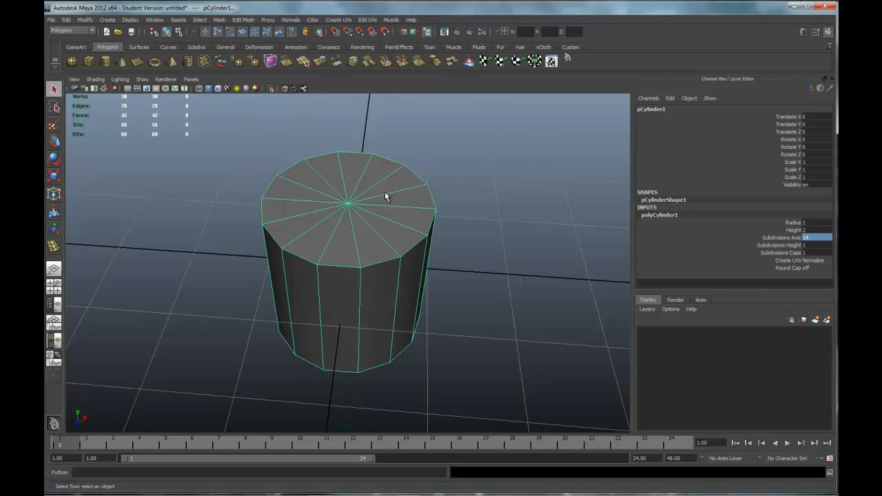
key("space")
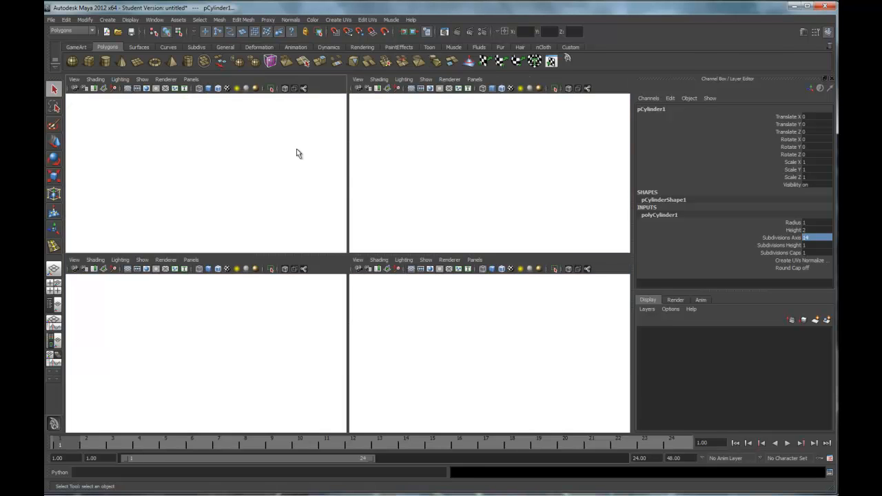
key("space")
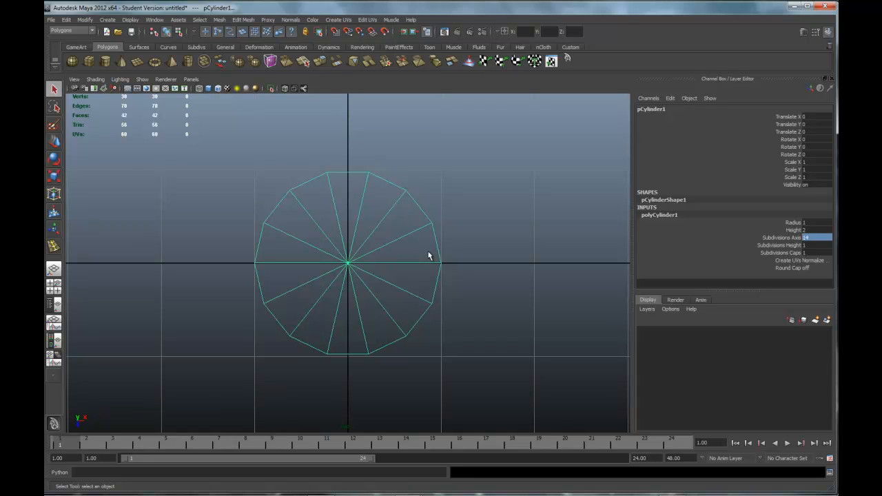
right_click_drag(416, 294, 417, 277)
left_click_drag(413, 301, 413, 301)
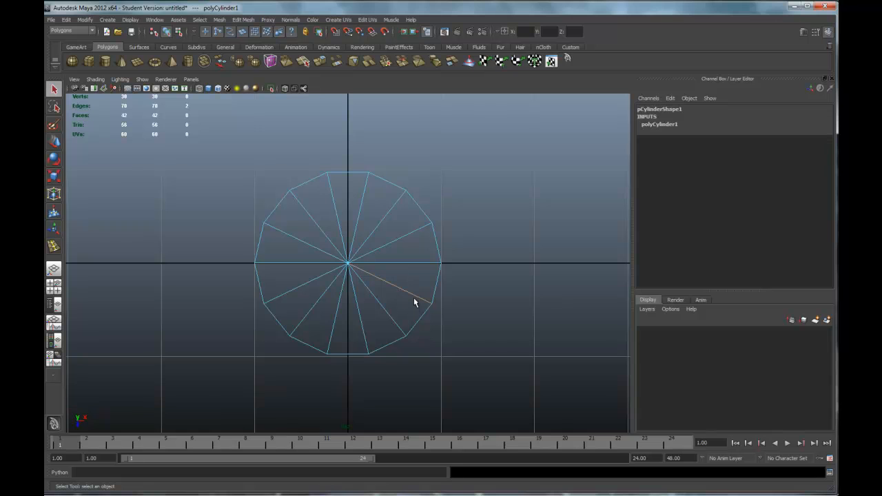
left_click(498, 294)
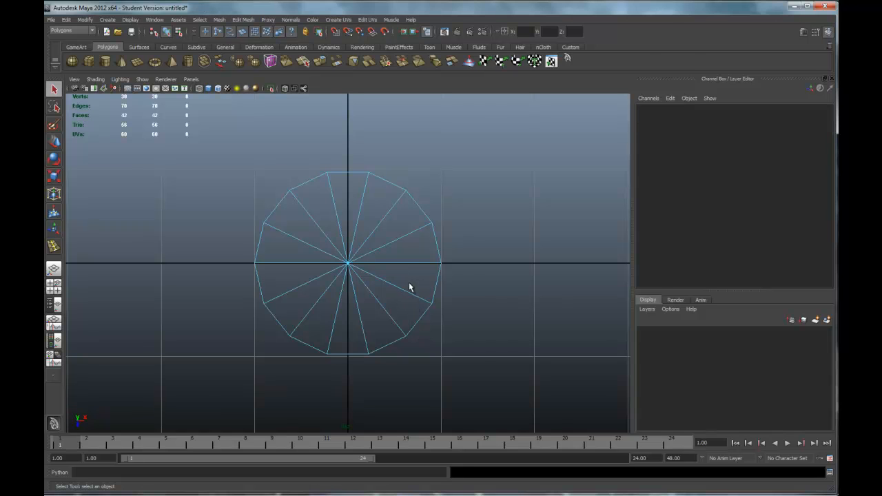
left_click(417, 305)
left_click(357, 317, "shift")
left_click(310, 313, "shift")
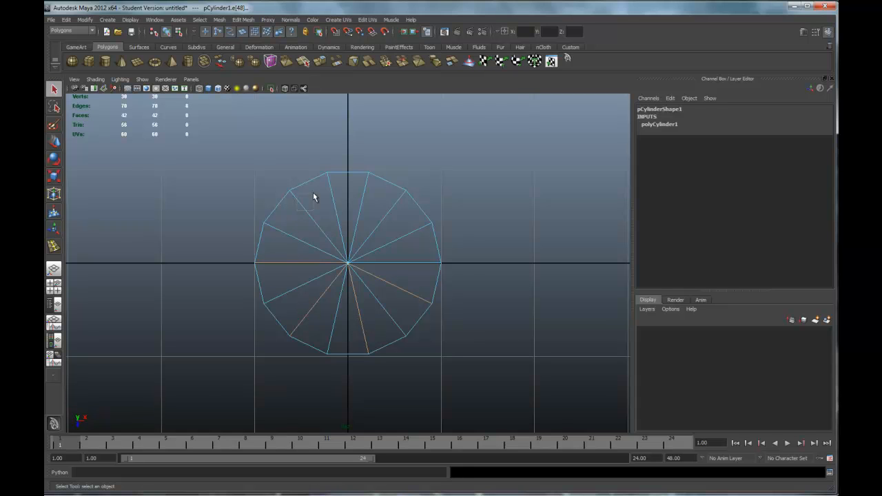
left_click_drag(354, 192, 418, 247, "shift")
key("space")
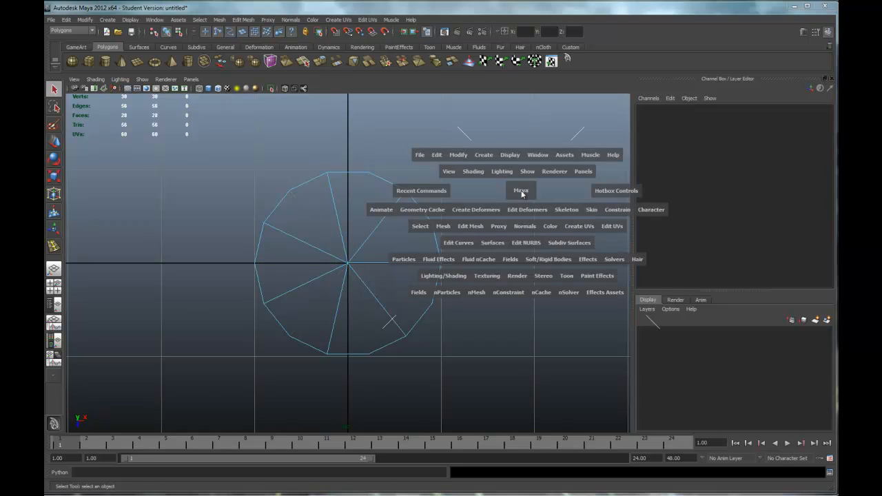
key("space")
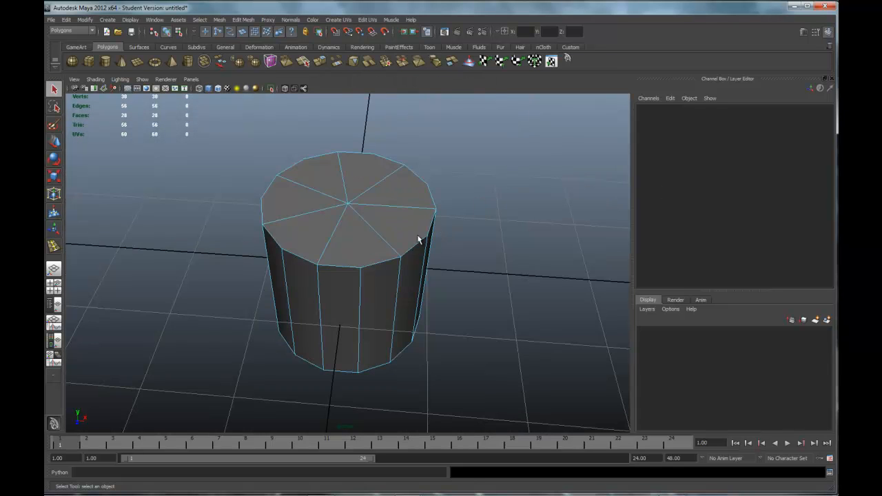
Examine the 14-sided cylinder's reduced caps and side silhouette from above, below and the side
left_click_drag(419, 236, 419, 232, "alt")
mouse_move(390, 202)
left_mouse_down("alt")
mouse_move(378, 205)
mouse_move(374, 187)
mouse_move(385, 118)
mouse_move(386, 209)
mouse_move(388, 199)
left_mouse_up("alt")
right_click(385, 204)
left_click(386, 242)
left_click_drag(451, 246, 474, 194, "alt")
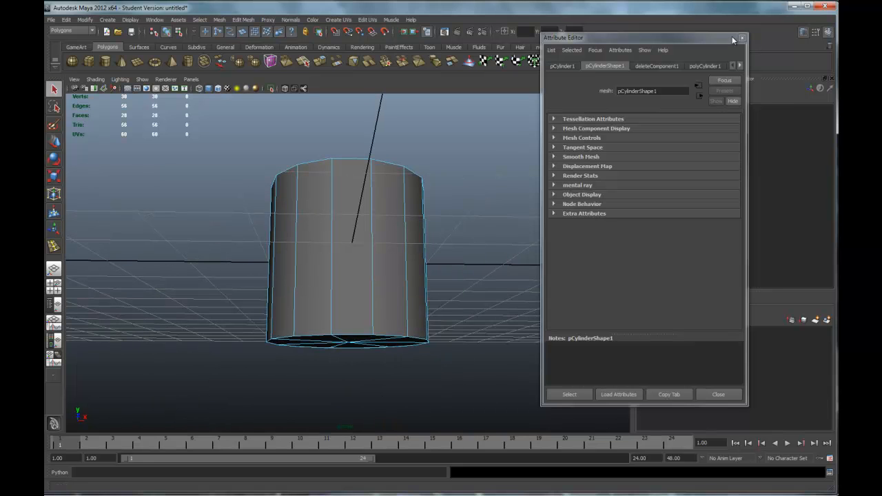
left_click(742, 38)
left_click_drag(523, 250, 289, 244, "alt")
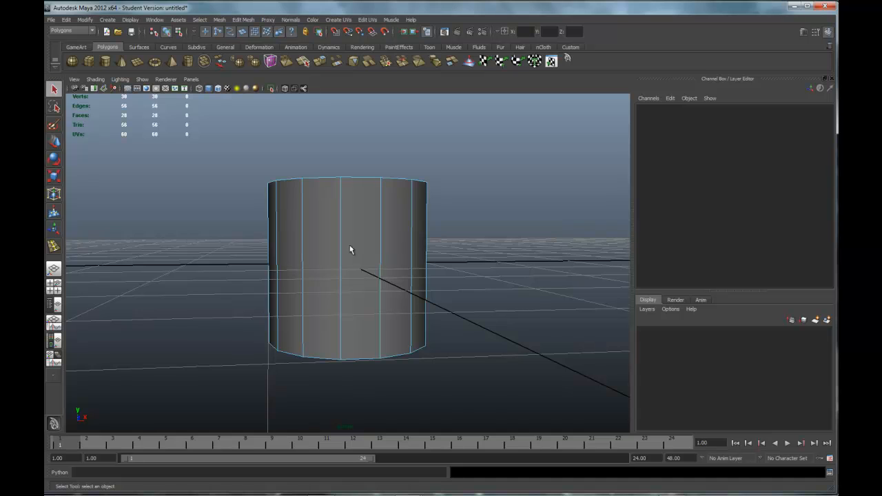
left_click_drag(350, 250, 344, 220, "alt")
Return the cylinder from component editing to object mode and select it as a whole object
right_click(334, 183)
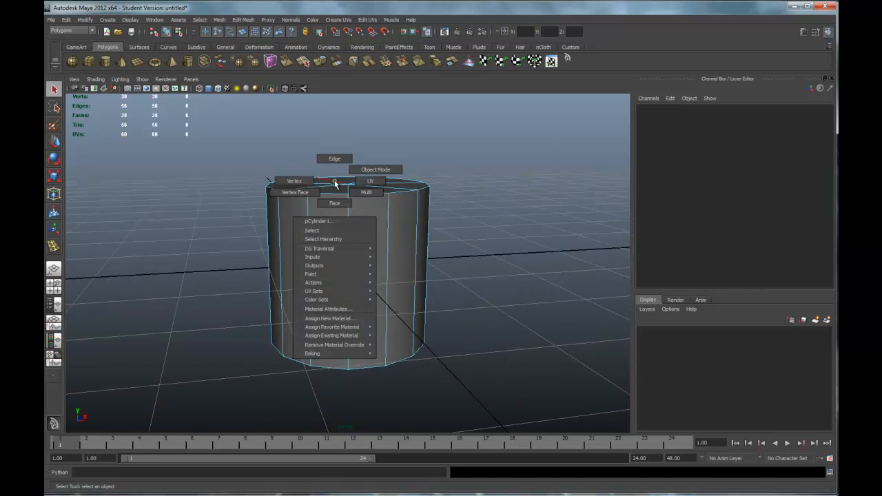
left_click(324, 230)
left_click(472, 239)
left_click_drag(436, 238, 382, 204, "alt")
scroll(384, 206, "down", 5)
left_click_drag(392, 234, 372, 252, "alt")
left_click(372, 252)
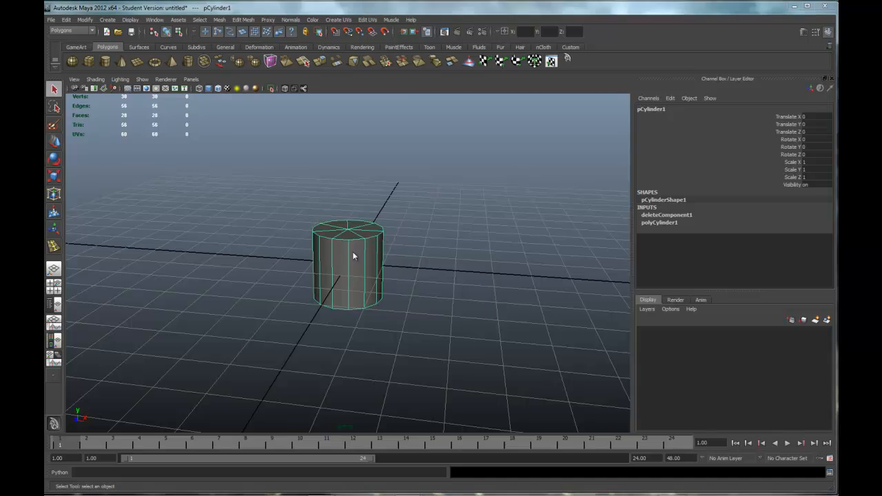
Move the cylinder up to a Translate Y of 2 in the front view with grid snapping on
key("space")
key("space")
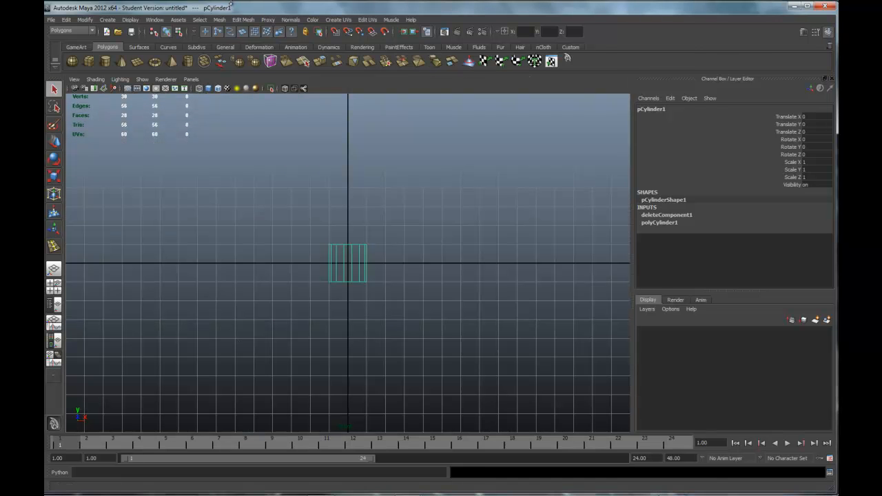
left_click(335, 31)
key("w")
left_click_drag(350, 233, 350, 221)
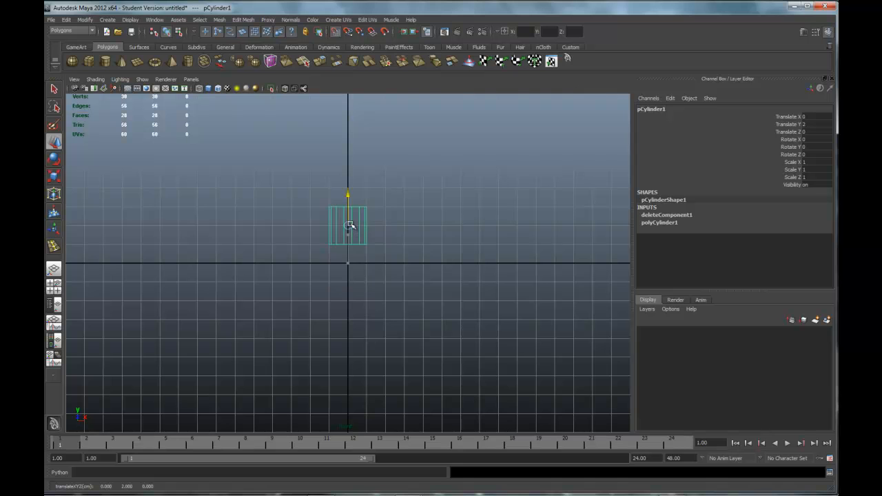
Lower the cylinder's bottom row of vertices to the ground line with grid snapping, and turn snapping off
scroll(398, 215, "up", 5)
middle_click_drag(401, 156, 416, 185, "alt")
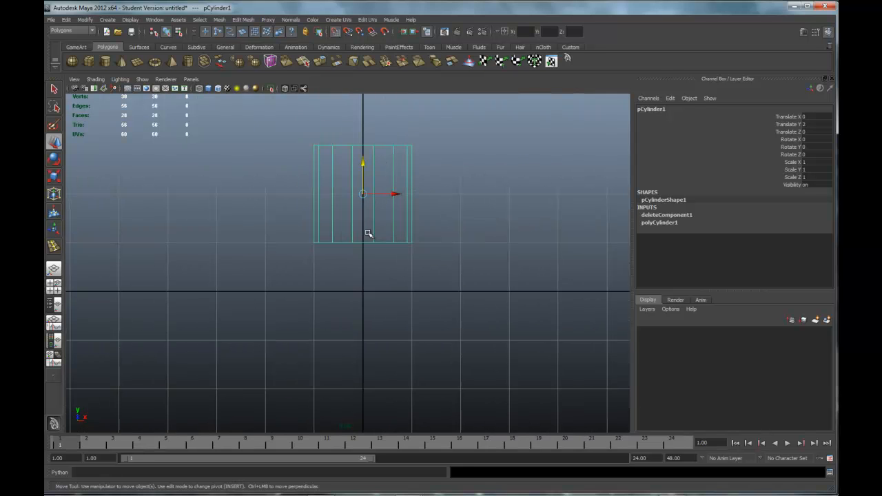
right_click_drag(371, 241, 334, 240)
left_click_drag(309, 228, 436, 262)
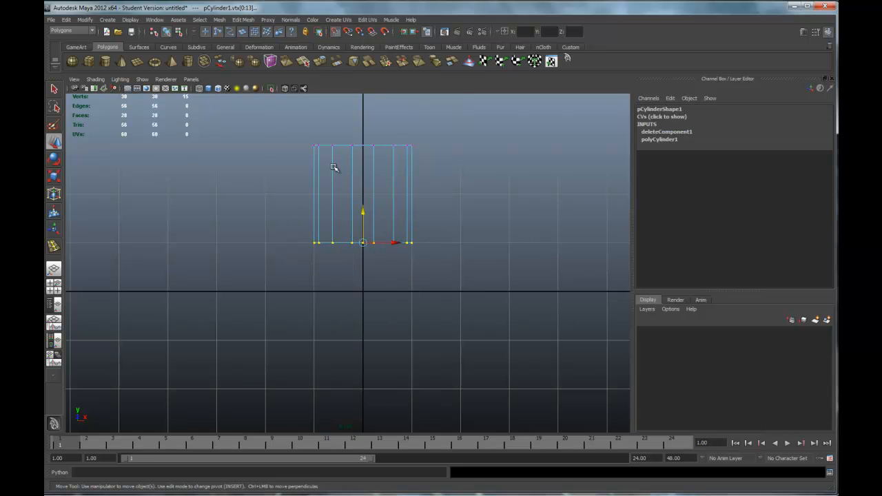
right_click(346, 202)
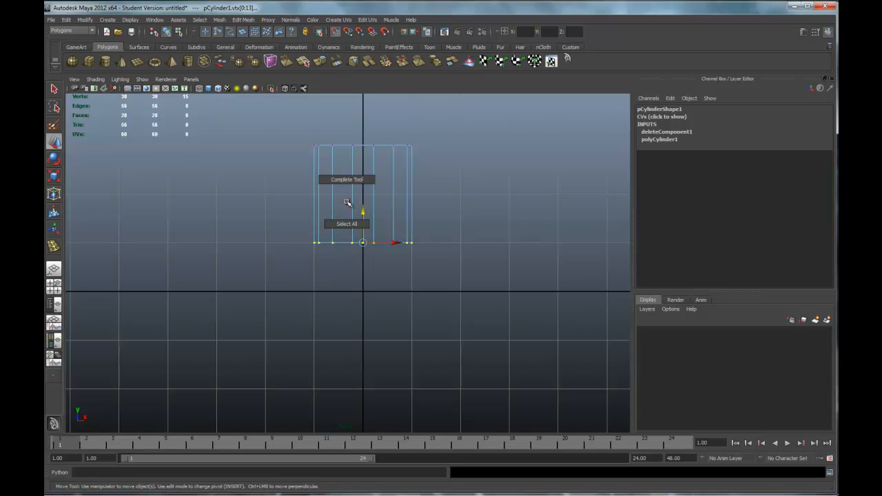
left_click_drag(291, 221, 436, 267)
left_click_drag(365, 213, 364, 289)
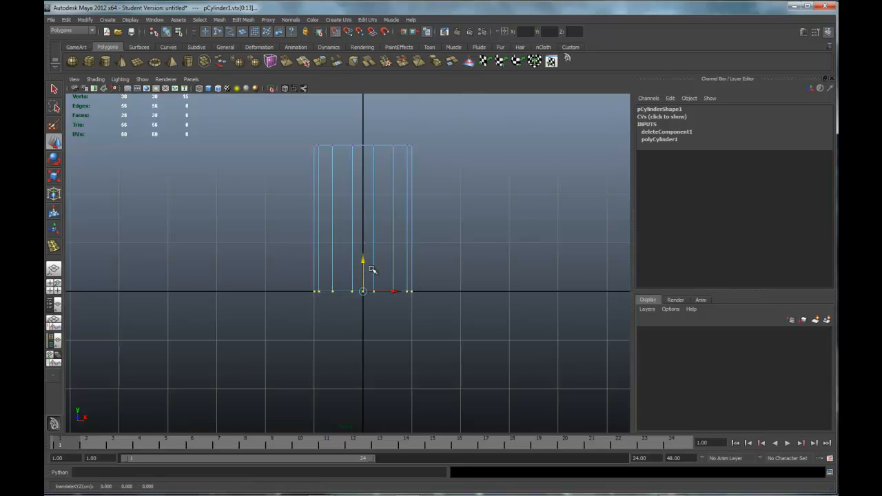
left_click(335, 32)
Return the lengthened cylinder to whole-object selection and center its pivot
right_click(376, 225)
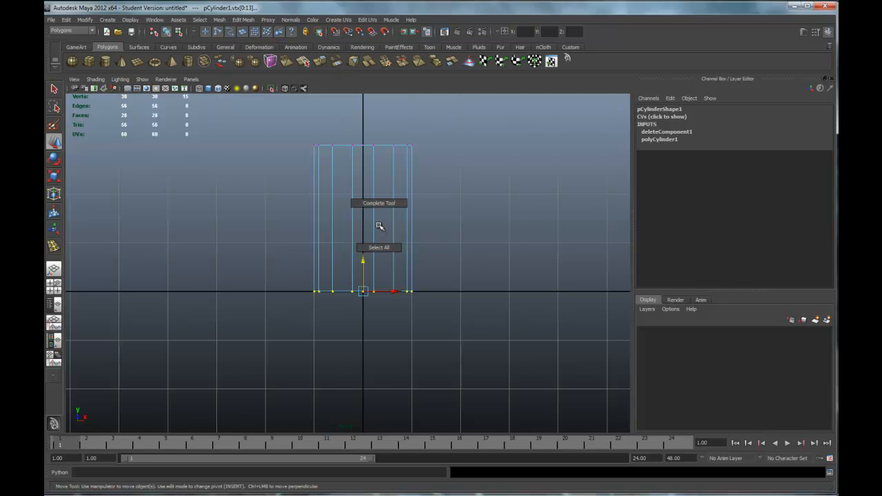
right_click(375, 225)
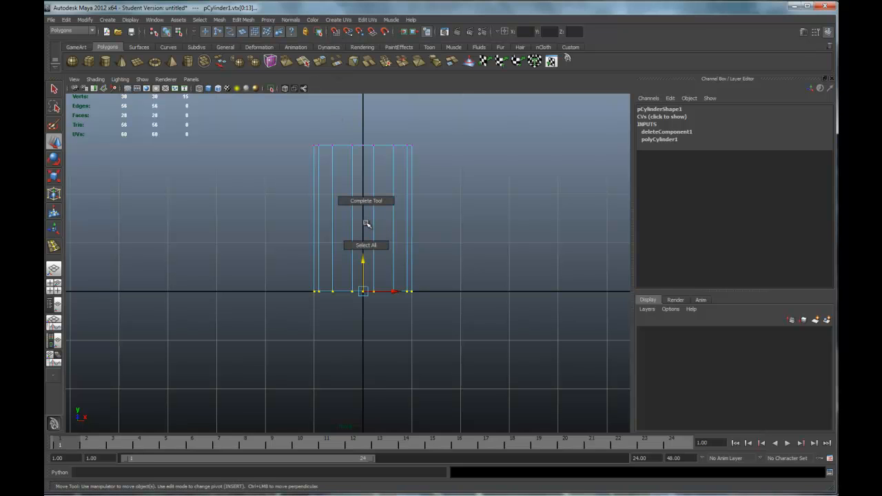
right_click(372, 230)
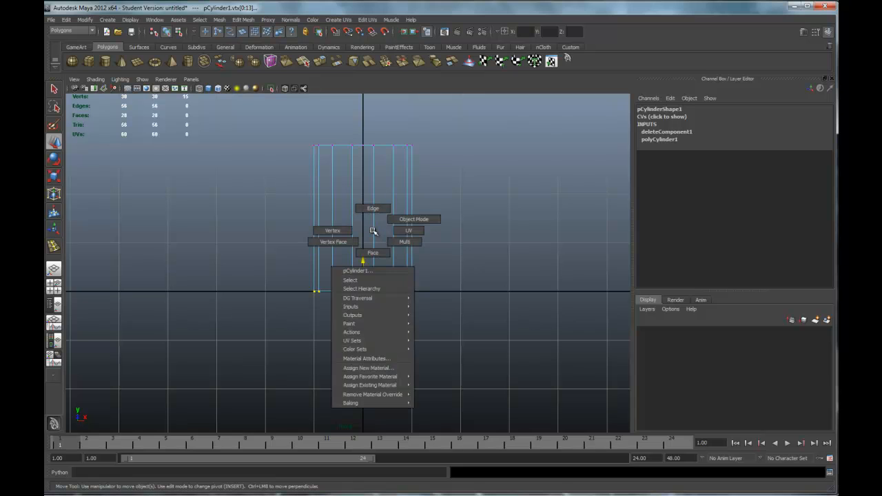
left_click(351, 280)
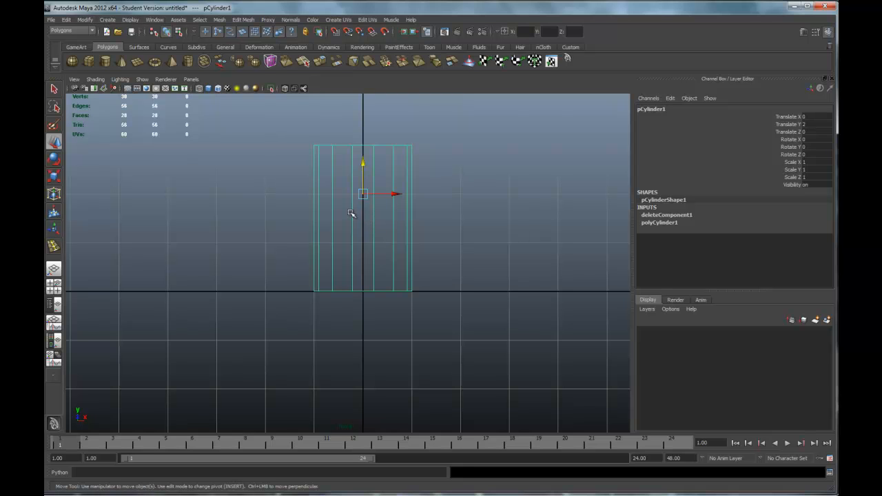
left_click(84, 19)
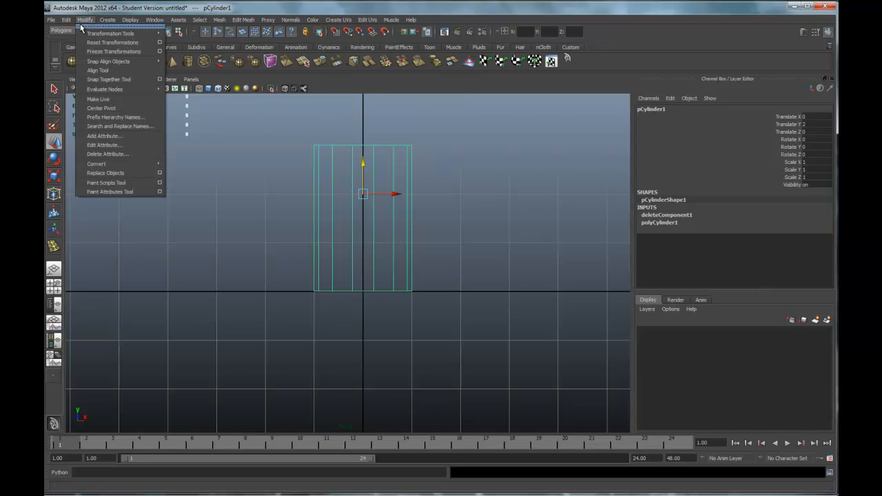
left_click(98, 108)
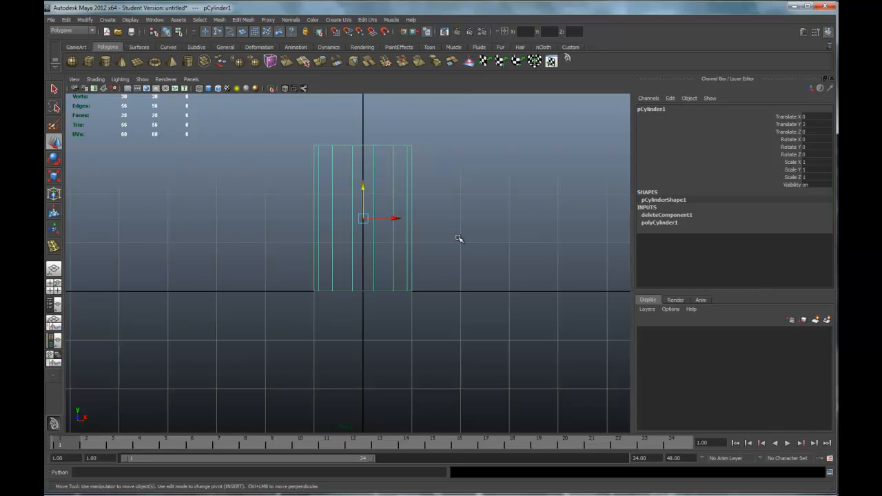
Rename the cylinder as Food_Can while in the perspective view
key("space")
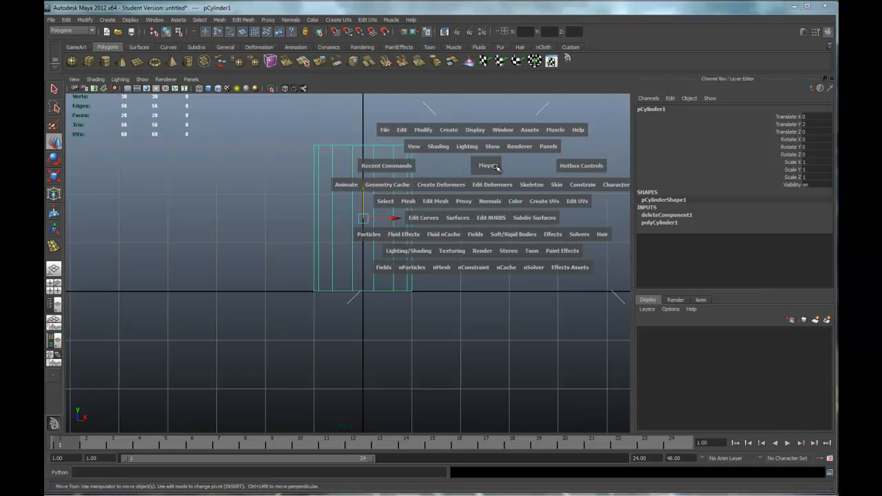
key("space")
mouse_move(435, 239)
left_mouse_down("alt")
mouse_move(416, 241)
mouse_move(444, 246)
mouse_move(394, 211)
mouse_move(399, 265)
mouse_move(422, 247)
left_mouse_up("alt")
scroll(404, 216, "up", 3)
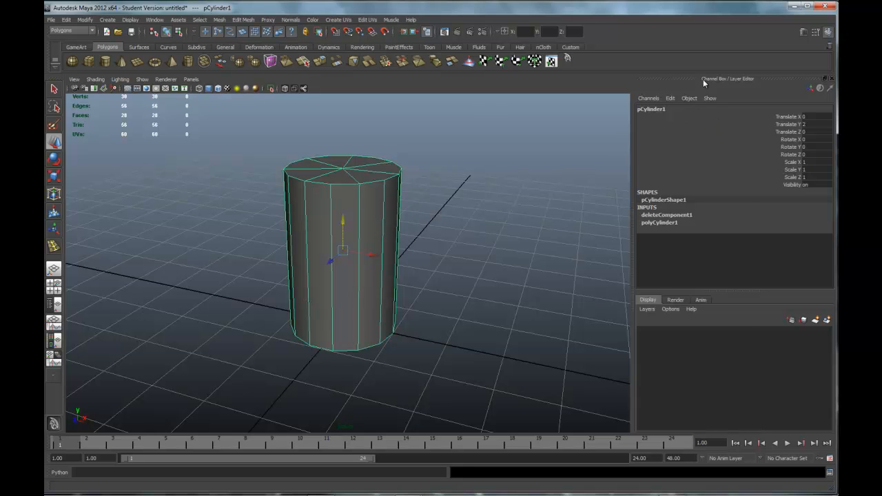
key("ctrl+a")
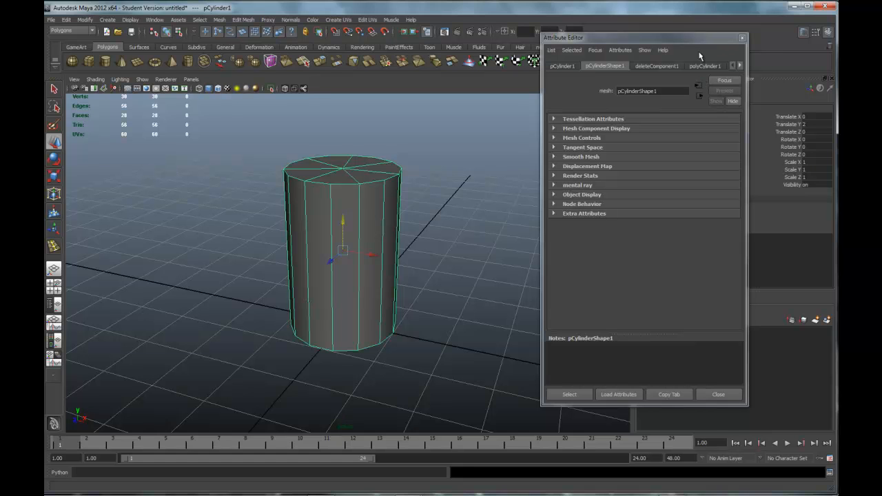
left_click(741, 38)
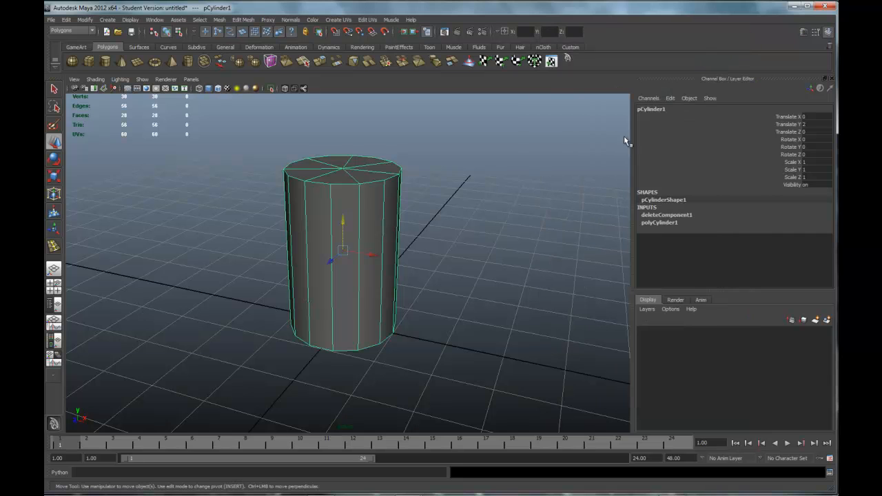
left_click(656, 110)
left_click(656, 110)
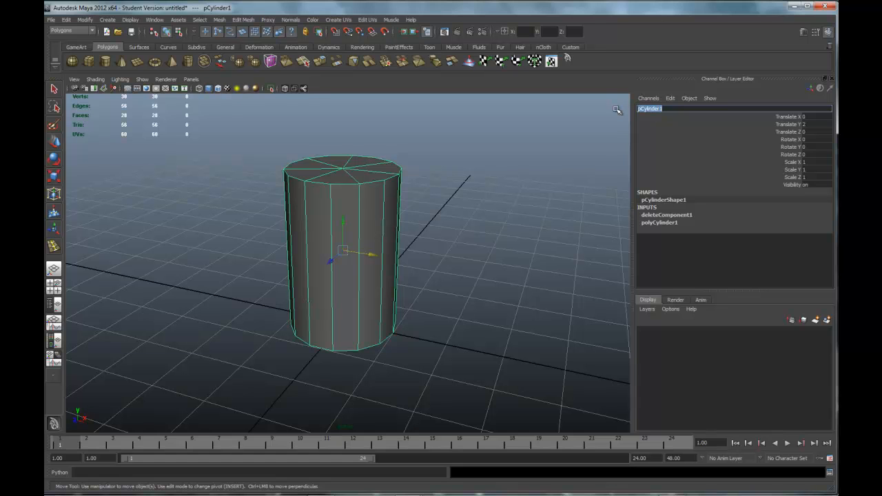
type("Food_Can")
key("Return")
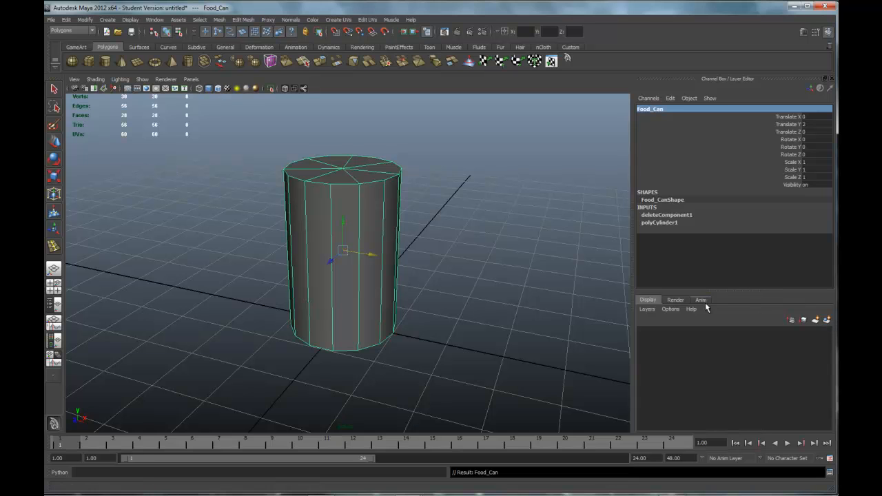
Create a display layer containing the selected can and name it Food_Can_Low
left_click(826, 320)
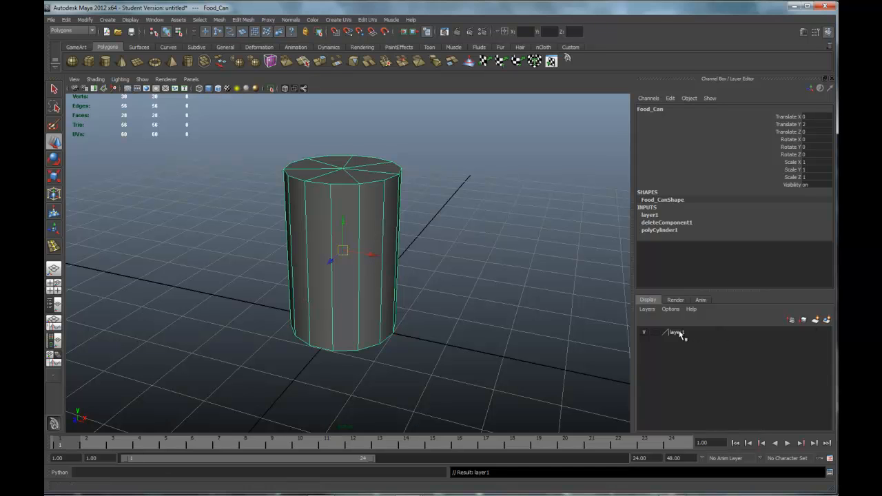
double_click(677, 333)
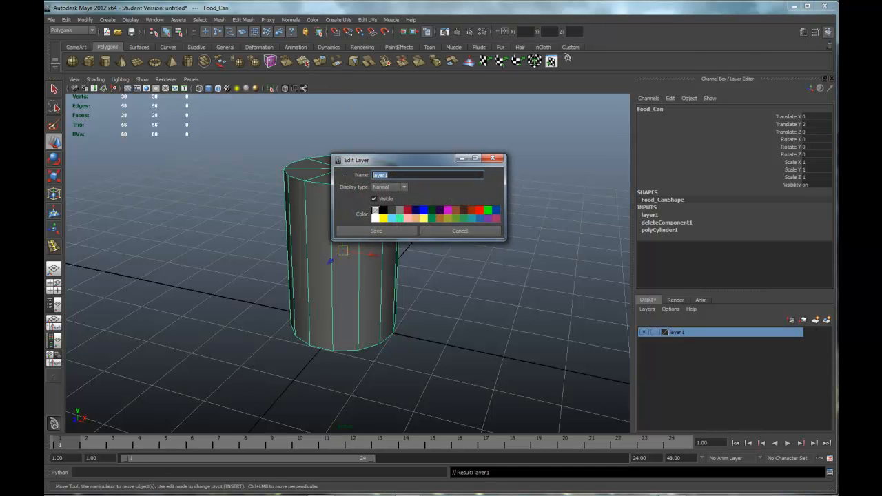
type("Food_Can_Low")
left_click(378, 231)
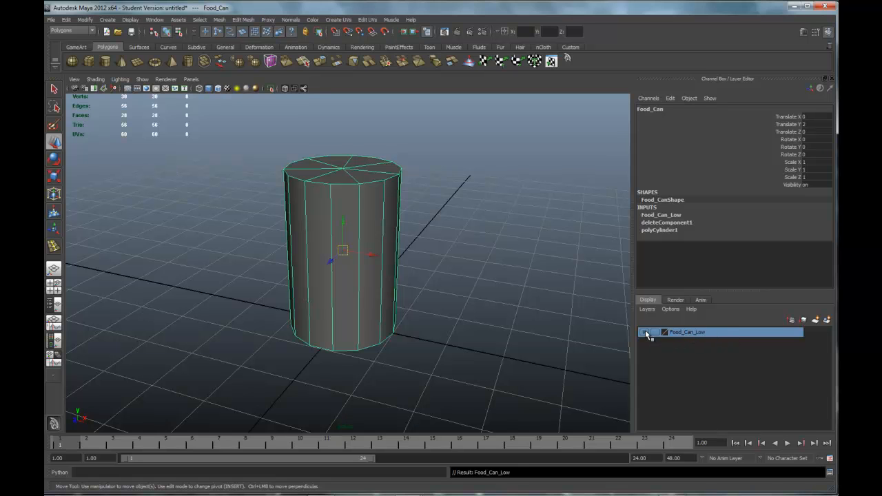
Set the Food_Can_Low layer to template display after trying its reference mode, and deselect the can
mouse_move(475, 274)
left_mouse_down("alt")
mouse_move(484, 264)
mouse_move(486, 274)
left_mouse_up("alt")
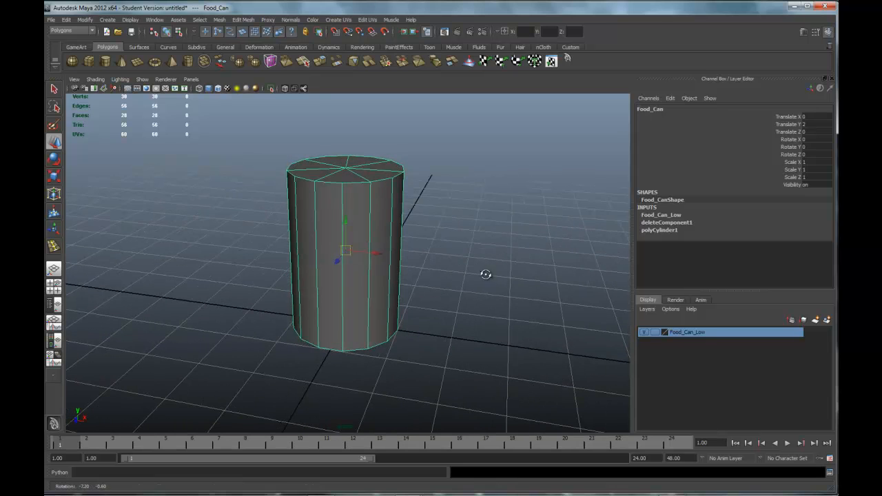
left_click(656, 332)
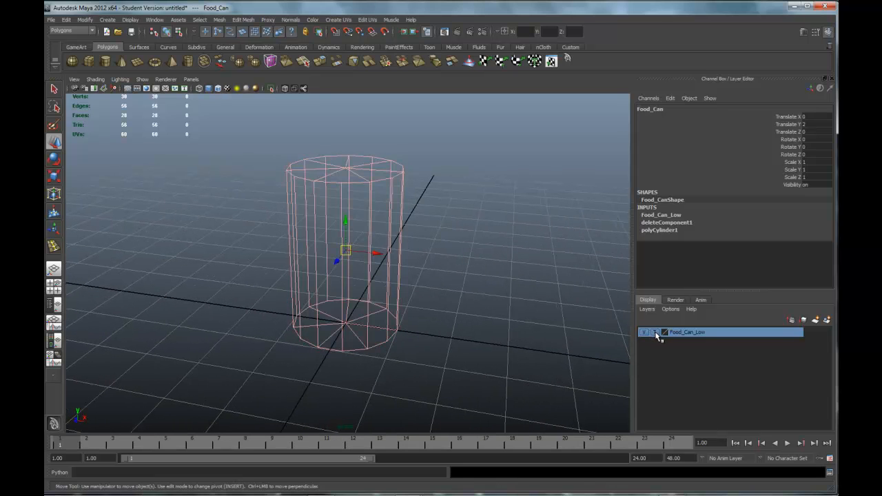
left_click(656, 332)
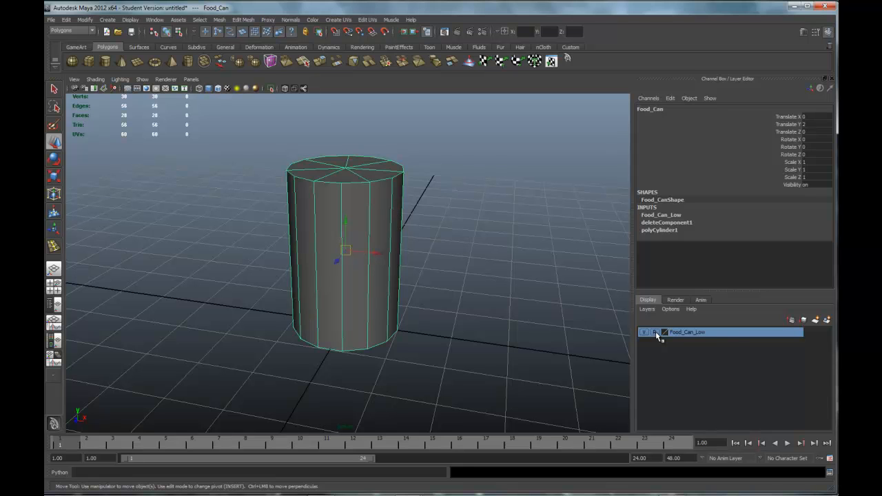
left_click(656, 332)
left_click(461, 241)
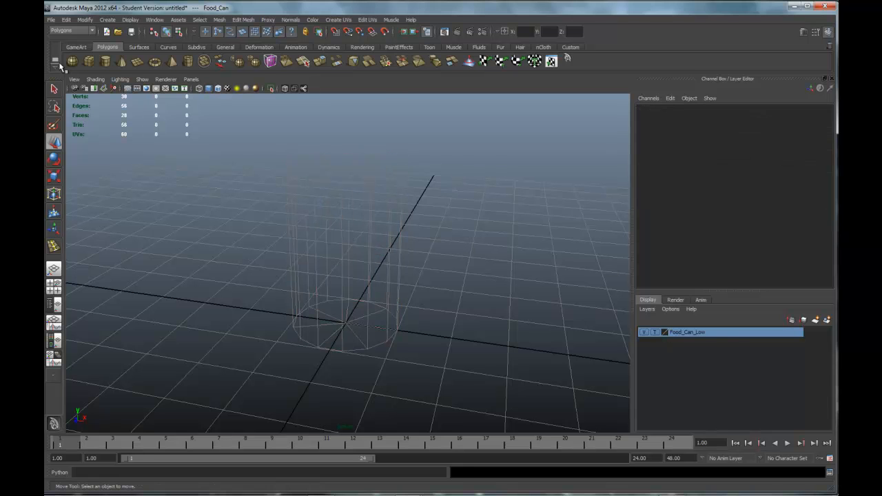
Create a new polygon cylinder at the origin and set its Subdivisions Axis to 14
left_click(106, 61)
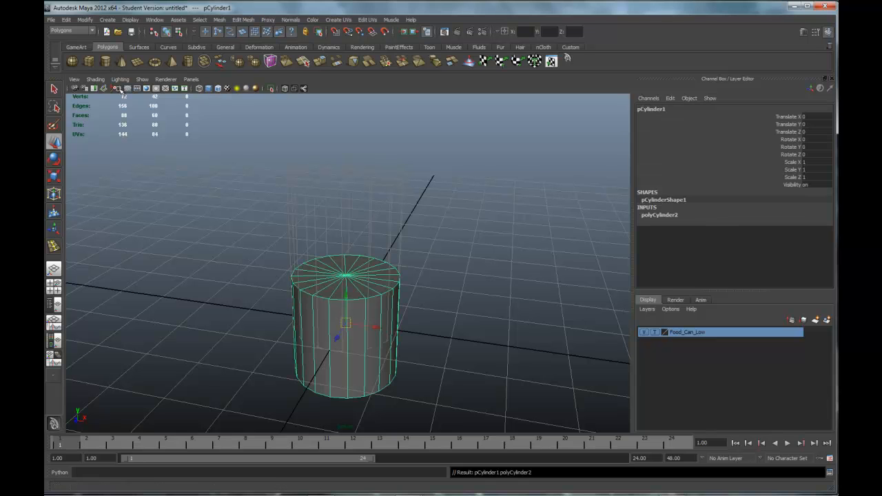
left_click(672, 216)
double_click(810, 237)
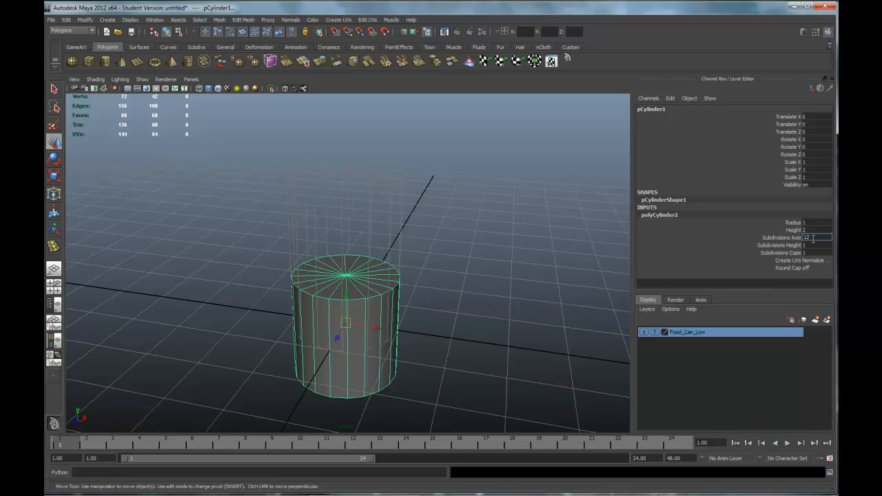
key("Return")
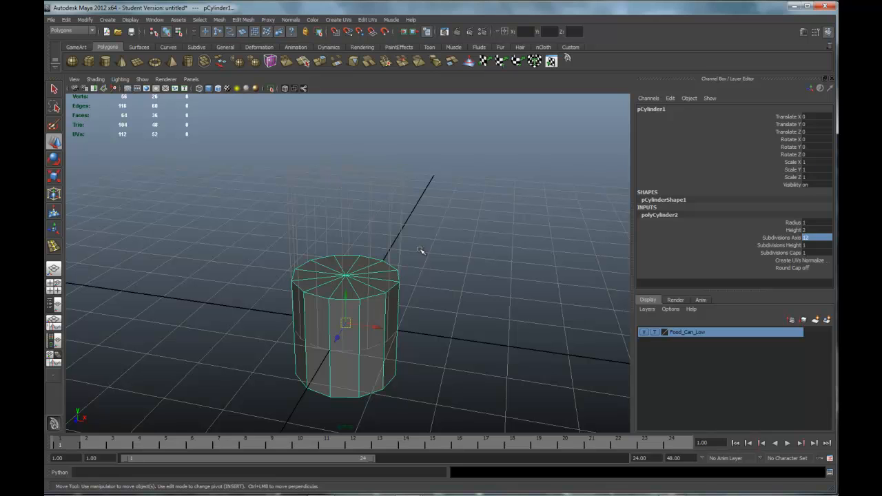
double_click(810, 238)
key("Return")
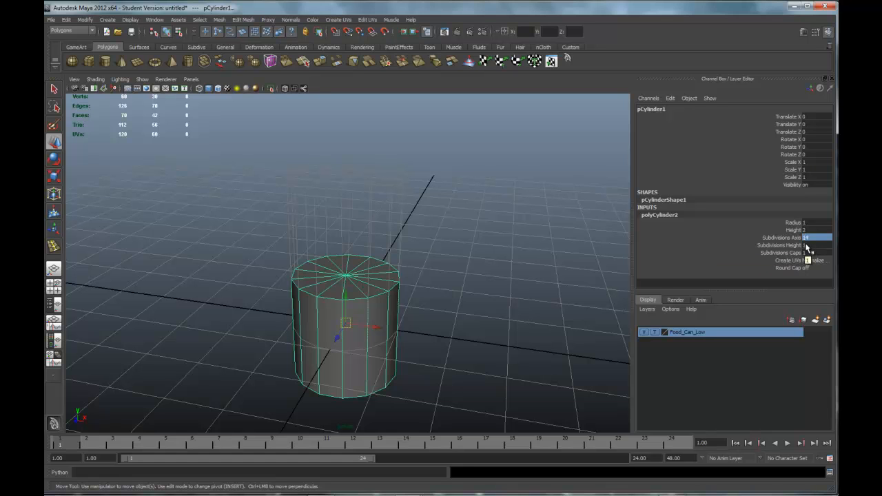
Set the new cylinder's Subdivisions Height to 3 and its Subdivisions Caps to 2
left_click(805, 246)
key("Return")
left_click(807, 246)
key("Return")
left_click(805, 253)
type("2")
key("Return")
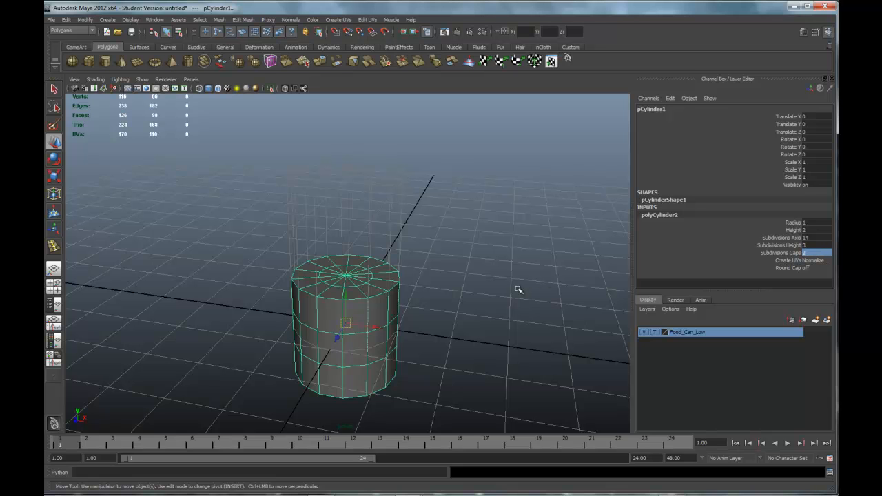
mouse_move(438, 321)
left_mouse_down("alt")
mouse_move(420, 288)
mouse_move(433, 327)
left_mouse_up("alt")
middle_click_drag(434, 328, 444, 293, "alt")
left_click_drag(444, 293, 433, 271, "alt")
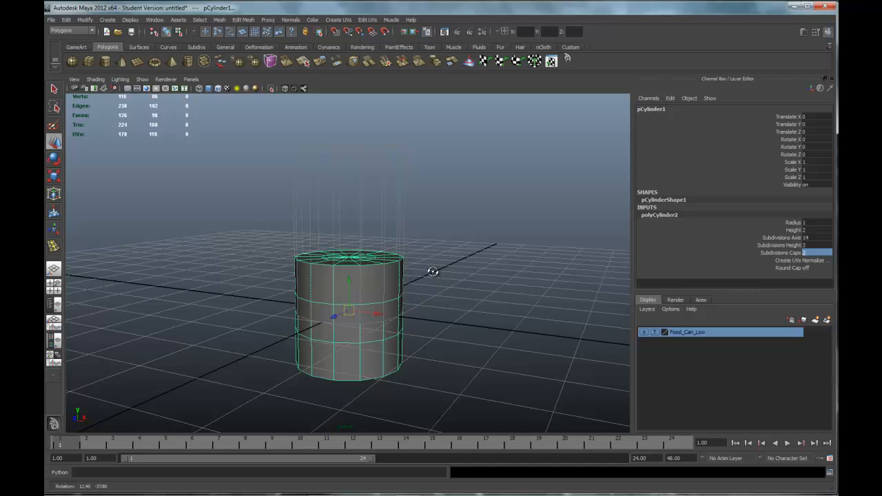
right_click(387, 289)
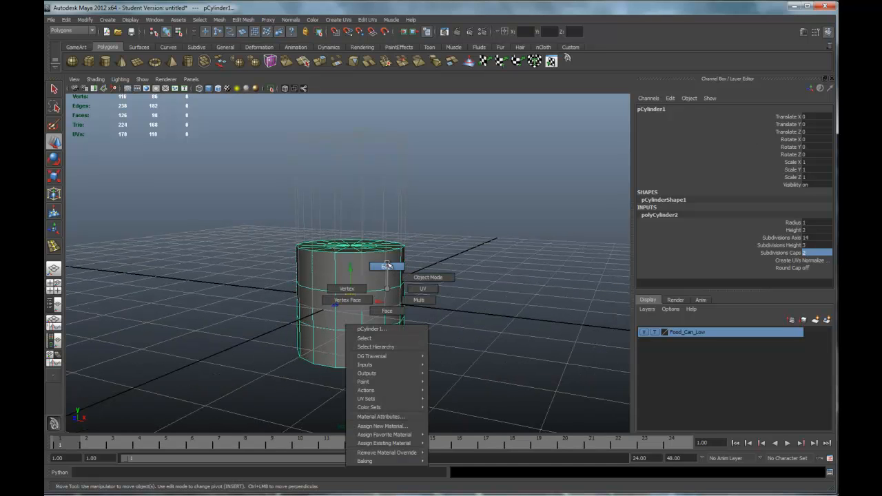
left_click(386, 266)
scroll(483, 262, "up", 5)
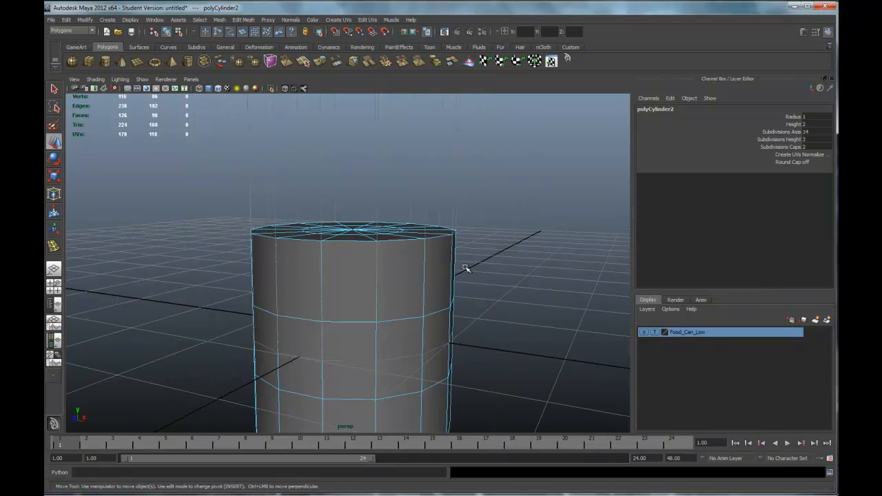
middle_click_drag(450, 262, 469, 216, "alt")
scroll(470, 224, "down", 3)
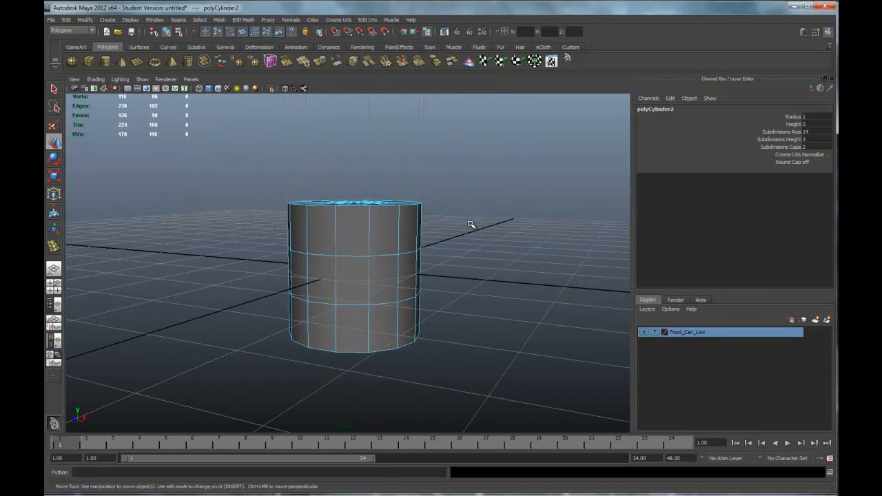
scroll(470, 224, "down", 2)
left_click_drag(412, 242, 442, 246, "alt")
In the front view, return the new cylinder to object mode and raise it to Translate Y 2 with grid snapping
key("space")
key("space")
scroll(412, 301, "up", 2)
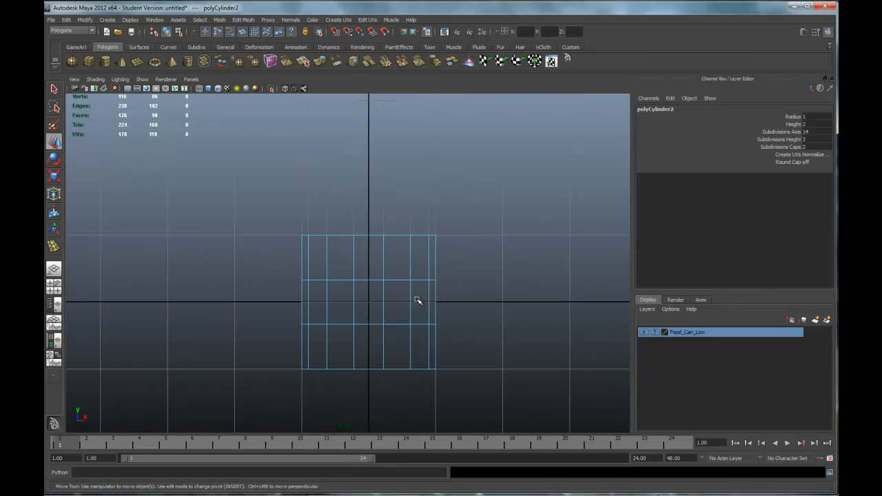
right_click_drag(377, 238, 372, 286)
scroll(390, 252, "down", 5)
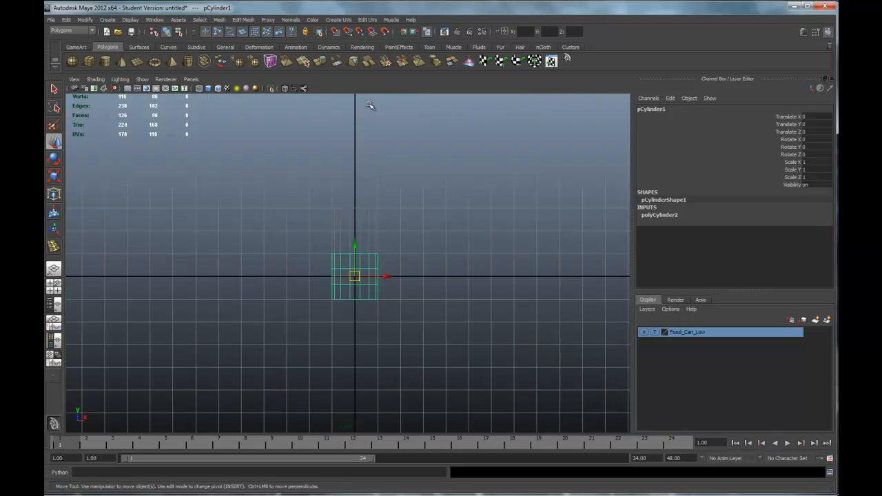
left_click(336, 32)
left_click_drag(354, 249, 366, 232)
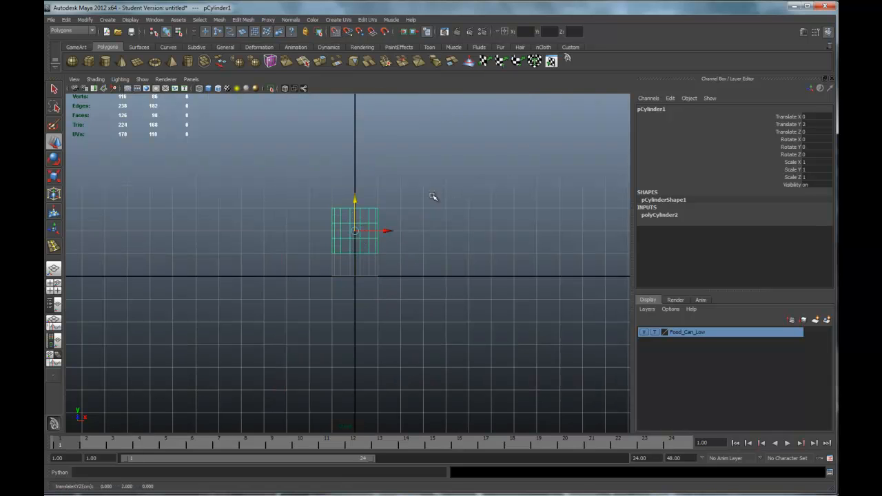
Select all of the cylinder's bottom vertices and lower them to the ground line, level with the template can's base
scroll(431, 199, "up", 4)
scroll(438, 233, "up", 3)
middle_click_drag(407, 275, 395, 248, "alt")
right_click_drag(380, 286, 344, 285)
left_click_drag(246, 258, 529, 319)
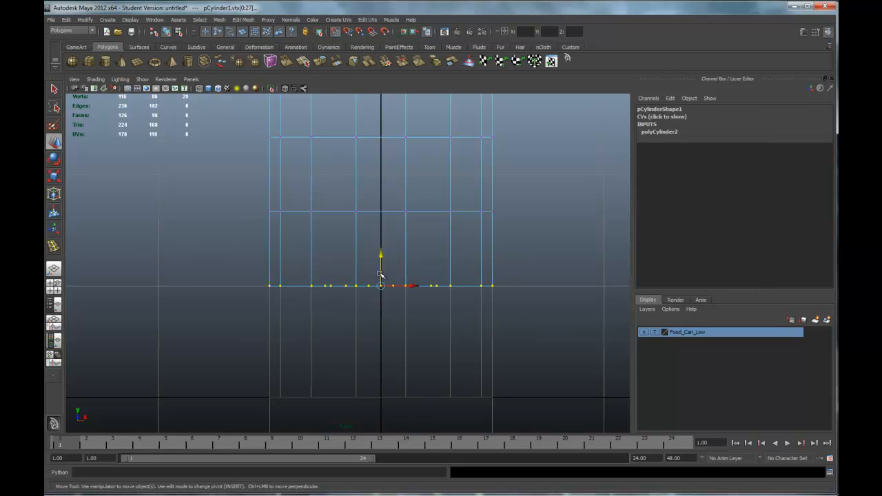
left_click_drag(380, 255, 384, 373)
Lower the lower horizontal edge loop in perspective to about 0.045 cm above the cylinder's base
key("space")
key("space")
left_click_drag(485, 243, 423, 255, "alt")
middle_click_drag(393, 225, 402, 284, "alt")
mouse_move(402, 284)
left_mouse_down("alt")
mouse_move(401, 301)
mouse_move(402, 276)
mouse_move(388, 277)
left_mouse_up("alt")
right_click_drag(372, 265, 369, 242)
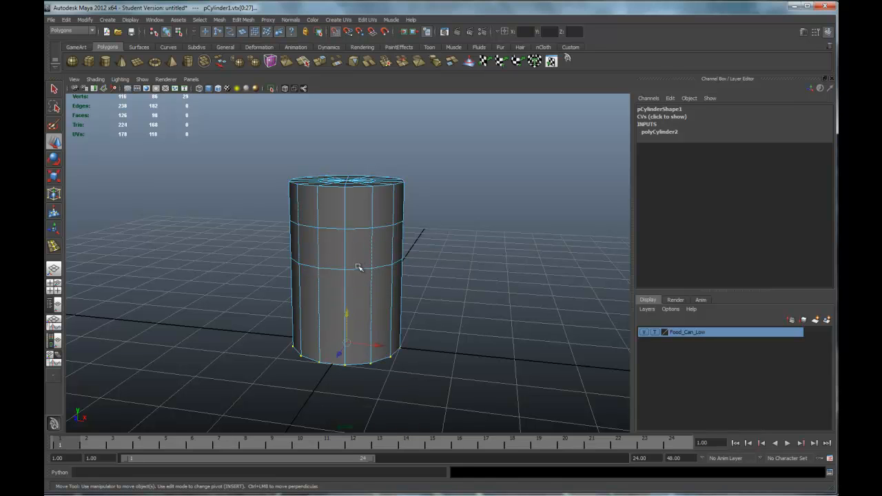
double_click(358, 269)
left_click_drag(350, 265, 350, 301)
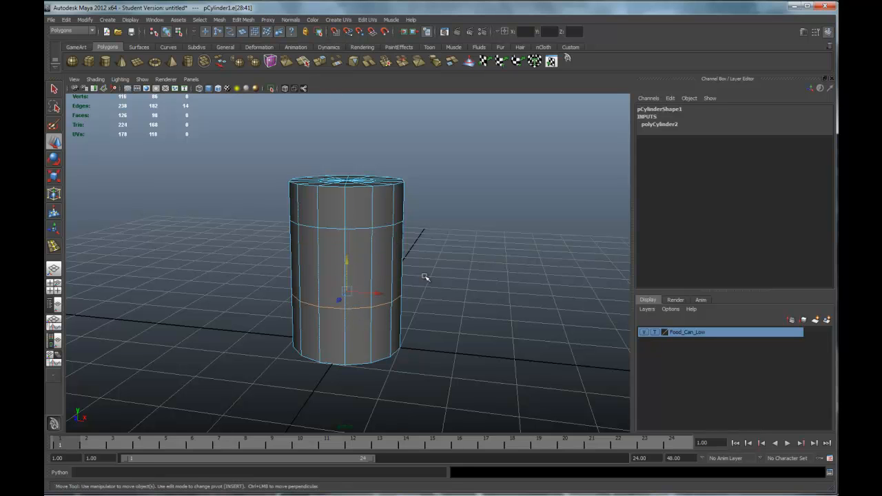
left_click_drag(347, 261, 345, 316)
scroll(413, 309, "up", 5)
middle_click_drag(414, 307, 451, 140, "alt")
left_click_drag(383, 275, 384, 282)
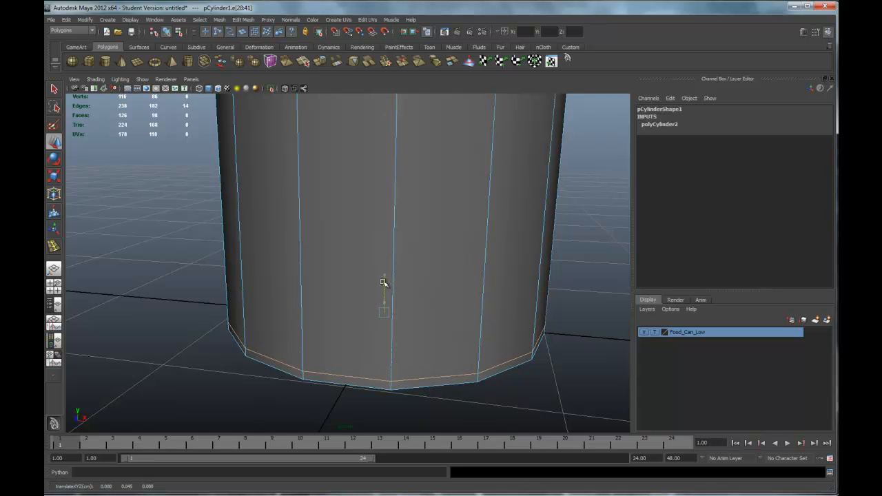
Raise the upper horizontal edge loop to just below the cylinder's top rim, at a height of about 2.967 cm
middle_click_drag(402, 268, 367, 371, "alt")
scroll(381, 277, "down", 3)
double_click(316, 296)
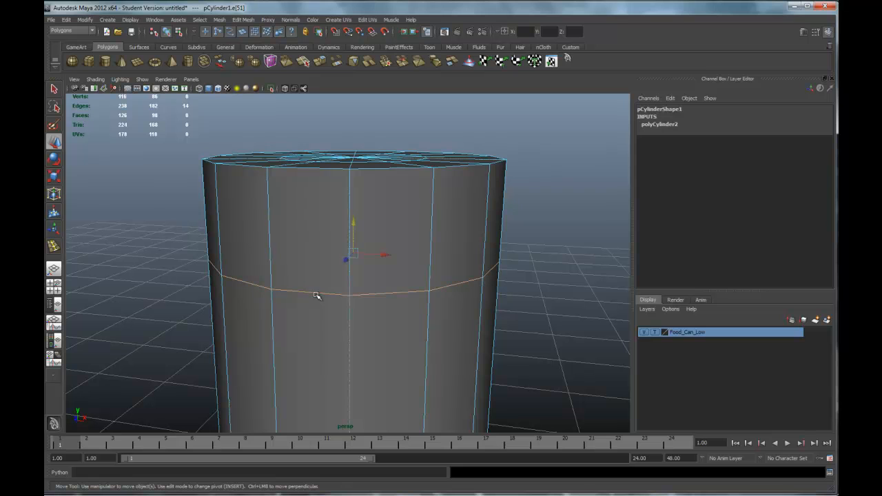
left_click_drag(353, 228, 368, 133)
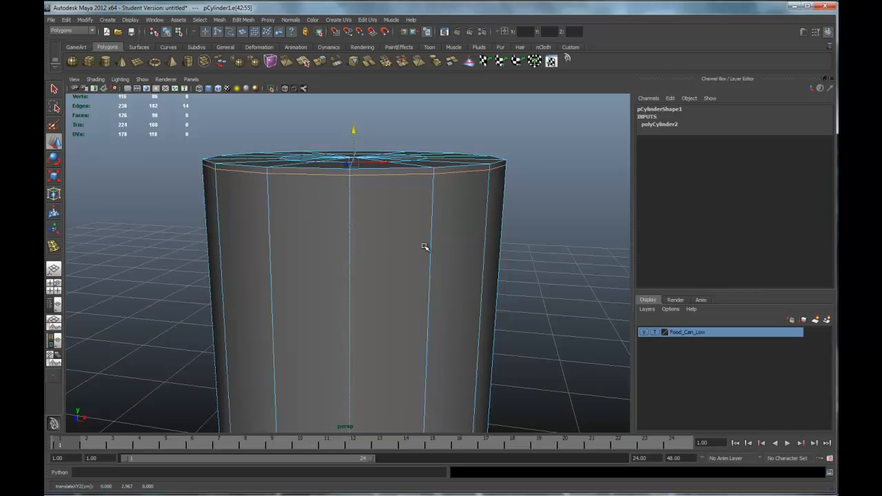
Scale the top cap's inner edge loop outward by about 1.96 so it sits just inside the rim
scroll(427, 257, "down", 3)
middle_click_drag(419, 339, 440, 239, "alt")
scroll(431, 276, "up", 3)
scroll(388, 202, "down", 5)
middle_click_drag(381, 191, 383, 278, "alt")
left_click_drag(383, 279, 384, 291, "alt")
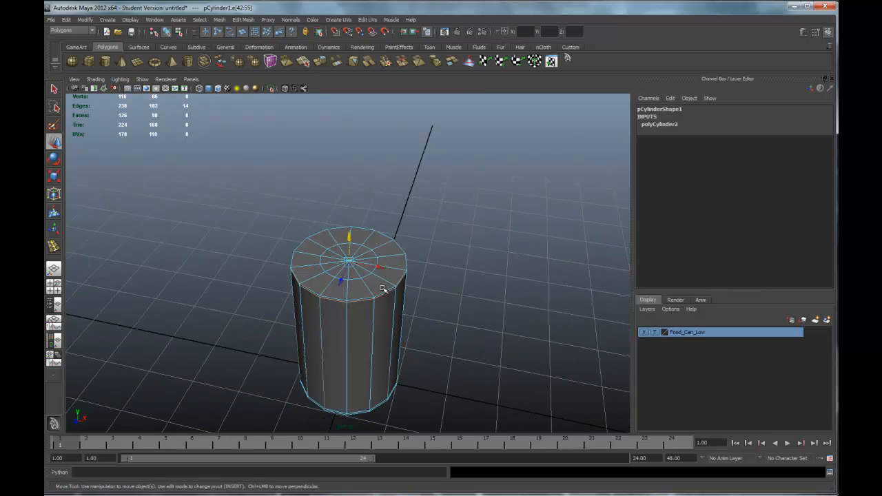
scroll(383, 285, "up", 4)
middle_click_drag(384, 285, 384, 250, "alt")
scroll(379, 254, "up", 3)
left_click_drag(376, 257, 378, 262, "alt")
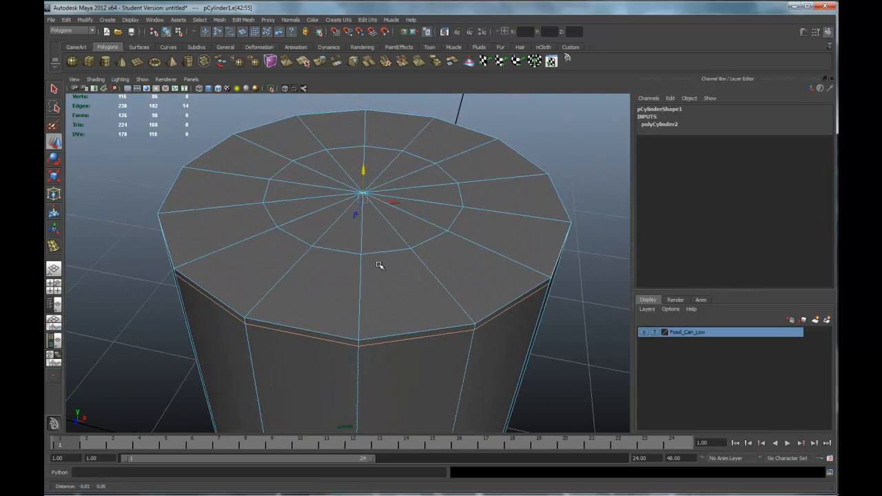
double_click(346, 252)
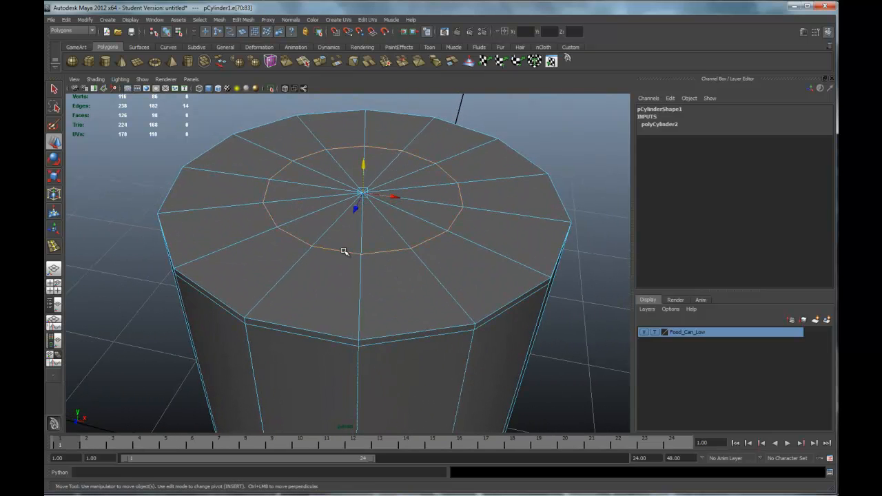
key("r")
left_click_drag(364, 192, 496, 221)
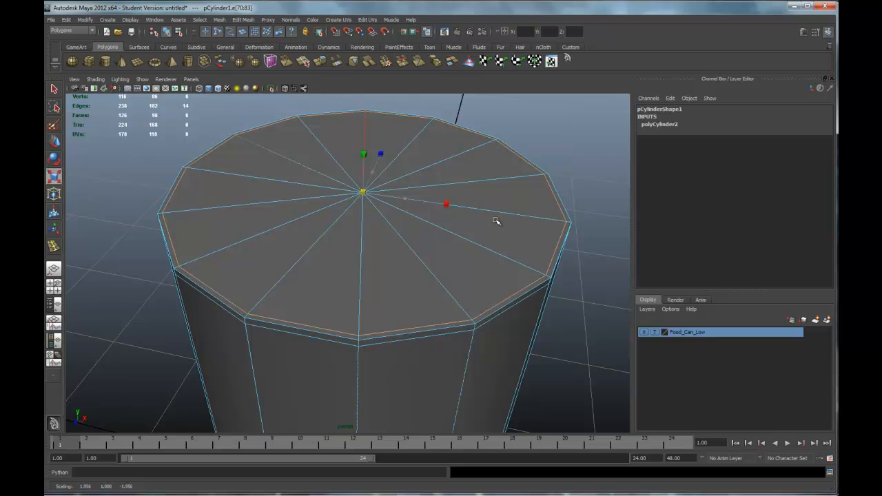
Scale the bottom cap's inner edge loop outward until it sits just inside the bottom rim
scroll(513, 302, "down", 3)
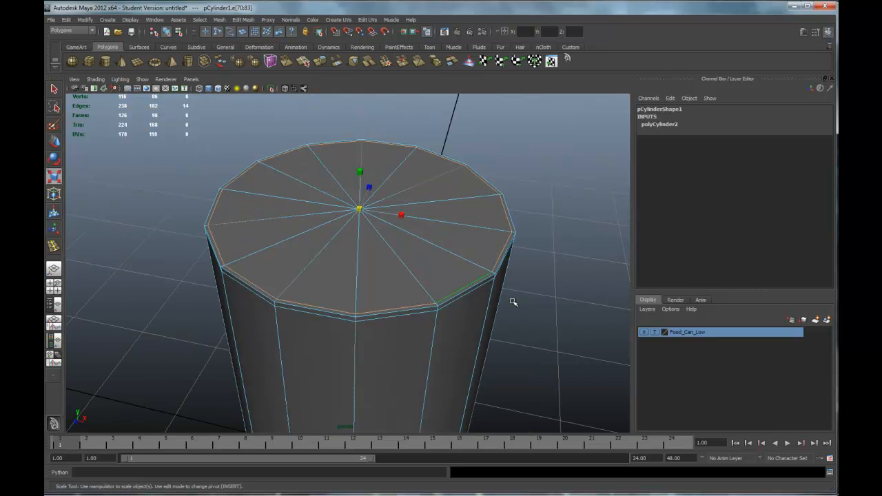
left_click_drag(511, 316, 500, 241, "alt")
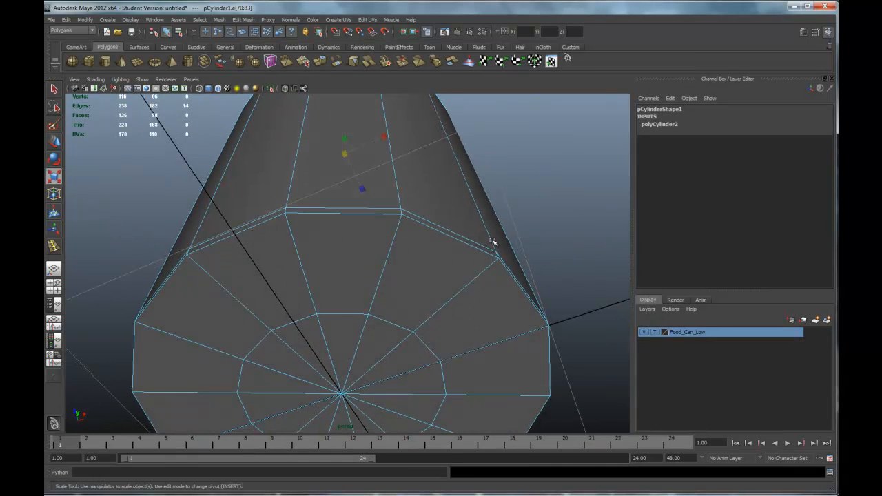
double_click(337, 316)
left_click_drag(341, 396, 480, 370)
Fine-tune the bottom cap loop's scale in the top view to match the top cap's loop
key("space")
key("space")
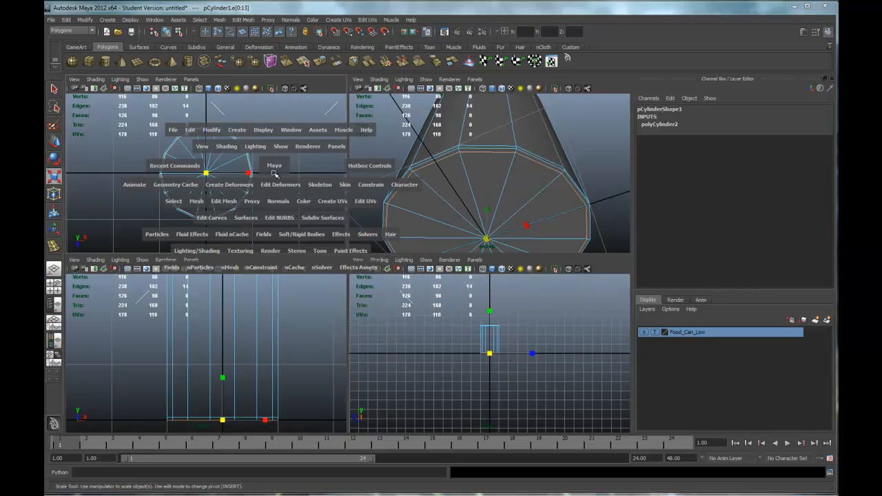
scroll(400, 309, "up", 2)
scroll(399, 310, "up", 4)
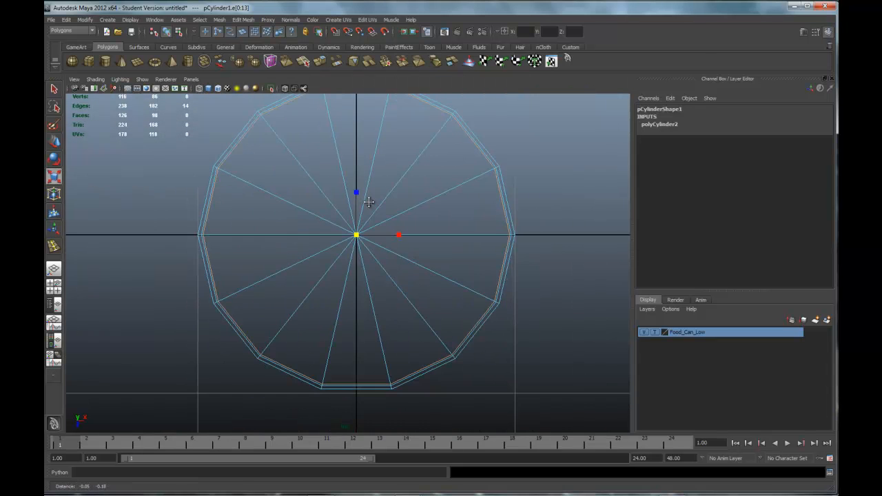
middle_click_drag(366, 219, 364, 321, "alt")
scroll(354, 354, "up", 2)
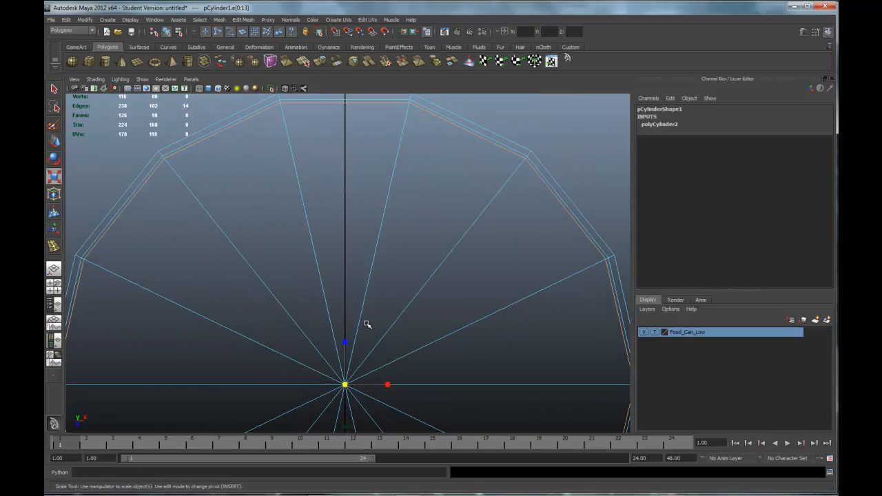
left_click_drag(346, 386, 347, 383)
scroll(347, 384, "down", 5)
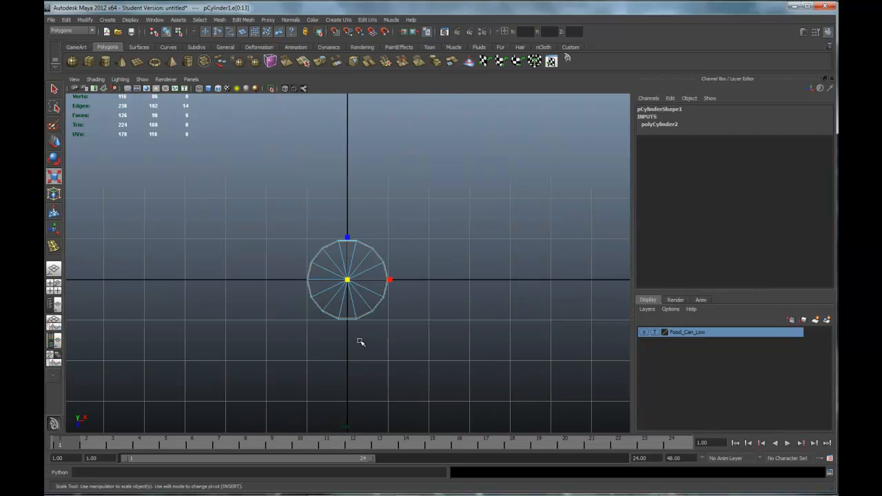
Switch to face selection in perspective and select the narrow ring of side faces just below the top rim
key("space")
key("space")
left_click_drag(493, 240, 478, 293, "alt")
scroll(448, 268, "down", 3)
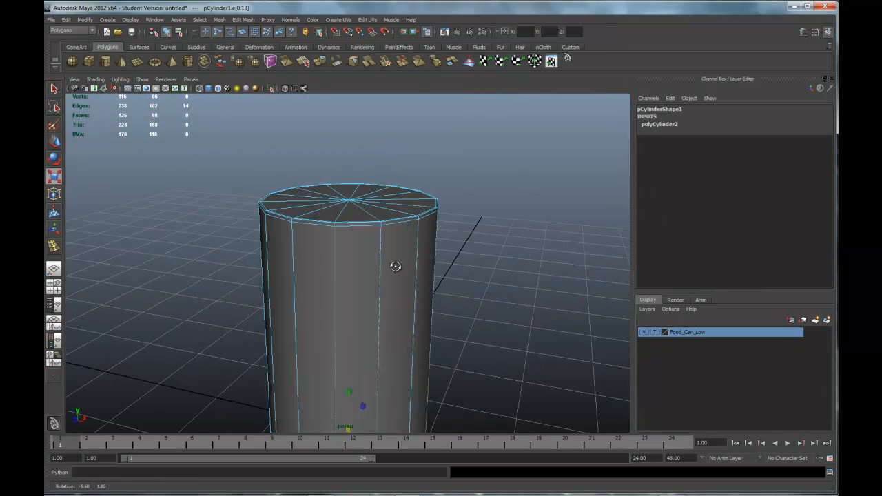
left_click_drag(387, 264, 399, 270, "alt")
scroll(400, 266, "up", 4)
middle_click_drag(399, 266, 384, 283, "alt")
scroll(384, 283, "up", 2)
left_click_drag(395, 286, 392, 244, "alt")
right_click(409, 193)
right_click_drag(409, 193, 409, 214)
left_click(415, 191)
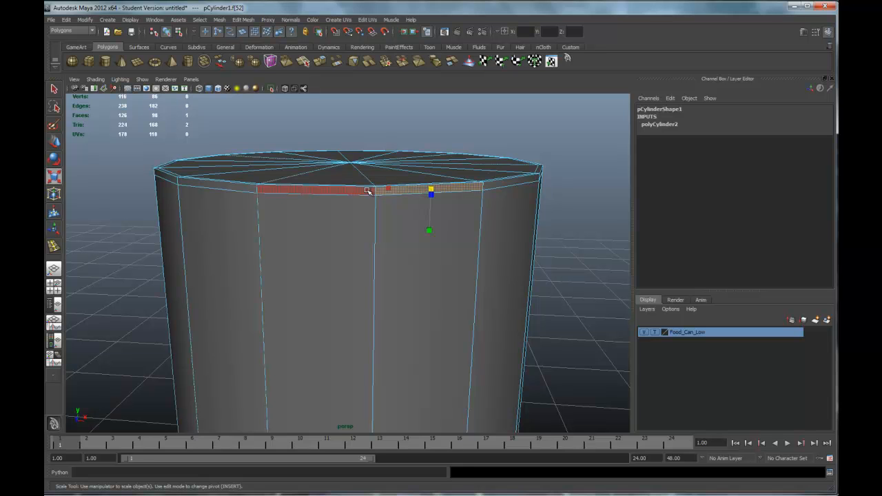
double_click(367, 191, "shift")
Reset the Extrude Face options and extrude the top rim faces outward by about 0.017
left_click_drag(422, 188, 459, 195, "alt")
key("space")
left_click_drag(388, 235, 471, 197)
left_click(176, 119)
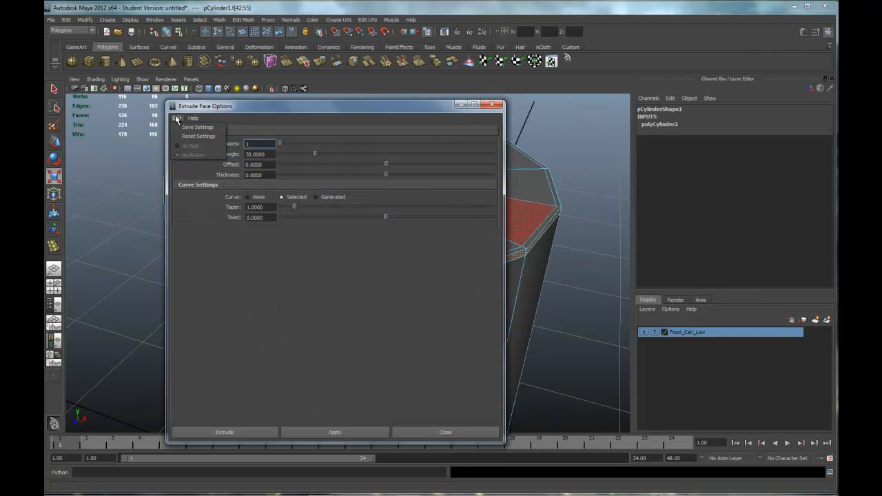
left_click(198, 136)
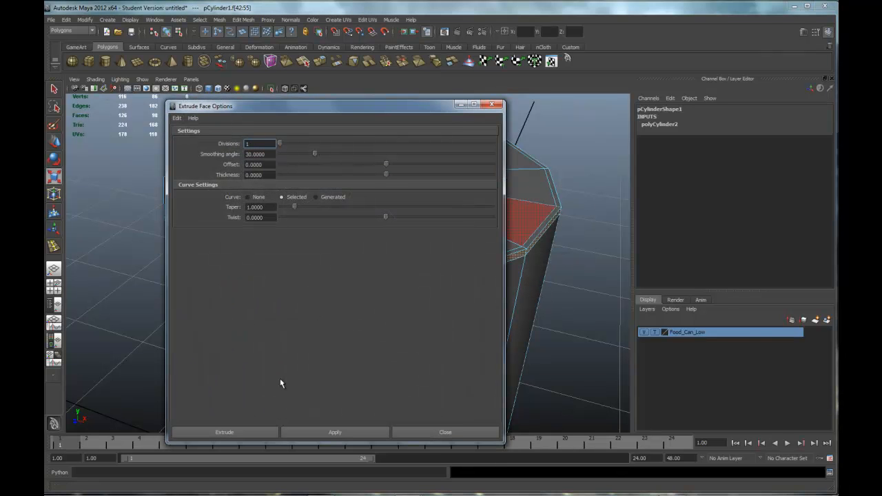
left_click(269, 432)
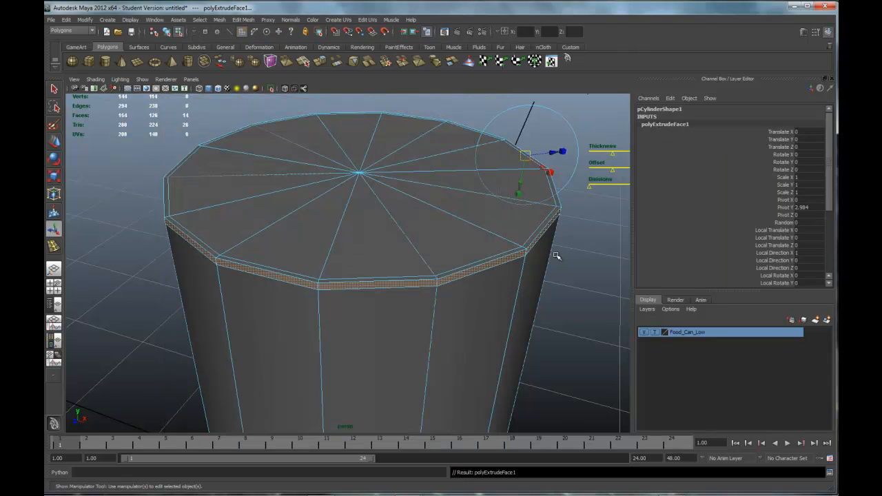
left_click_drag(535, 276, 502, 272, "alt")
left_click_drag(534, 188, 533, 189)
Check the can's bottom rim, then undo the extrusion of the top rim faces
left_click_drag(376, 246, 410, 215, "alt")
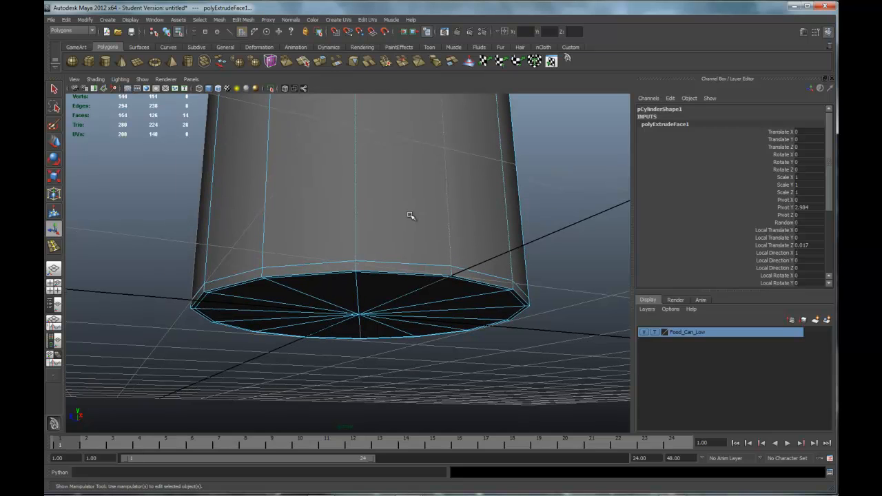
scroll(411, 216, "down", 3)
left_click_drag(412, 172, 411, 211, "alt")
left_click_drag(400, 149, 388, 177, "alt")
middle_click_drag(388, 177, 377, 333, "alt")
scroll(373, 221, "down", 4)
scroll(382, 263, "up", 4)
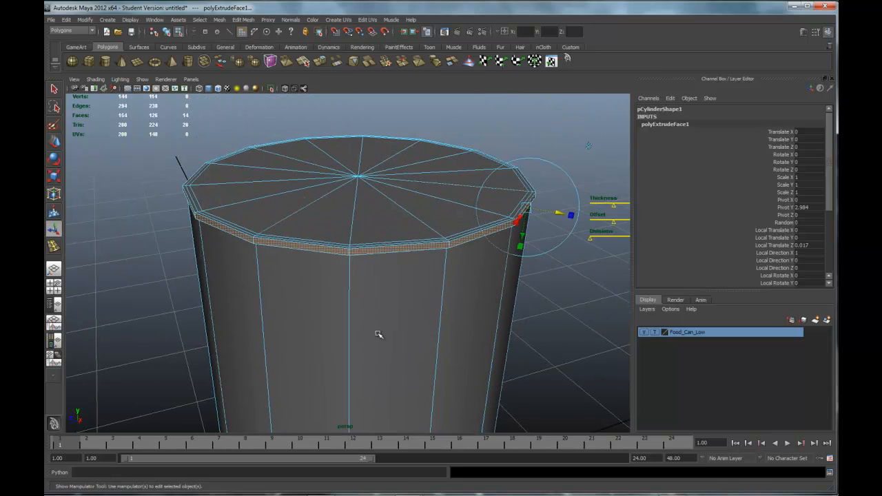
key("ctrl+z")
key("ctrl+z")
key("ctrl+z")
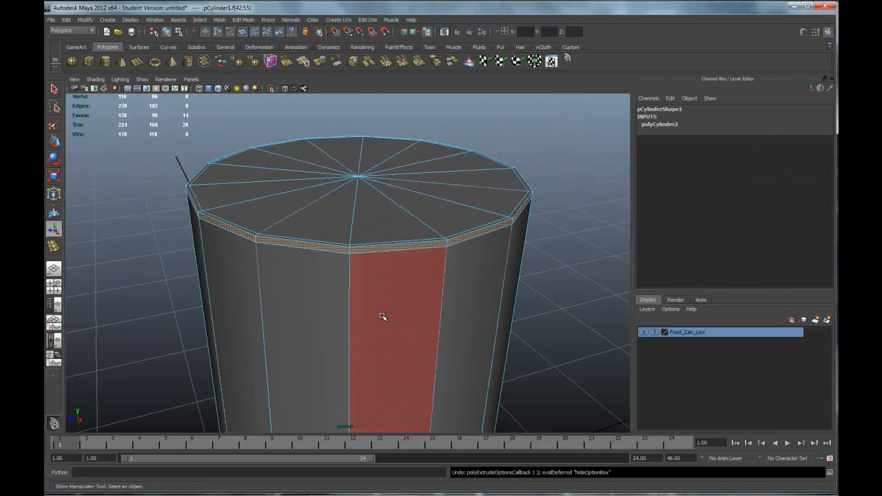
Reselect the ring of faces below the top rim and add the matching ring of faces above the base
left_click(425, 246)
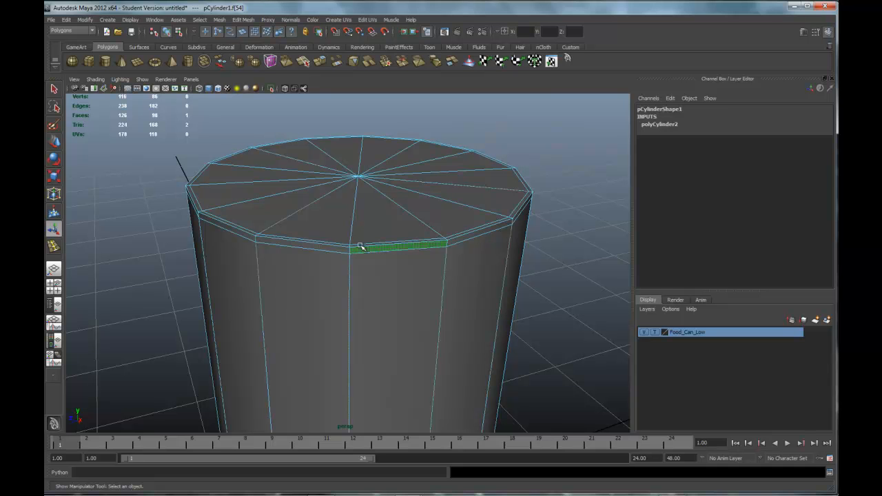
double_click(334, 248, "shift")
middle_click_drag(480, 322, 482, 155, "alt")
scroll(493, 207, "up", 3)
middle_click_drag(491, 231, 467, 206, "alt")
left_click(391, 333, "shift")
double_click(311, 333, "shift")
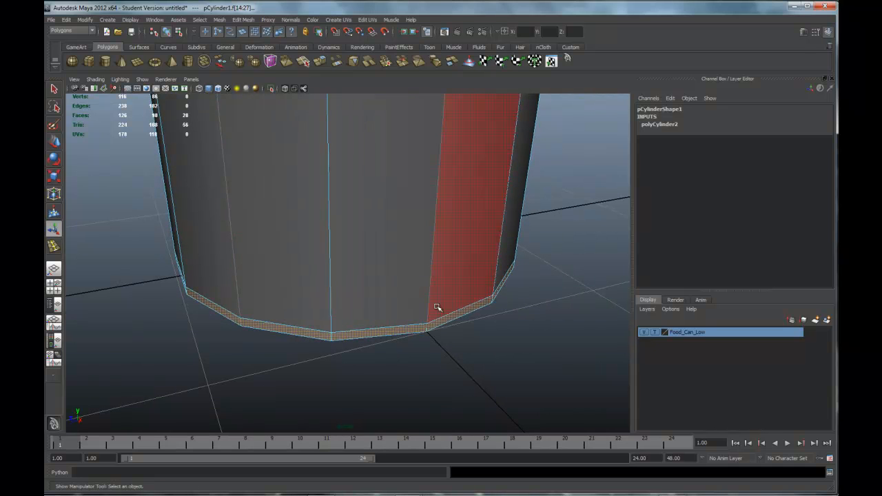
Check the face selection around the can's bottom and top rims
left_click_drag(467, 243, 429, 240, "alt")
middle_click_drag(433, 212, 382, 317, "alt")
scroll(382, 317, "down", 4)
middle_click_drag(366, 263, 348, 396, "alt")
scroll(346, 319, "down", 2)
scroll(346, 319, "up", 4)
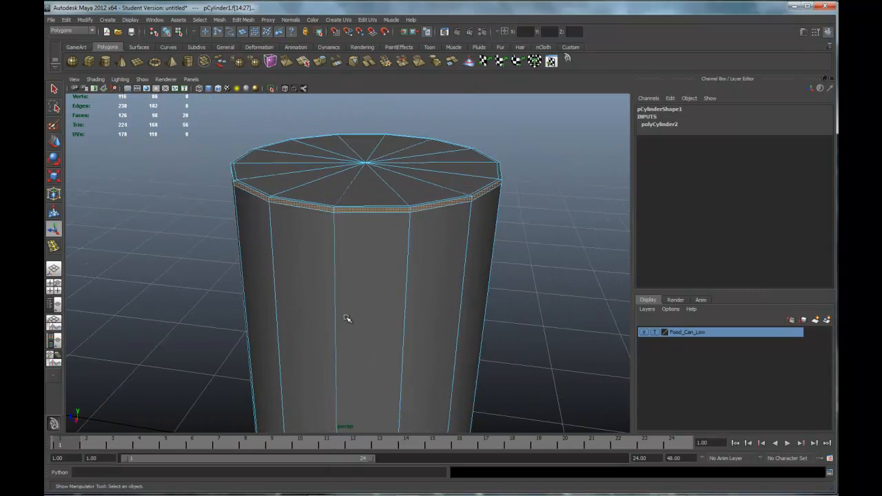
middle_click_drag(355, 298, 345, 354, "alt")
scroll(348, 348, "up", 3)
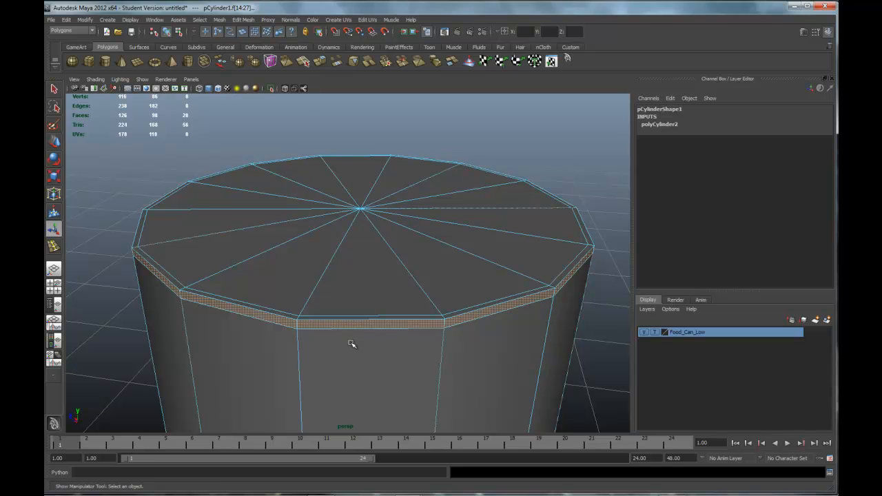
Reset the Extrude Face options and apply the extrusion to the selected top and bottom rim faces
key("space")
left_click(296, 380)
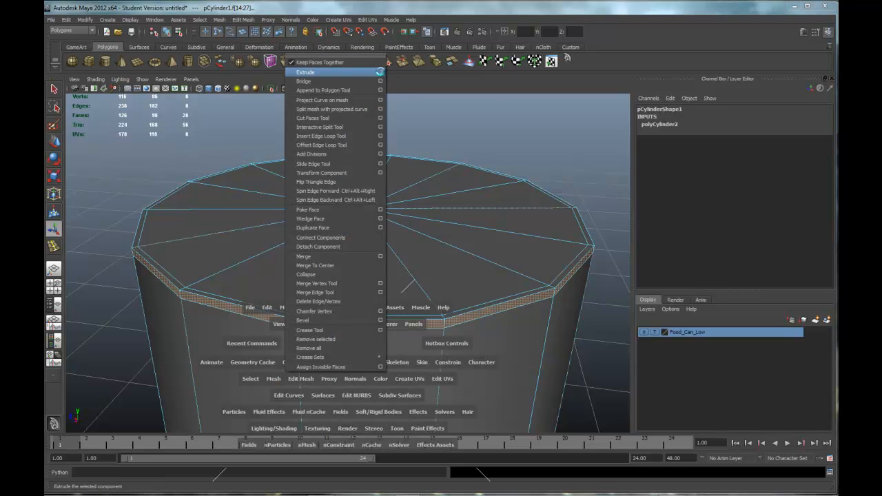
left_click(380, 72)
left_click(179, 118)
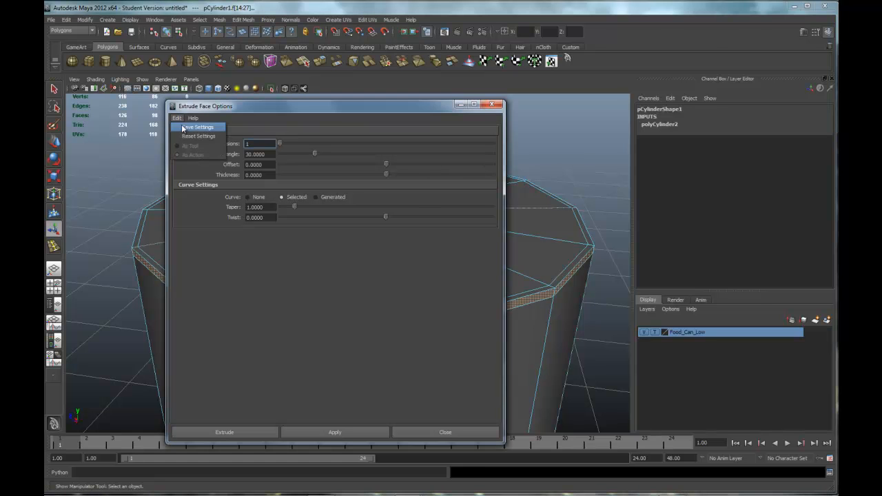
left_click(186, 136)
left_click(267, 428)
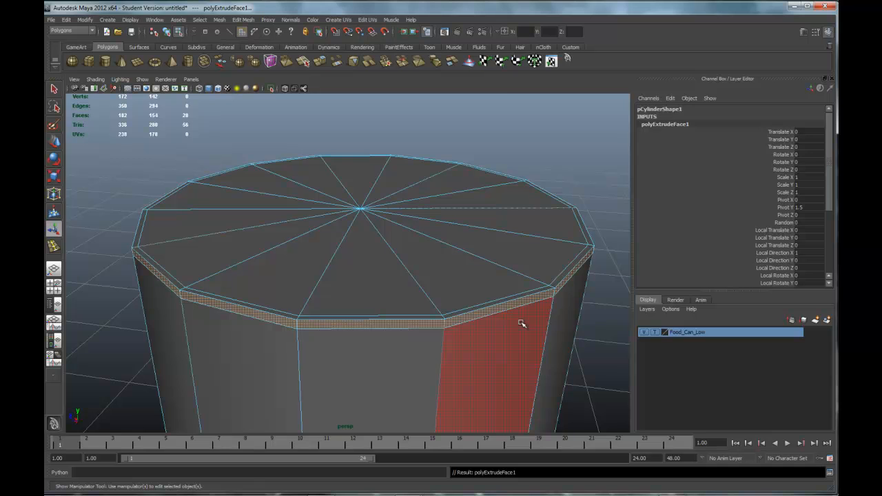
Move the extruded rim faces outward by 0.02 along their local Z axis
scroll(521, 322, "down", 6)
middle_click_drag(490, 364, 488, 170, "alt")
scroll(487, 248, "up", 3)
middle_click_drag(512, 247, 476, 253, "alt")
scroll(489, 203, "up", 3)
scroll(475, 253, "up", 3)
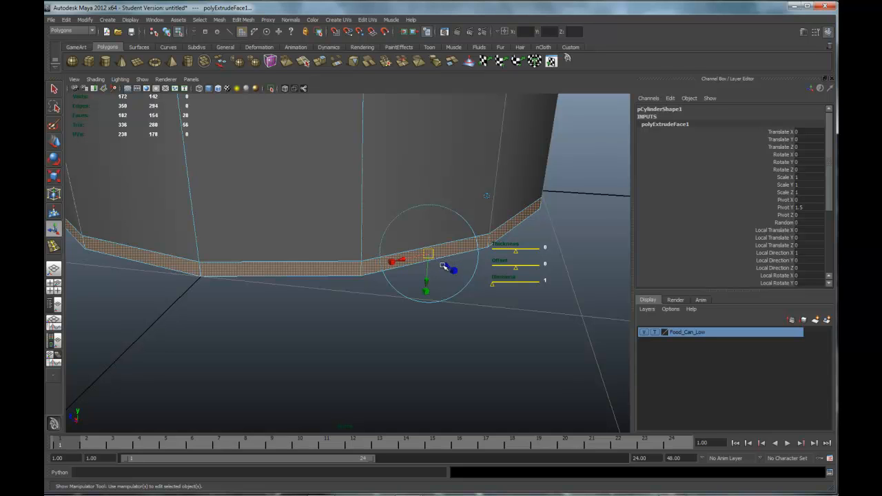
mouse_move(448, 268)
left_mouse_down()
mouse_move(443, 260)
mouse_move(449, 265)
left_mouse_up()
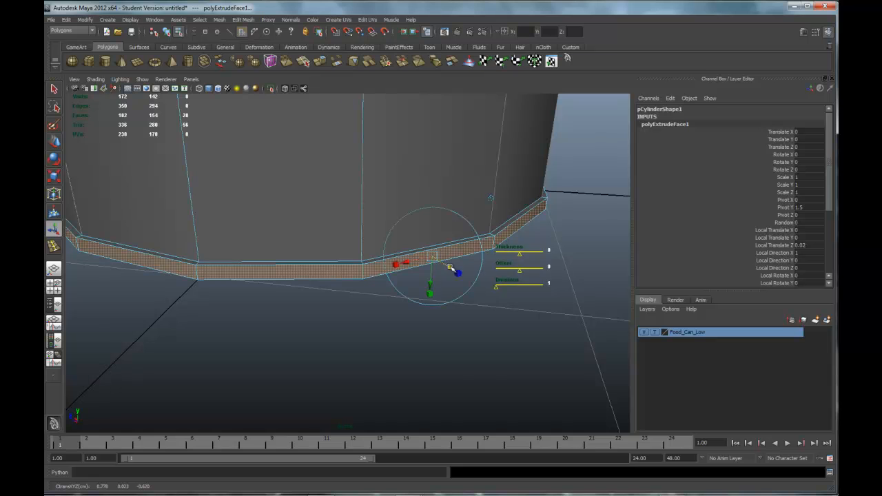
Examine the extruded rim at the top of the can with the whole object selected
scroll(480, 244, "down", 5)
middle_click_drag(466, 140, 465, 314, "alt")
scroll(443, 248, "down", 3)
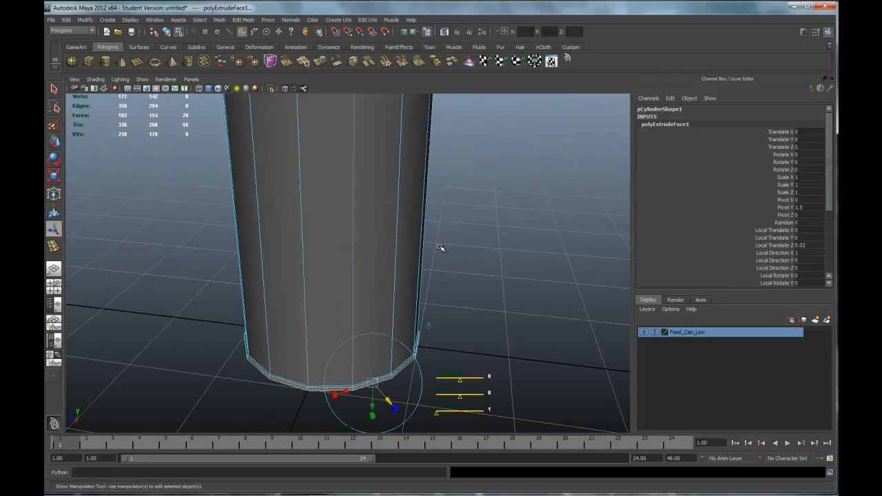
middle_click_drag(413, 181, 409, 281, "alt")
scroll(408, 279, "down", 2)
scroll(409, 278, "up", 2)
scroll(410, 279, "up", 3)
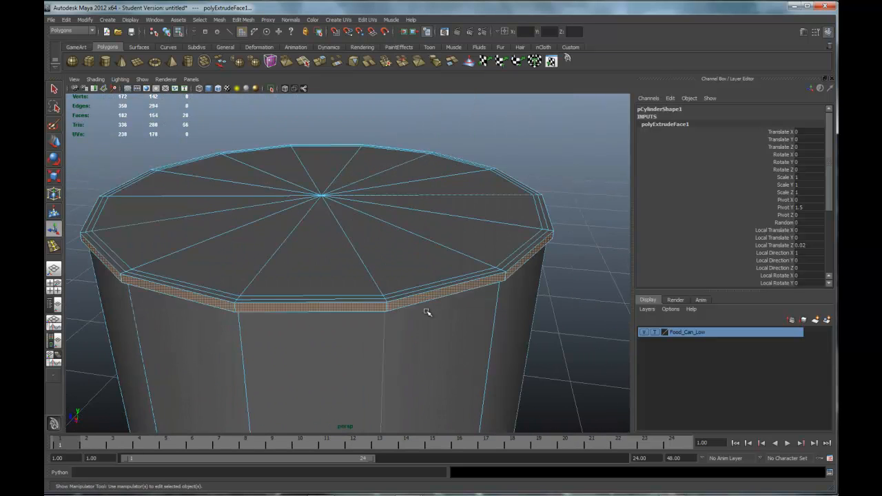
right_click(431, 290)
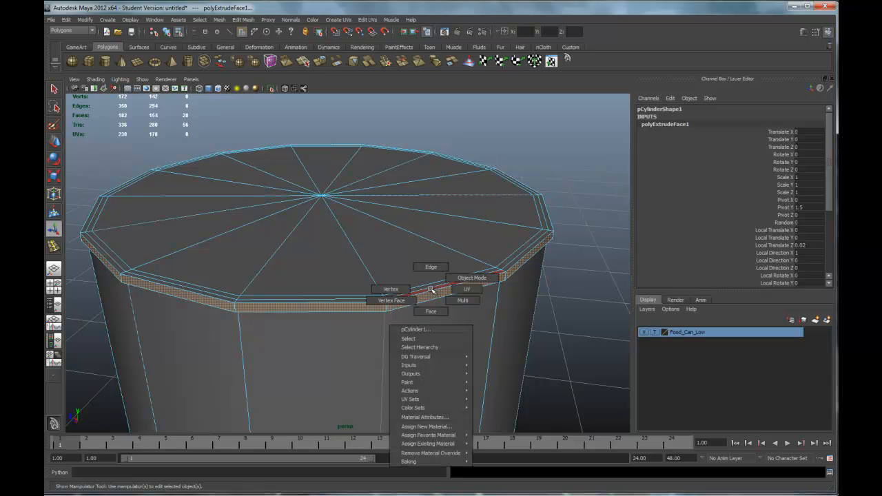
left_click(413, 338)
left_click_drag(504, 311, 292, 273, "alt")
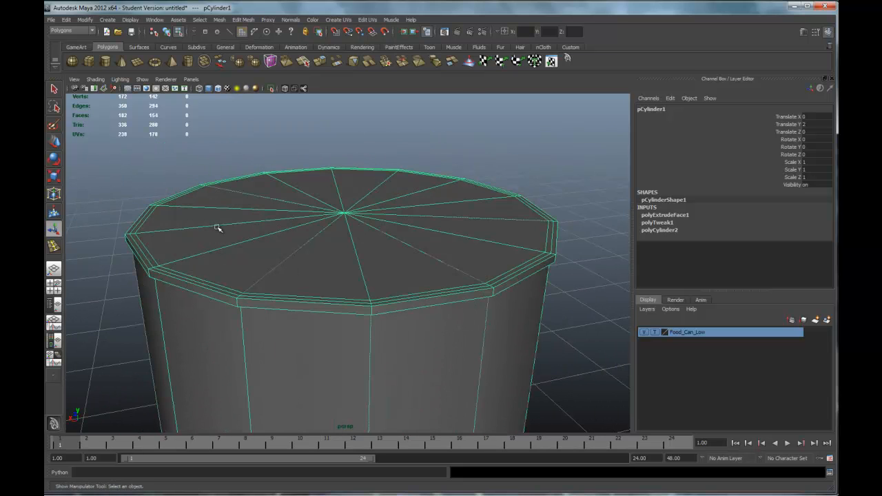
Switch to face selection and shrink the Paint Selection Tool brush to suit the can's top cap
right_click_drag(222, 231, 231, 253)
left_click(193, 244)
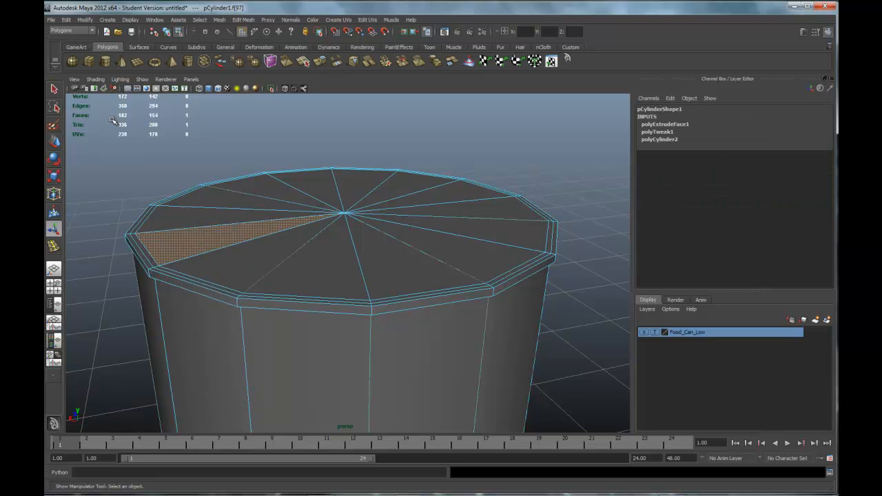
left_click(54, 124)
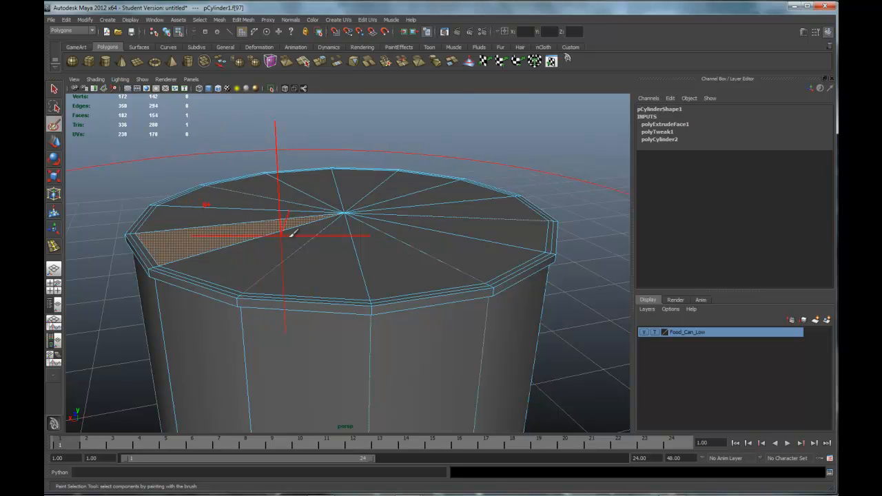
key("b")
left_click_drag(402, 255, 149, 223)
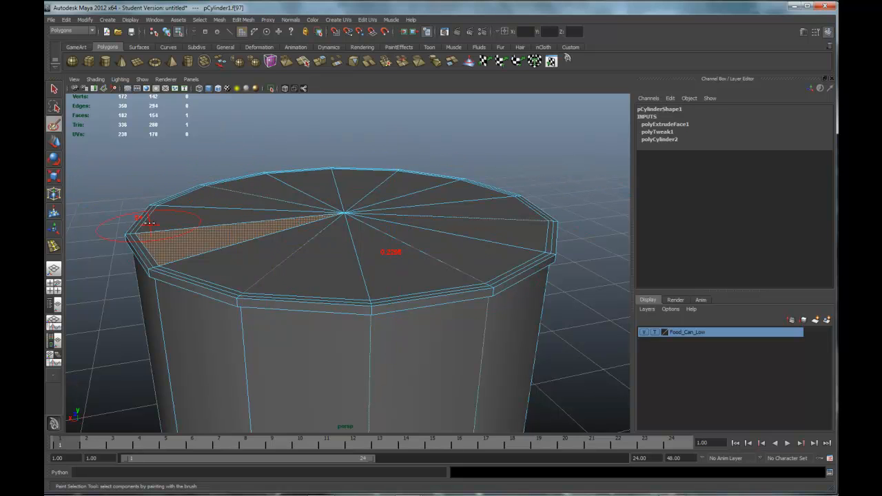
Paint-select all the triangular faces of the can's top cap
left_click_drag(390, 257, 279, 241)
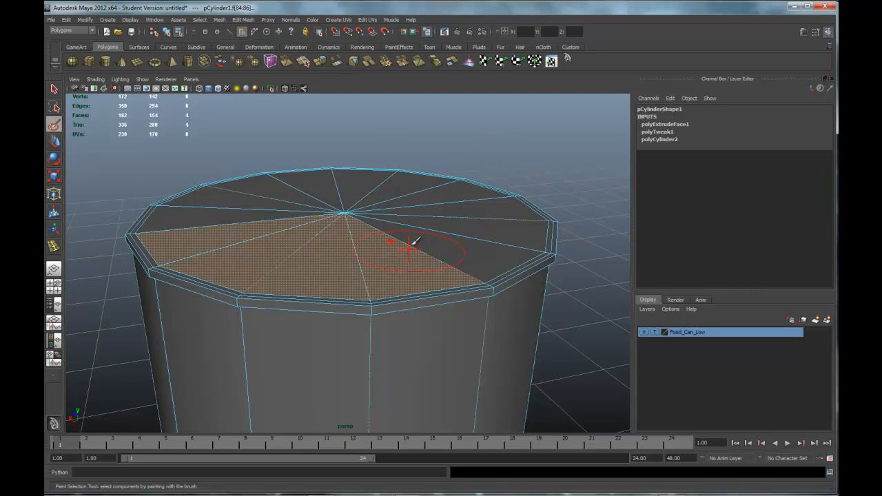
mouse_move(220, 212)
left_mouse_down()
mouse_move(244, 191)
mouse_move(350, 186)
left_mouse_up()
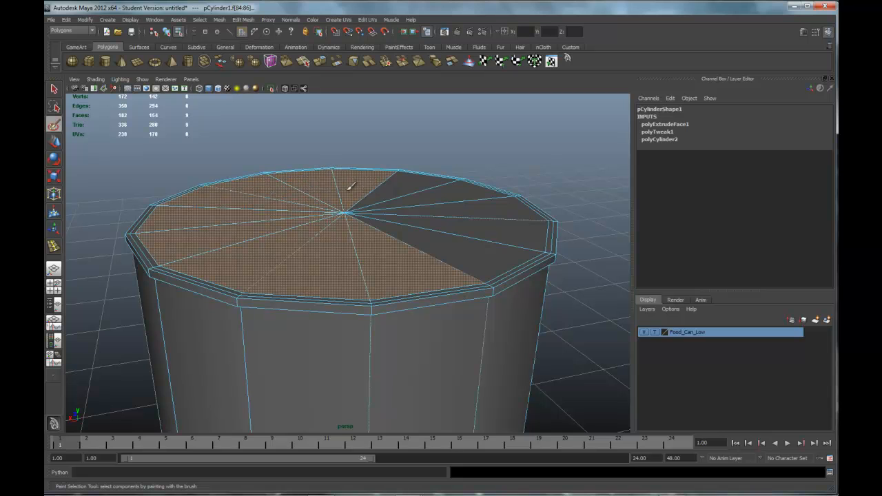
mouse_move(429, 228)
left_mouse_down()
mouse_move(446, 202)
mouse_move(403, 179)
mouse_move(366, 173)
mouse_move(408, 252)
mouse_move(413, 163)
mouse_move(411, 198)
left_mouse_up()
Add all the triangular faces of the can's bottom cap to the painted selection
scroll(409, 201, "down", 2)
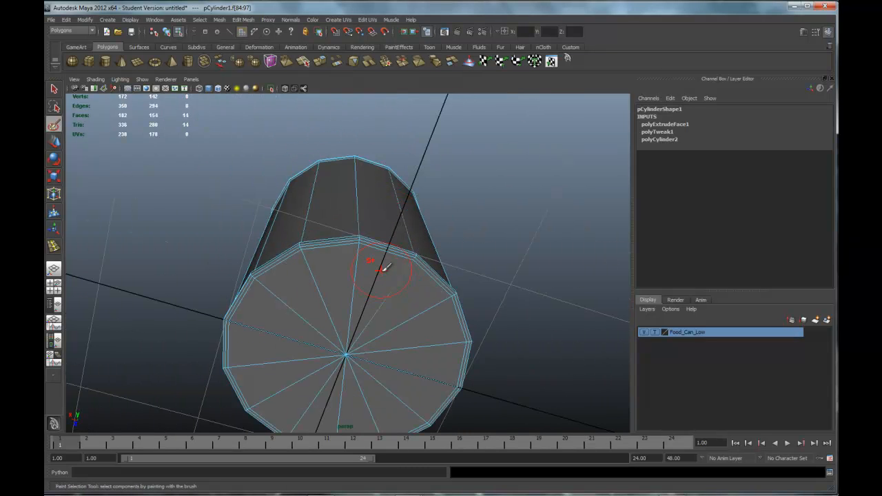
mouse_move(310, 292)
left_mouse_down()
mouse_move(391, 317)
mouse_move(413, 373)
mouse_move(335, 395)
mouse_move(301, 335)
mouse_move(291, 366)
left_mouse_up()
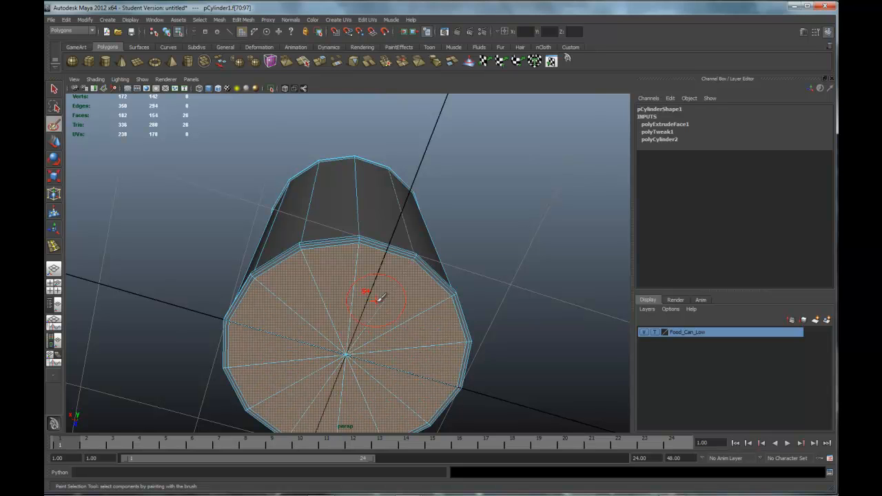
left_click_drag(476, 159, 472, 296, "alt")
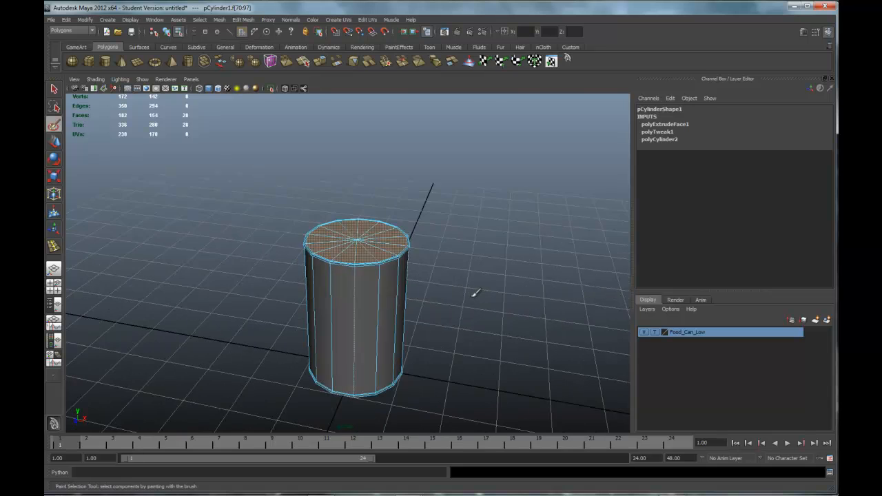
scroll(476, 288, "up", 2)
scroll(480, 268, "up", 3)
middle_click_drag(480, 267, 481, 295, "alt")
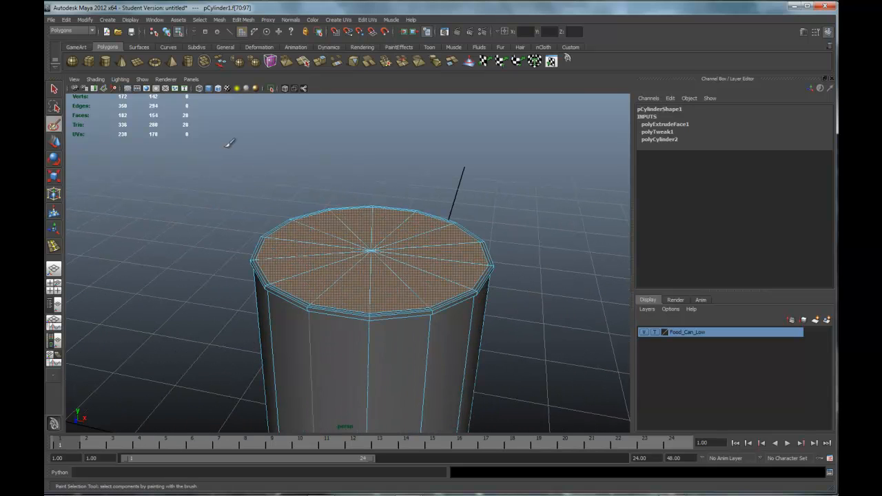
Reset the Extrude Face options and apply the extrusion to the selected top and bottom cap faces
left_click(53, 86)
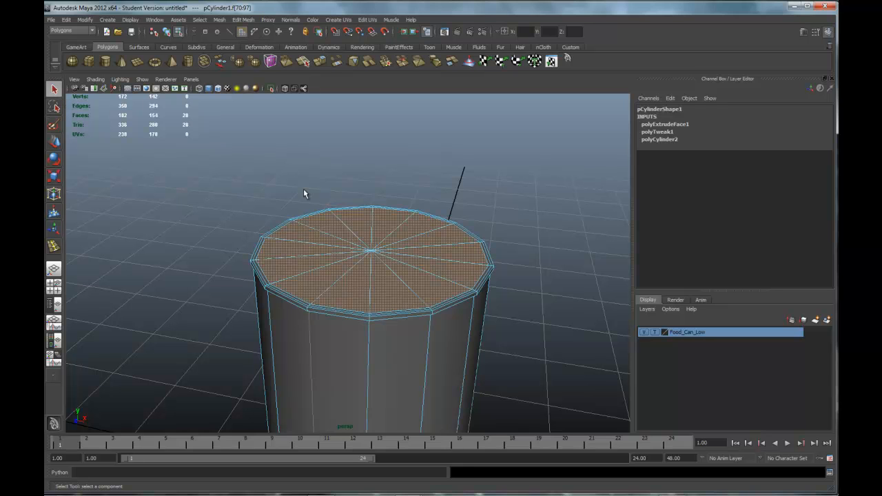
key("space")
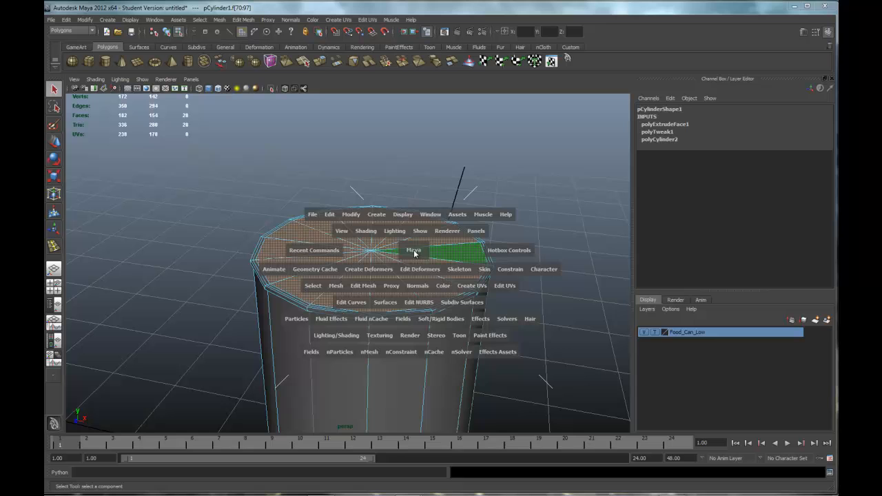
left_click(362, 288)
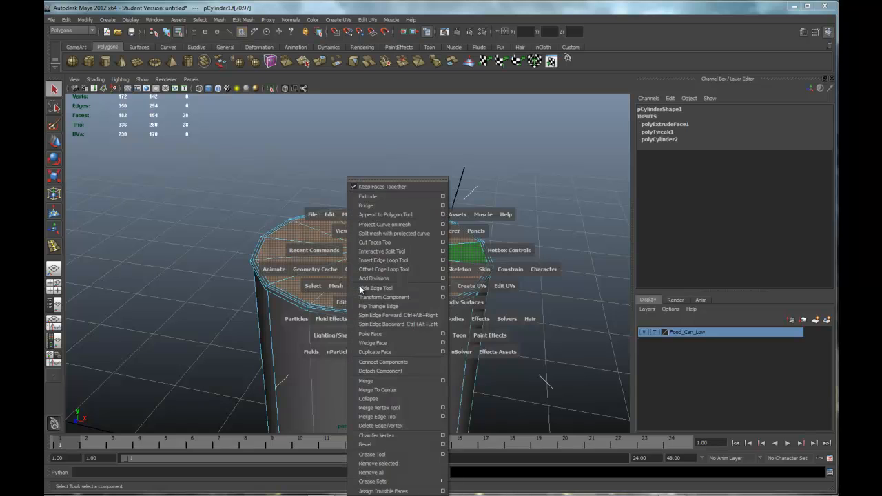
left_click(442, 199)
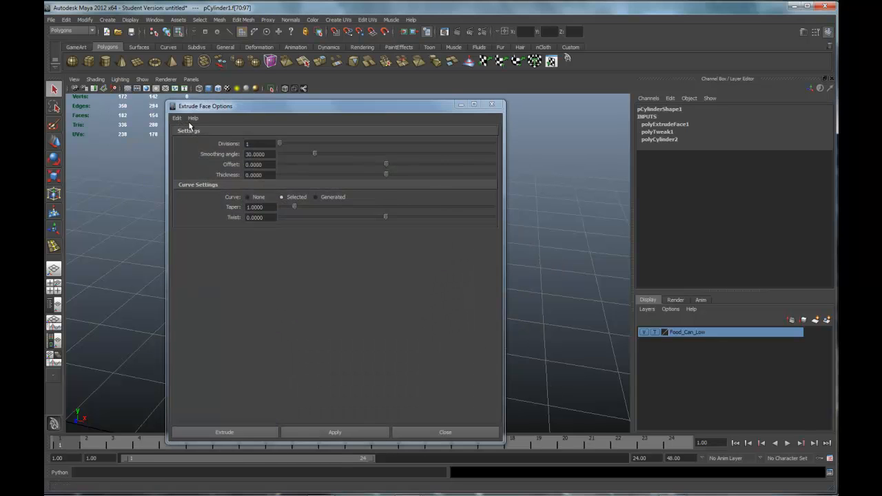
left_click(178, 120)
left_click(184, 135)
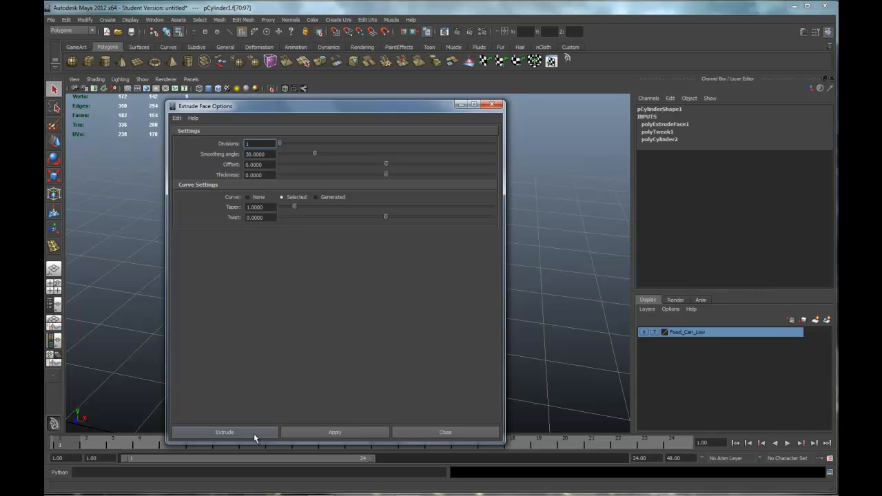
left_click(254, 434)
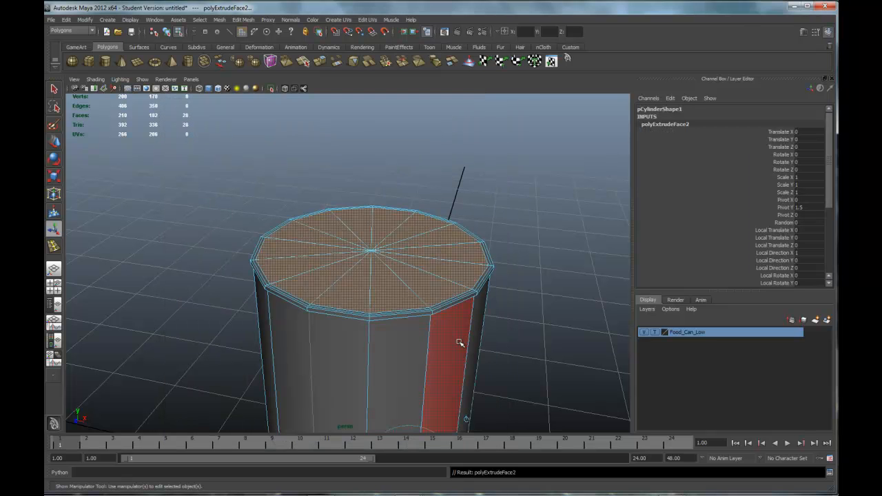
Push the extruded cap faces into the can by 0.033 along their local Z axis
middle_click_drag(530, 406, 531, 407, "alt")
left_click_drag(518, 328, 509, 279, "alt")
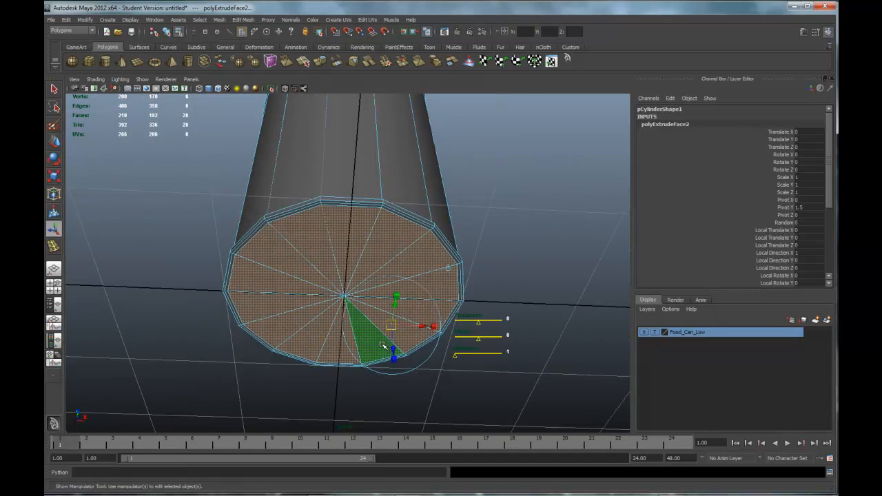
left_click_drag(393, 349, 478, 234)
left_click_drag(363, 279, 343, 334, "alt")
left_click_drag(344, 247, 348, 227, "alt")
mouse_move(417, 263)
left_mouse_down("alt")
mouse_move(450, 276)
mouse_move(439, 278)
mouse_move(434, 263)
left_mouse_up("alt")
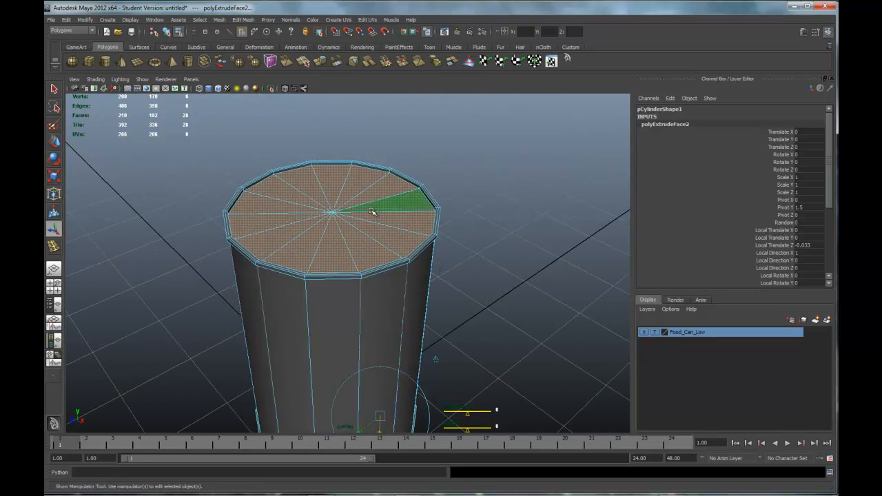
Examine the recessed caps and the raised rims from several angles around the can
left_click_drag(507, 286, 508, 281, "alt")
left_click_drag(412, 247, 404, 220, "alt")
middle_click_drag(403, 220, 419, 152, "alt")
left_click_drag(418, 152, 370, 171, "alt")
left_click_drag(430, 218, 448, 252, "alt")
scroll(422, 206, "down", 3)
scroll(410, 208, "up", 2)
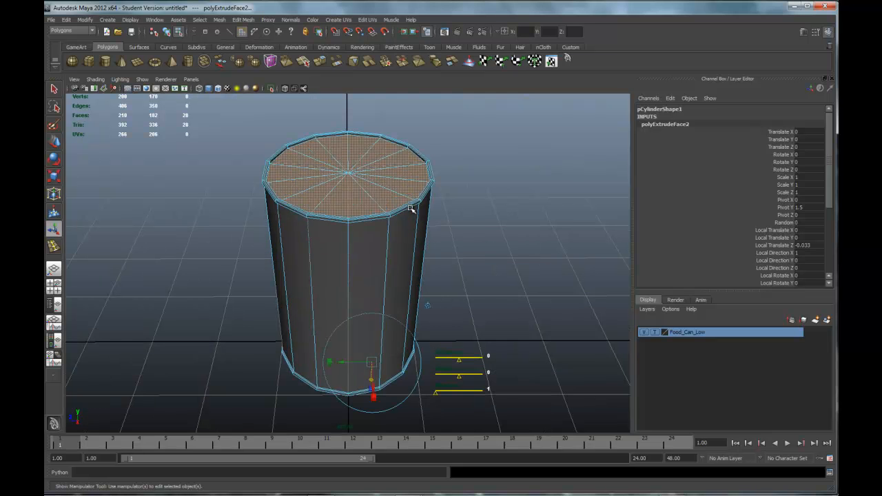
left_click_drag(409, 222, 359, 216, "alt")
scroll(368, 213, "up", 3)
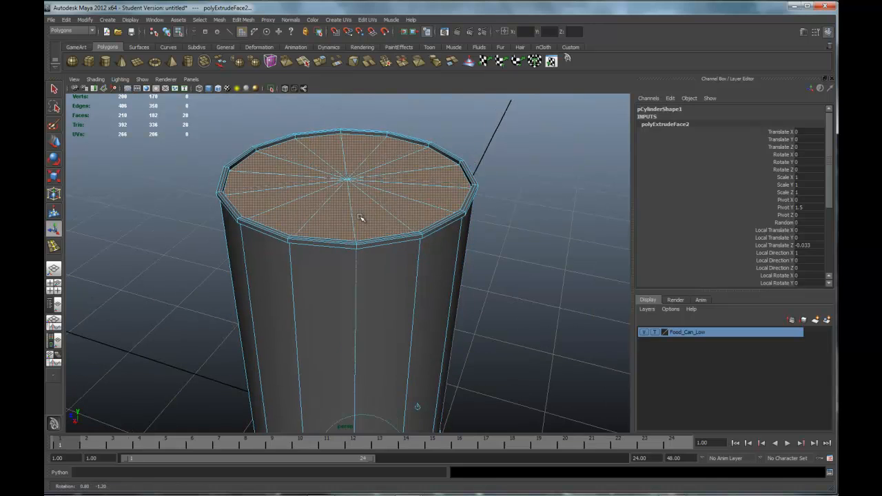
Try extruding the cap faces again and scaling them uniformly to about 0.88
key("ctrl+e")
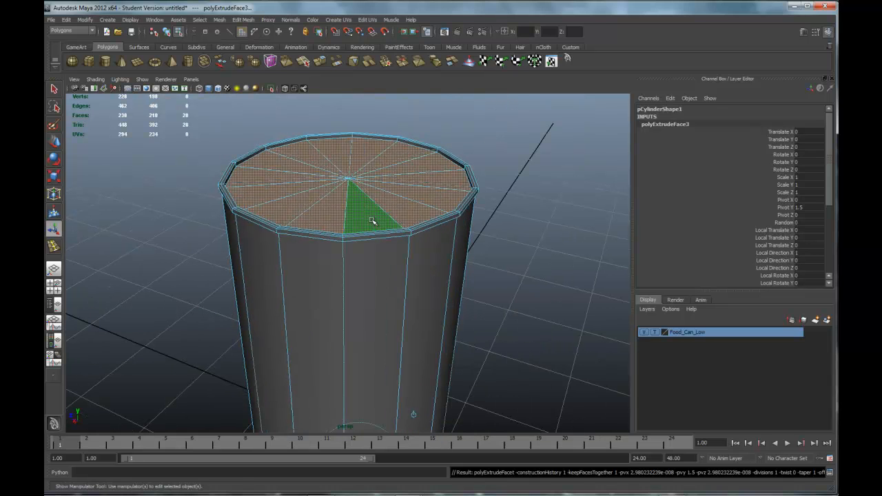
key("r")
left_click(352, 324)
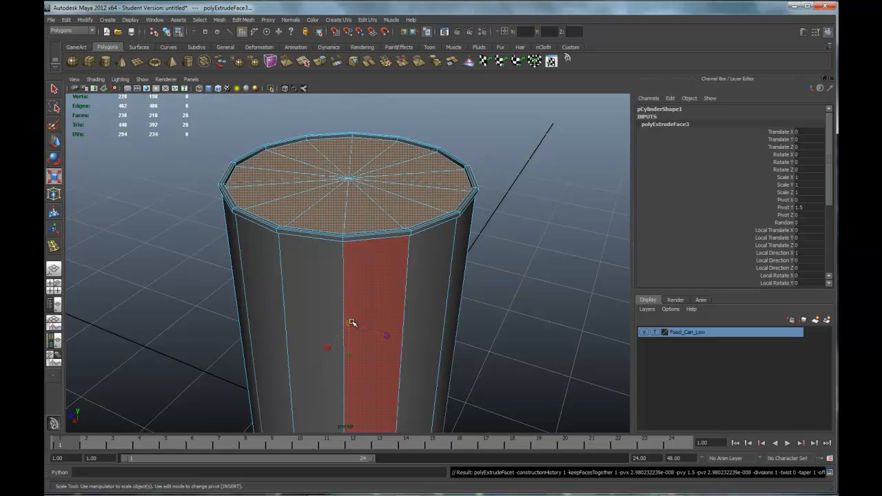
left_click_drag(395, 315, 420, 321, "alt")
scroll(400, 345, "up", 3)
left_click_drag(348, 302, 331, 304)
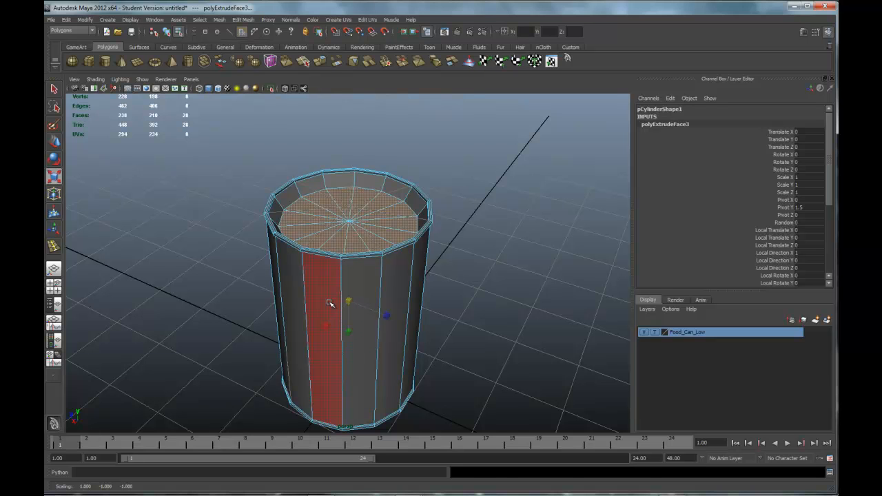
Undo the scaling and both extrusions of the cap faces, and clear the face selection
key("ctrl+z")
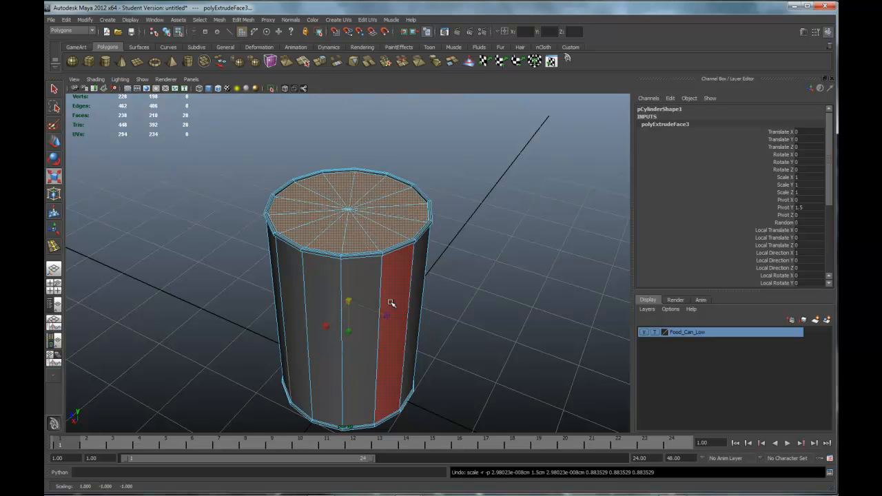
key("ctrl+z")
key("ctrl+z")
key("ctrl+z")
left_click_drag(503, 277, 482, 277, "alt")
key("ctrl+z")
scroll(485, 274, "up", 3)
left_click(513, 268)
left_click_drag(527, 321, 493, 311, "alt")
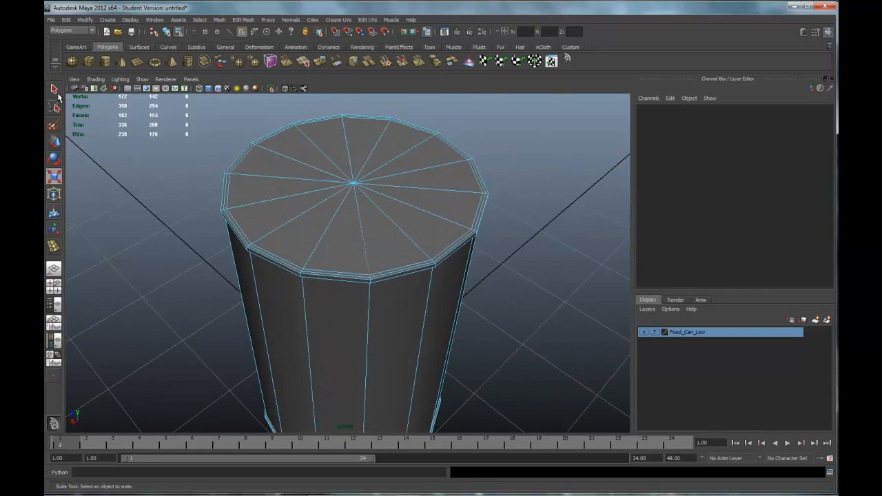
Select all fourteen faces of the can's top cap with the Paint Selection tool and extrude them
left_click(54, 124)
mouse_move(333, 232)
left_mouse_down()
mouse_move(292, 220)
mouse_move(288, 181)
mouse_move(417, 179)
mouse_move(373, 236)
mouse_move(370, 212)
mouse_move(239, 195)
mouse_move(175, 203)
mouse_move(383, 209)
mouse_move(338, 231)
mouse_move(354, 197)
left_mouse_up()
key("space")
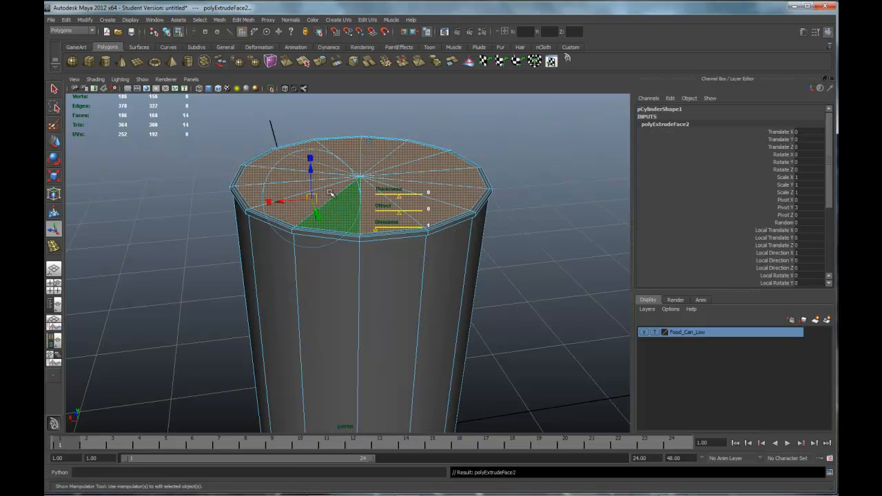
left_click_drag(452, 211, 301, 189, "alt")
scroll(349, 294, "down", 6)
left_click_drag(350, 295, 417, 292, "alt")
scroll(443, 330, "up", 4)
scroll(384, 299, "up", 4)
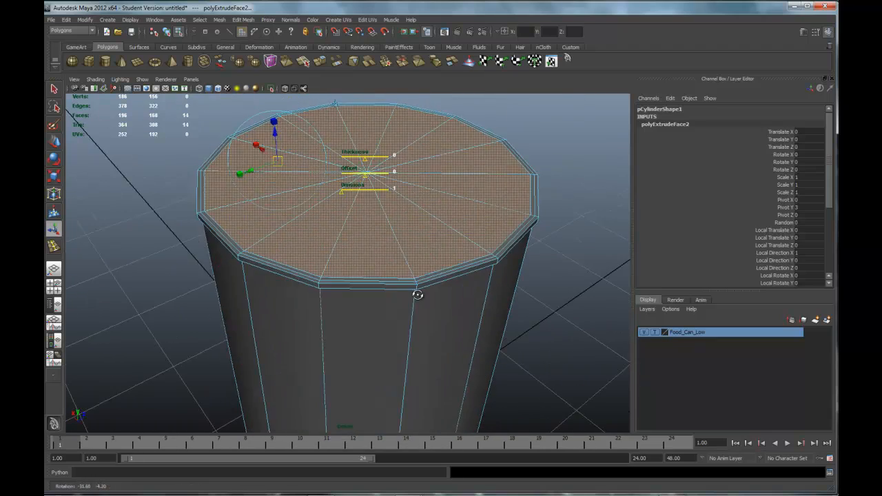
Move the extruded top cap faces down into the can to a Y height of 2.963
key("r")
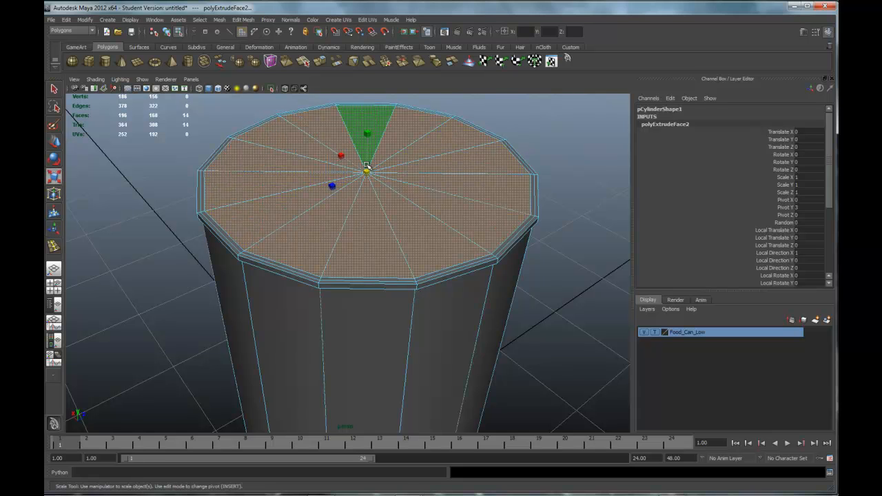
key("w")
left_click_drag(365, 143, 362, 151)
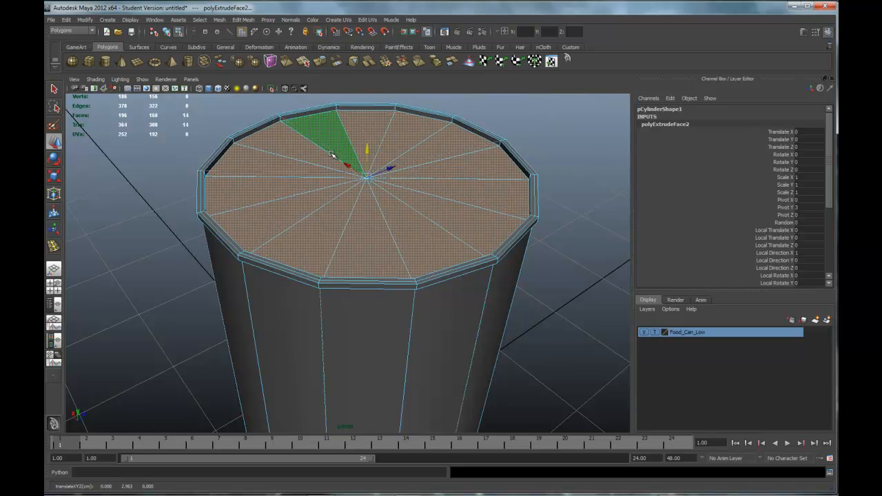
left_click_drag(296, 213, 339, 220, "alt")
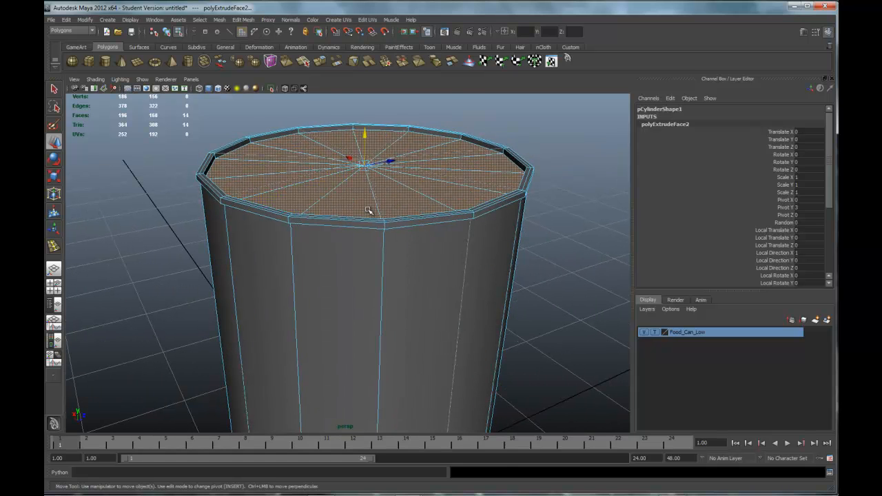
Extrude the recessed cap faces again and scale them uniformly inward to about two thirds of their width
key("ctrl+e")
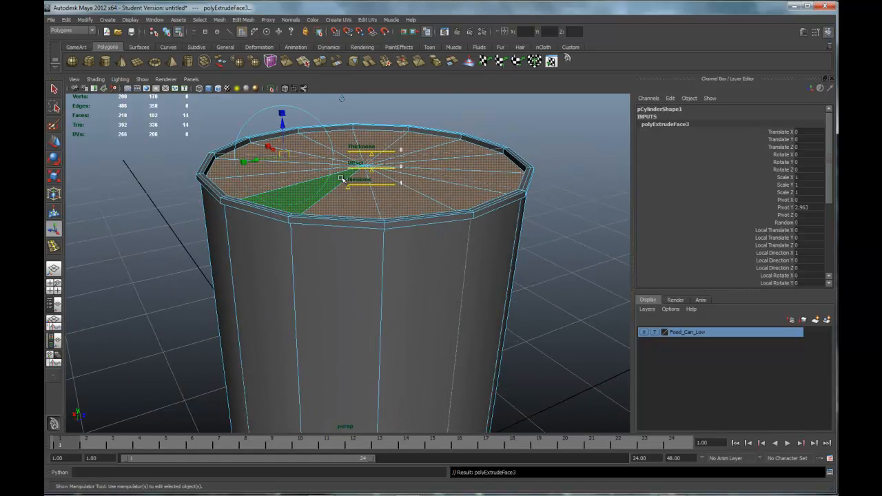
key("r")
left_click_drag(363, 166, 339, 208)
left_click_drag(368, 171, 352, 172)
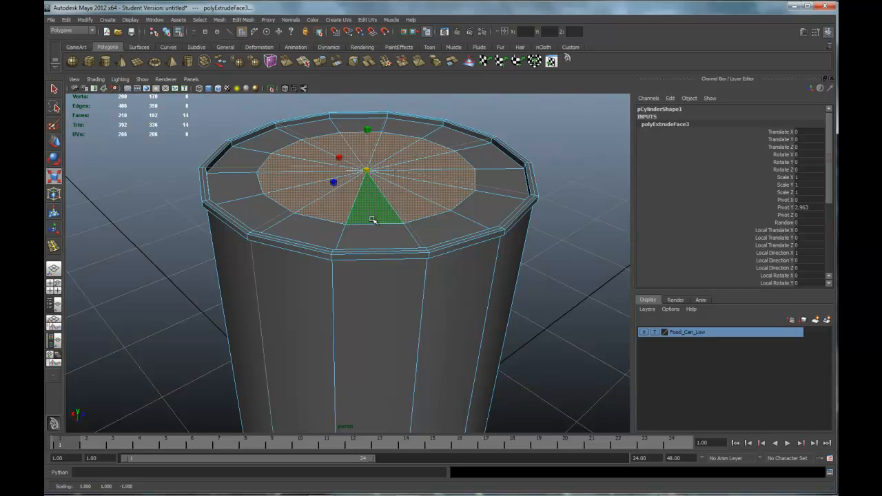
scroll(368, 223, "up", 5)
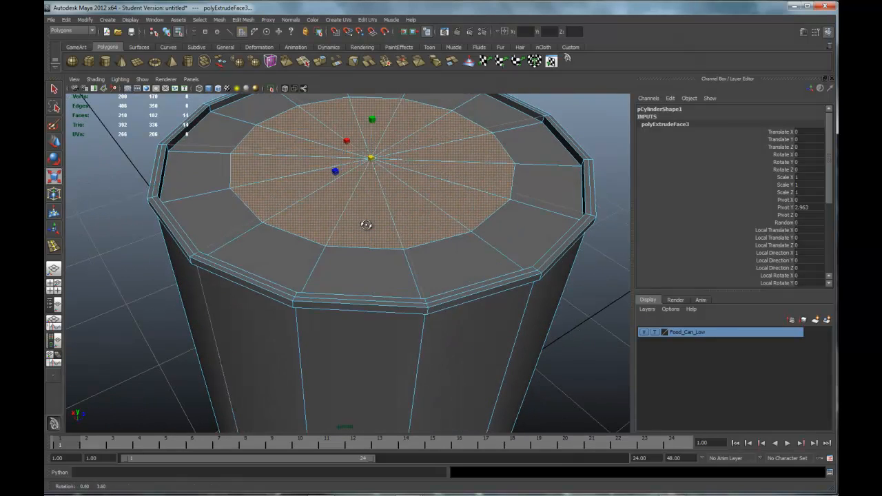
scroll(368, 222, "down", 3)
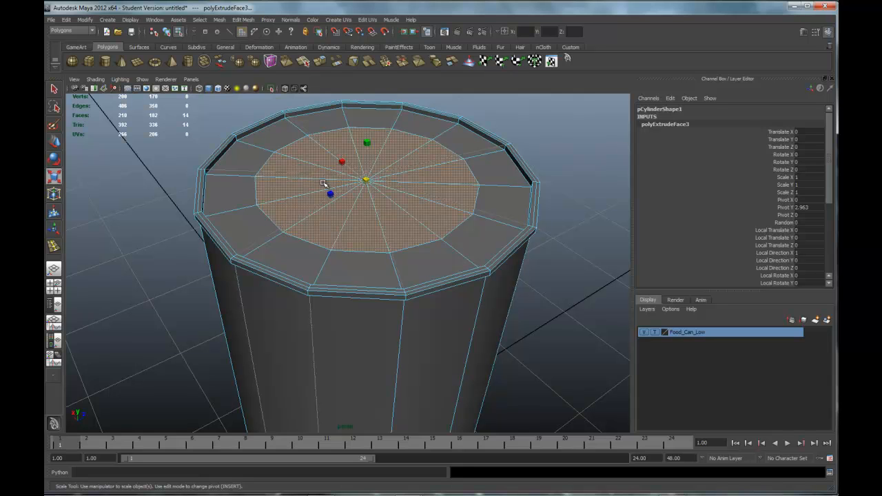
Extrude the inner circle of cap faces, scale it in very slightly and lower it to a Y height of 2.960
key("ctrl+e")
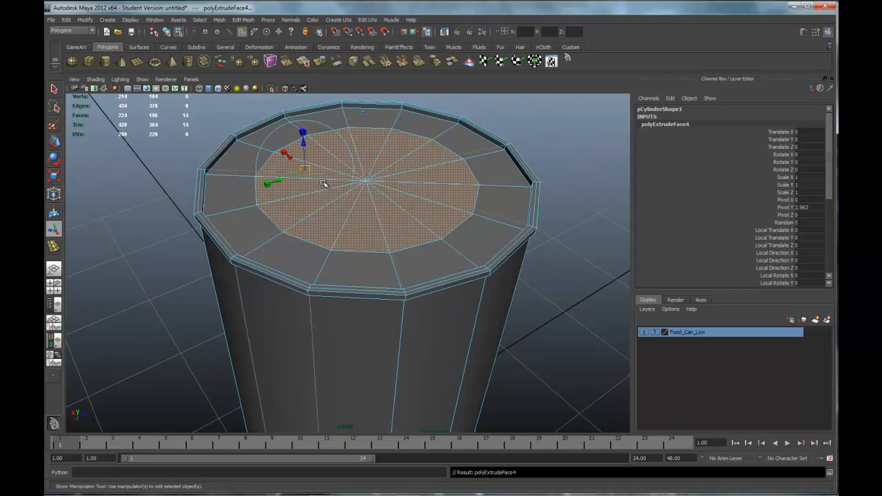
left_click_drag(321, 171, 315, 159)
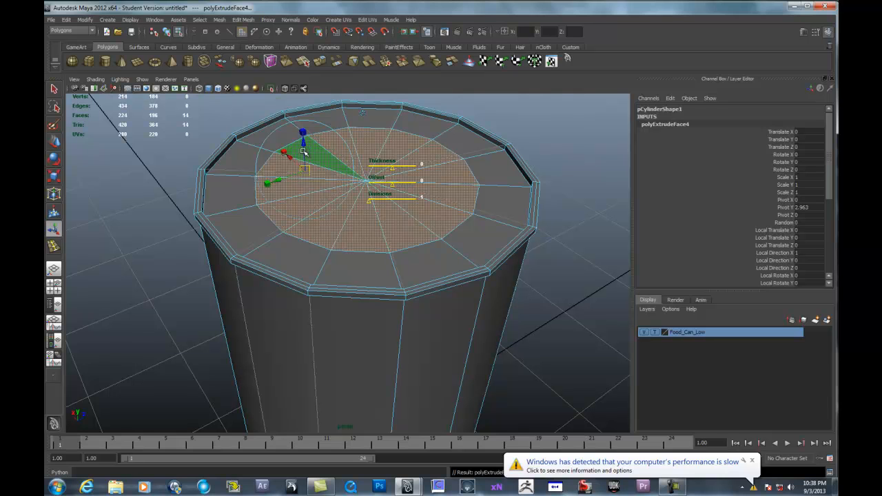
key("r")
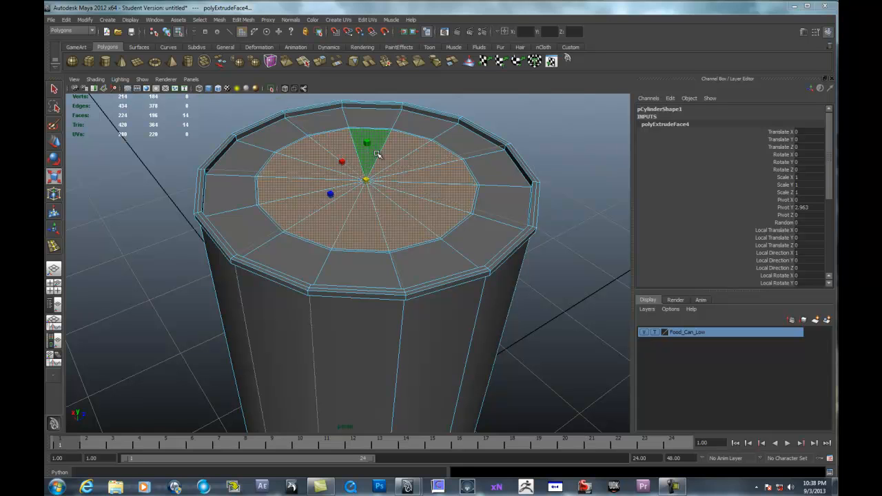
left_click(54, 141)
left_click_drag(366, 151, 367, 151)
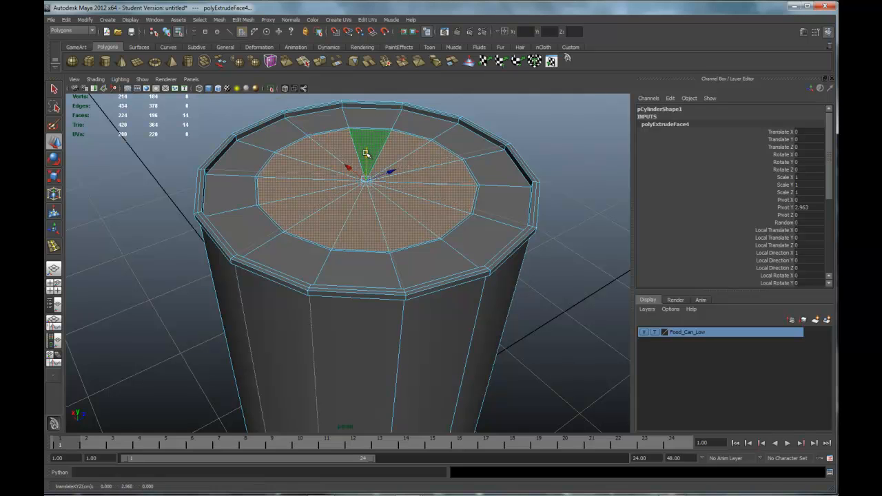
Extrude the lowered inner circle again, scale it in slightly and raise it to a Y height of about 2.966
key("ctrl+e")
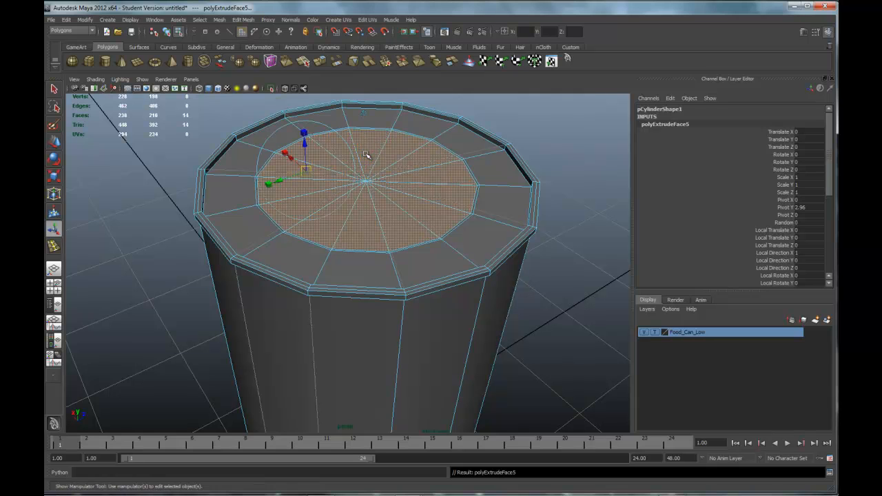
key("r")
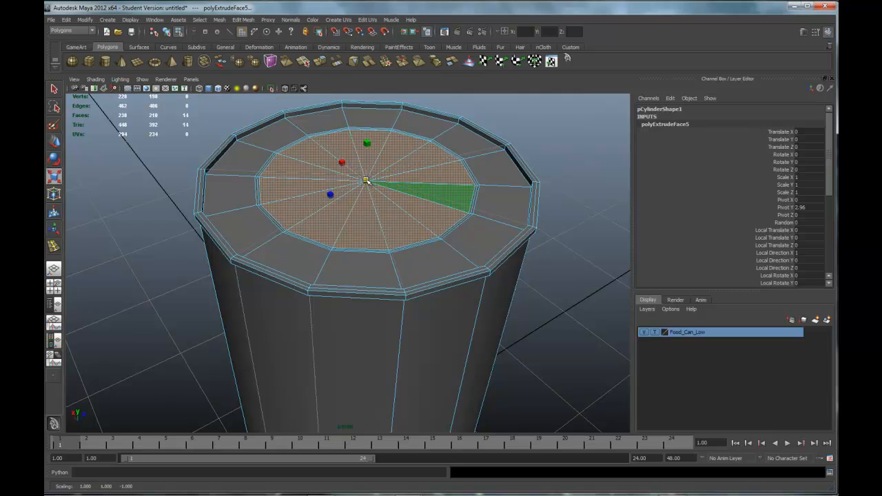
key("w")
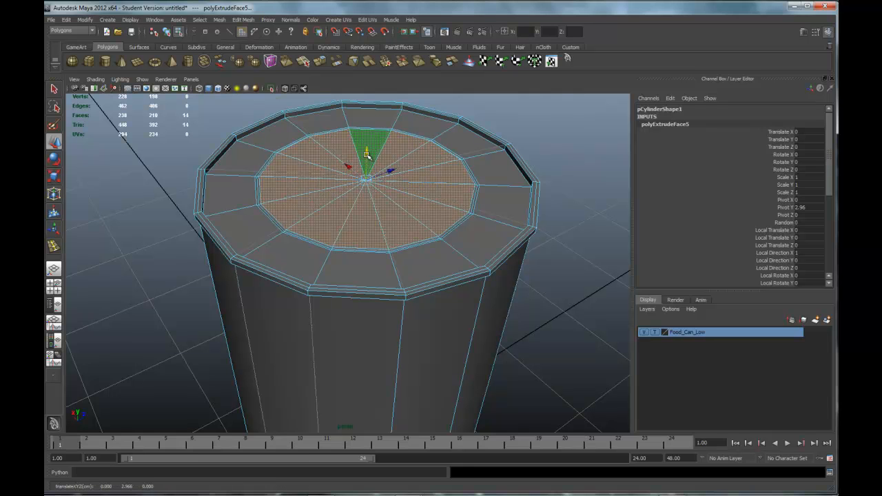
Fine-tune the height of the inner circle faces to a Y of 2.964 to shape the groove around them
left_click_drag(369, 159, 417, 179, "alt")
scroll(418, 179, "up", 3)
middle_click_drag(409, 170, 409, 264, "alt")
left_click_drag(408, 264, 364, 243, "alt")
scroll(410, 259, "up", 3)
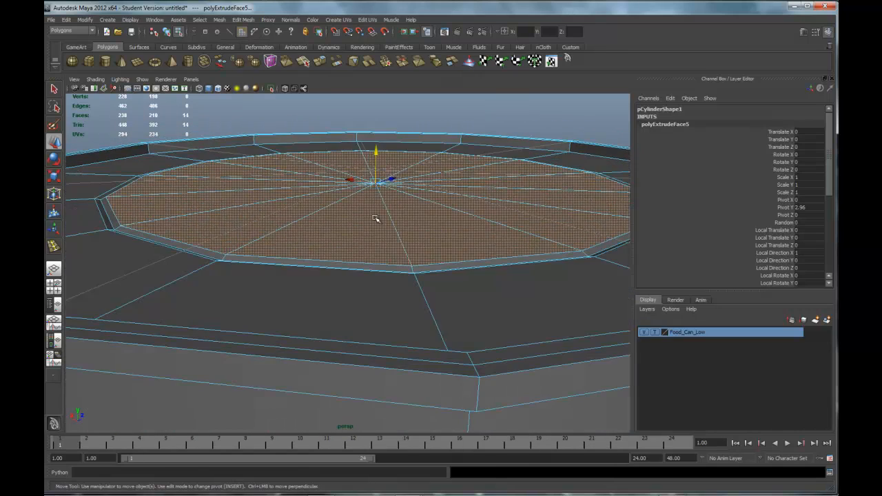
left_click_drag(377, 154, 377, 206)
scroll(379, 210, "down", 4)
Examine the depth of the groove in the cap's profile in the enlarged front view and return to perspective
key("space")
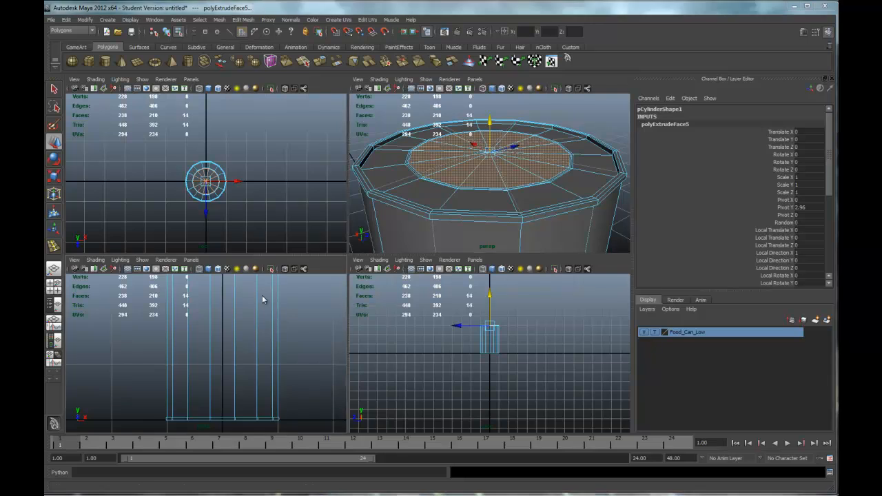
key("space")
scroll(354, 342, "up", 4)
middle_click_drag(354, 342, 388, 212, "alt")
scroll(388, 260, "up", 7)
middle_click_drag(310, 261, 471, 287, "alt")
scroll(436, 294, "up", 2)
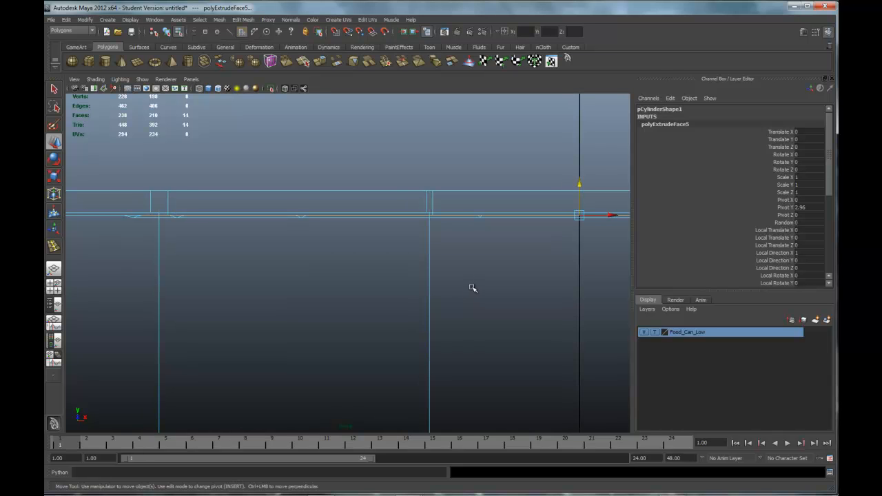
key("space")
key("space")
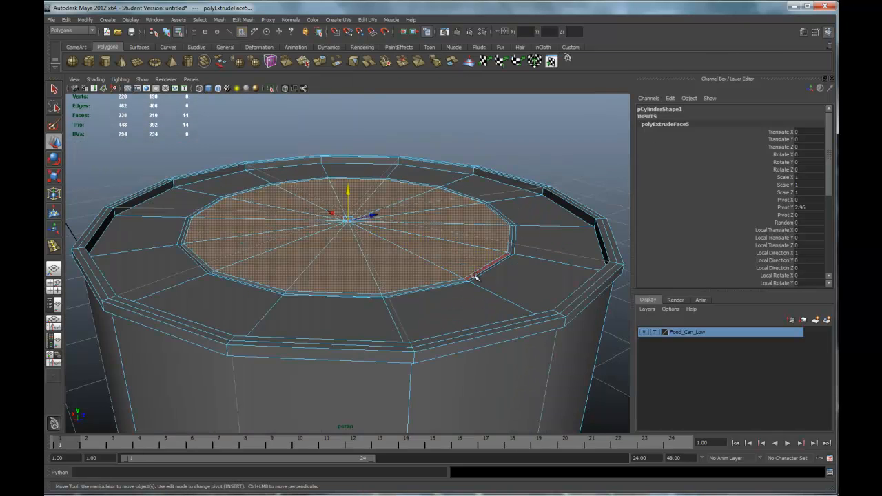
Extrude the inner circle faces and scale them uniformly inward to about 0.7 to form a second, smaller ring
scroll(460, 282, "up", 2)
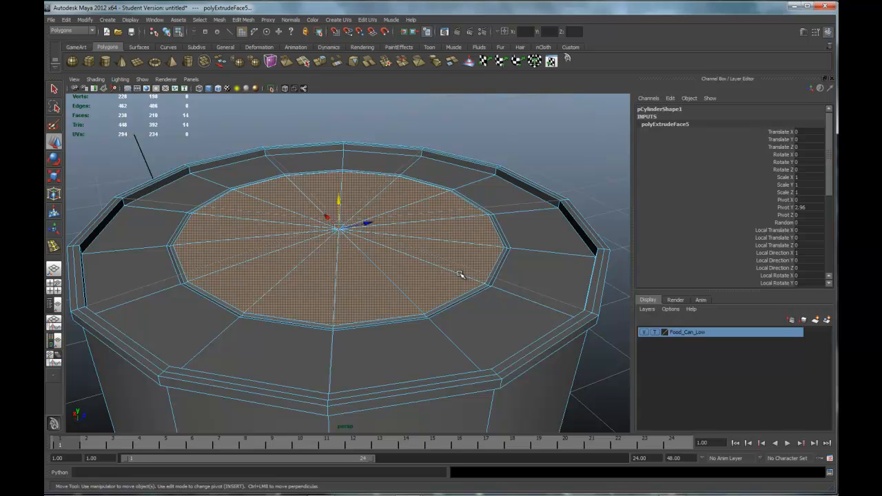
key("ctrl+e")
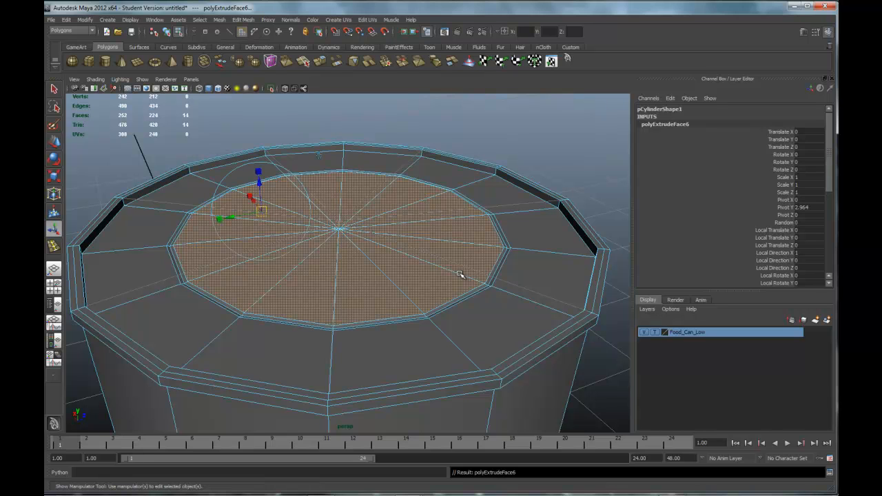
key("r")
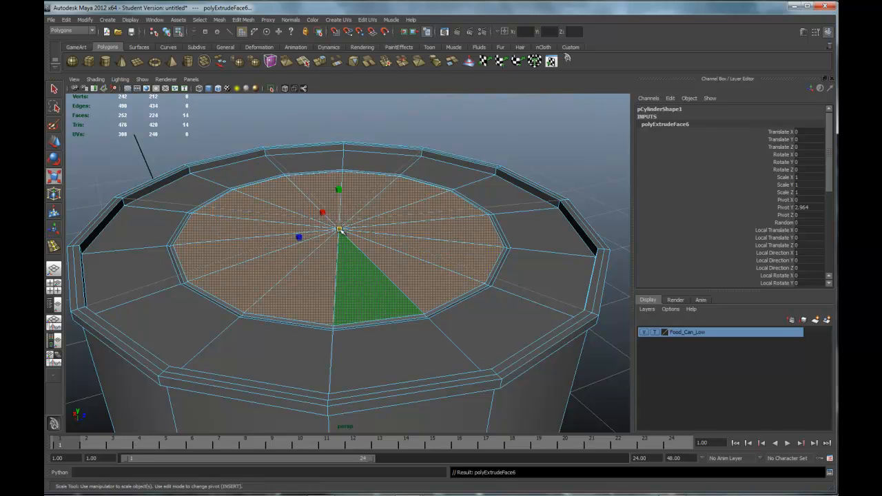
left_click_drag(339, 230, 270, 239)
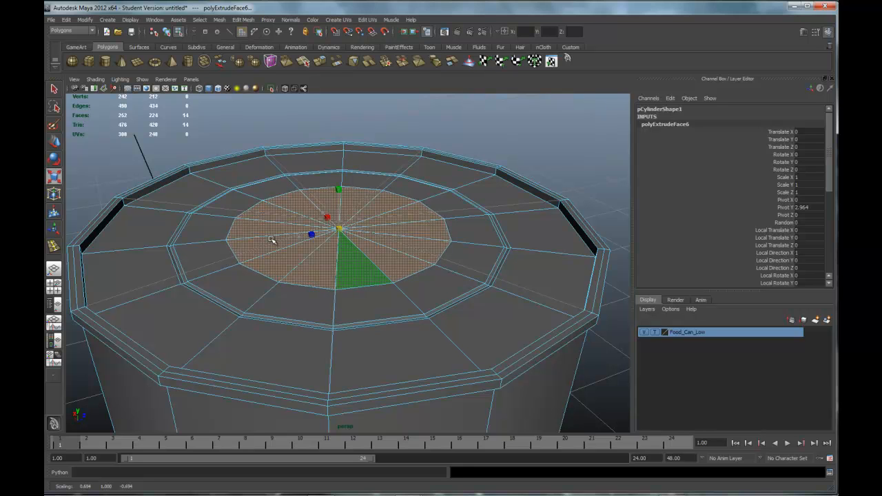
left_click_drag(271, 239, 278, 239)
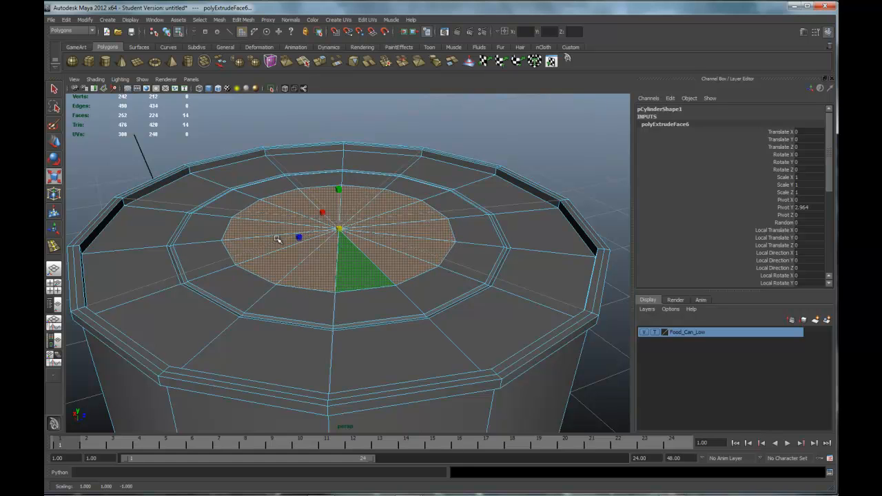
Extrude the smaller circle of faces, scale it in slightly and lower it to a Y height of 2.958
key("ctrl+e")
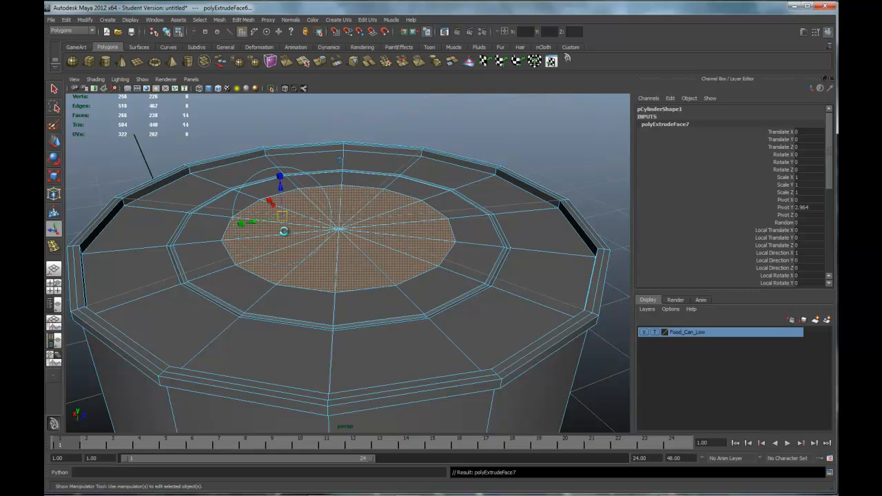
key("r")
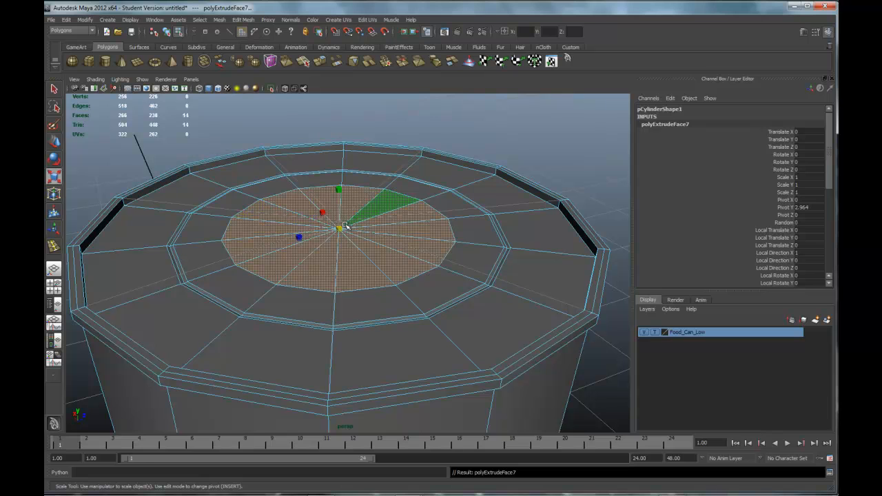
left_click_drag(340, 230, 337, 231)
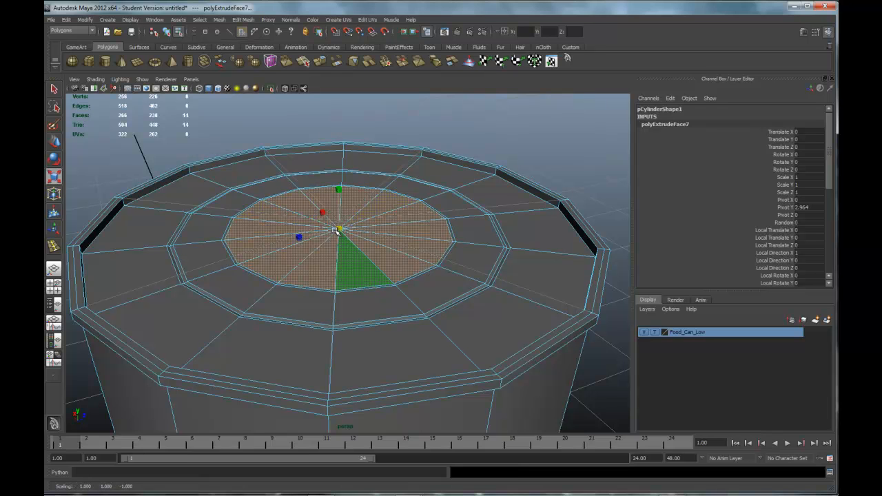
key("w")
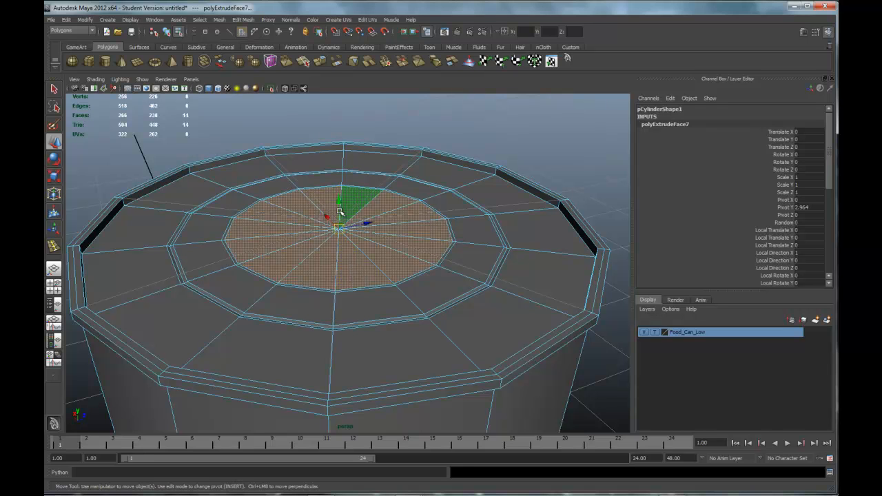
left_click_drag(340, 202, 336, 231)
Extrude the lowered small circle again, scale it to about 0.976 in X and Z and raise it to Y 2.962
key("ctrl+e")
key("r")
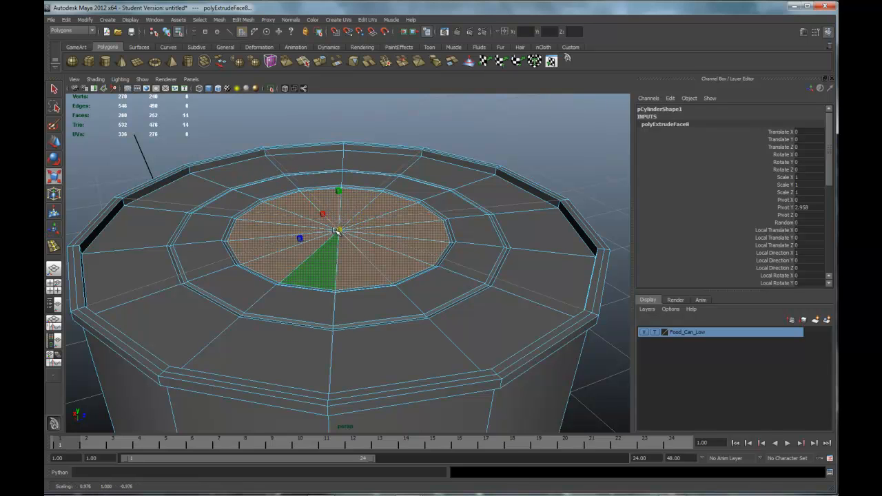
key("w")
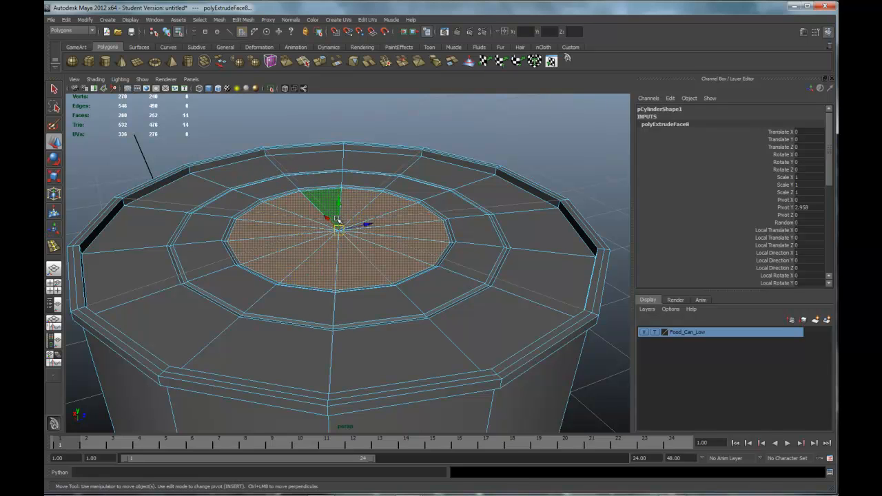
left_click_drag(339, 204, 339, 203)
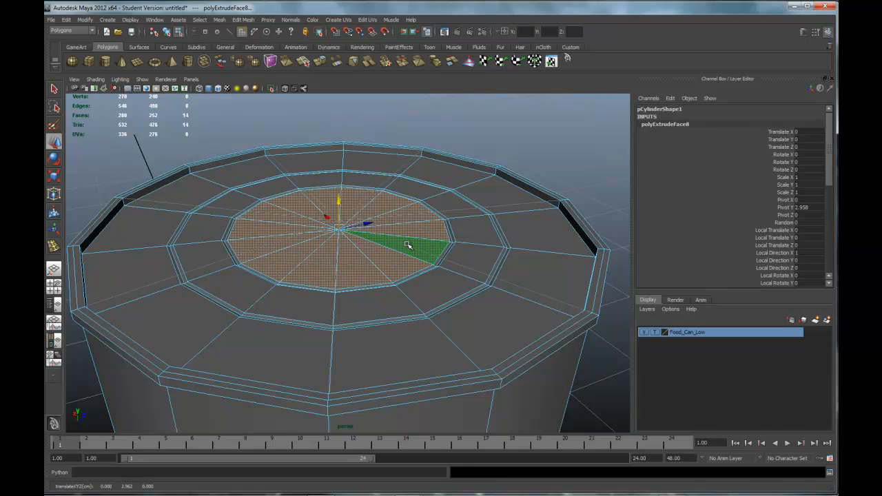
Clear the face selection and examine the two concentric grooves in the can's top cap from several angles
right_click_drag(342, 240, 337, 288)
scroll(387, 238, "down", 3)
left_click_drag(448, 283, 362, 271, "alt")
left_click(554, 298)
scroll(411, 281, "down", 3)
right_click_drag(362, 271, 372, 303)
left_click_drag(418, 305, 401, 292, "alt")
middle_click_drag(402, 293, 401, 291, "alt")
mouse_move(401, 291)
left_mouse_down("alt")
mouse_move(392, 250)
mouse_move(397, 183)
mouse_move(384, 276)
mouse_move(393, 286)
mouse_move(392, 252)
mouse_move(404, 276)
left_mouse_up("alt")
scroll(389, 276, "up", 3)
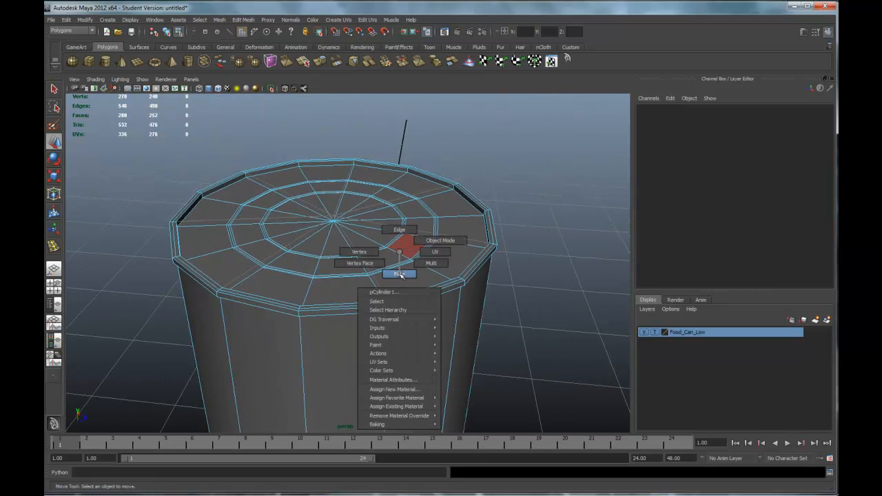
Delete the detailed can's construction history and freeze its transformations
left_click(401, 302)
left_click_drag(401, 302, 402, 258, "alt")
scroll(402, 258, "up", 3)
middle_click_drag(412, 206, 407, 248, "alt")
left_click_drag(407, 248, 411, 216, "alt")
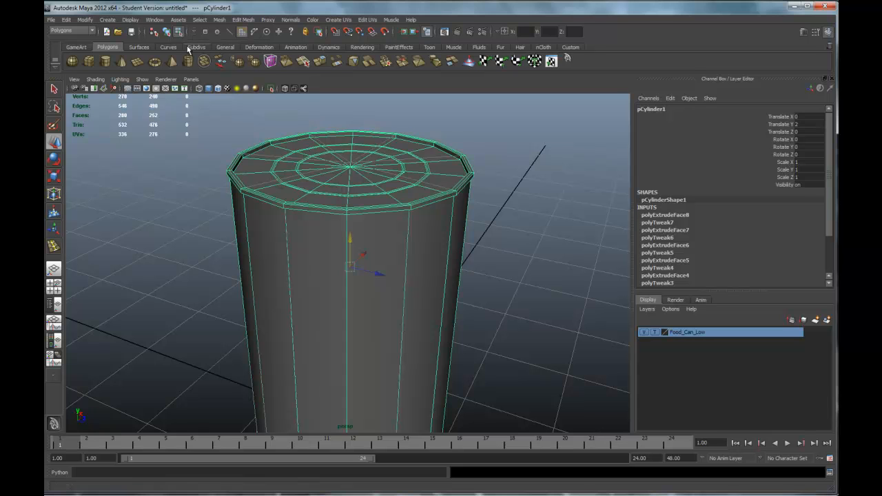
left_click(69, 21)
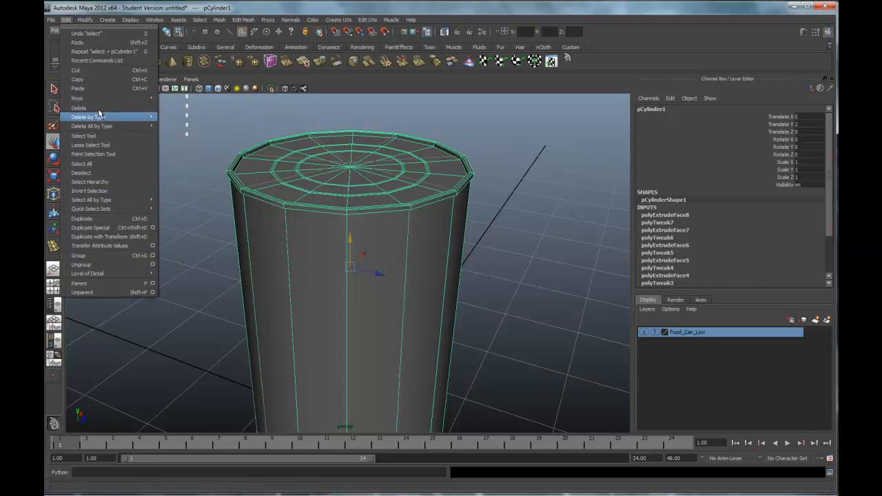
mouse_move(103, 117)
left_click(181, 123)
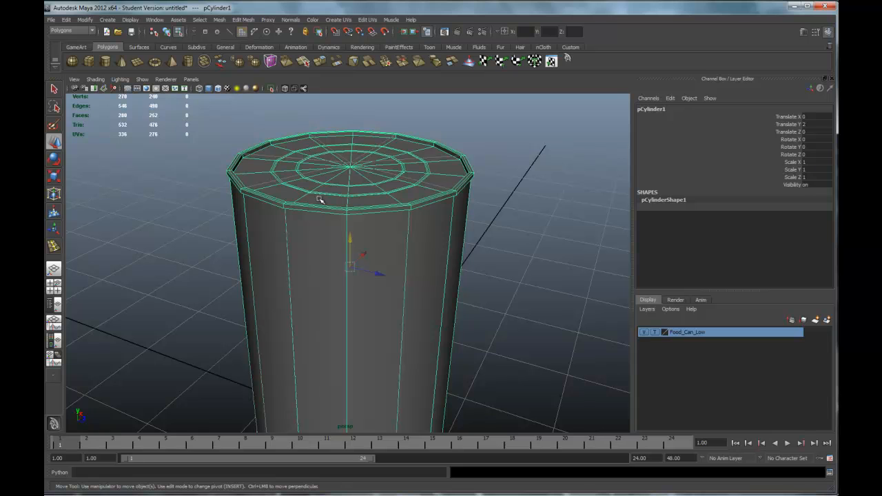
left_click(84, 19)
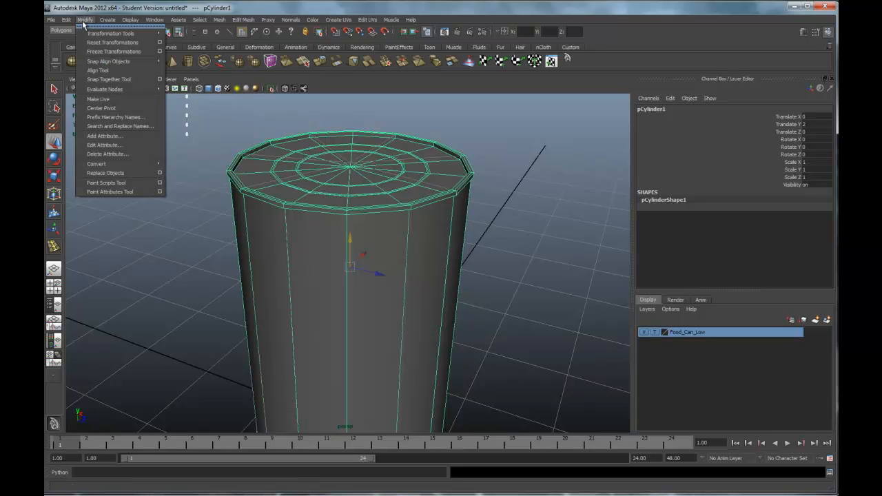
left_click(108, 51)
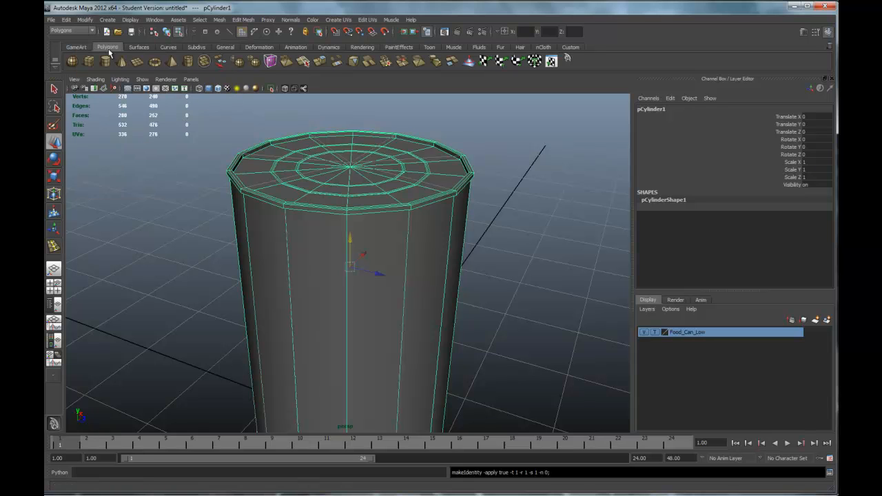
left_click_drag(501, 291, 508, 292, "alt")
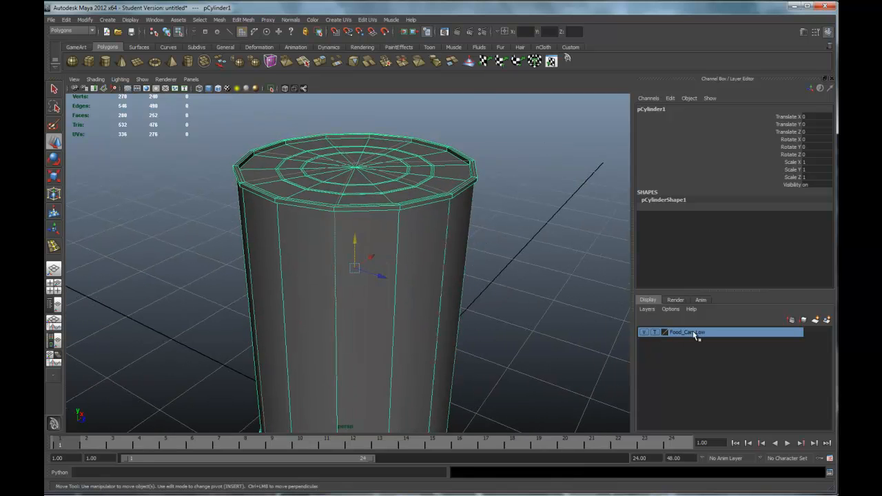
Take the Food_Can_Low layer out of template display and hide it
left_click(654, 332)
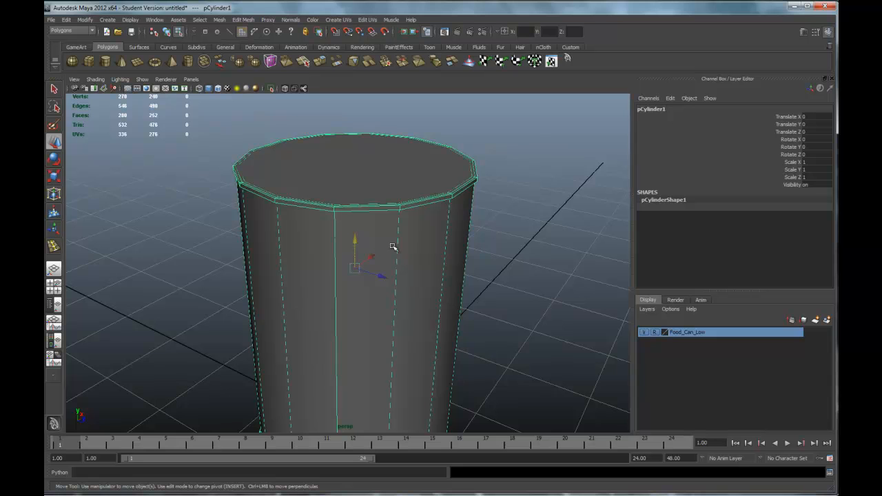
left_click_drag(394, 250, 405, 247, "alt")
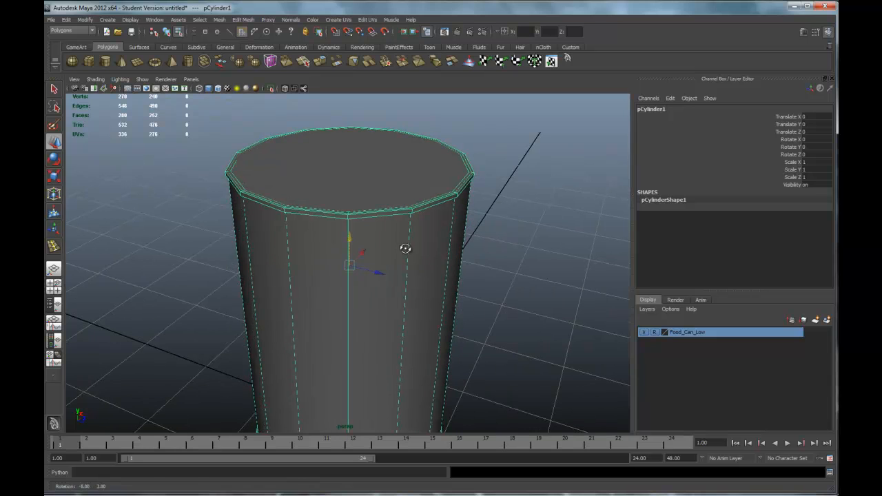
left_click(646, 332)
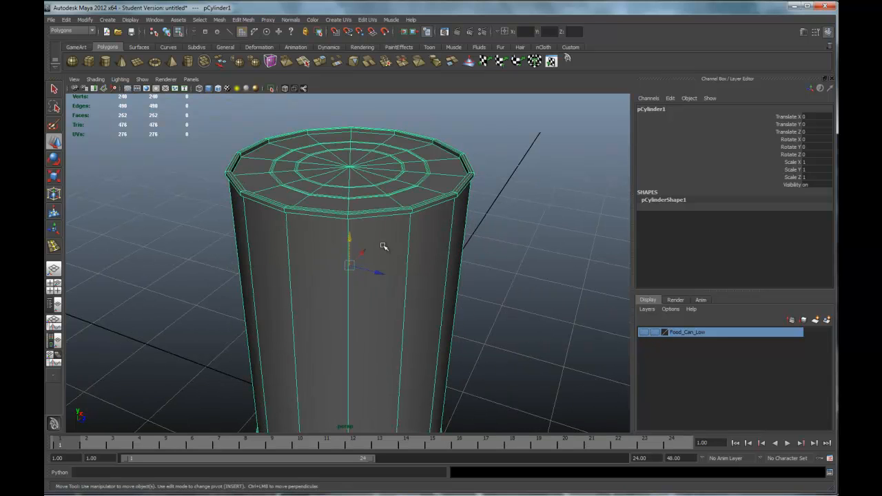
left_click(644, 333)
left_click(645, 333)
Examine the can's rim, lid and body in smooth preview, and return the mesh to its unsmoothed display
left_click_drag(506, 305, 314, 154, "alt")
scroll(358, 242, "up", 3)
middle_click_drag(313, 154, 334, 211, "alt")
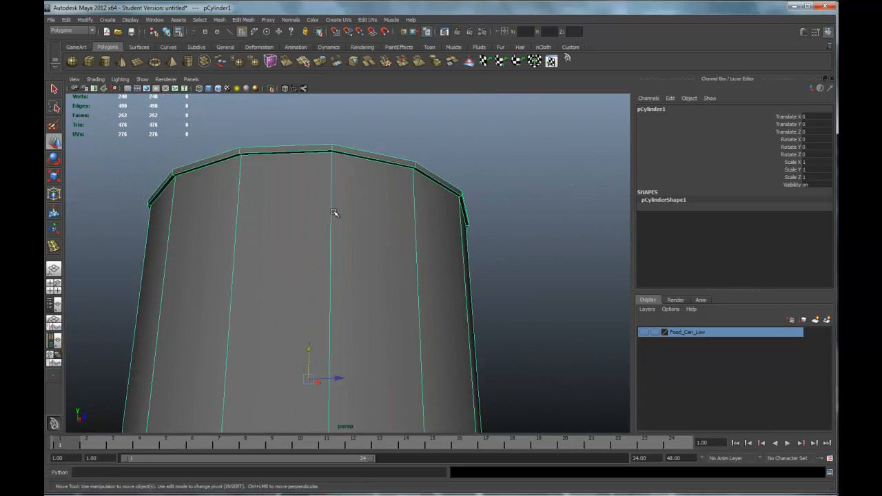
key("3")
left_click_drag(436, 195, 318, 282, "alt")
left_click(530, 228)
scroll(405, 255, "down", 4)
scroll(434, 272, "up", 5)
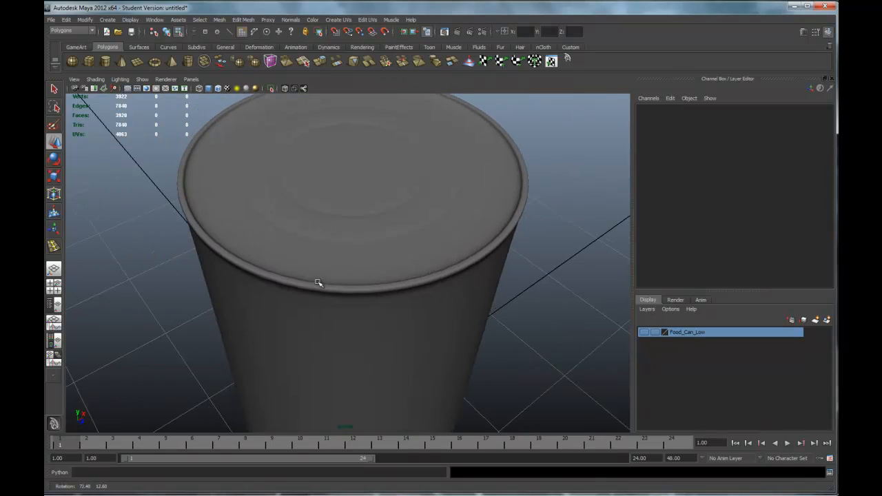
left_click_drag(252, 195, 368, 219, "alt")
scroll(368, 219, "down", 6)
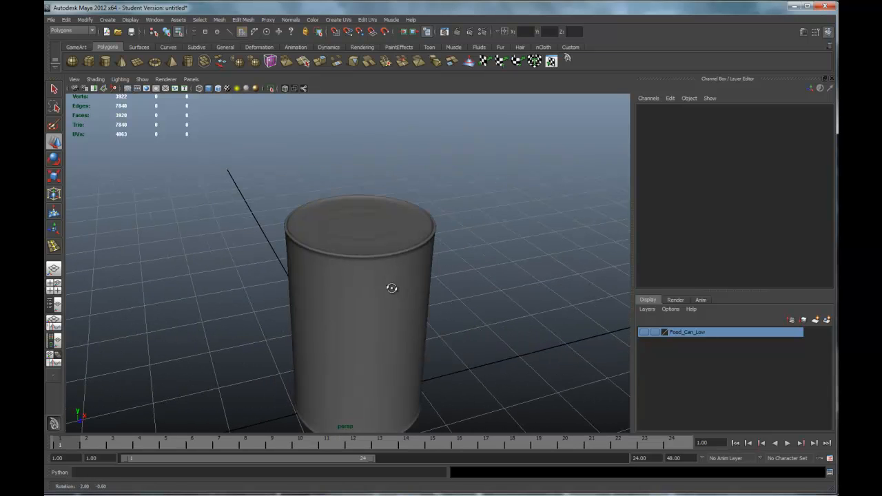
scroll(383, 280, "up", 3)
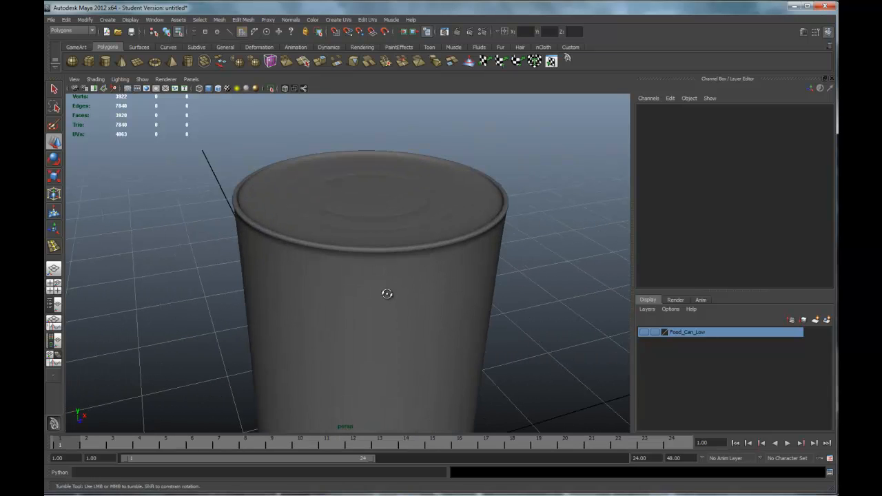
left_click_drag(383, 291, 368, 240, "alt")
right_click_drag(382, 200, 386, 226)
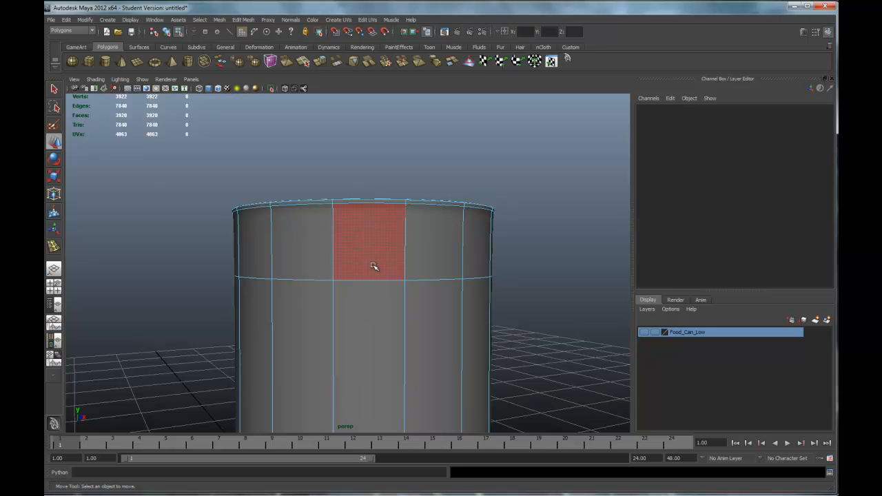
scroll(396, 286, "down", 3)
left_click_drag(397, 286, 414, 302, "alt")
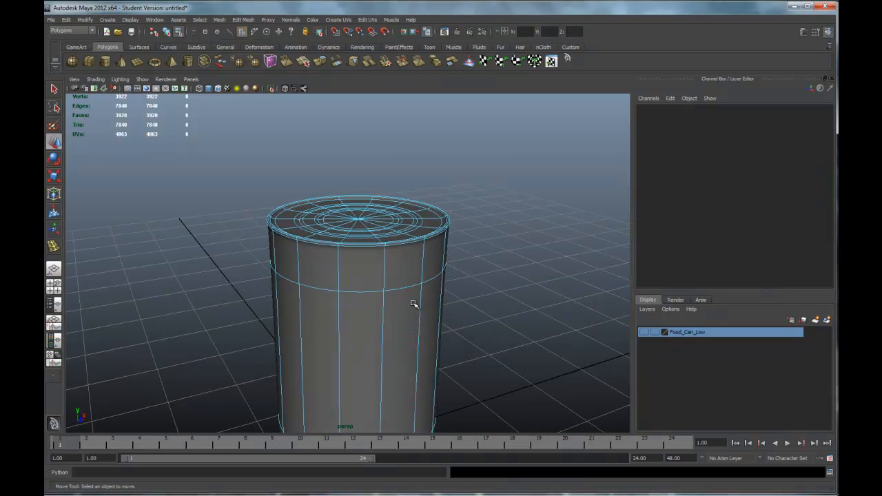
key("1")
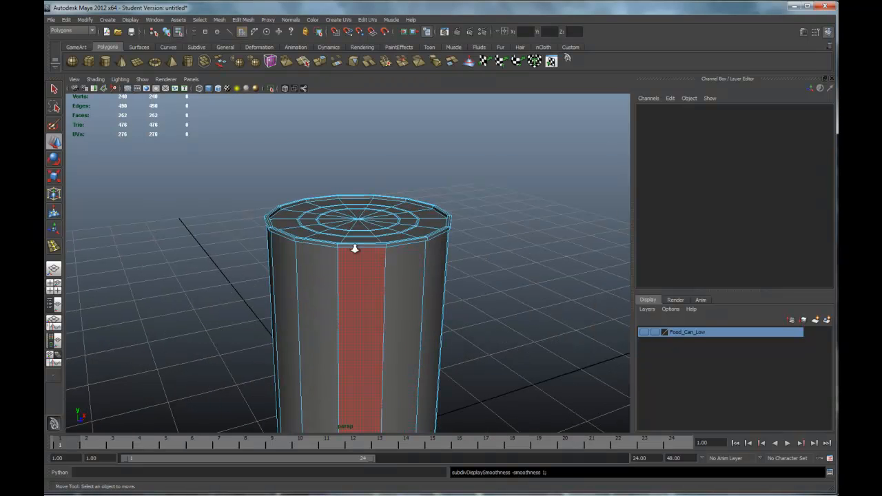
Insert an edge loop around the can's body wall, close beneath the underside of the top rim
scroll(354, 248, "up", 3)
left_click_drag(407, 240, 404, 191, "alt")
right_click_drag(398, 177, 404, 227)
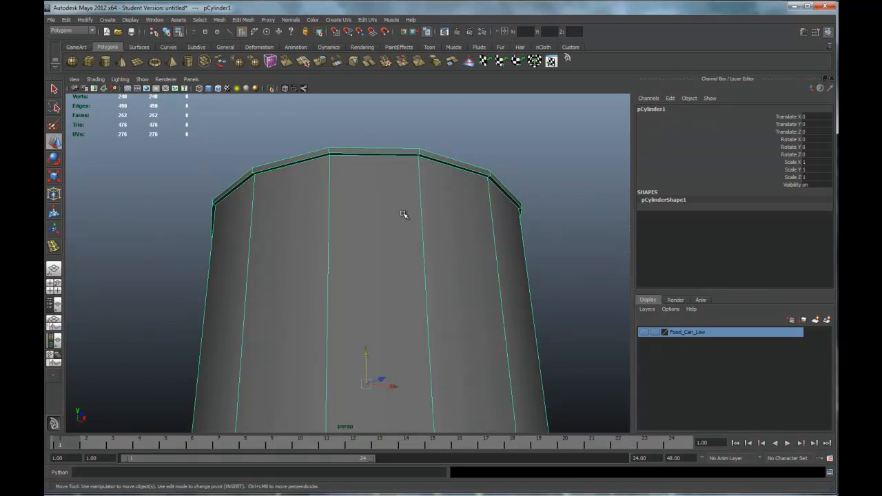
scroll(404, 217, "up", 3)
middle_click_drag(358, 191, 370, 241, "alt")
scroll(365, 193, "up", 3)
key("space")
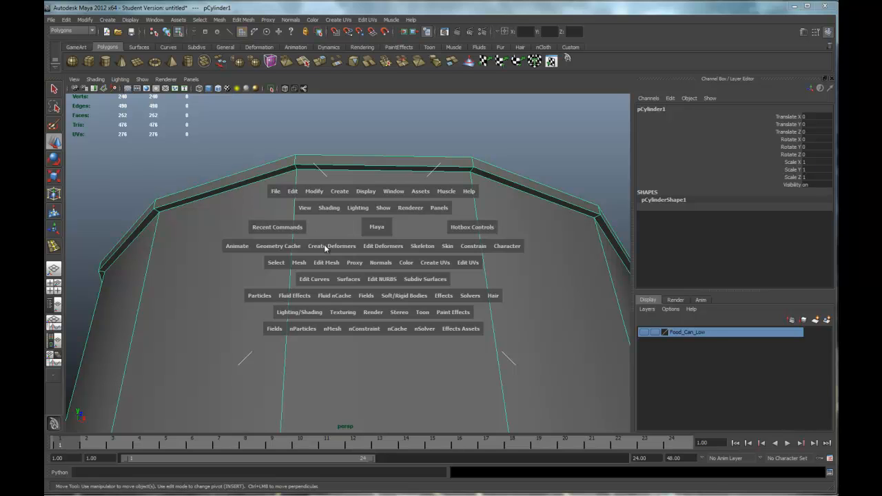
left_click(326, 264)
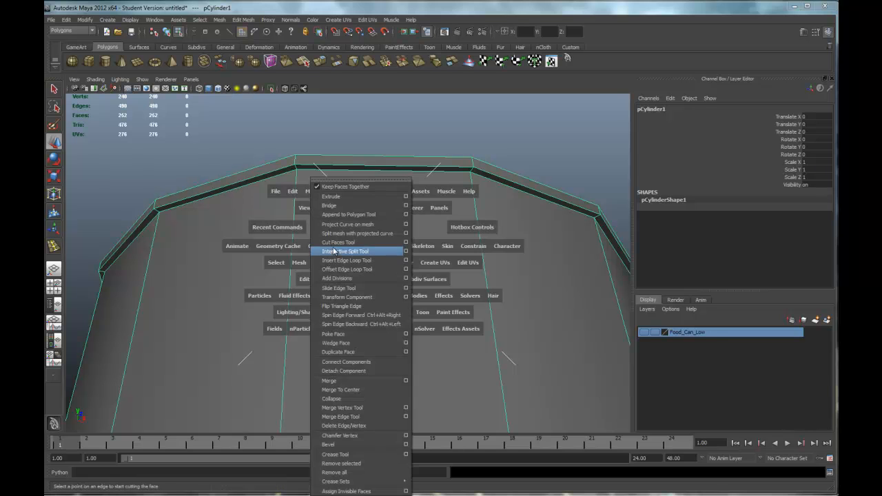
left_click(365, 260)
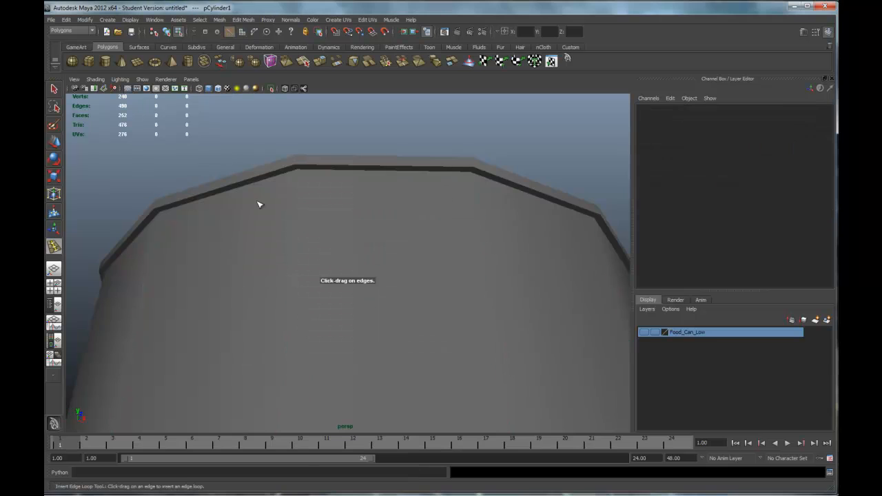
scroll(299, 187, "up", 3)
scroll(367, 195, "down", 4)
left_click(307, 173)
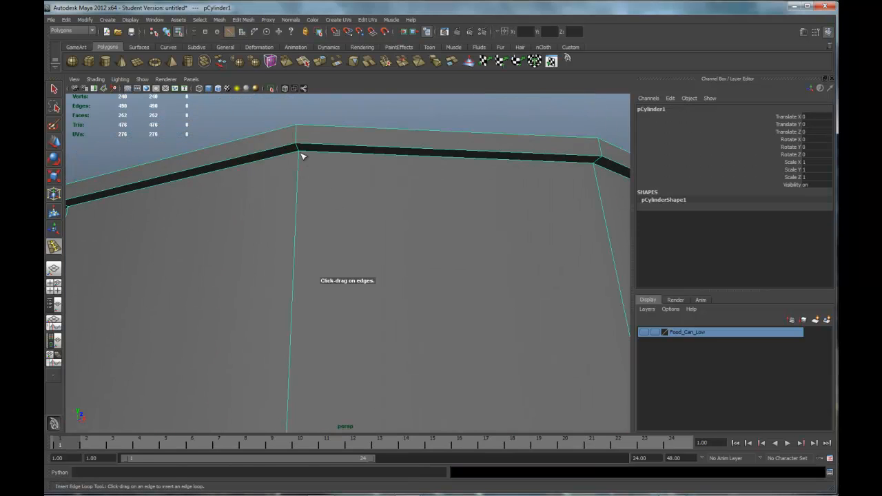
left_click_drag(300, 157, 302, 159)
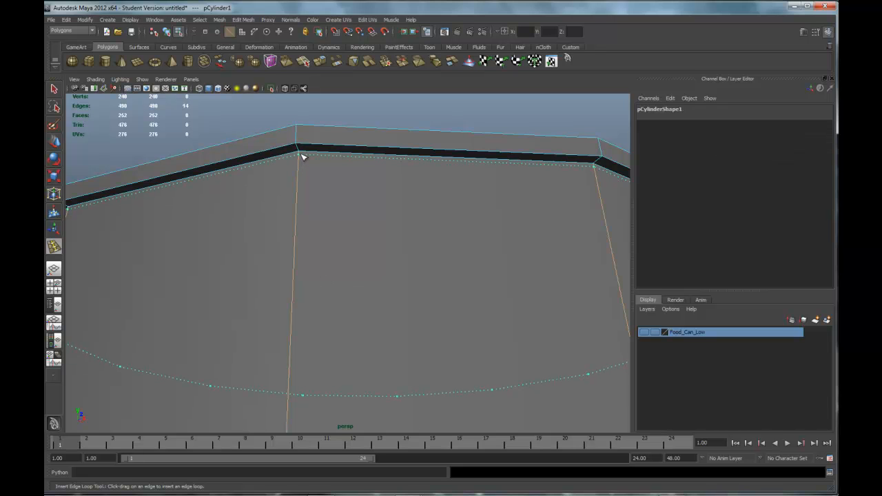
left_click_drag(303, 156, 321, 122)
Insert supporting edge loops close to the corners of the top rim's underside, outer face, top and inner wall
middle_click_drag(321, 122, 314, 226, "alt")
left_click_drag(313, 226, 337, 226, "alt")
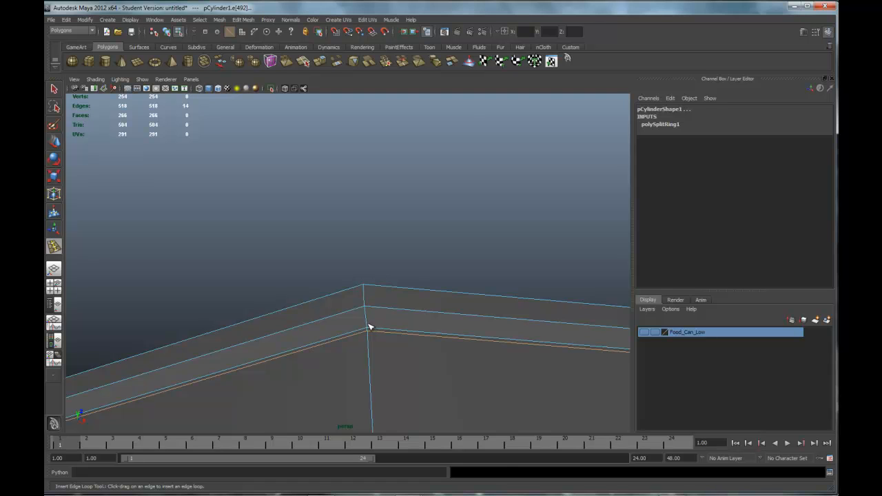
left_click_drag(368, 327, 426, 285)
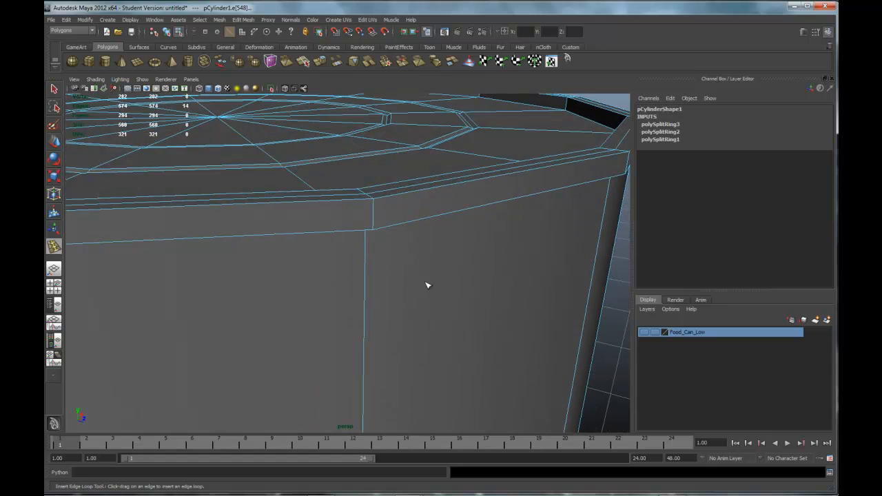
left_click(374, 229)
left_click_drag(374, 205, 403, 220)
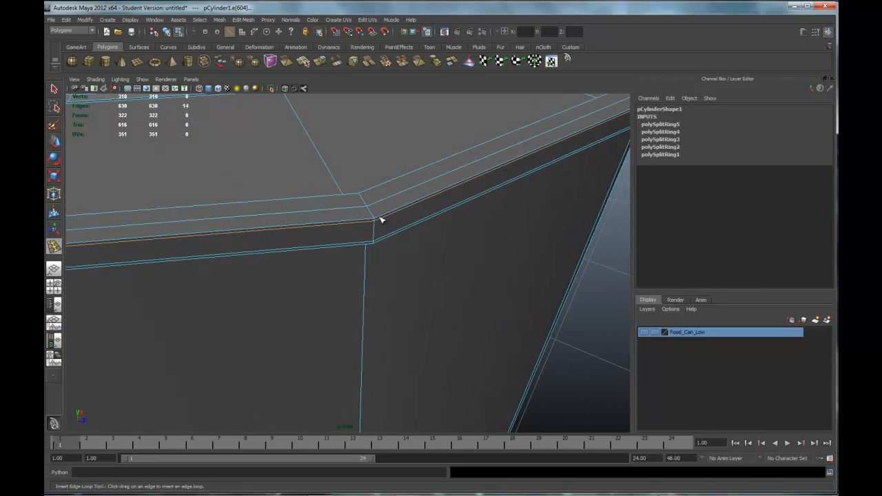
left_click_drag(375, 216, 488, 195)
left_click_drag(323, 201, 323, 226)
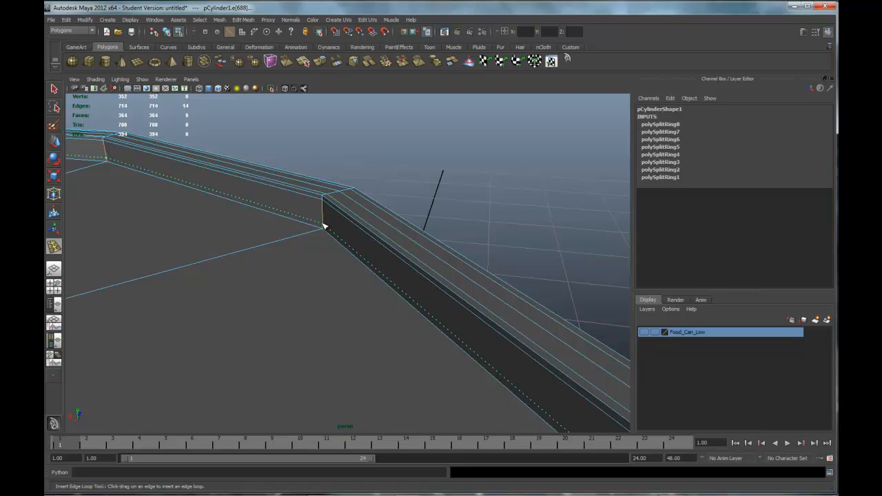
left_click(319, 233)
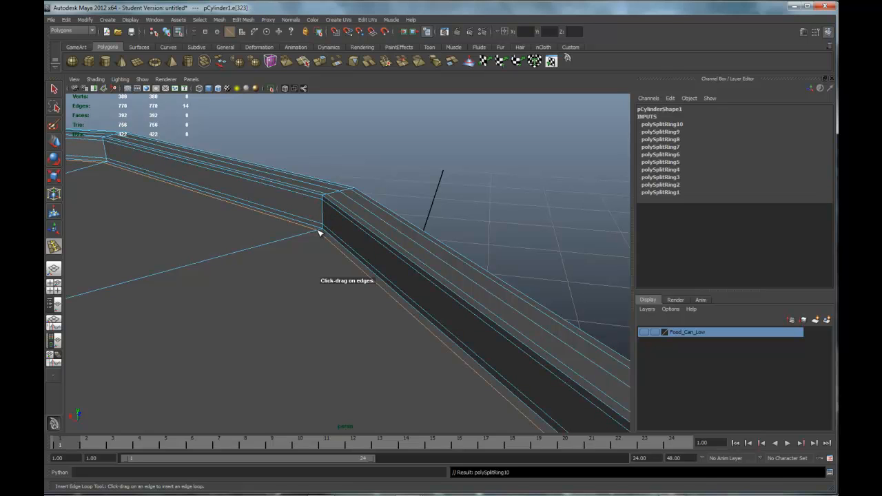
left_click_drag(359, 253, 376, 272, "alt")
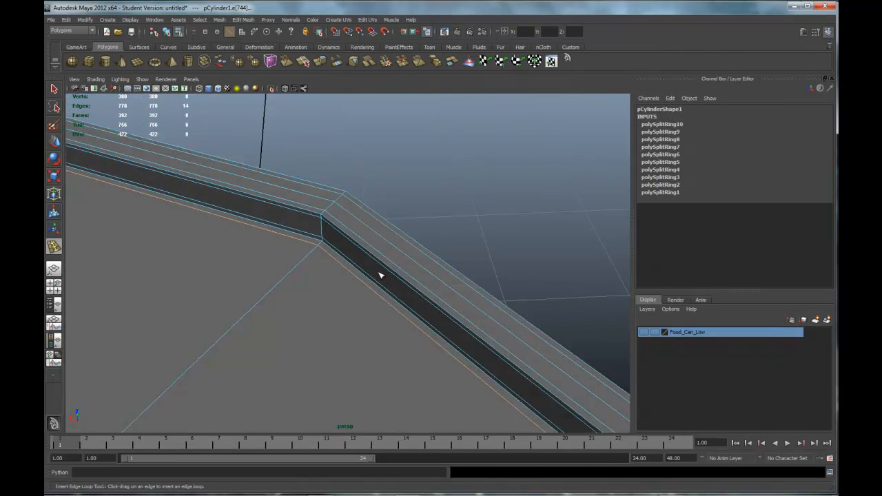
key("ctrl+z")
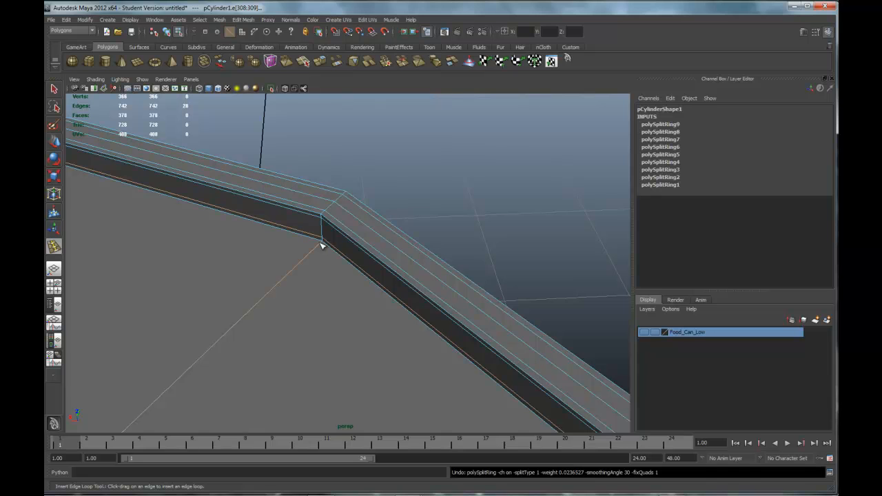
Insert an edge loop around the lid's outer border, tight against the base of the rim's inner wall
left_click_drag(321, 244, 321, 244)
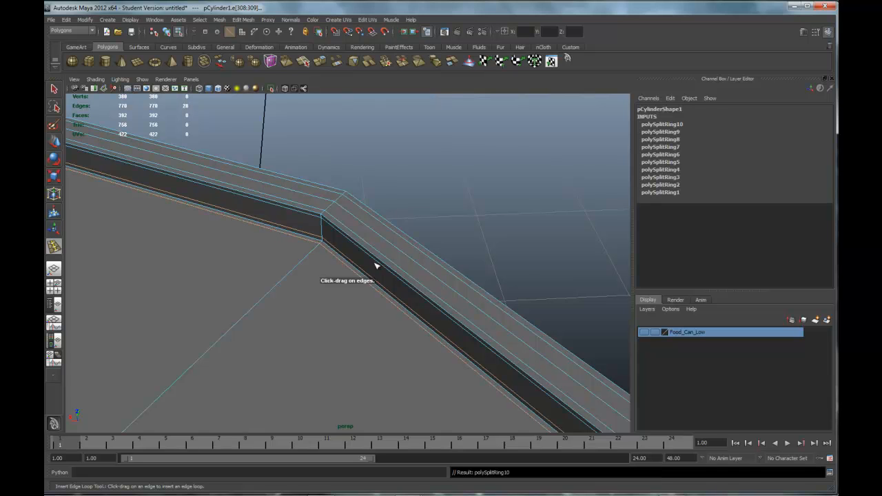
left_click_drag(387, 269, 321, 220, "alt")
left_click_drag(302, 226, 228, 191, "alt")
left_click_drag(300, 206, 259, 211, "alt")
middle_click_drag(382, 299, 365, 192, "alt")
right_click_drag(401, 238, 376, 221, "alt")
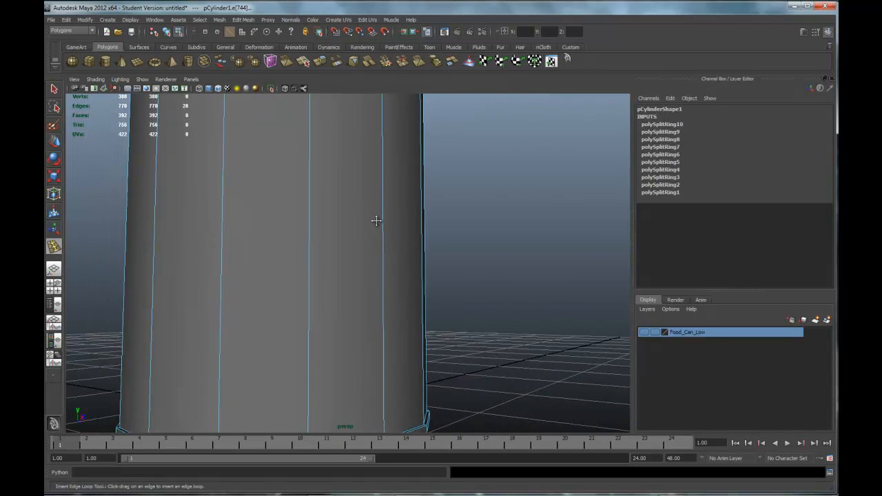
left_click_drag(376, 185, 381, 279, "alt")
right_click_drag(330, 241, 364, 262, "alt")
middle_click_drag(303, 196, 379, 254, "alt")
scroll(375, 251, "up", 2)
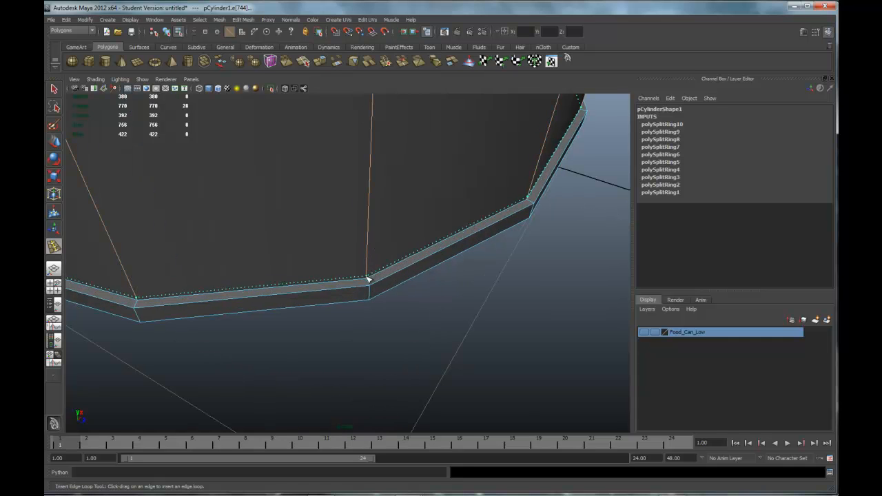
left_click(368, 278)
left_click_drag(413, 295, 386, 270, "alt")
left_click_drag(310, 239, 328, 241, "alt")
middle_click_drag(335, 220, 330, 243, "alt")
key("ctrl+z")
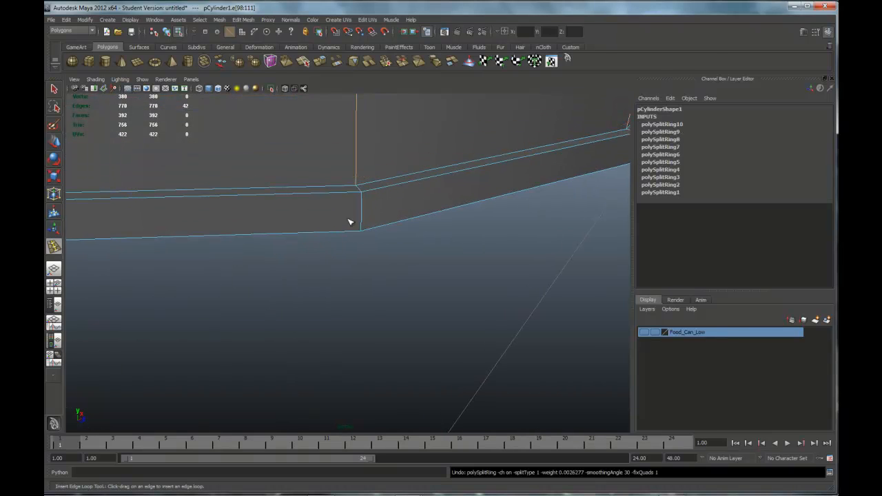
Insert an edge loop around the can's body wall, close above the bottom rim
left_click_drag(358, 184, 358, 184)
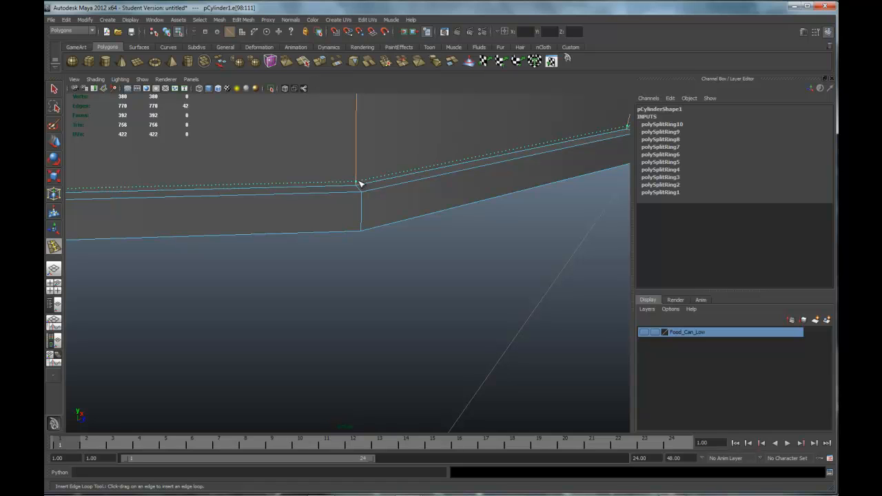
left_click_drag(359, 184, 359, 186)
left_click_drag(433, 222, 430, 228, "alt")
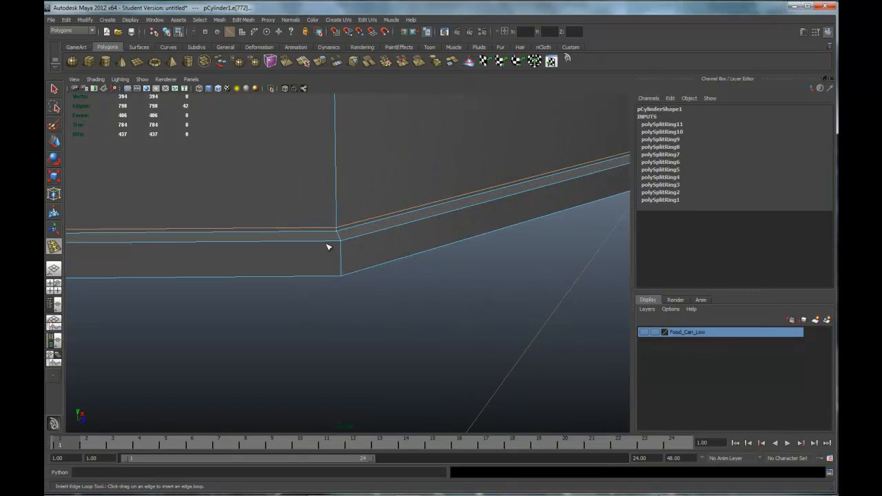
Insert supporting edge loops close to the corners of the bottom rim's upper step, outer face and underside
left_click_drag(339, 235, 415, 230)
middle_click_drag(390, 150, 378, 286, "alt")
scroll(382, 286, "up", 3)
left_click_drag(285, 193, 307, 198, "alt")
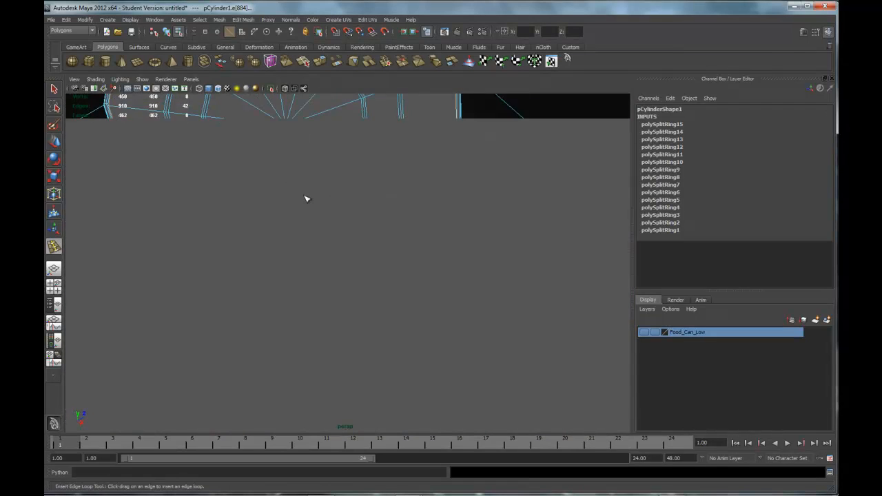
scroll(308, 199, "down", 4)
left_click_drag(357, 215, 376, 223, "alt")
scroll(376, 222, "up", 3)
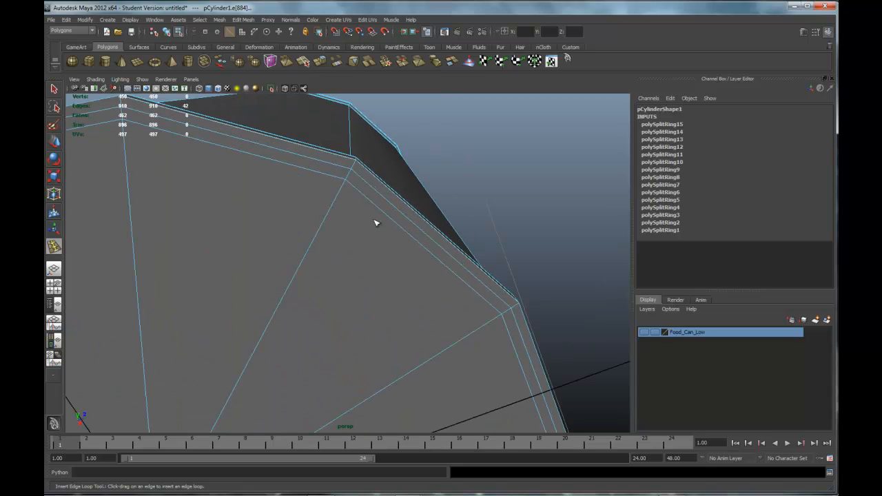
left_click(357, 164)
left_click(348, 182)
left_click_drag(376, 197, 335, 268, "alt")
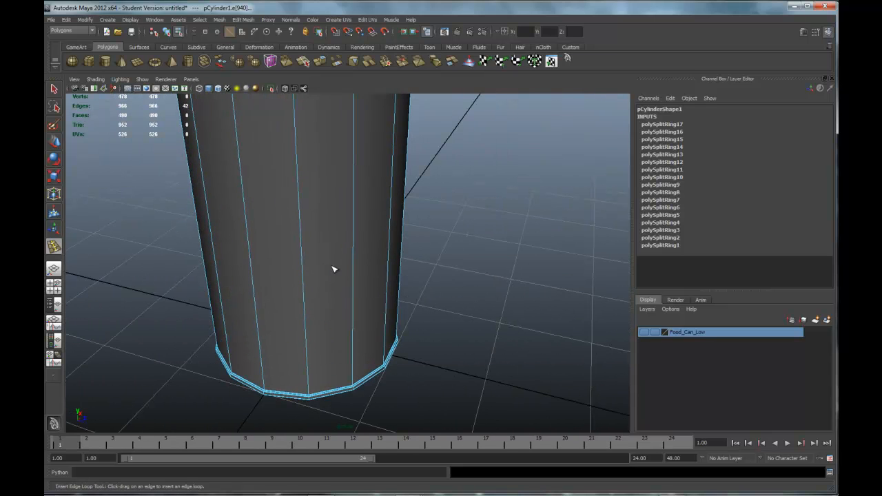
Leave the Insert Edge Loop tool, return the can to object mode and clear the selection
left_click(59, 88)
left_click_drag(458, 284, 448, 257, "alt")
middle_click_drag(449, 257, 430, 342, "alt")
scroll(416, 289, "down", 3)
left_click_drag(417, 290, 341, 250, "alt")
scroll(415, 307, "up", 5)
right_click_drag(325, 233, 315, 282)
left_click_drag(458, 256, 468, 256, "alt")
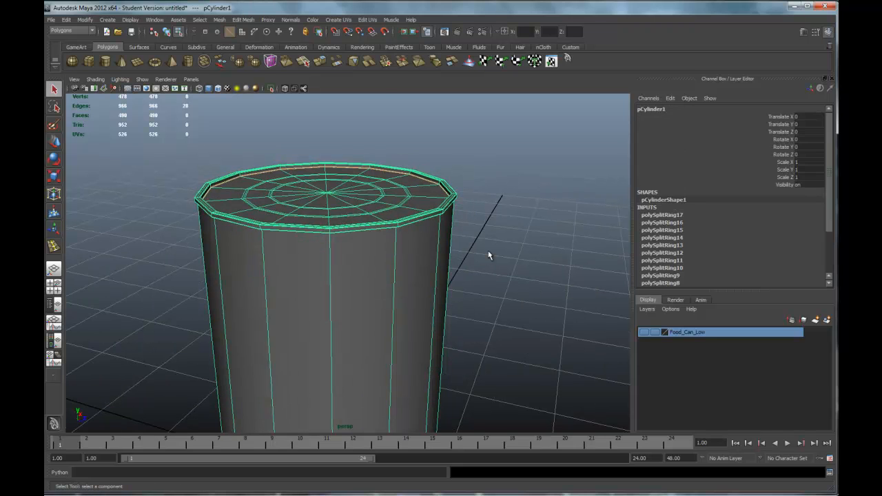
left_click(488, 256)
right_click_drag(272, 175, 274, 153)
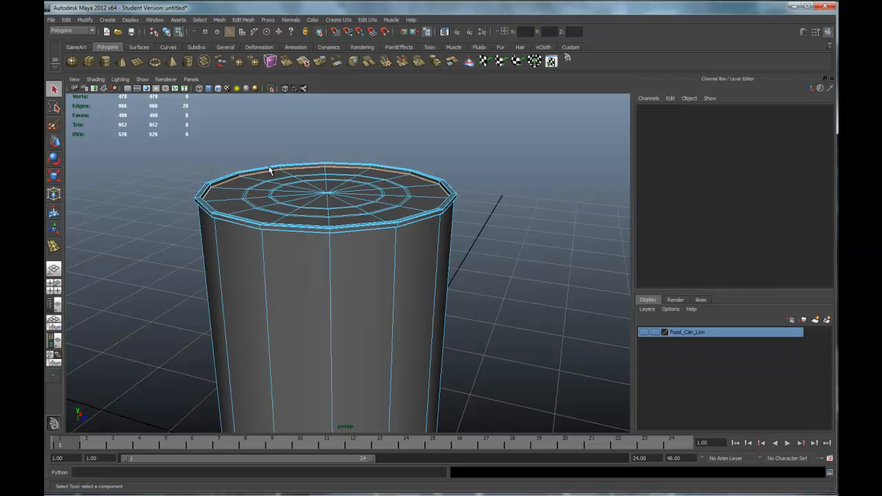
double_click(230, 175)
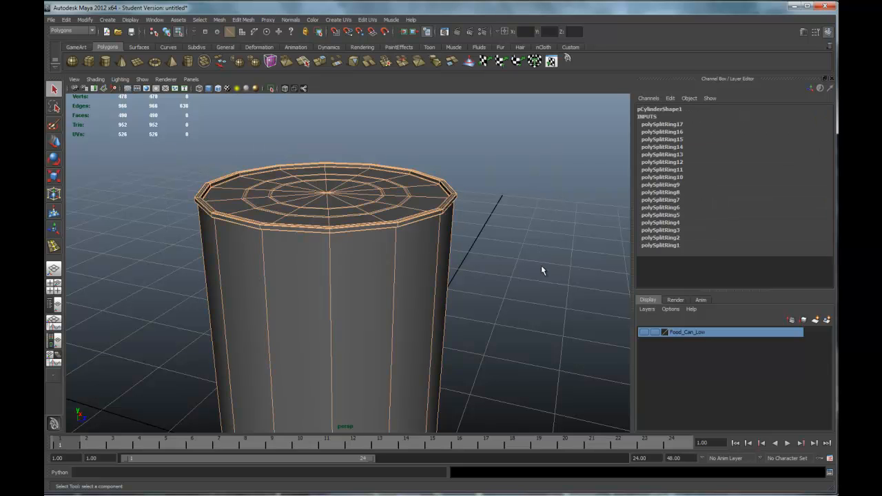
left_click(489, 172)
left_click_drag(492, 190, 341, 193, "alt")
right_click_drag(340, 192, 341, 243)
left_click_drag(406, 226, 420, 213, "alt")
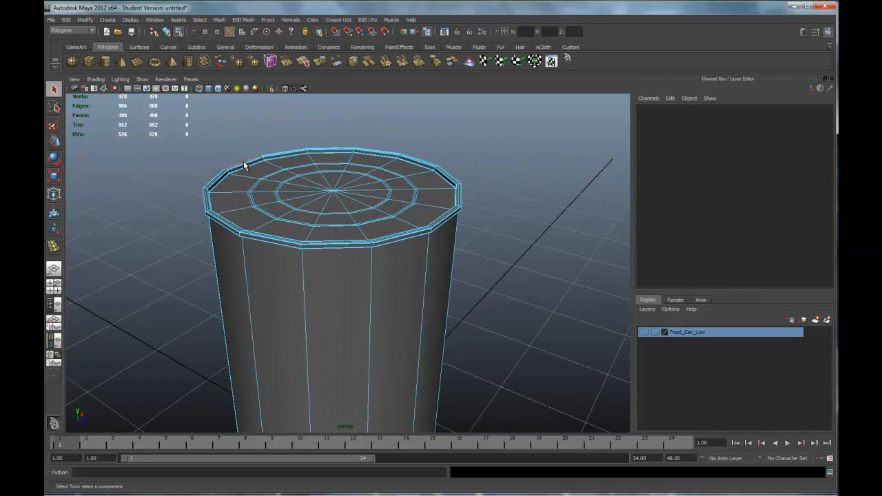
Preview the can smoothed without its wireframe and inspect the top rim and the lid grooves
key("3")
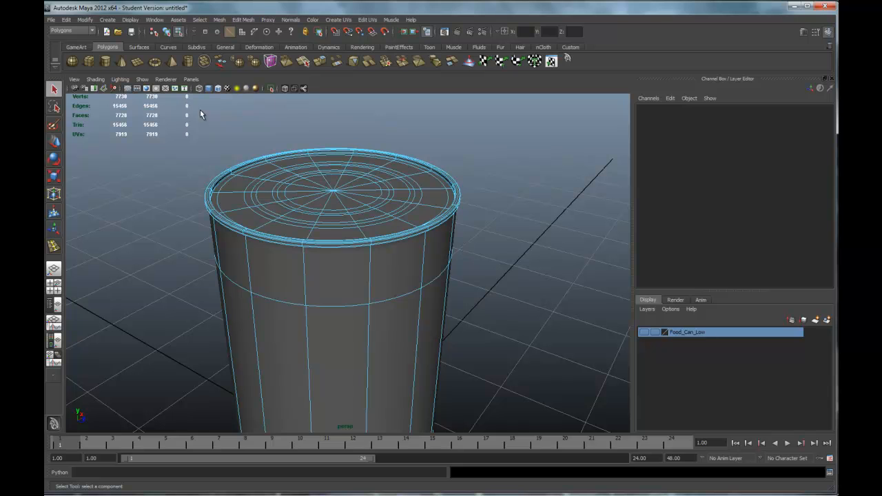
right_click_drag(342, 193, 345, 237)
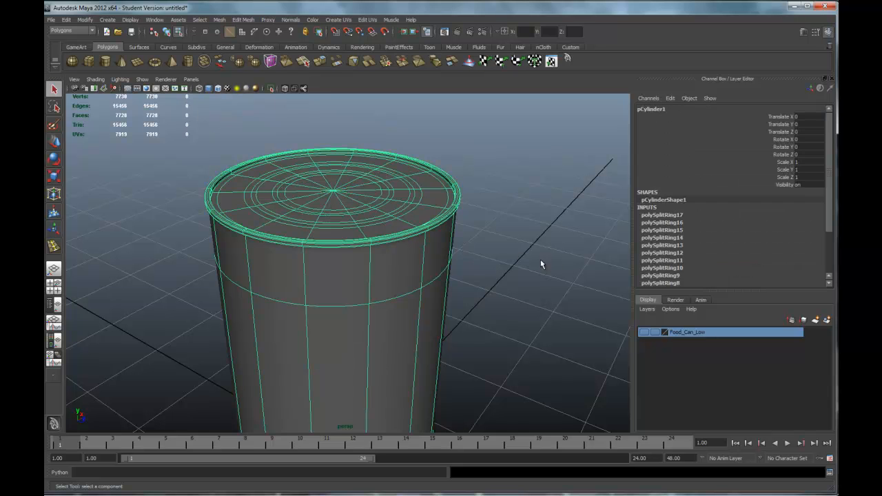
left_click(472, 275)
left_click_drag(472, 276, 445, 228, "alt")
scroll(418, 228, "up", 3)
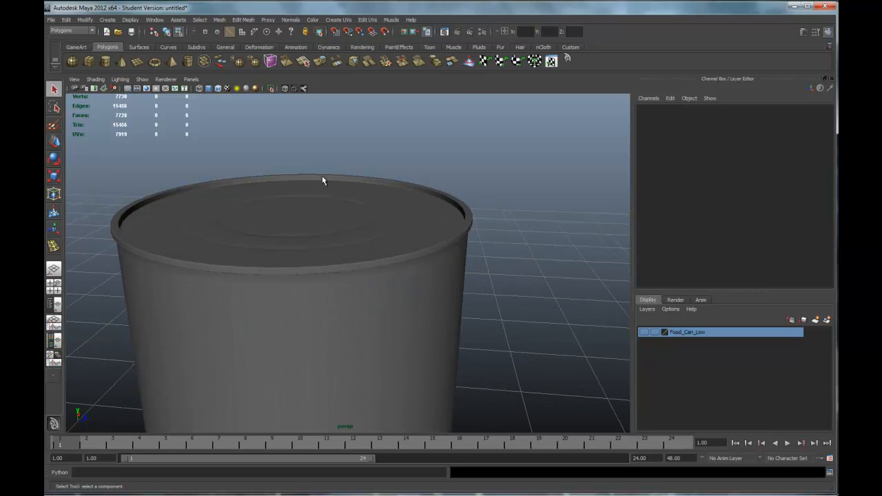
left_click_drag(323, 182, 316, 257, "alt")
scroll(287, 255, "down", 10)
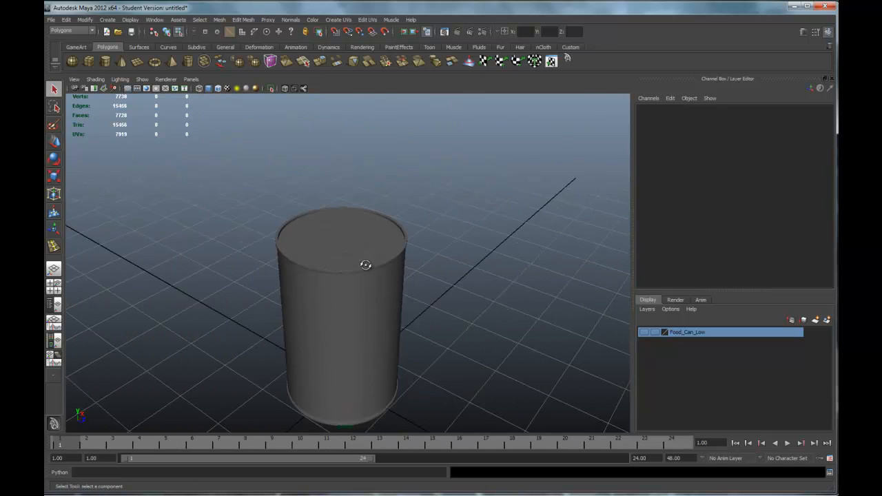
scroll(359, 262, "up", 6)
left_click_drag(312, 215, 295, 297, "alt")
Return to the unsmoothed display and scale the three edge loops of the lid's outer groove outward, close to the rim
left_click(328, 303)
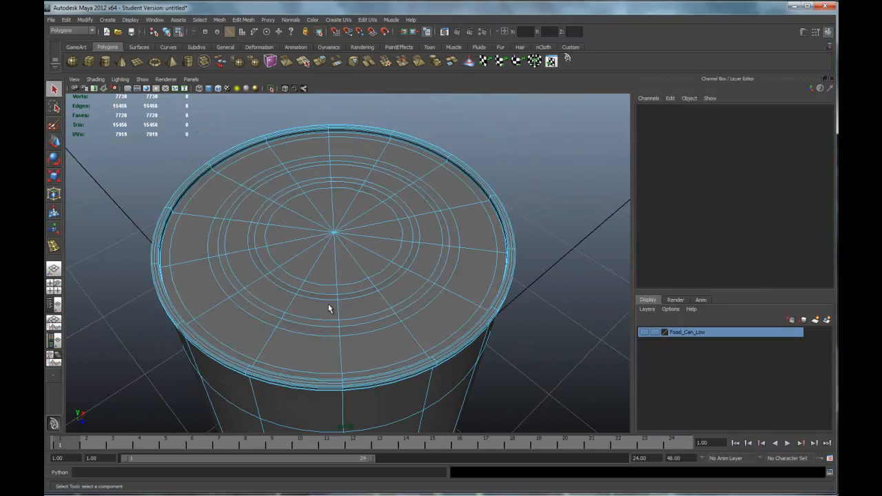
left_click(296, 323)
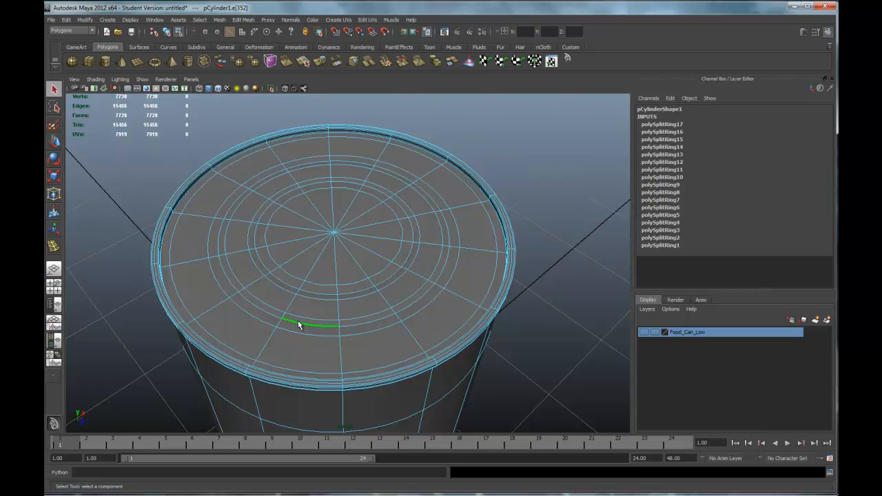
key("1")
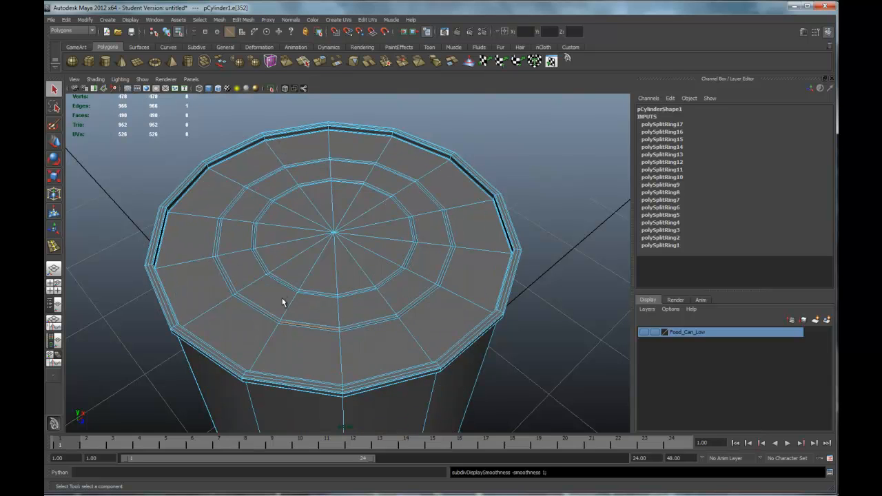
scroll(285, 303, "up", 3)
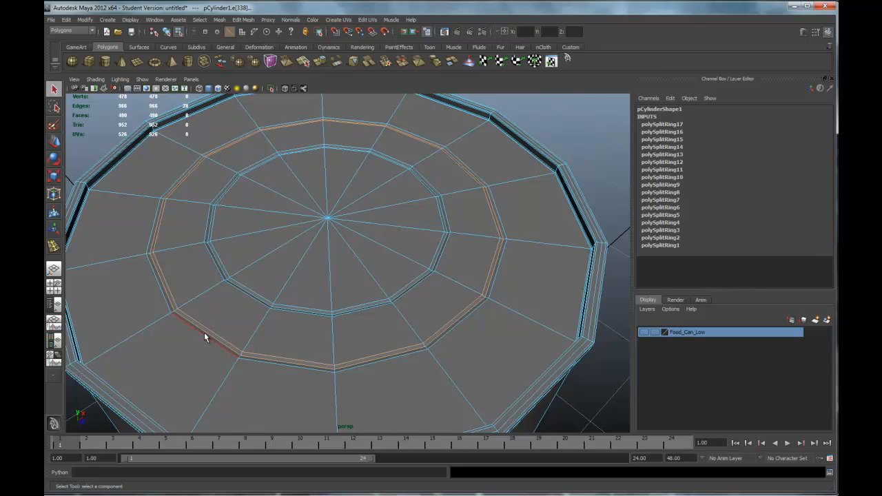
double_click(204, 339, "shift")
left_click_drag(372, 327, 341, 323, "alt")
scroll(390, 325, "down", 5)
mouse_move(405, 328)
left_mouse_down("alt")
mouse_move(275, 300)
mouse_move(305, 333)
mouse_move(443, 321)
mouse_move(414, 314)
mouse_move(411, 321)
left_mouse_up("alt")
scroll(300, 311, "down", 5)
scroll(434, 316, "up", 5)
key("r")
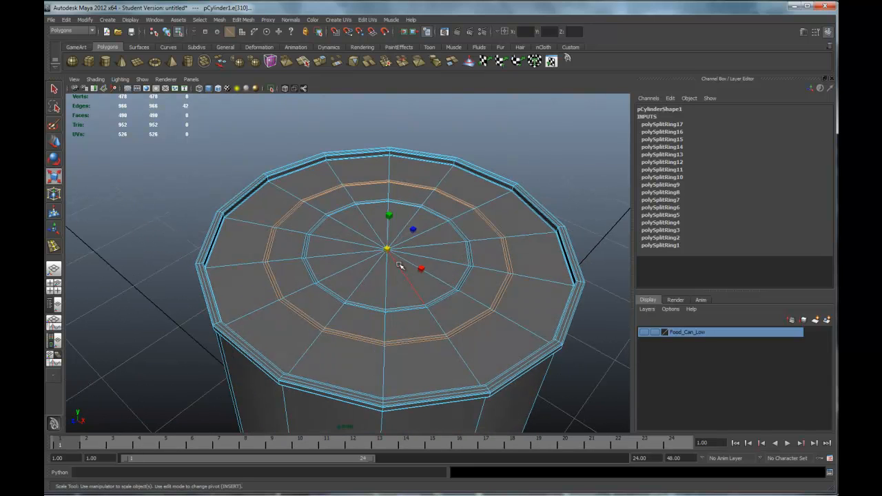
left_click_drag(388, 250, 431, 295)
Scale the three edge loops of the lid's inner groove outward, leaving a narrower band between both grooves
scroll(425, 296, "up", 2)
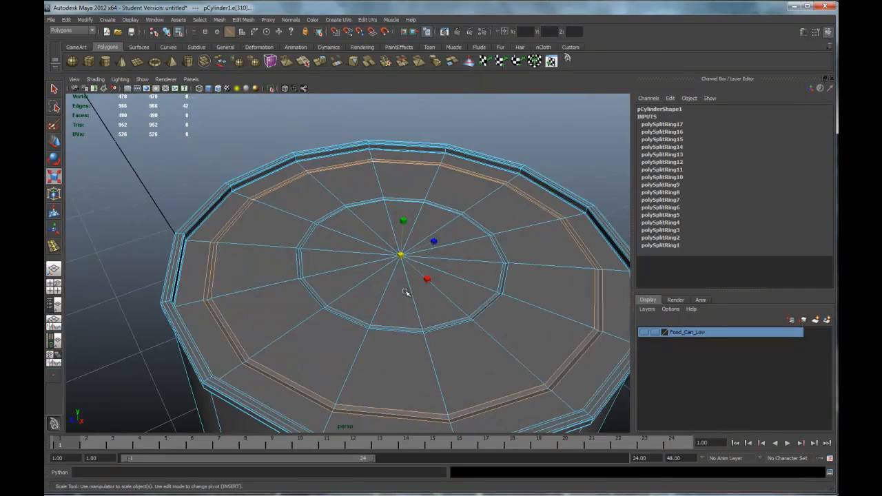
double_click(313, 297)
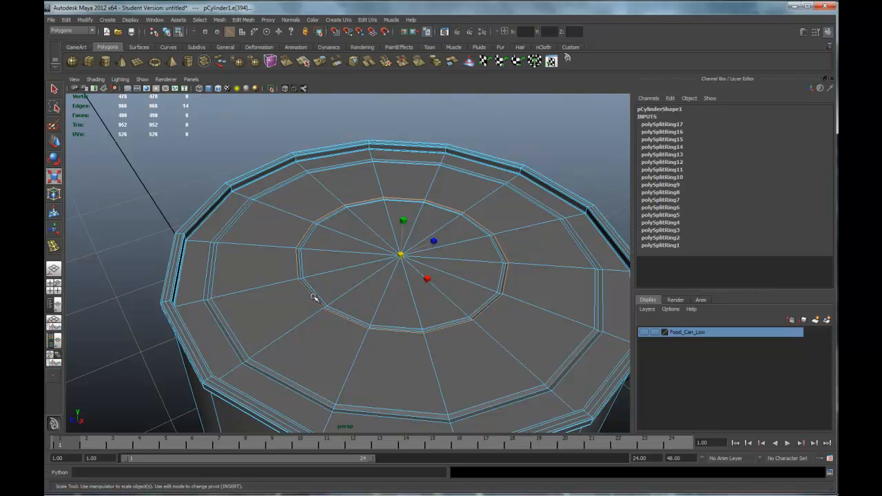
scroll(323, 292, "up", 1)
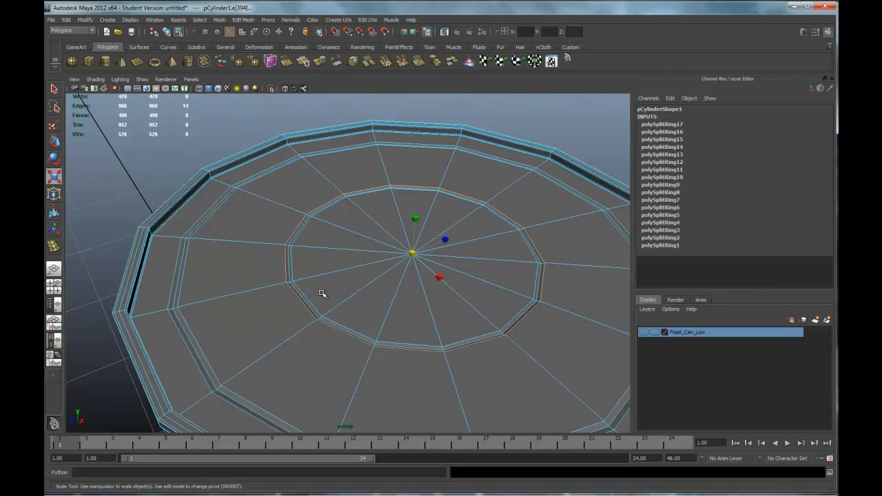
double_click(290, 270, "shift")
left_click_drag(412, 254, 479, 260)
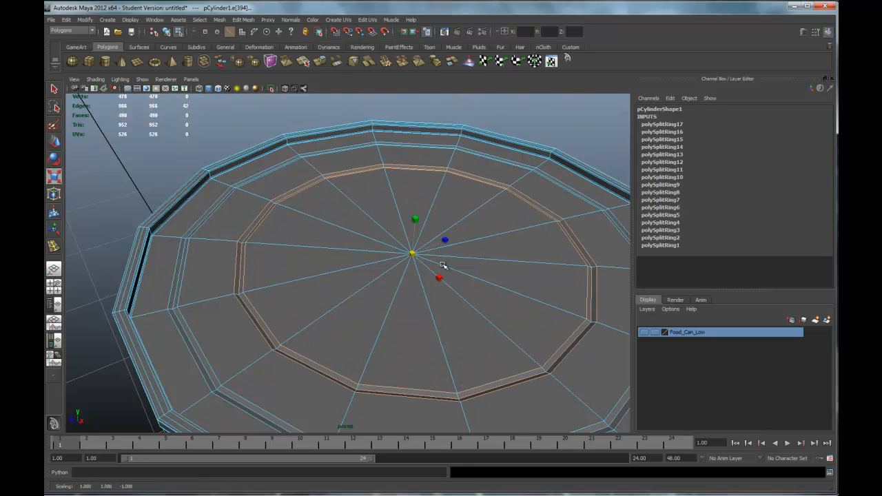
Leave edge selection and select the whole can as an object with the Move tool active
scroll(427, 269, "down", 3)
left_click_drag(428, 269, 467, 262, "alt")
right_click_drag(466, 260, 459, 311)
left_click(549, 208)
left_click_drag(524, 258, 513, 251, "alt")
left_click(513, 252)
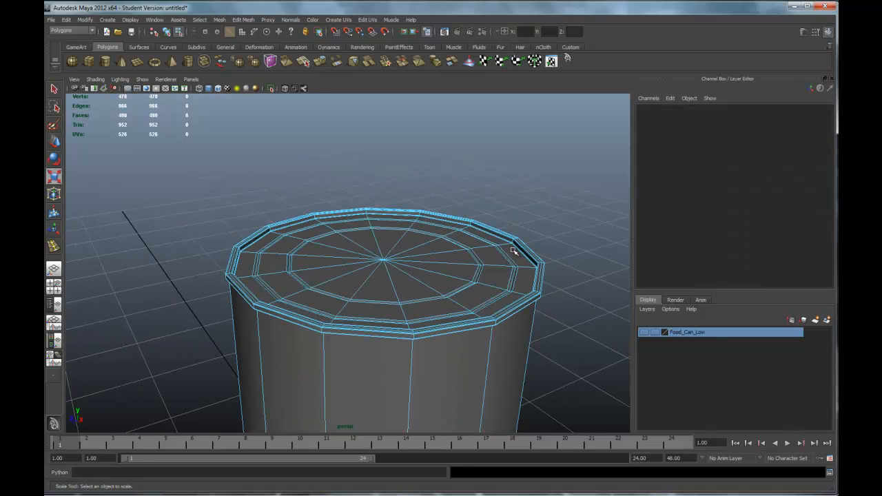
left_click(166, 31)
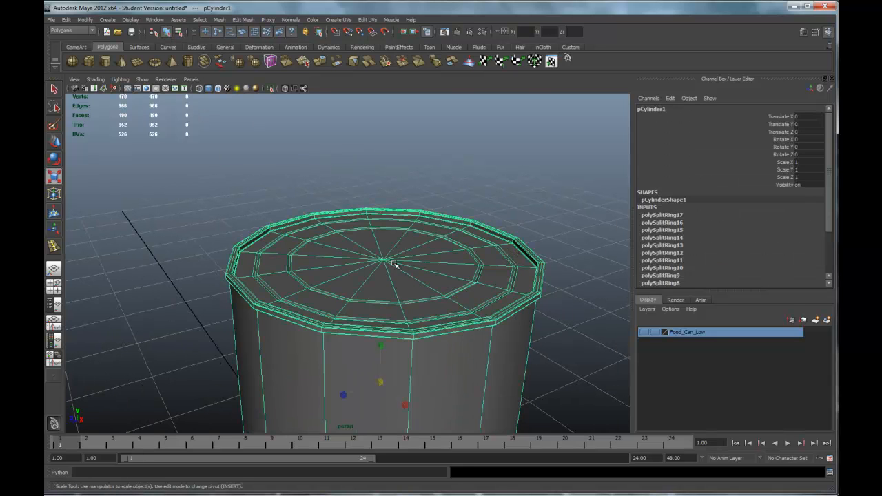
key("w")
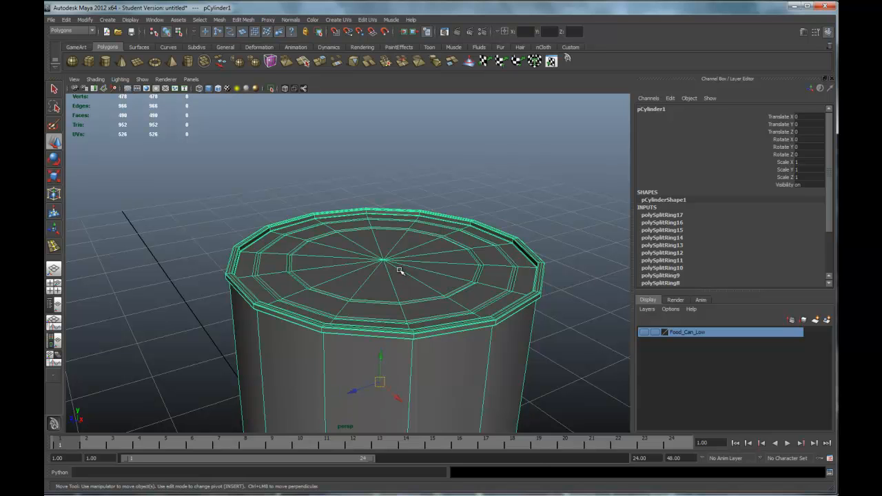
Display the can in smooth mesh preview and examine the lid's grooves and rim
key("3")
left_click(481, 197)
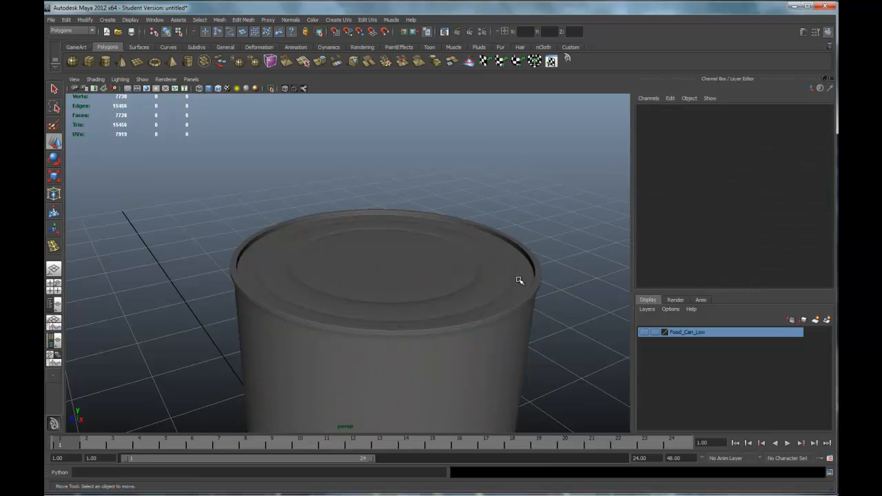
left_click_drag(518, 283, 463, 311, "alt")
scroll(360, 294, "up", 2)
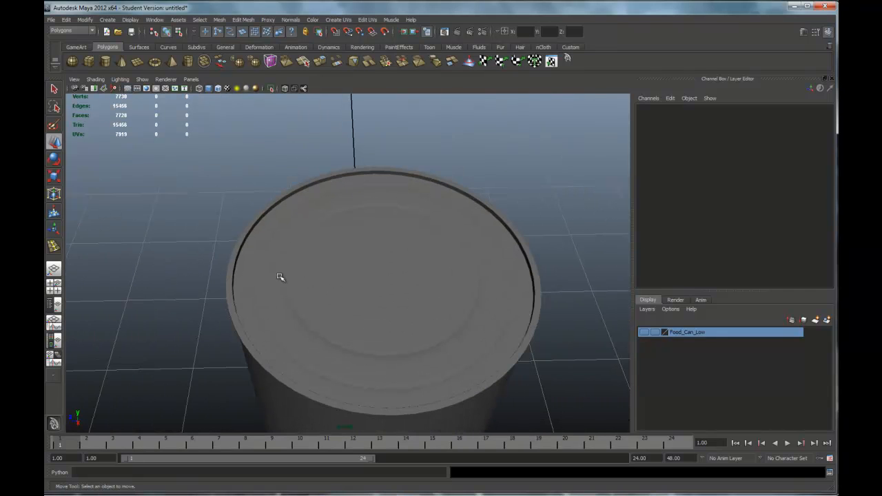
left_click_drag(273, 273, 279, 252, "alt")
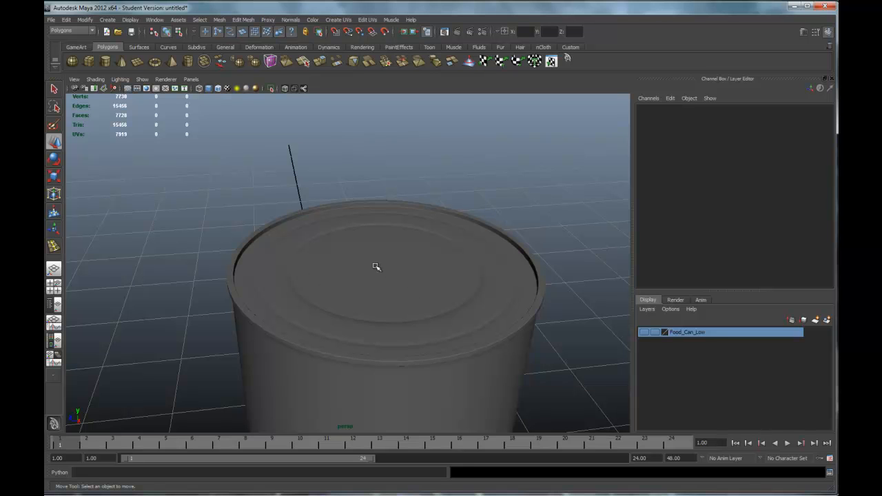
Turn off smooth preview and scale the three edge loops of the lid's outer ring uniformly inward to about 0.91
left_click(422, 327)
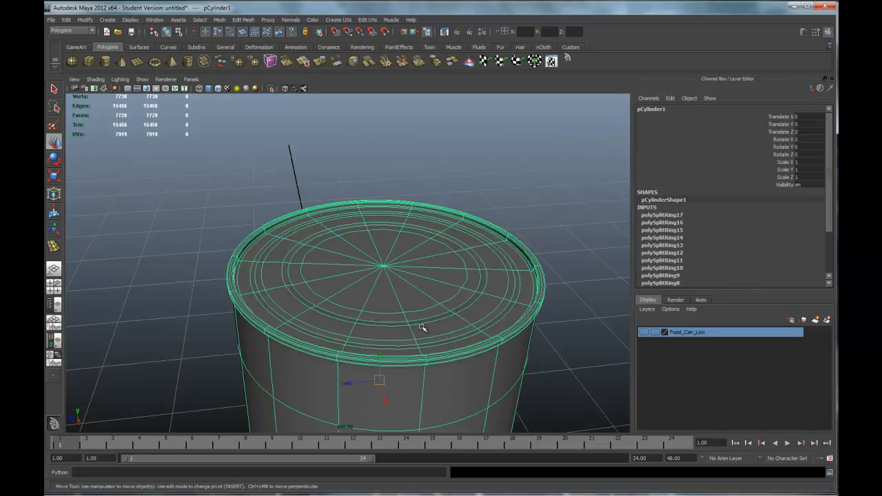
left_click_drag(429, 324, 337, 295, "alt")
key("1")
scroll(418, 294, "up", 2)
right_click_drag(246, 270, 243, 252)
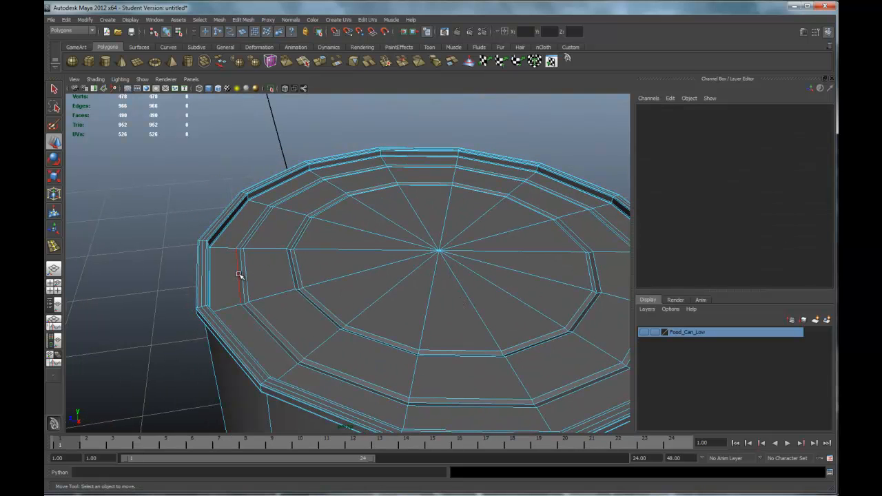
double_click(239, 272)
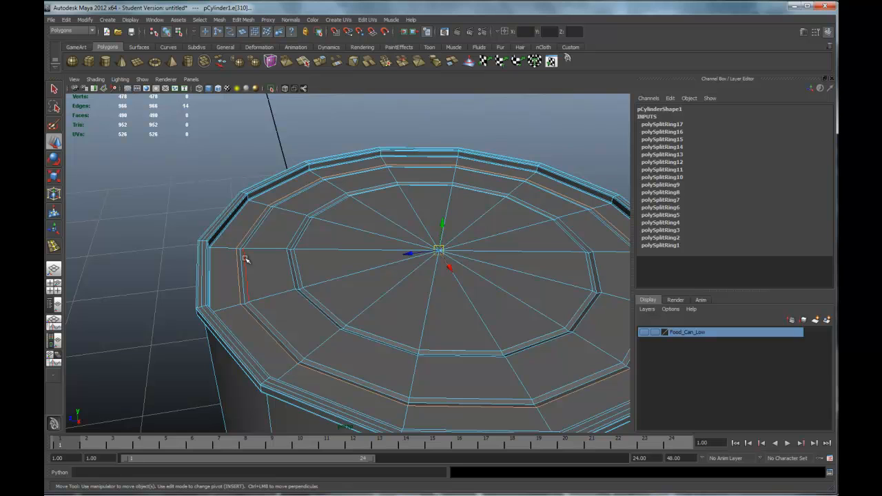
key("q")
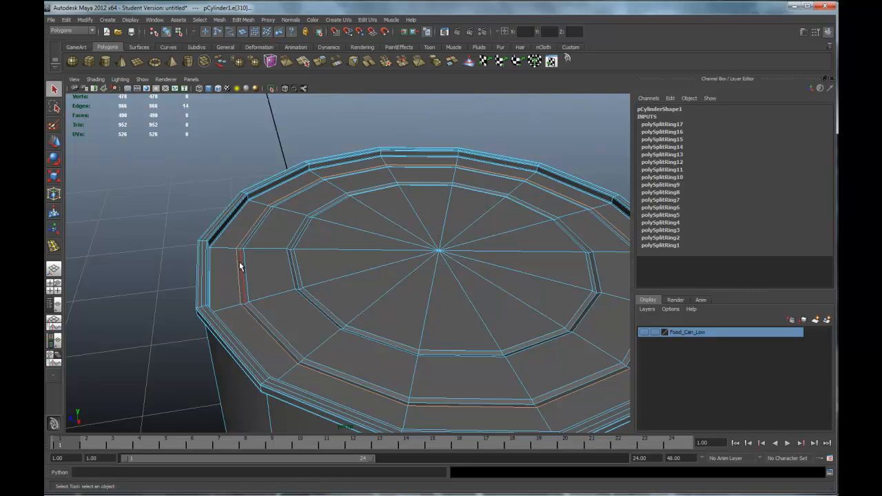
double_click(243, 261, "shift")
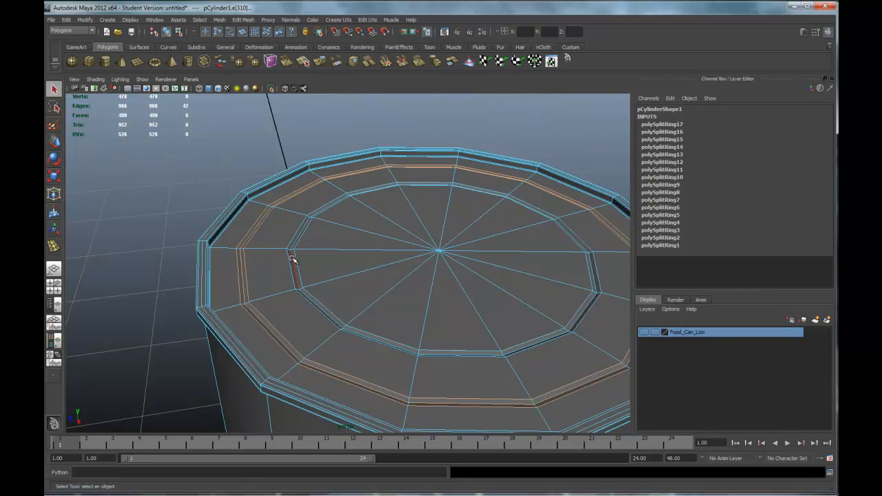
key("r")
left_click_drag(439, 249, 414, 250)
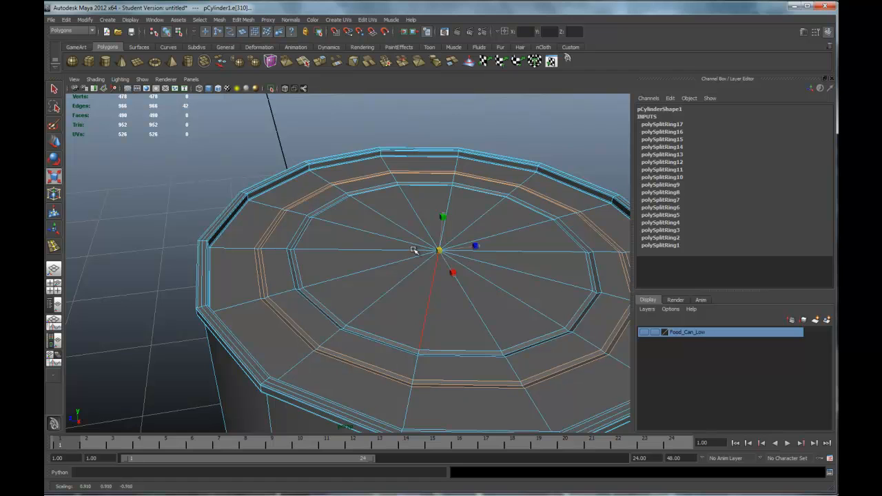
key("ctrl+z")
Scale the three edge loops of the lid's inner ring uniformly inward, closer to the lid's centre, and return to object selection
double_click(290, 265)
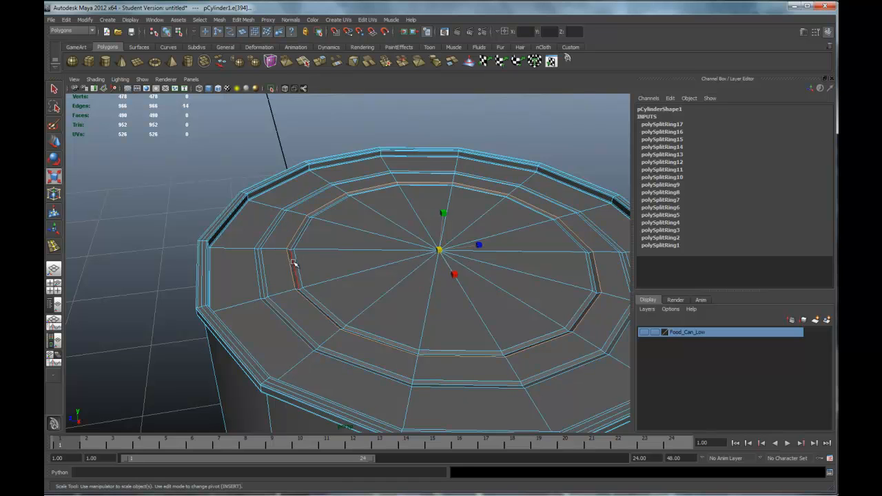
double_click(295, 263, "shift")
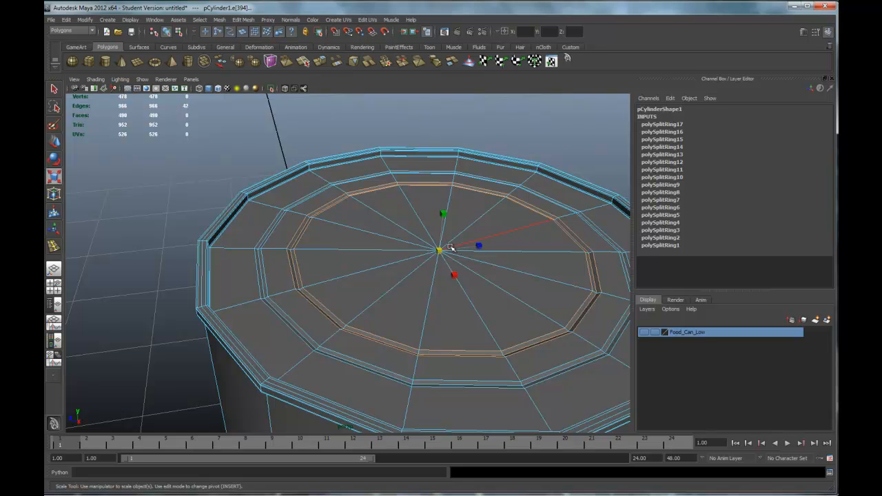
left_click_drag(440, 251, 418, 251)
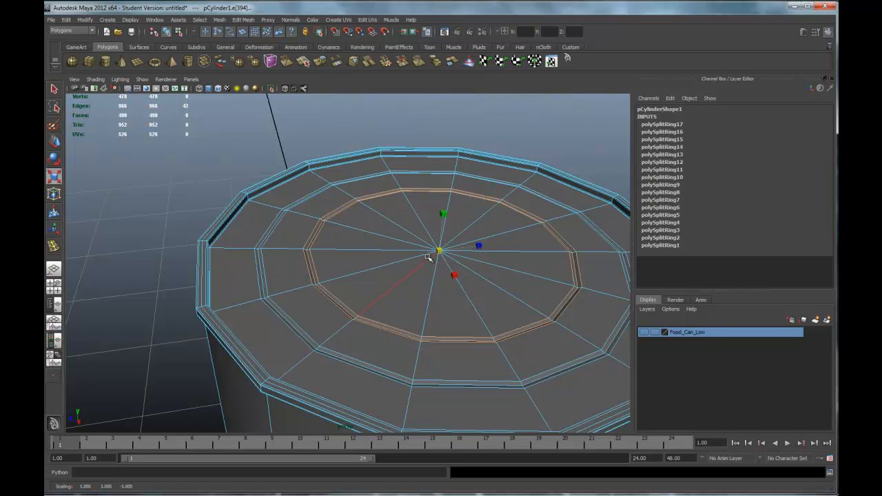
left_click_drag(438, 288, 430, 284, "alt")
left_click_drag(422, 253, 423, 254)
right_click_drag(305, 246, 305, 294)
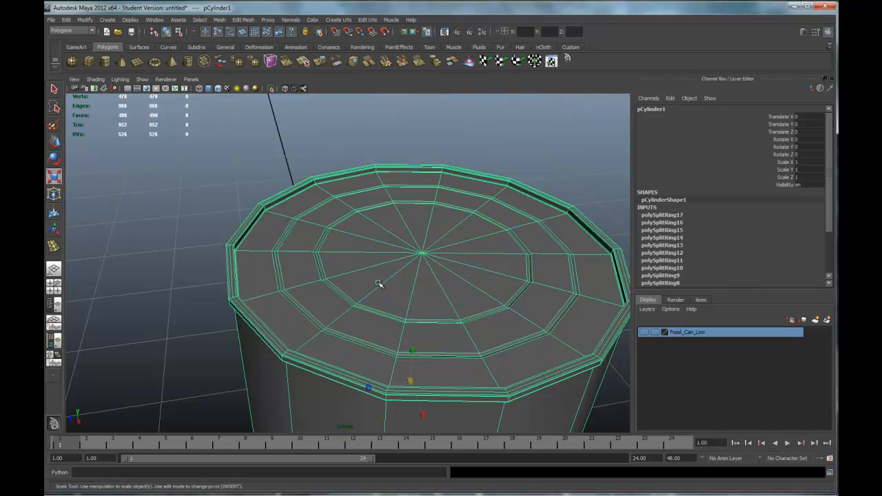
Show the can in smooth mesh preview and check the repositioned lid rings from several angles
key("3")
right_click_drag(296, 155, 293, 202)
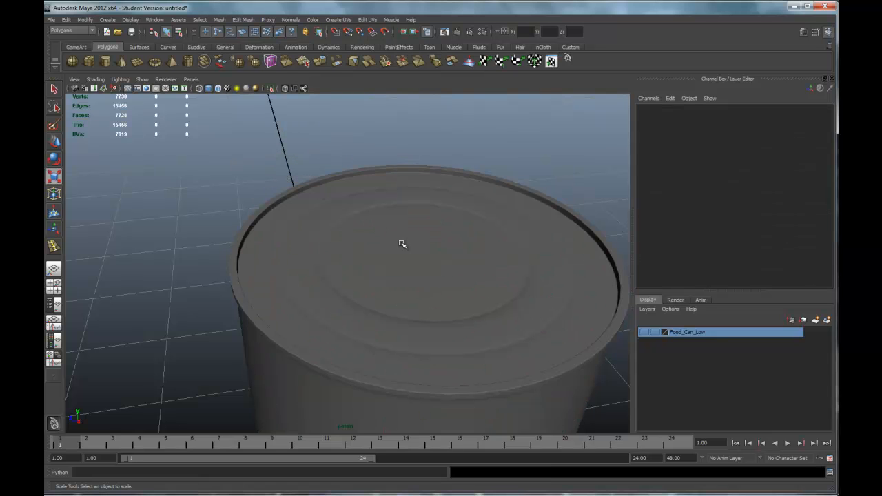
left_click_drag(453, 273, 417, 329, "alt")
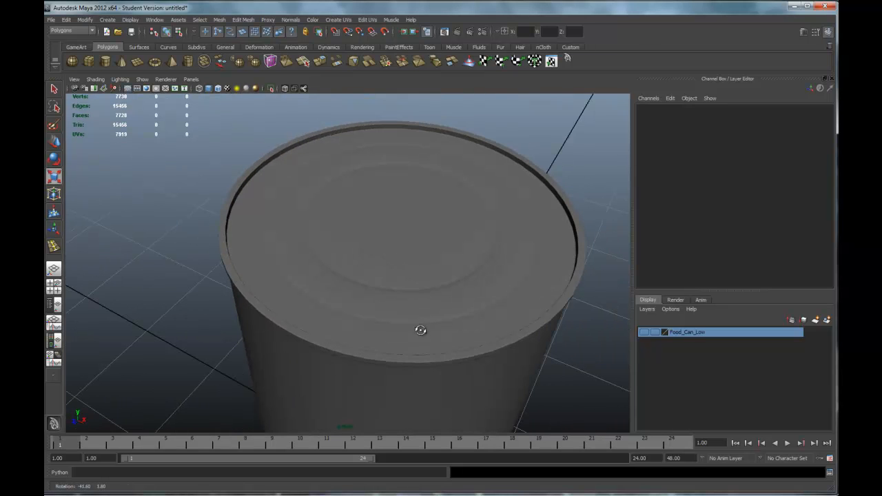
left_click(521, 299)
left_click_drag(516, 310, 487, 305, "alt")
key("r")
scroll(418, 270, "up", 3)
scroll(319, 185, "down", 3)
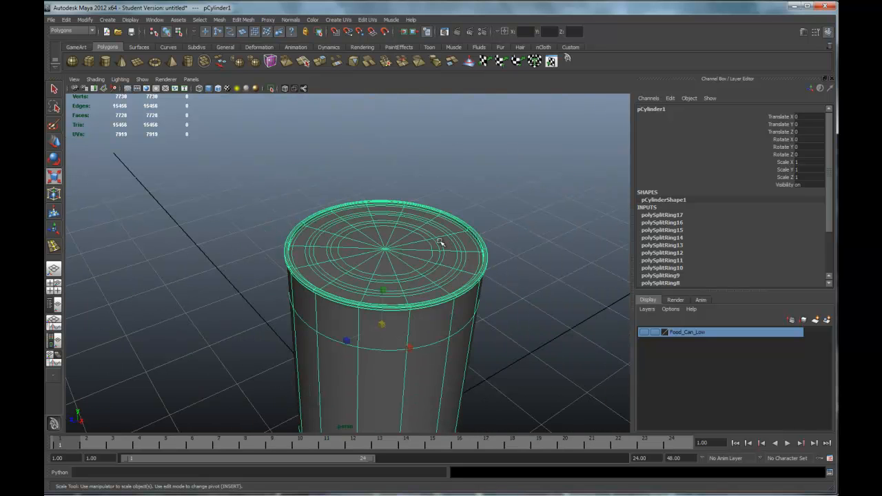
Deselect the can and examine the smoothed lid from above and the side wall up close
right_click_drag(440, 241, 432, 292)
left_click(538, 310)
left_click_drag(475, 325, 423, 279, "alt")
scroll(478, 307, "up", 3)
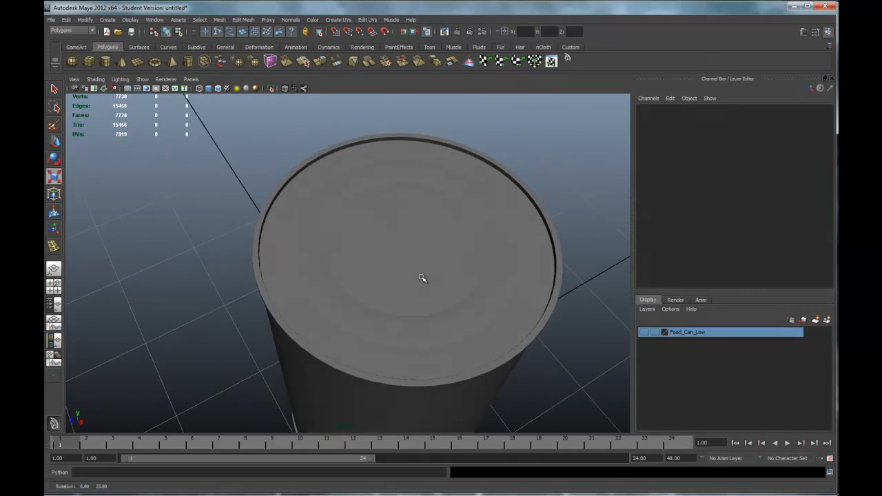
left_click_drag(464, 306, 438, 289, "alt")
scroll(451, 313, "down", 3)
scroll(410, 255, "up", 2)
scroll(454, 303, "up", 3)
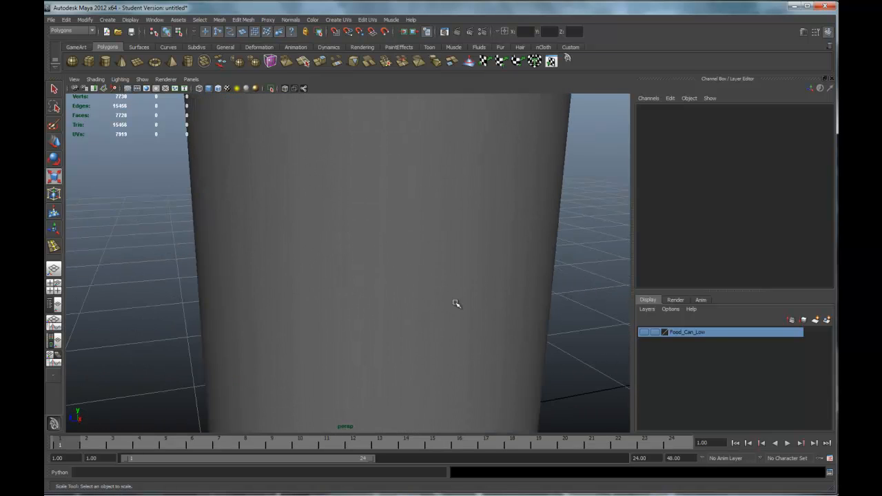
Inspect the smoothed bottom rim of the can with its wireframe highlighted
middle_click_drag(454, 303, 444, 166, "alt")
left_click_drag(445, 165, 481, 242, "alt")
left_click(494, 315)
left_click_drag(494, 315, 438, 324, "alt")
scroll(437, 319, "up", 3)
middle_click_drag(437, 319, 431, 234, "alt")
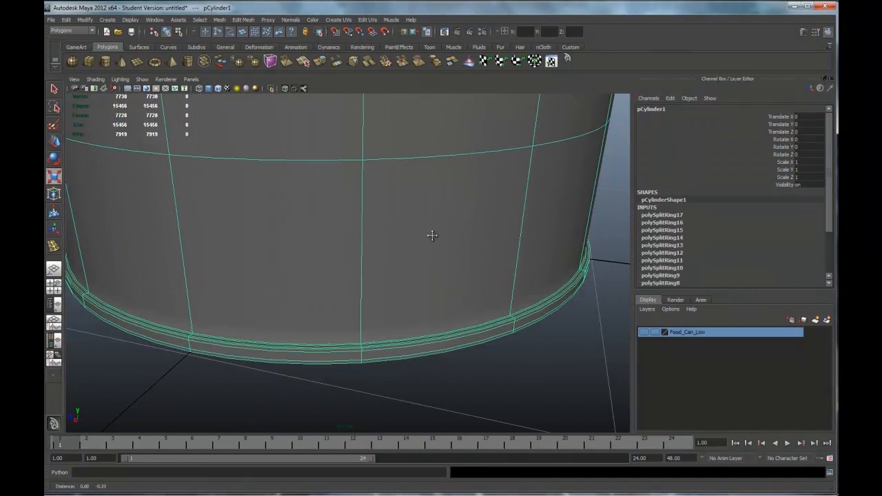
Turn off smooth preview on the can and check the low-poly edges of the bottom rim and the lid
key("1")
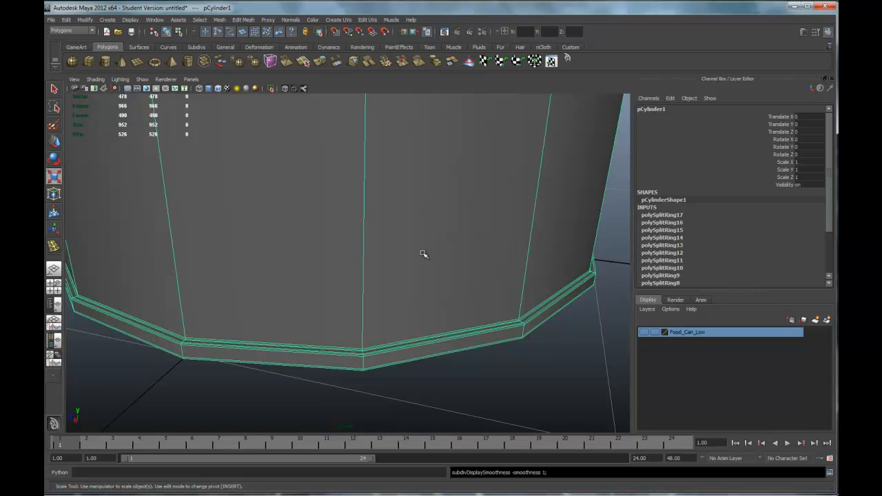
scroll(417, 260, "up", 5)
middle_click_drag(417, 260, 467, 208, "alt")
key("r")
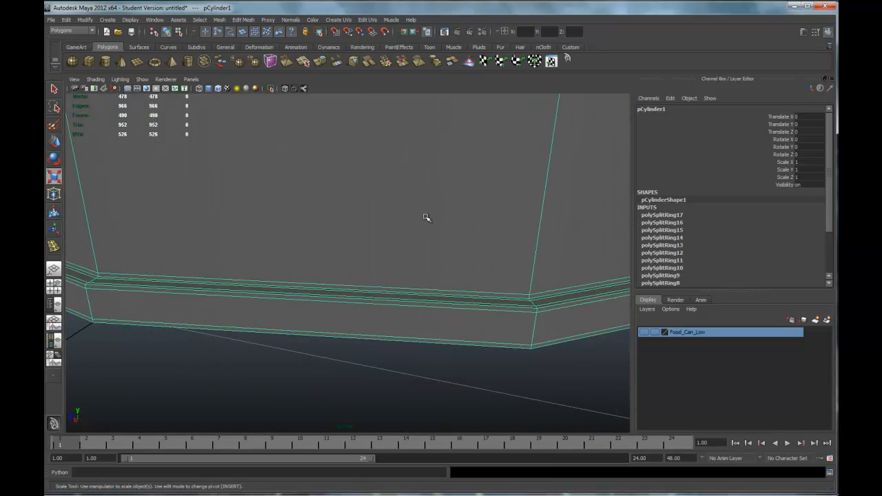
scroll(425, 218, "down", 3)
middle_click_drag(407, 183, 413, 323, "alt")
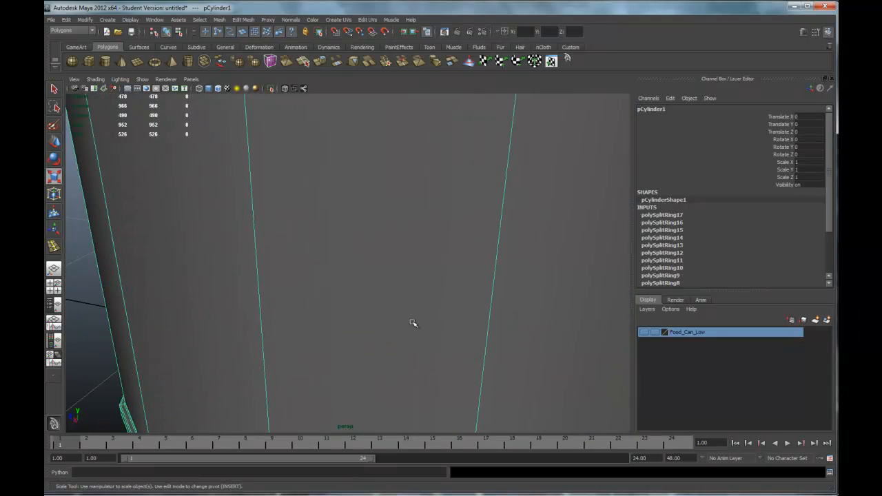
scroll(410, 306, "down", 6)
middle_click_drag(388, 221, 381, 348, "alt")
scroll(396, 300, "up", 5)
left_click_drag(376, 255, 365, 268, "alt")
scroll(354, 266, "up", 5)
middle_click_drag(353, 265, 361, 235, "alt")
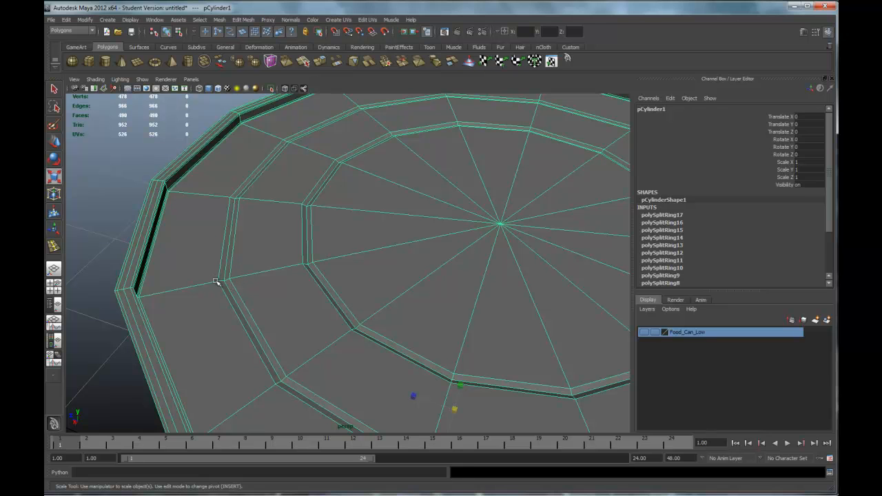
Activate the Insert Edge Loop Tool for the can's mesh
key("space")
left_click(240, 334)
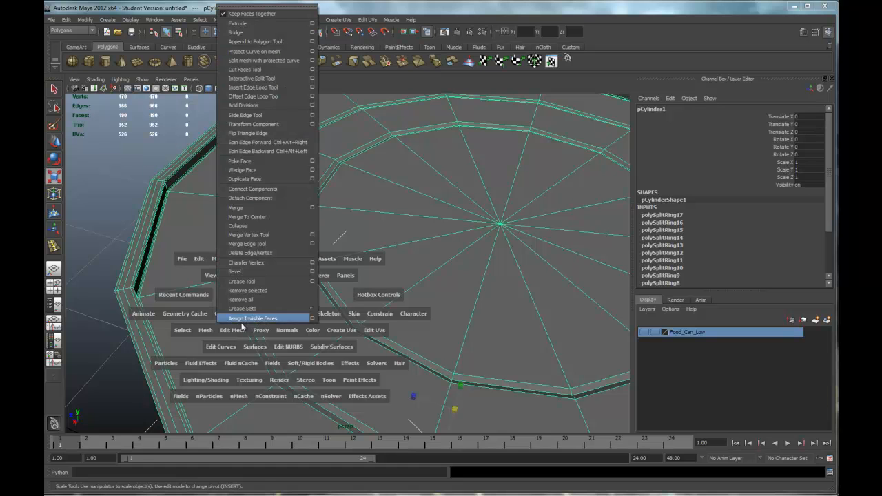
left_click(274, 88)
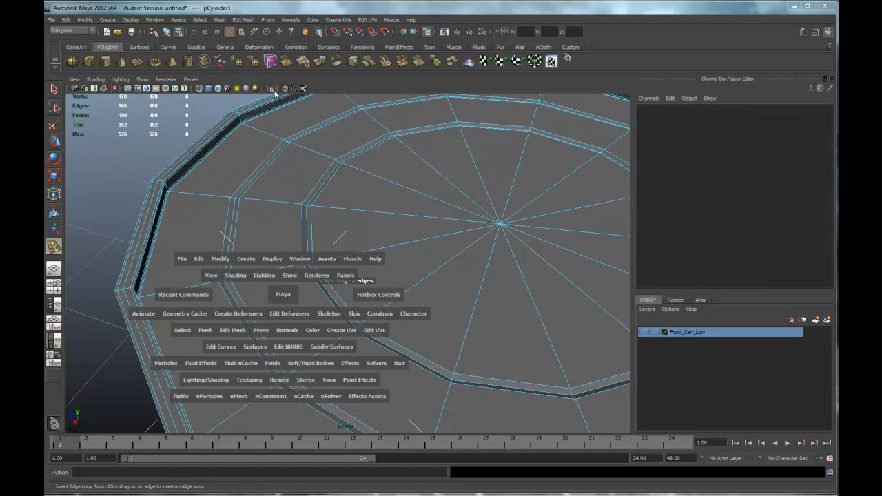
left_click(53, 21)
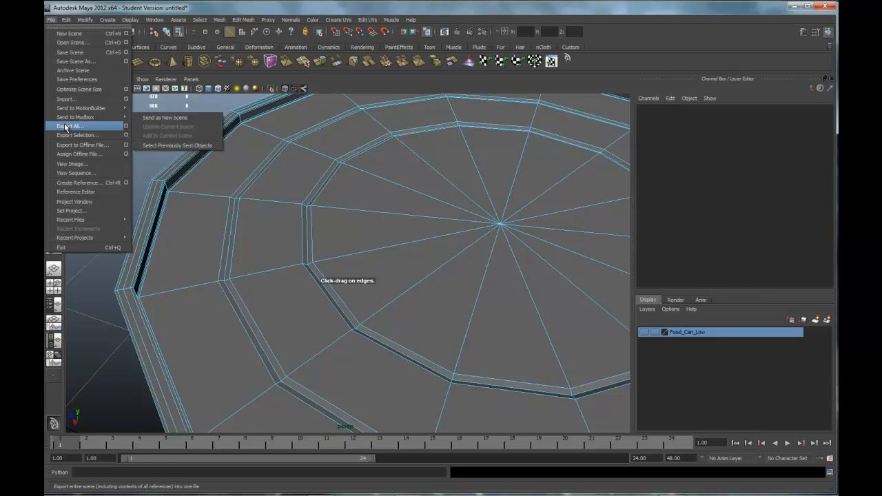
left_click(75, 63)
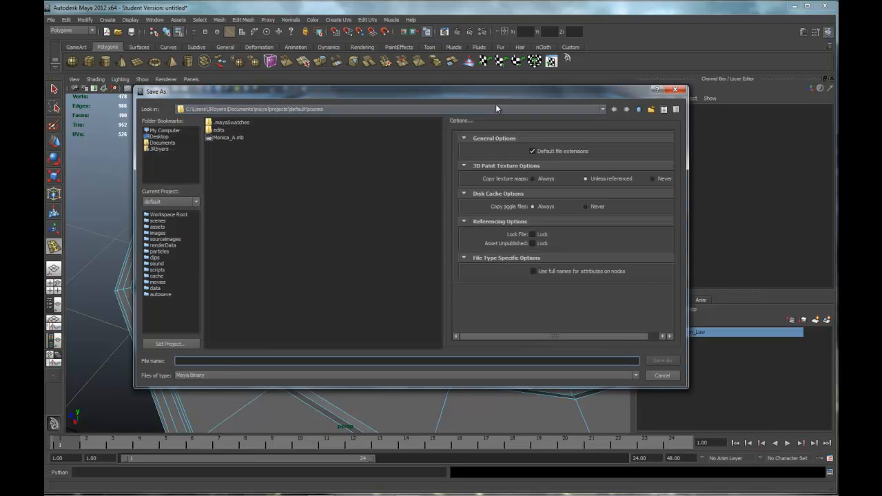
left_click(660, 375)
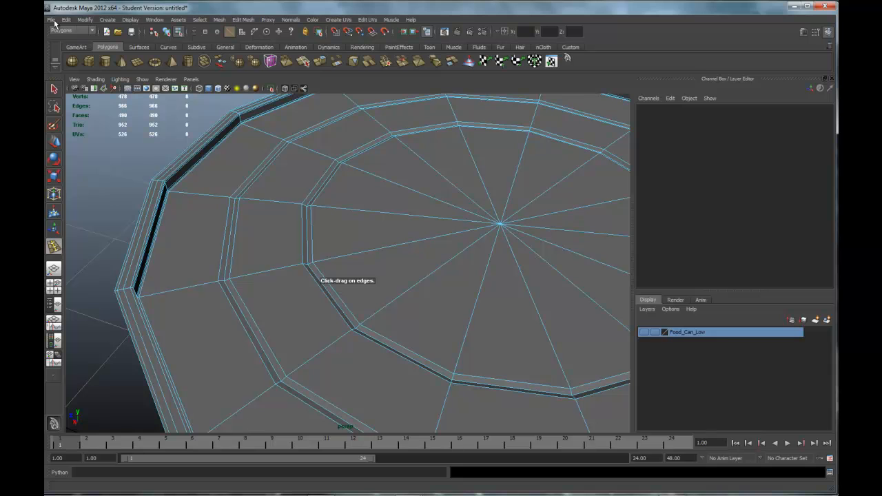
Set the current project to the DICE_MODELING_A folder
left_click(51, 19)
left_click(69, 211)
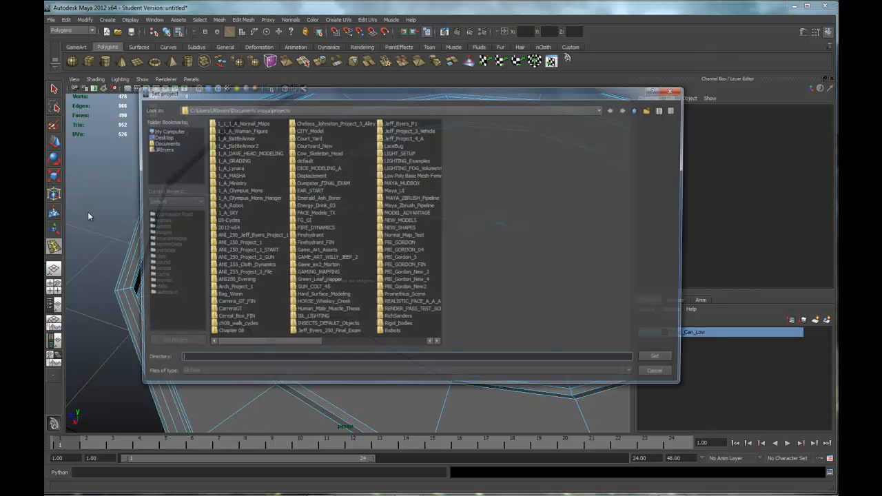
left_click(295, 345)
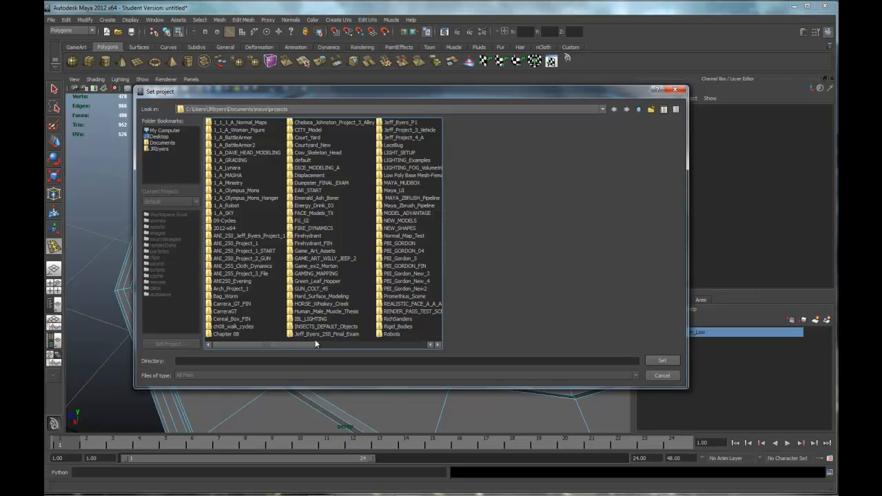
left_click(306, 159)
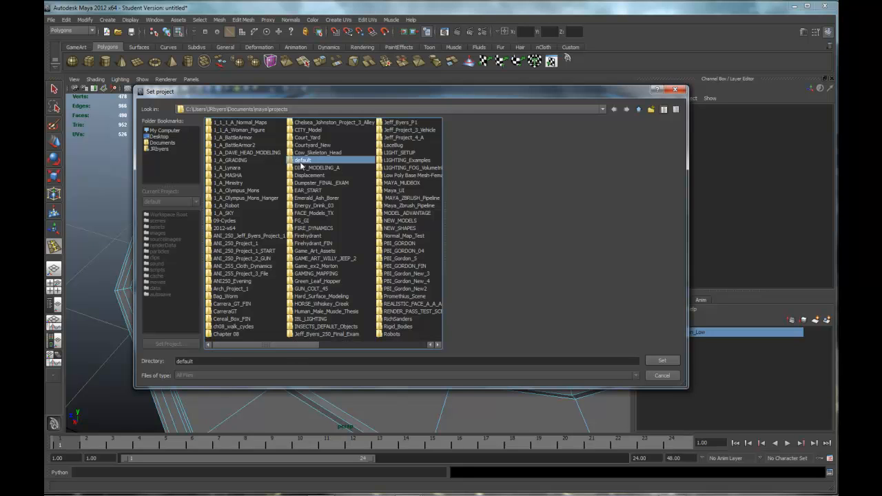
left_click(316, 167)
left_click(659, 360)
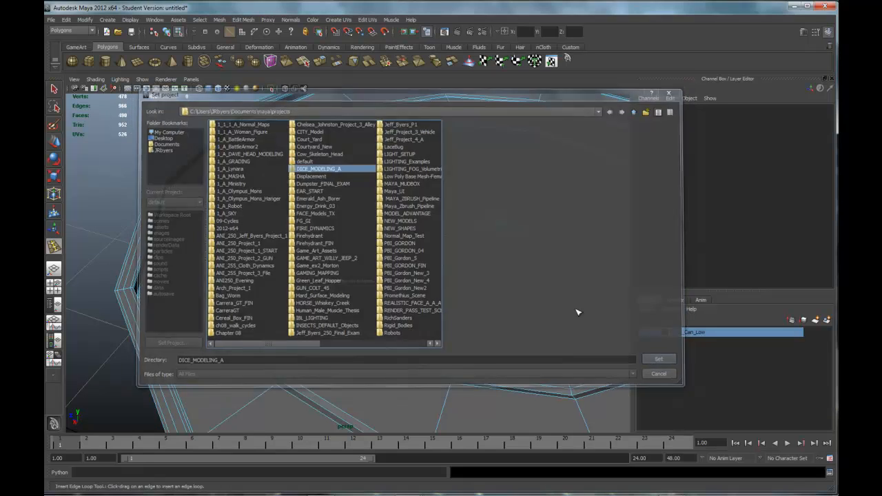
Save the scene as Food_Can_A, a Maya Binary file, in the project's scenes folder, accepting the student-version notice
left_click(56, 22)
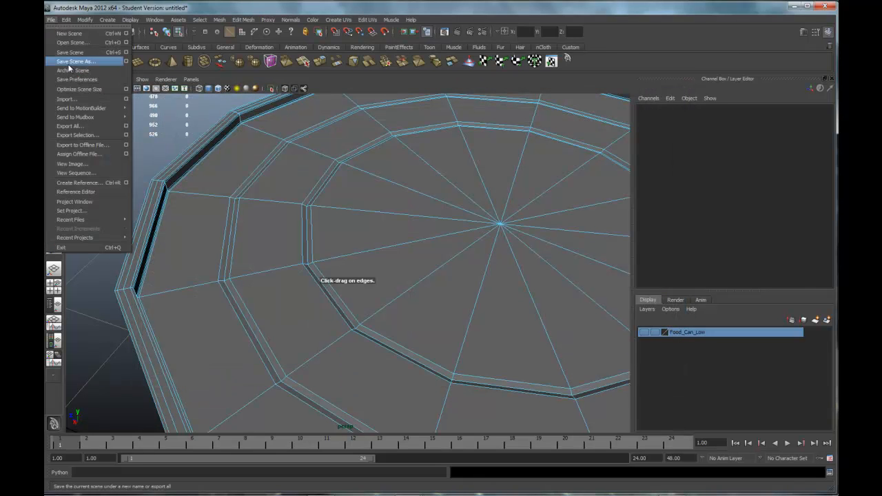
left_click(87, 67)
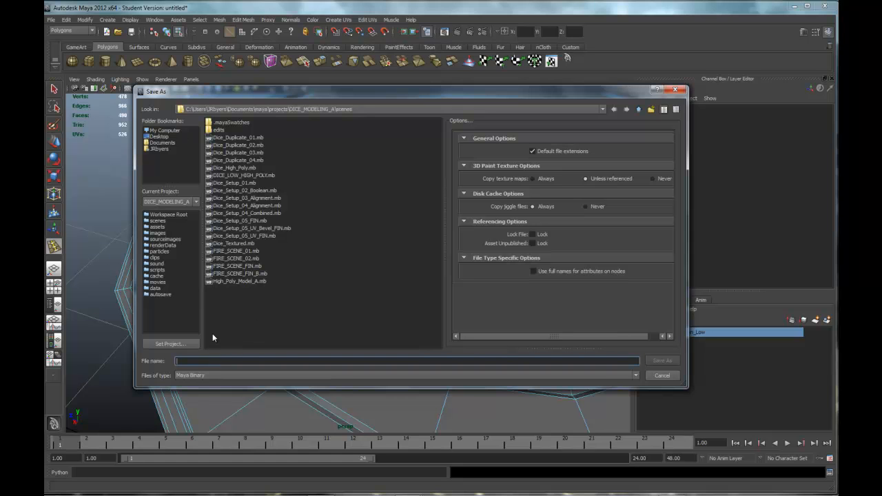
type("Foo")
left_click(663, 361)
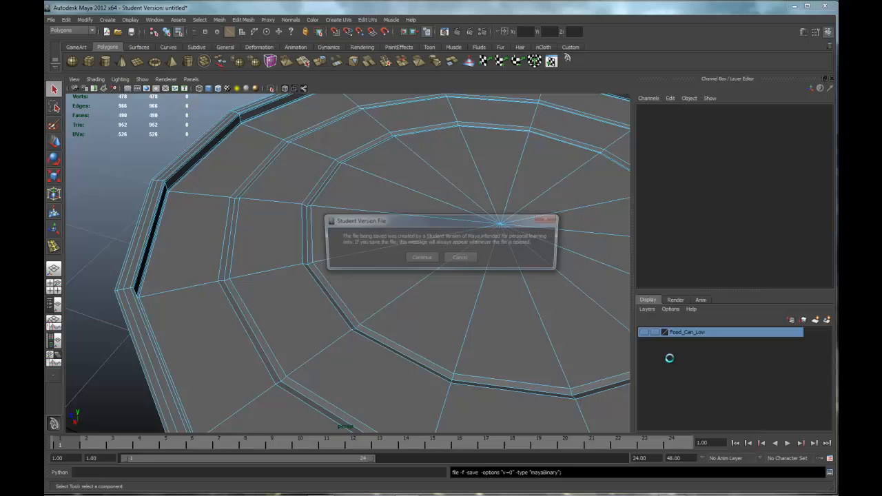
left_click(420, 256)
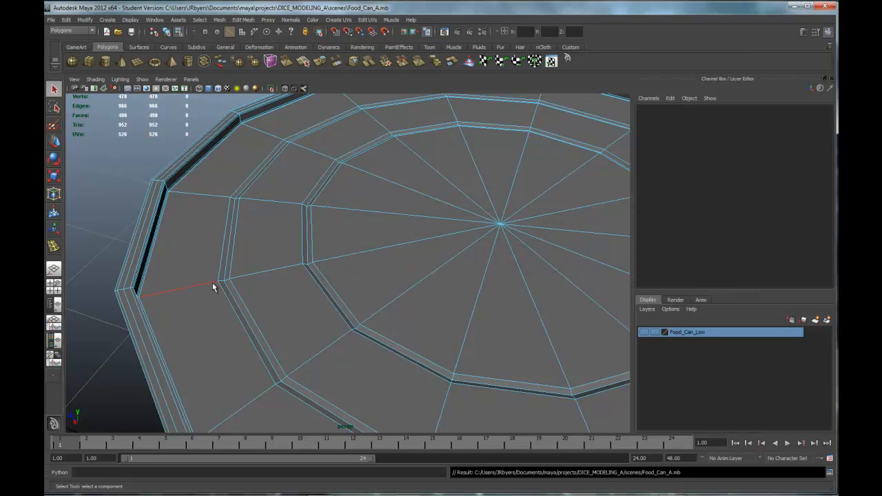
Try to tighten the lid's outer ring with two inserted edge loops, one just outside and one just inside it
left_click_drag(334, 269, 311, 251, "alt")
right_click_drag(312, 250, 308, 298)
key("space")
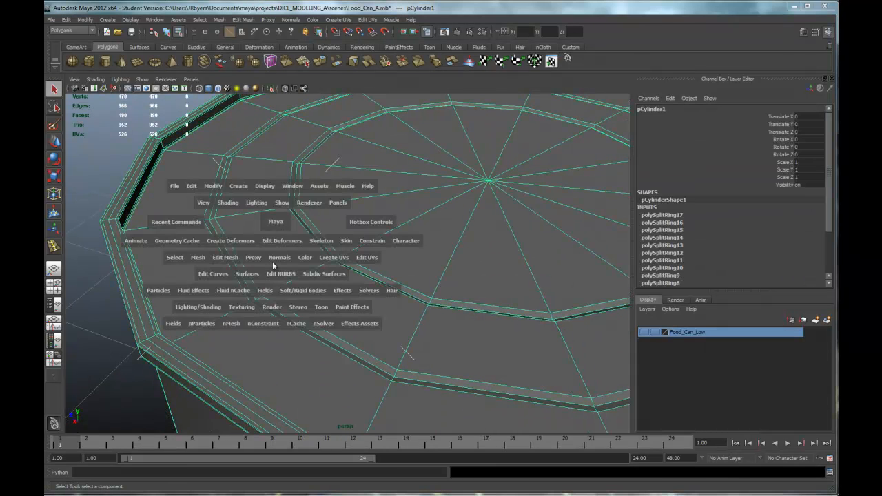
left_click(231, 259)
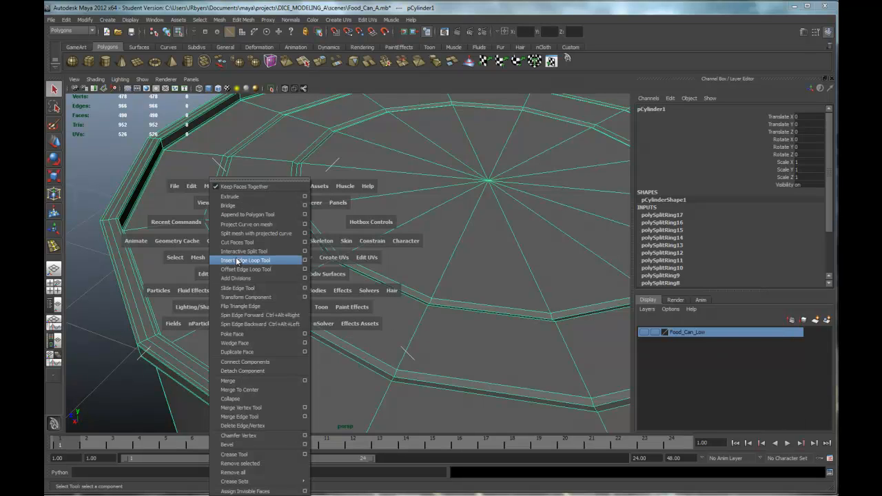
left_click(234, 260)
left_click(193, 224)
left_click_drag(199, 222, 238, 227)
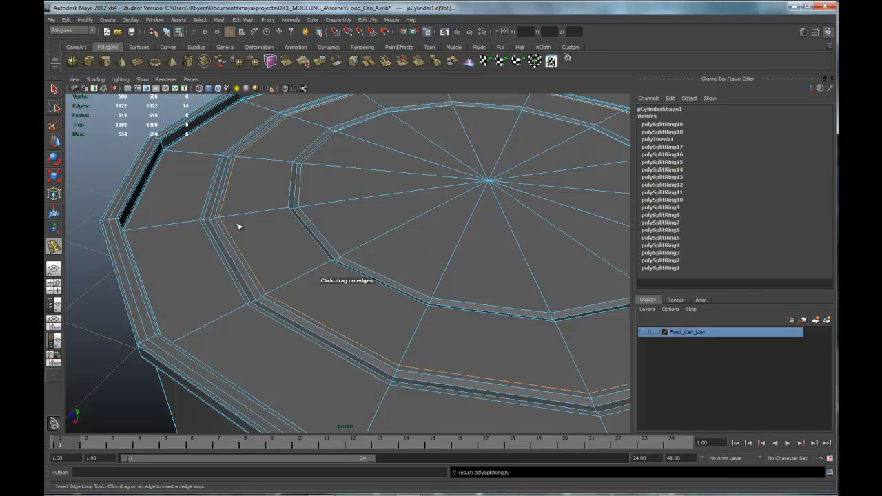
Return the can to object selection, turn on its smooth preview and deselect it
right_click_drag(249, 229, 250, 277)
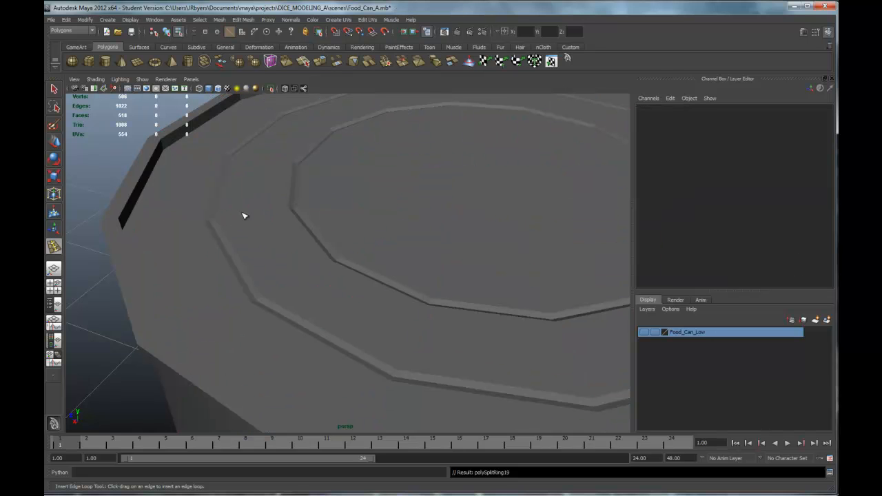
left_click(53, 88)
left_click(160, 175)
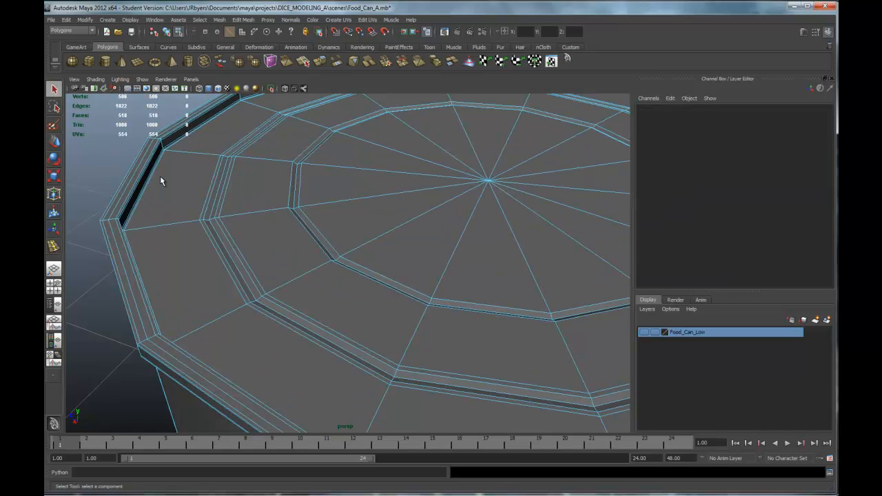
left_click(166, 31)
key("3")
scroll(275, 234, "down", 3)
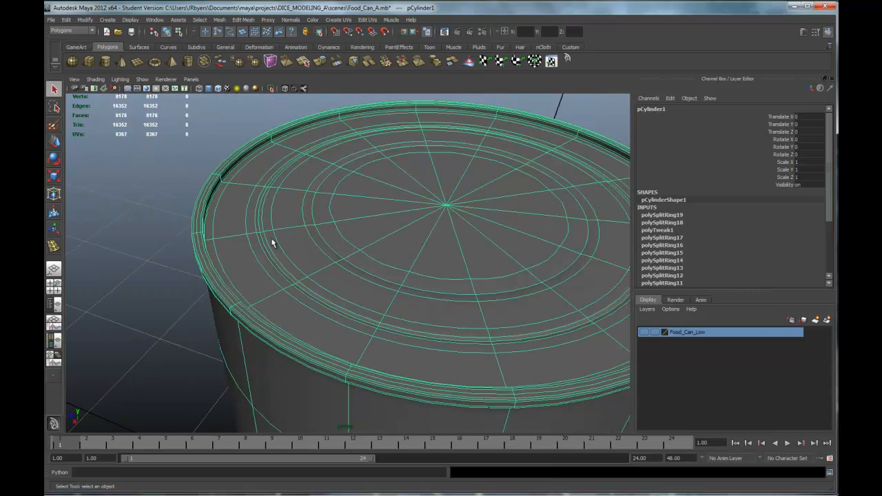
scroll(273, 242, "down", 2)
left_click(218, 230)
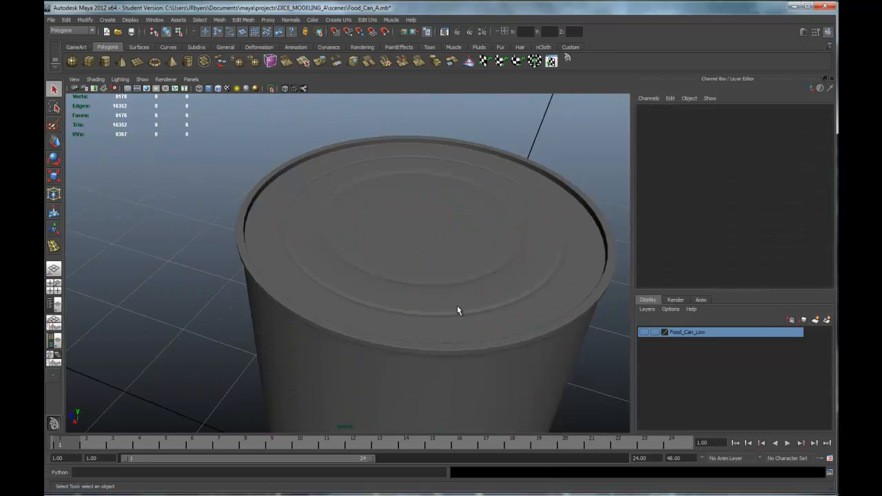
Inspect the smoothed lid from several angles, comparing the outer ring with the inner ring
left_click_drag(467, 305, 436, 312, "alt")
scroll(406, 311, "up", 3)
left_click_drag(380, 314, 422, 281, "alt")
scroll(448, 264, "up", 4)
scroll(447, 263, "down", 2)
left_click_drag(203, 281, 206, 264, "alt")
scroll(275, 216, "up", 4)
middle_click_drag(277, 187, 321, 251, "alt")
left_click_drag(245, 262, 245, 272, "alt")
middle_click_drag(232, 246, 268, 255, "alt")
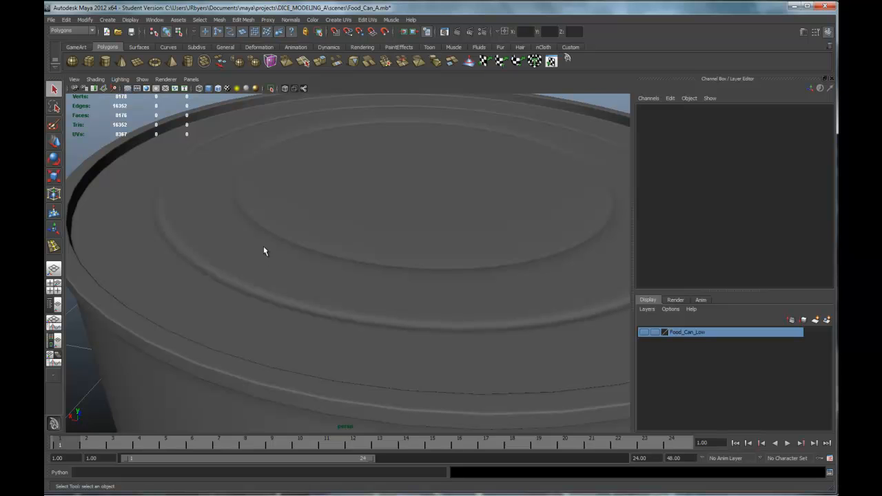
Turn off the can's smooth preview and undo the two edge loops inserted beside the lid's outer ring
left_click(263, 246)
key("1")
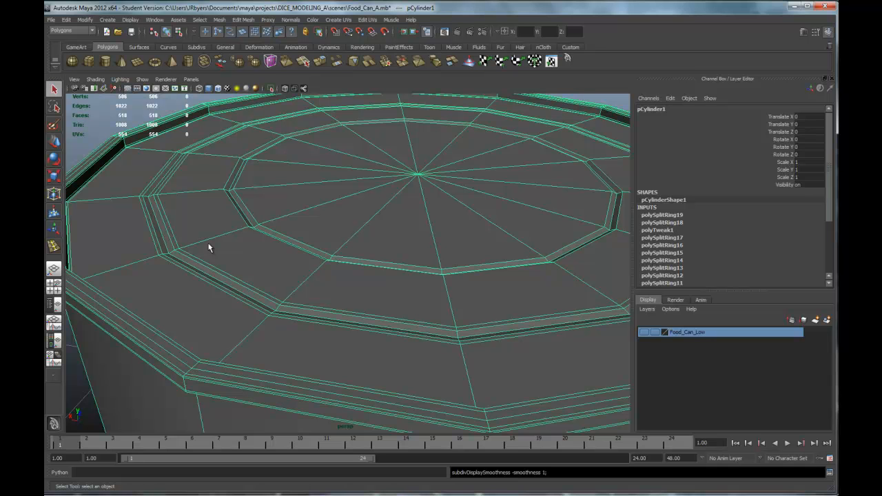
key("ctrl+z")
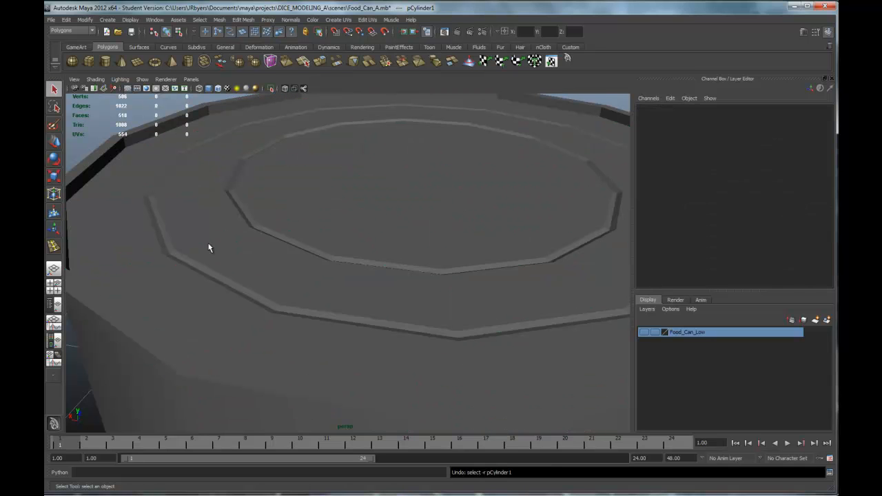
key("ctrl+z")
key("ctrl+z")
key("ctrl+z")
key("ctrl+z")
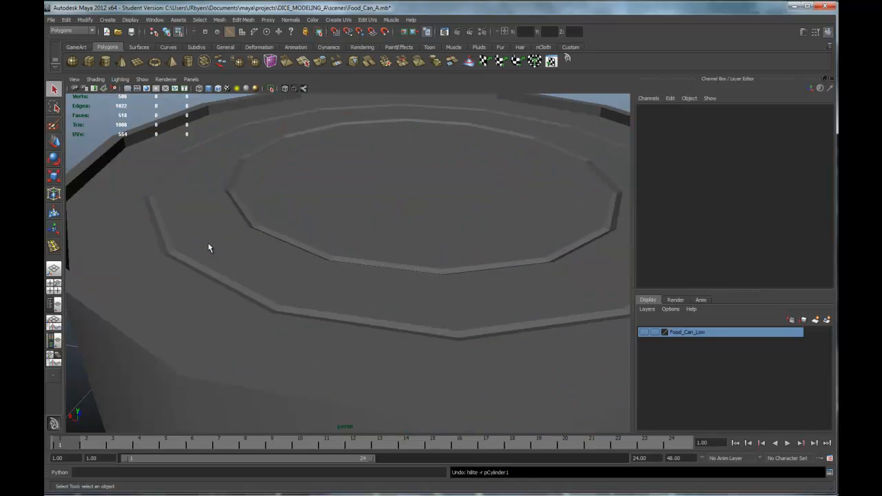
key("ctrl+z")
key("ctrl+z")
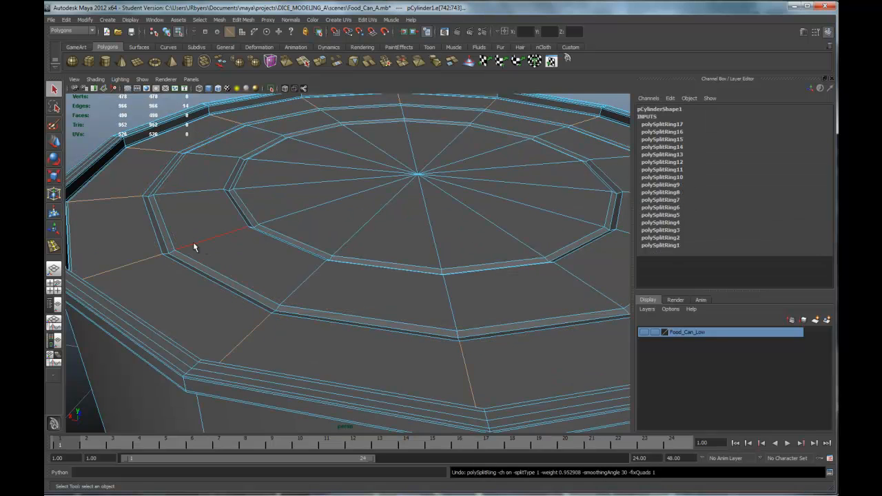
Try to sharpen the lid's inner ring with two edge loops inserted within it, on either side of its middle edge
scroll(189, 235, "up", 6)
mouse_move(225, 228)
left_mouse_down("alt")
mouse_move(219, 243)
mouse_move(222, 225)
left_mouse_up("alt")
right_click(222, 225)
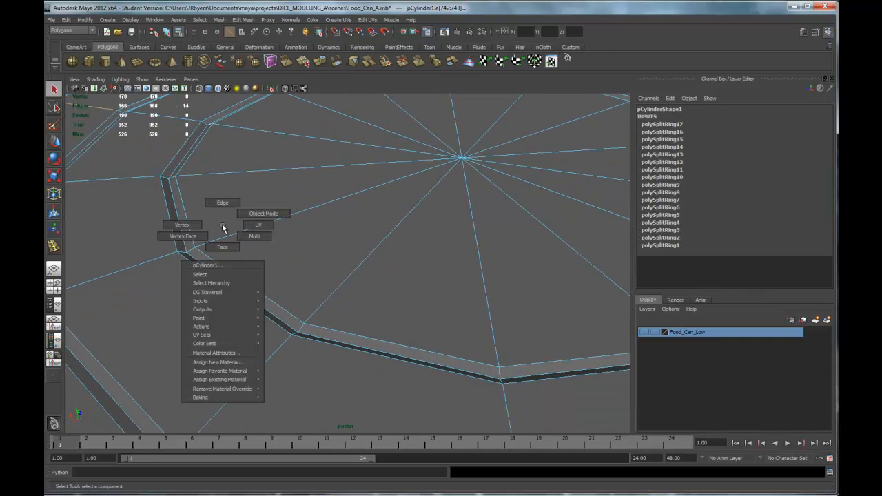
left_click(200, 274)
key("space")
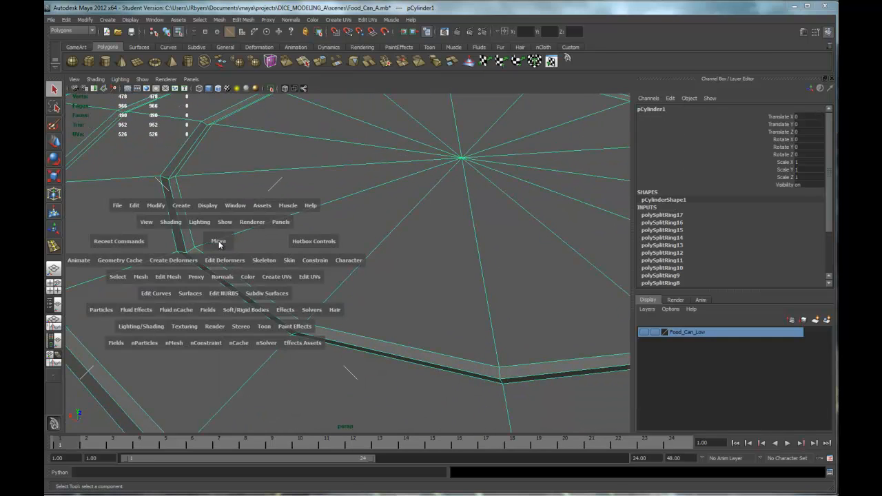
left_click(181, 279)
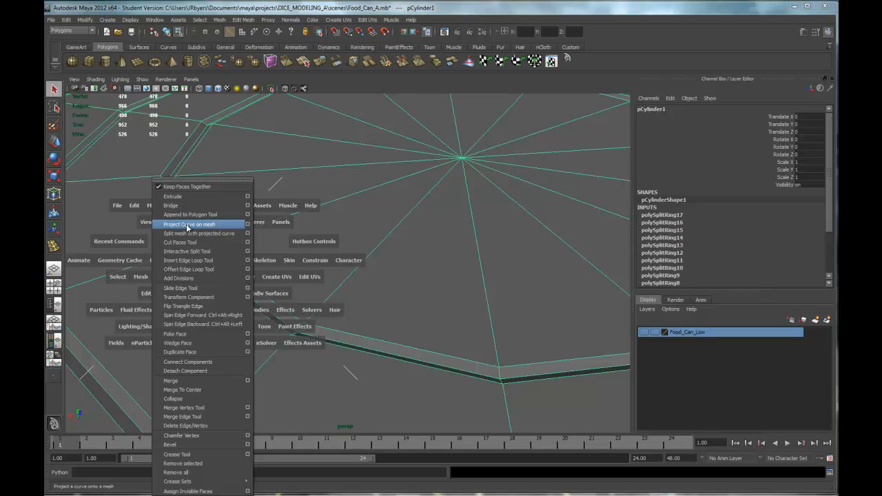
left_click(200, 260)
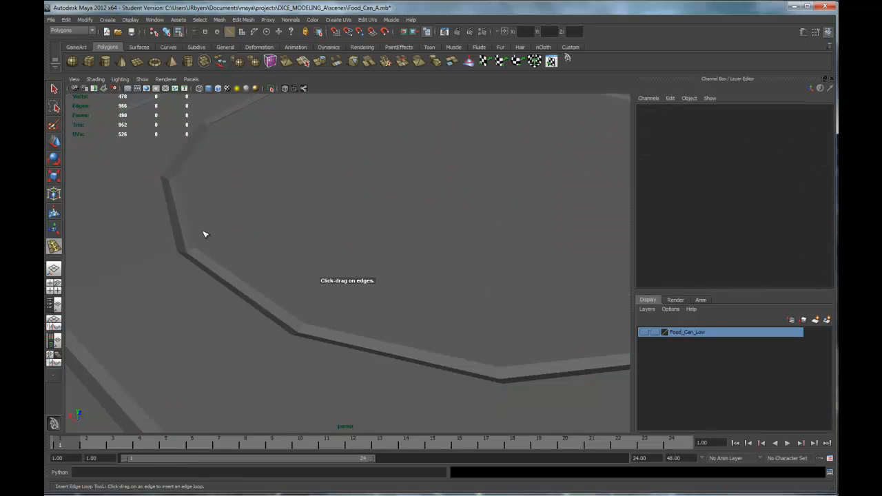
left_click_drag(196, 254, 186, 255)
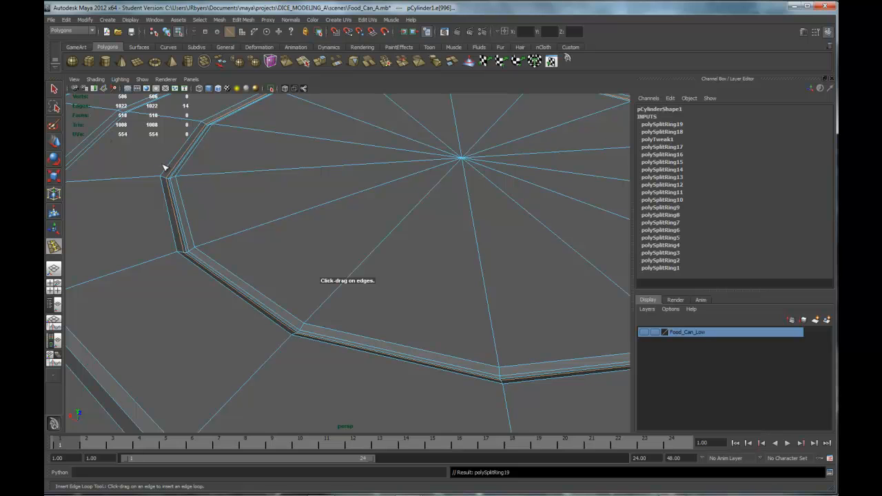
Preview the can smoothed and examine how crisp the lid's inner ring looks compared with the outer ring
key("q")
right_click_drag(197, 166, 198, 214)
scroll(206, 211, "down", 5)
scroll(206, 212, "up", 3)
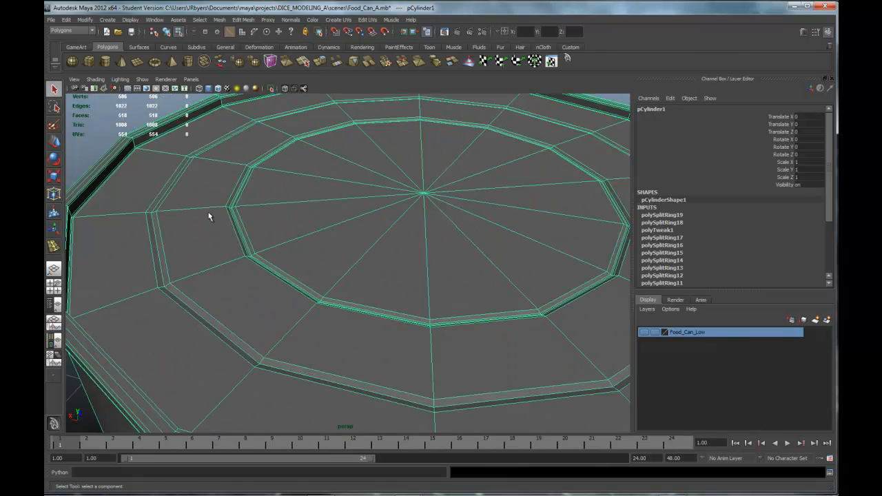
key("3")
left_click(103, 139)
scroll(266, 203, "down", 2)
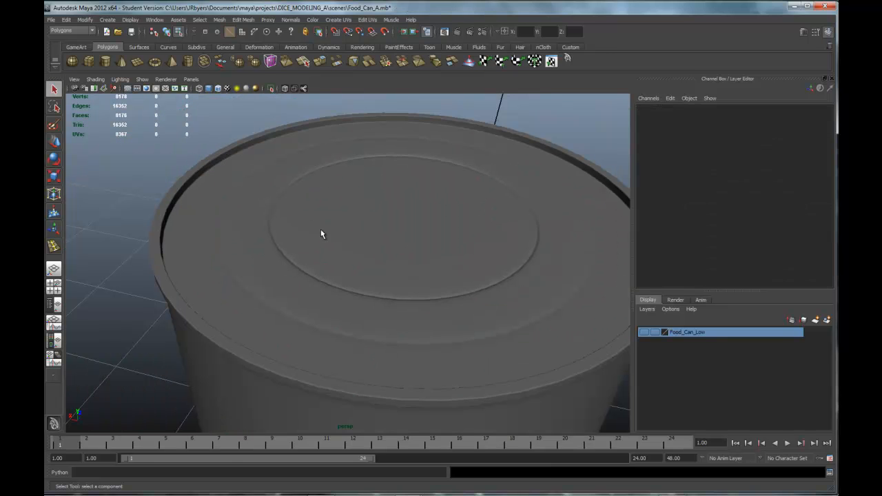
left_click_drag(403, 253, 385, 252, "alt")
scroll(417, 252, "up", 5)
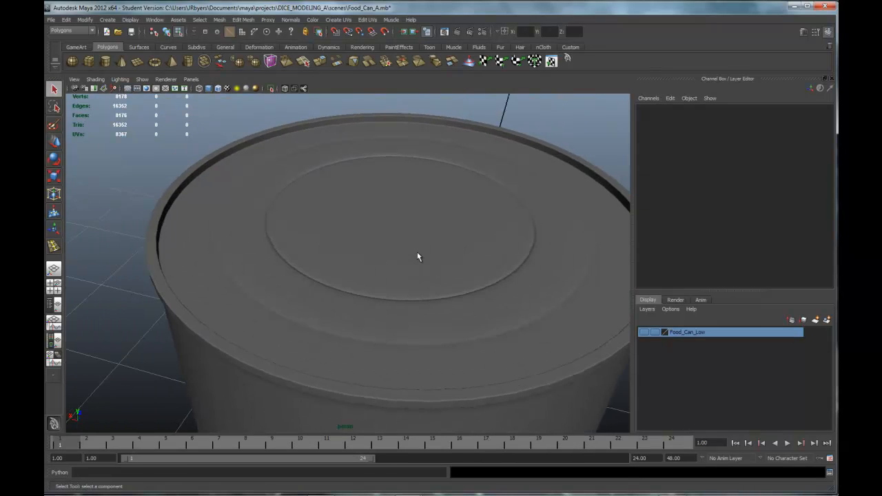
scroll(414, 254, "down", 5)
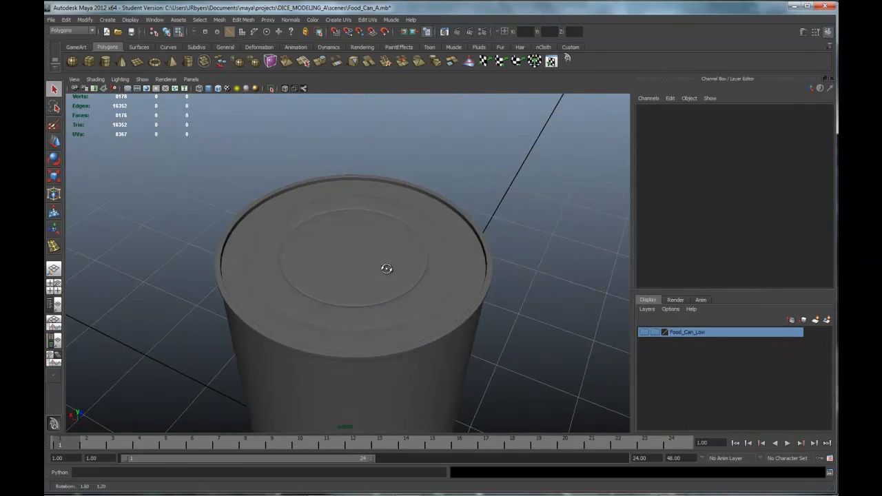
scroll(388, 270, "up", 5)
left_click_drag(350, 285, 356, 269, "alt")
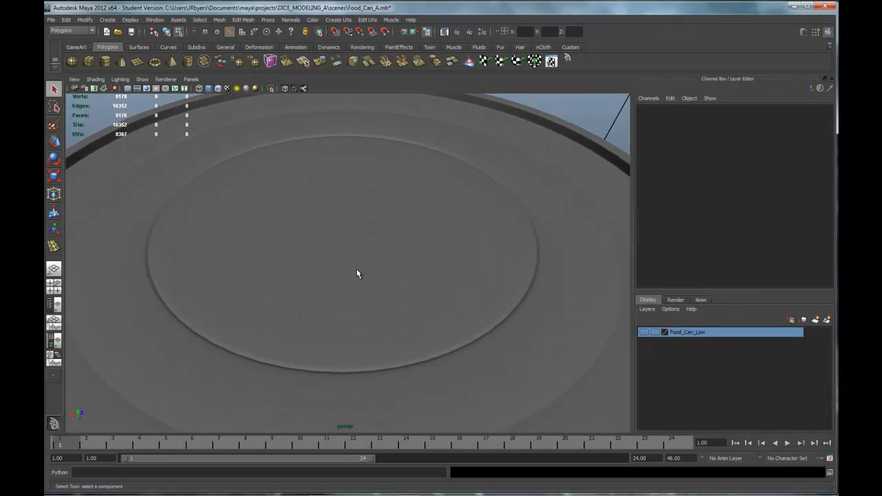
Turn off the can's smooth preview and undo the two edge loops inserted in the lid's inner ring
left_click(356, 268)
key("1")
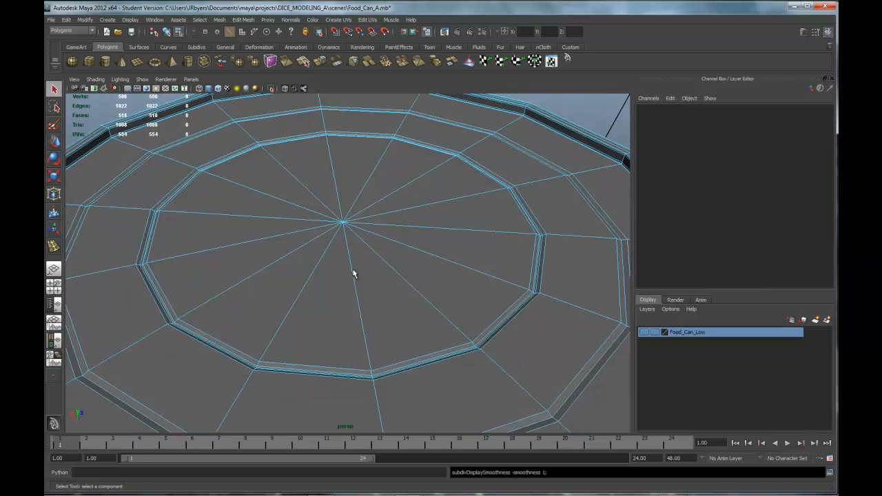
middle_click_drag(328, 274, 352, 263, "alt")
scroll(341, 268, "up", 3)
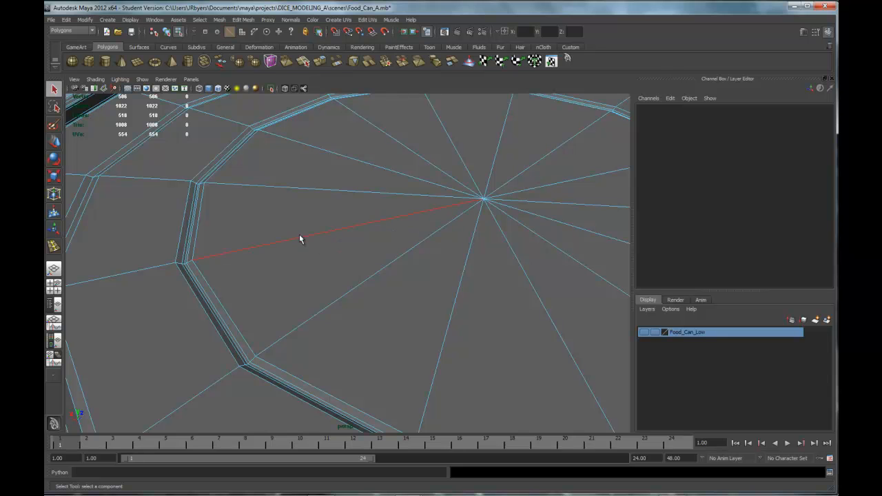
key("ctrl+z")
key("ctrl+z")
key("ctrl+z")
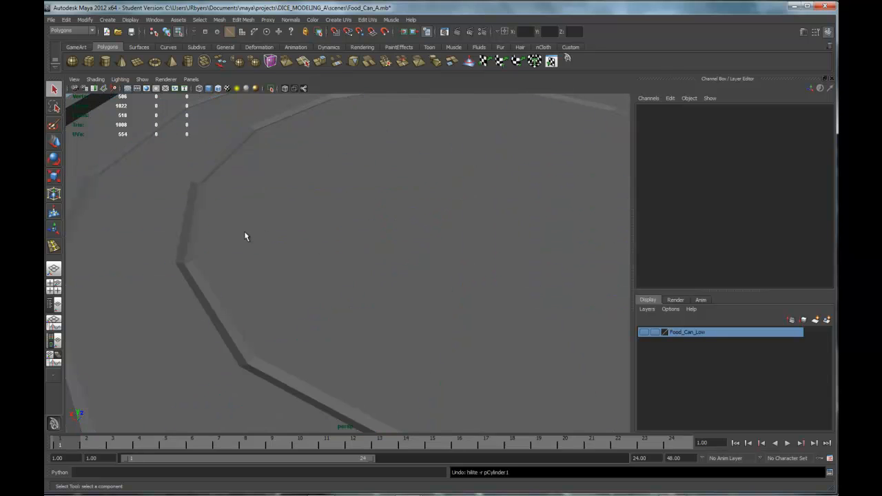
Select the middle edge loops of both lid rings and shift them slightly along the vertical axis
middle_click_drag(248, 228, 301, 224, "alt")
double_click(282, 215)
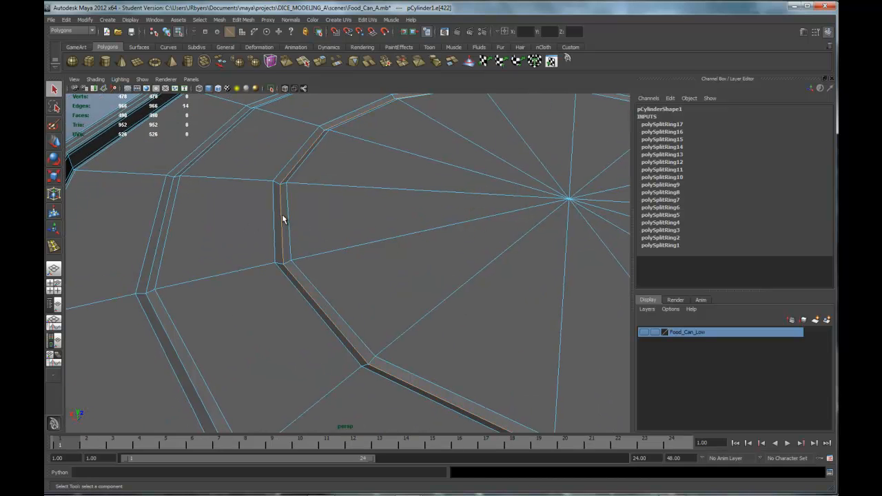
double_click(161, 234, "shift")
scroll(336, 253, "down", 5)
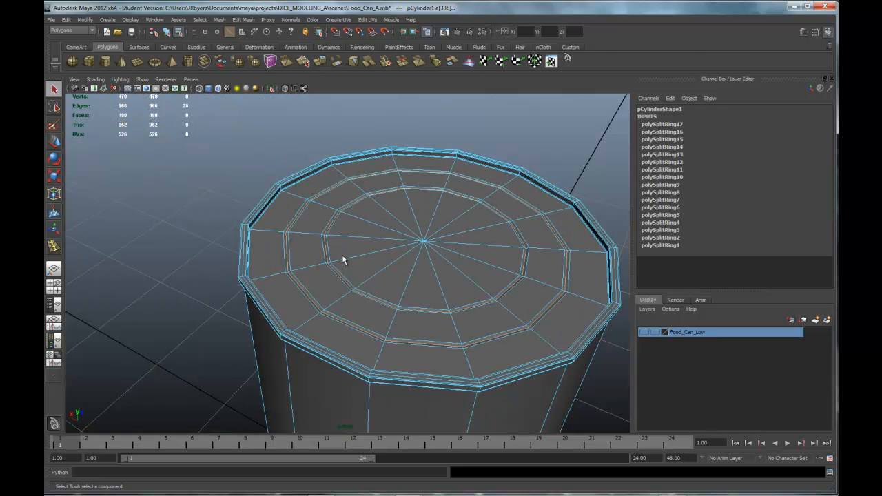
key("w")
left_click_drag(425, 211, 425, 213)
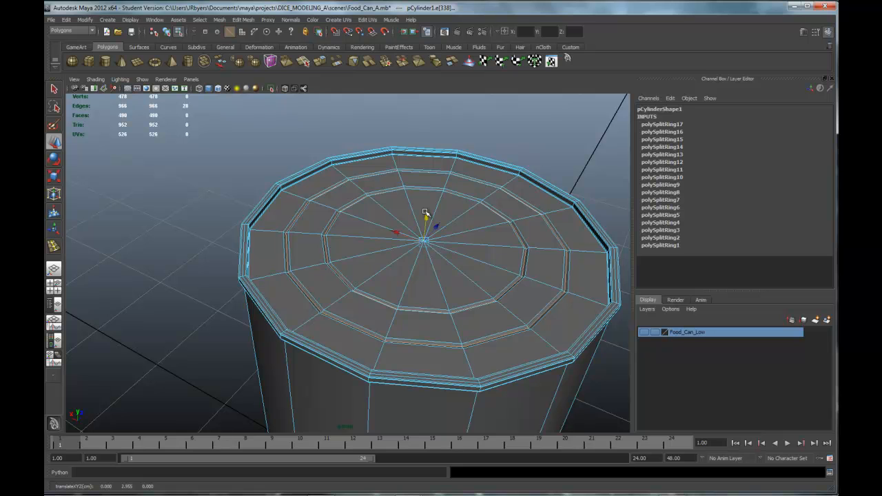
Turn on smooth preview for the can, deselect it and inspect both lid rings from several angles
key("3")
right_click_drag(283, 207, 273, 259)
left_click(258, 190)
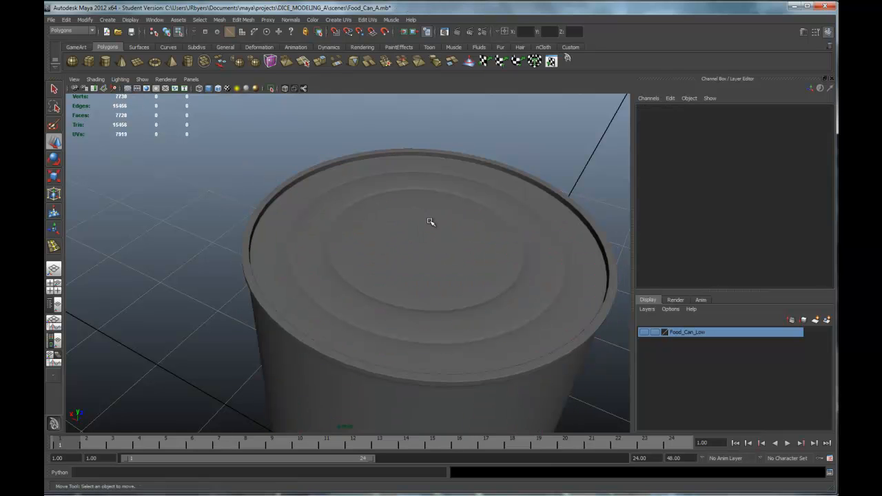
left_click_drag(476, 246, 448, 262, "alt")
scroll(452, 237, "up", 5)
scroll(453, 239, "down", 5)
scroll(271, 224, "down", 5)
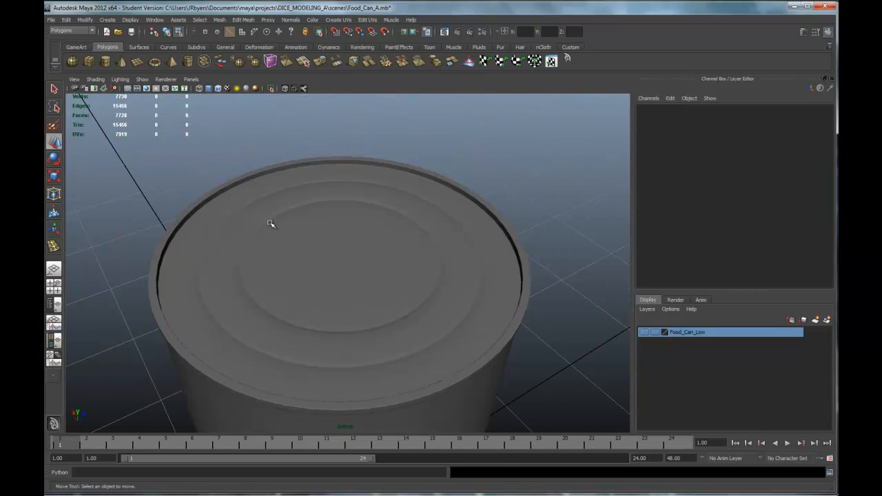
left_click_drag(326, 249, 379, 258, "alt")
right_click_drag(380, 257, 384, 250, "alt")
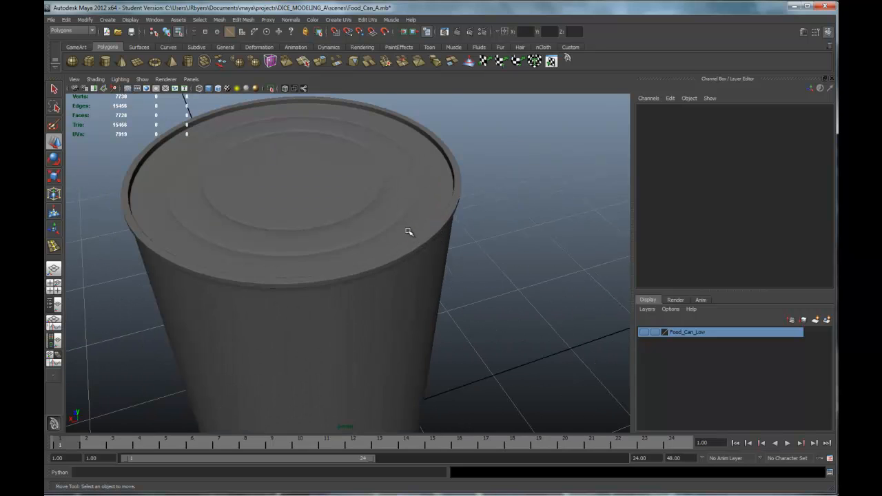
Select the smoothed can and switch it back to its unsmoothed low-poly display
left_click(408, 229)
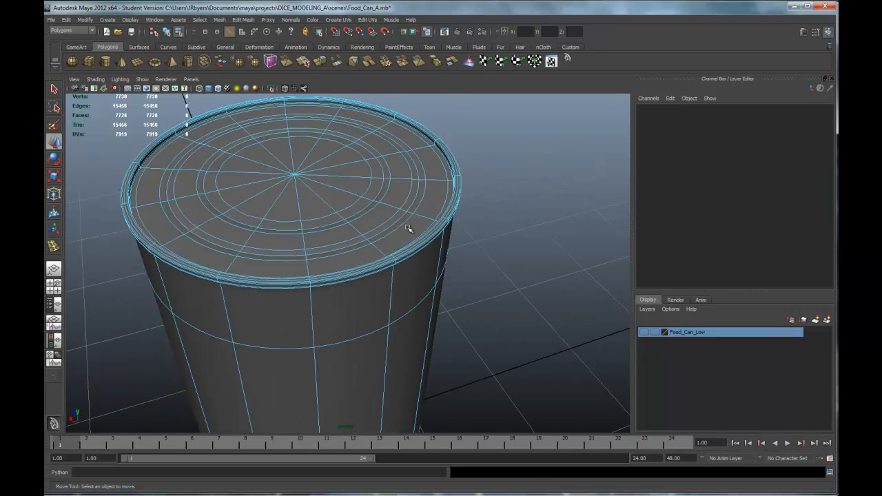
key("1")
left_click_drag(364, 241, 195, 211, "alt")
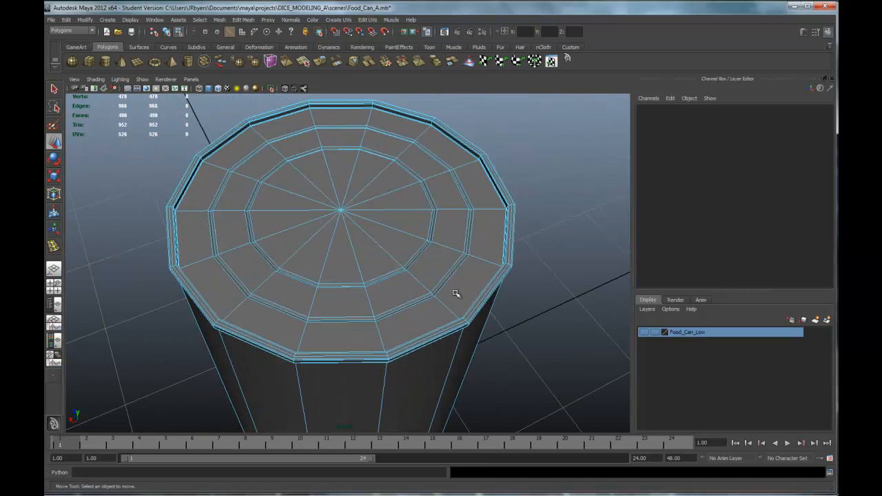
scroll(331, 177, "down", 5)
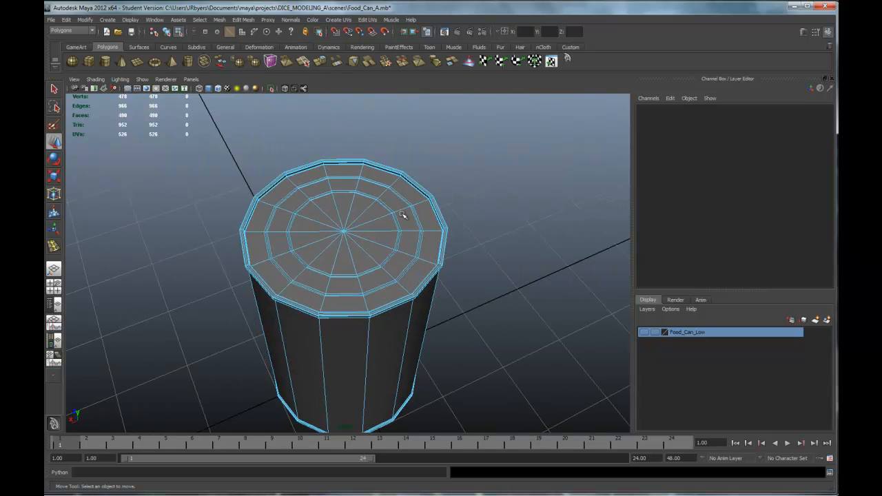
left_click_drag(406, 217, 407, 208, "alt")
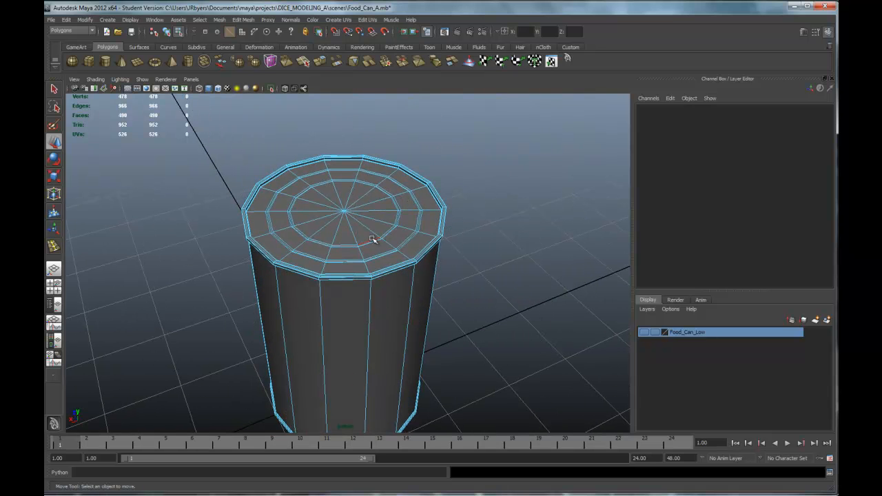
Examine the unsmoothed can's underside, bottom rim, side walls and lid for problems in the edge layout
left_click_drag(385, 236, 395, 181, "alt")
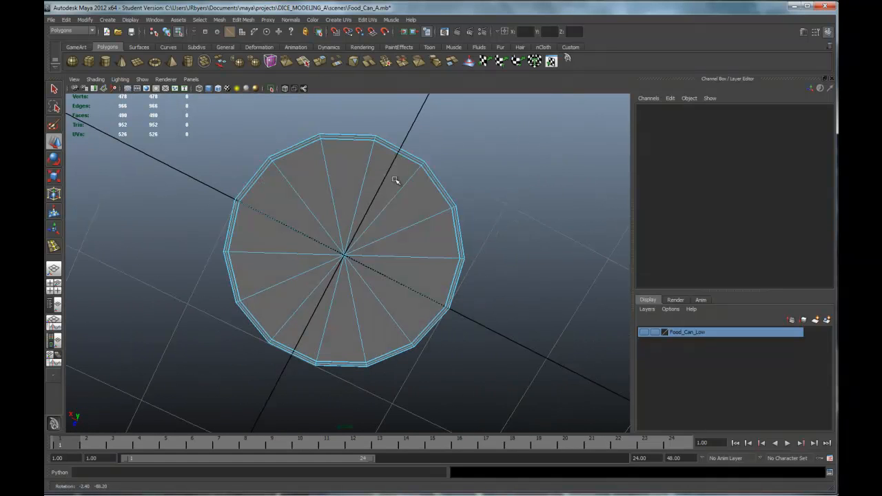
middle_click_drag(339, 233, 342, 215, "alt")
left_click_drag(342, 214, 348, 190, "alt")
middle_click_drag(348, 189, 344, 278, "alt")
scroll(348, 274, "up", 6)
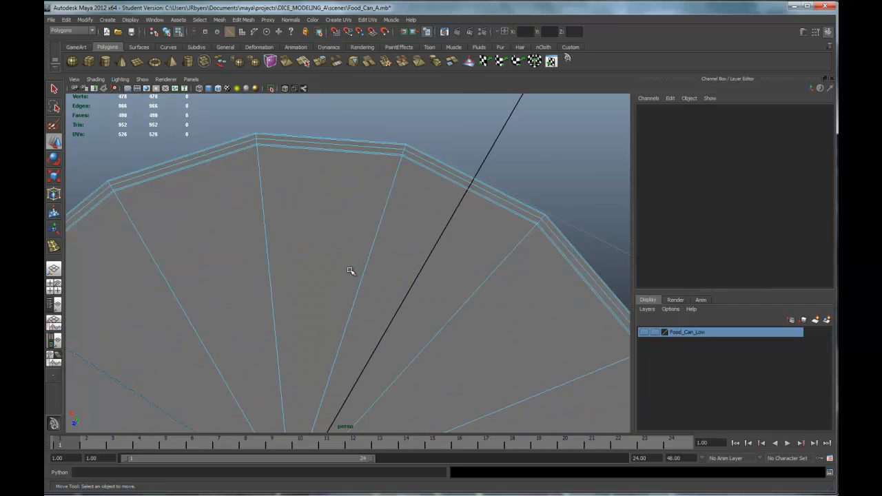
left_click_drag(354, 247, 352, 181, "alt")
middle_click_drag(352, 180, 335, 347, "alt")
scroll(333, 325, "up", 2)
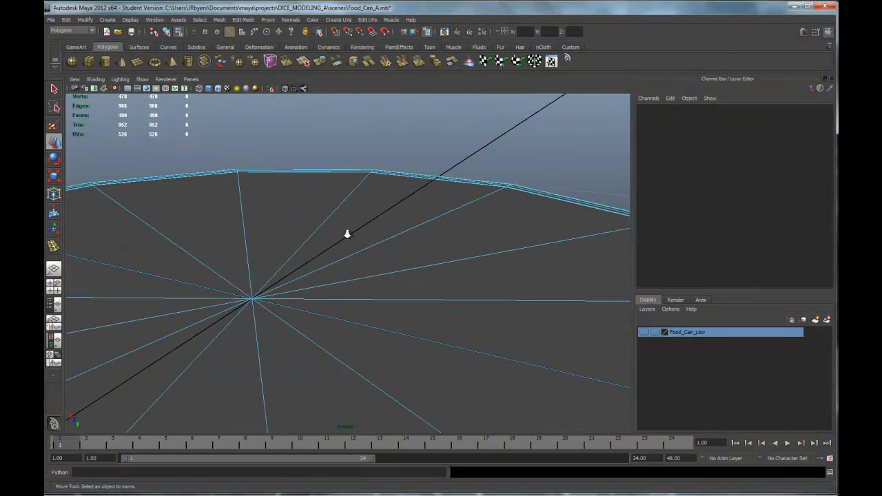
scroll(348, 234, "down", 3)
left_click_drag(391, 275, 399, 372, "alt")
middle_click_drag(376, 223, 378, 293, "alt")
left_click_drag(377, 293, 358, 350, "alt")
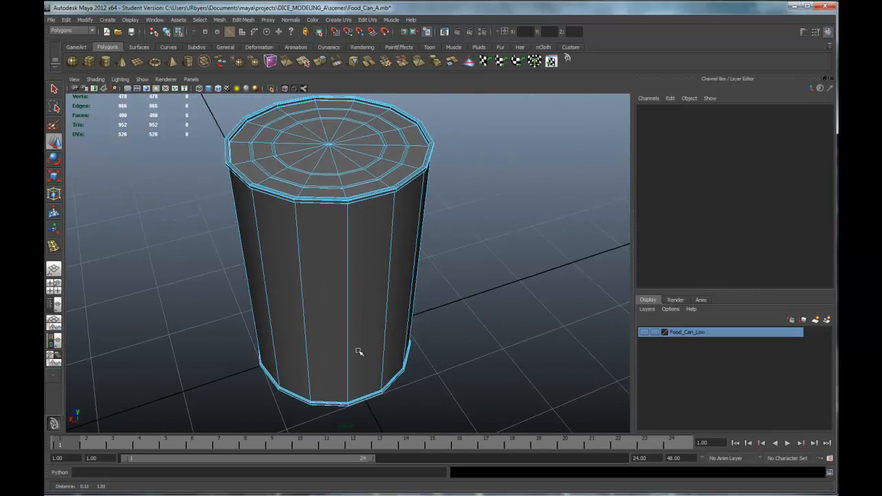
scroll(403, 294, "up", 2)
left_click_drag(403, 280, 378, 259, "alt")
scroll(378, 260, "up", 2)
middle_click_drag(369, 224, 377, 260, "alt")
left_click_drag(392, 262, 455, 249, "alt")
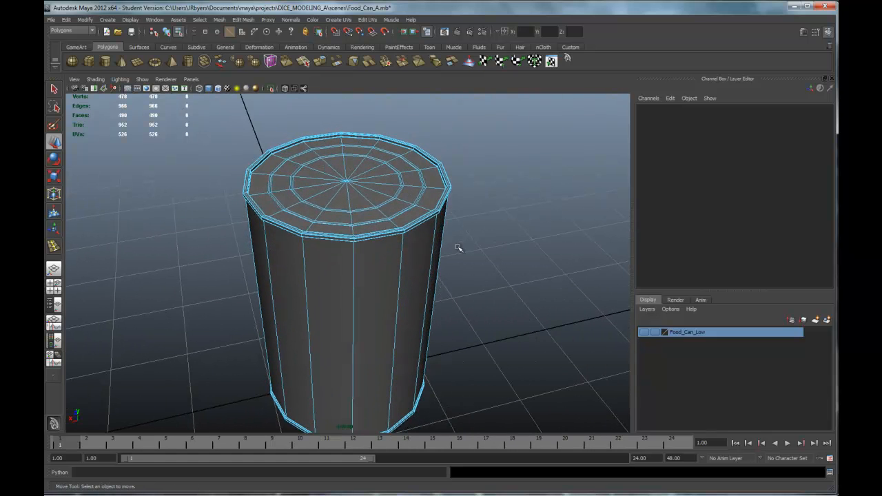
Return the can to object mode with the whole object selected and delete its construction history
right_click_drag(350, 195, 331, 251)
left_click_drag(481, 228, 474, 227, "alt")
left_click(474, 227)
scroll(475, 279, "down", 3)
scroll(475, 279, "up", 2)
left_click(444, 279)
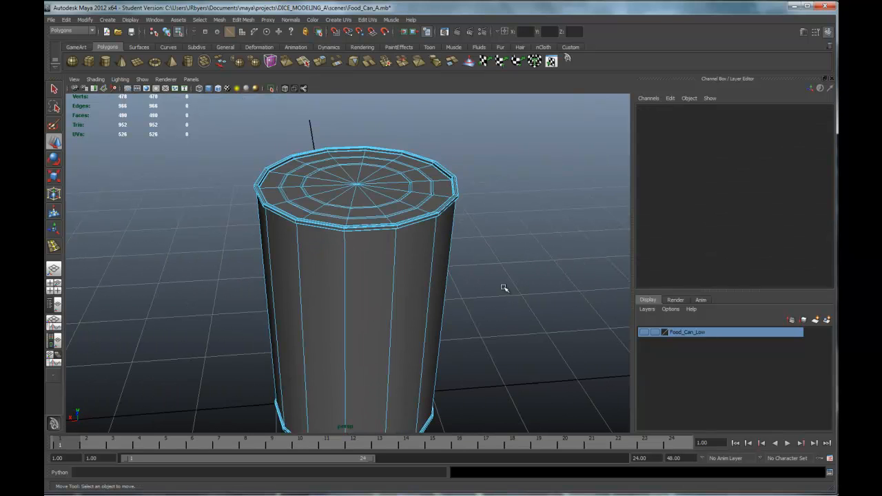
right_click_drag(348, 238, 354, 286)
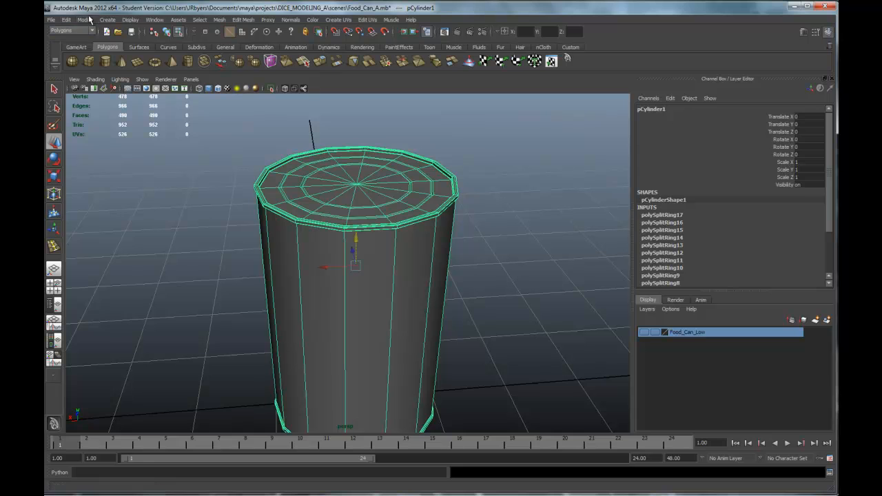
left_click(66, 19)
mouse_move(107, 118)
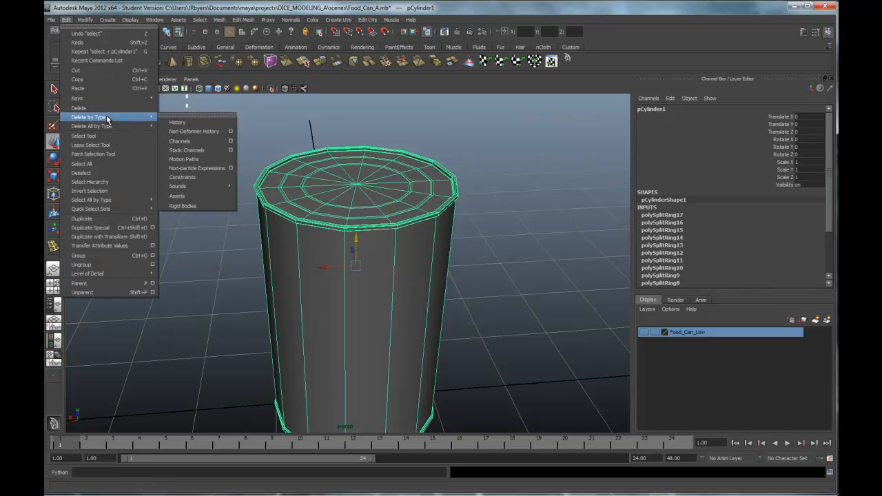
left_click(180, 124)
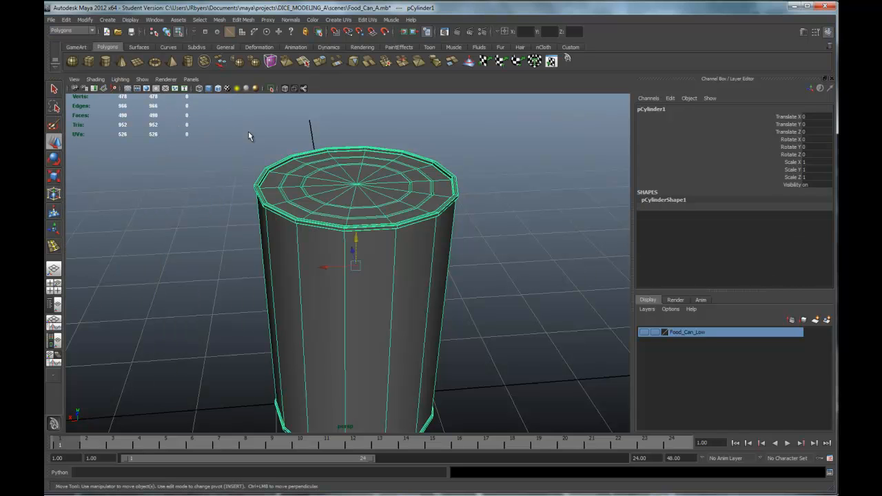
Freeze the can's transformations and center its pivot
left_click(84, 20)
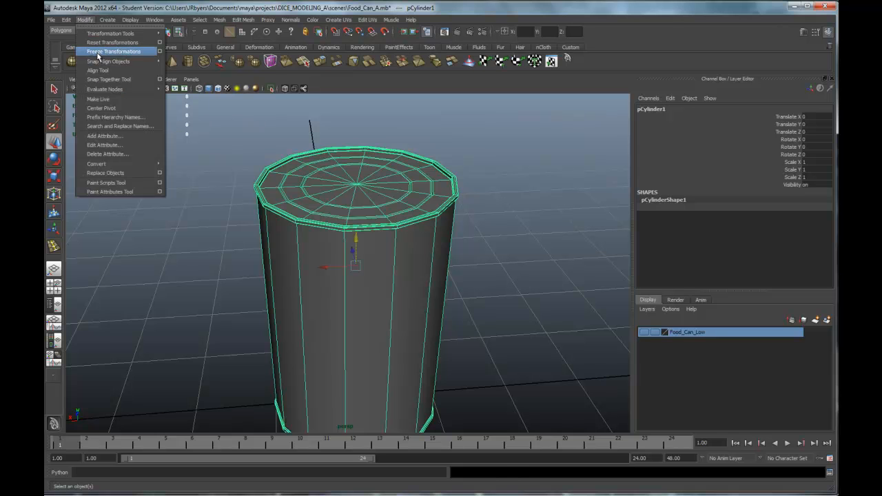
left_click(110, 52)
left_click(86, 20)
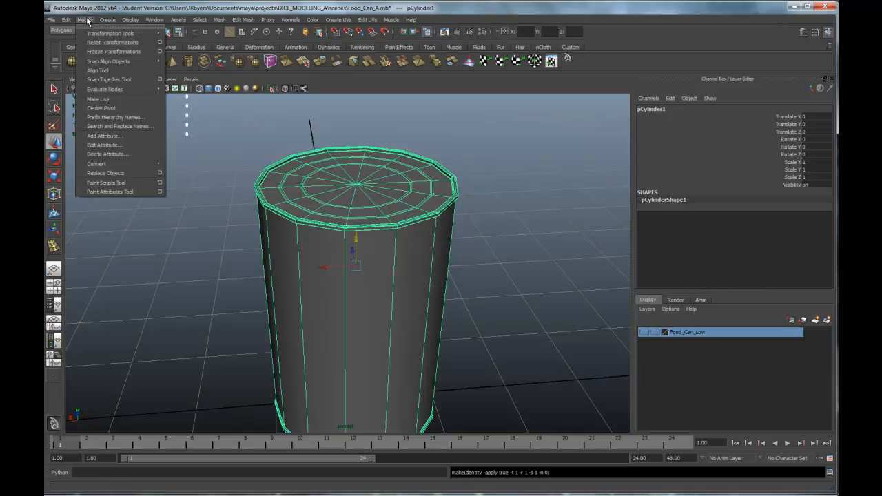
left_click(98, 108)
key("f")
mouse_move(535, 296)
left_mouse_down("alt")
mouse_move(508, 306)
mouse_move(506, 290)
mouse_move(494, 309)
mouse_move(434, 265)
mouse_move(520, 289)
left_mouse_up("alt")
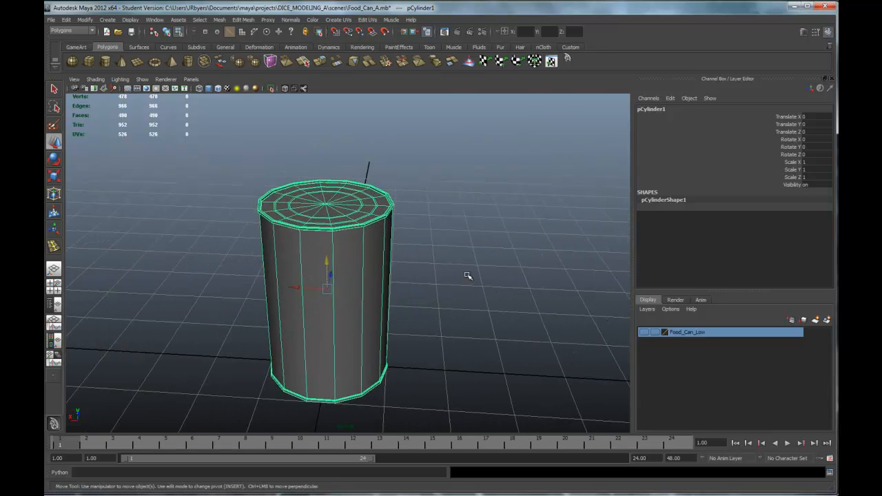
Duplicate the can and assign the copy to a new display layer named Medium_Poly
key("ctrl+d")
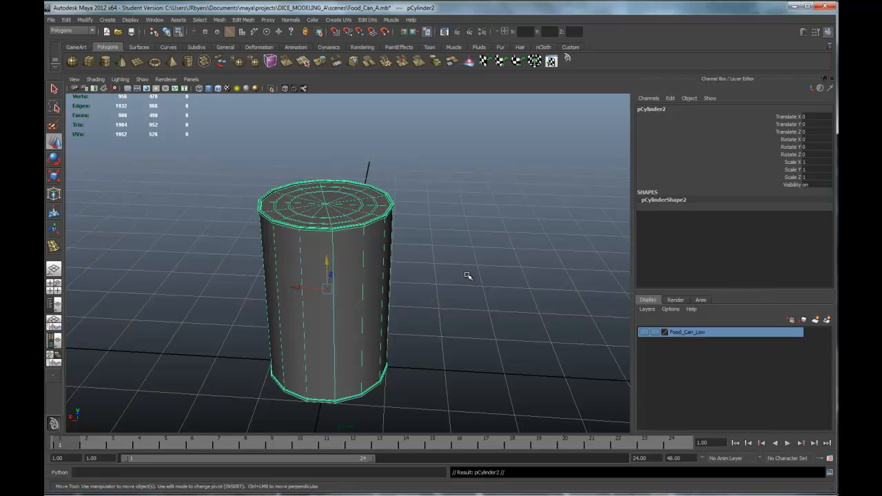
left_click(827, 320)
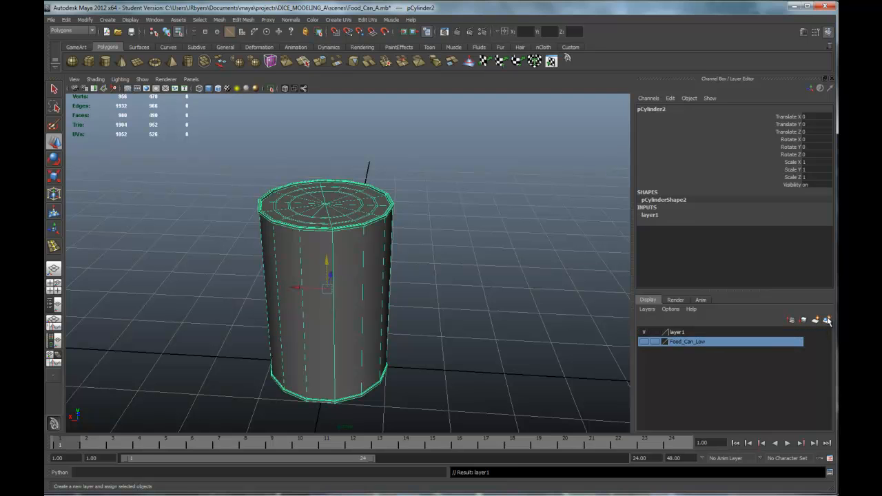
double_click(678, 331)
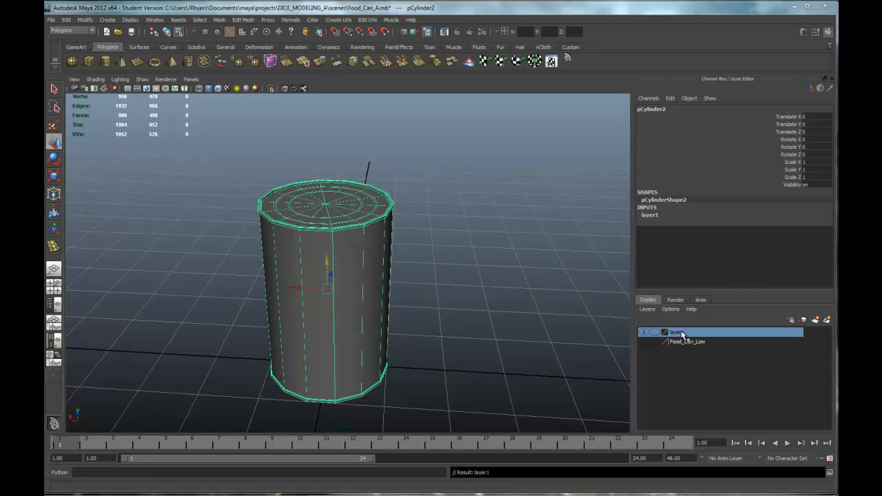
left_click_drag(400, 176, 337, 172)
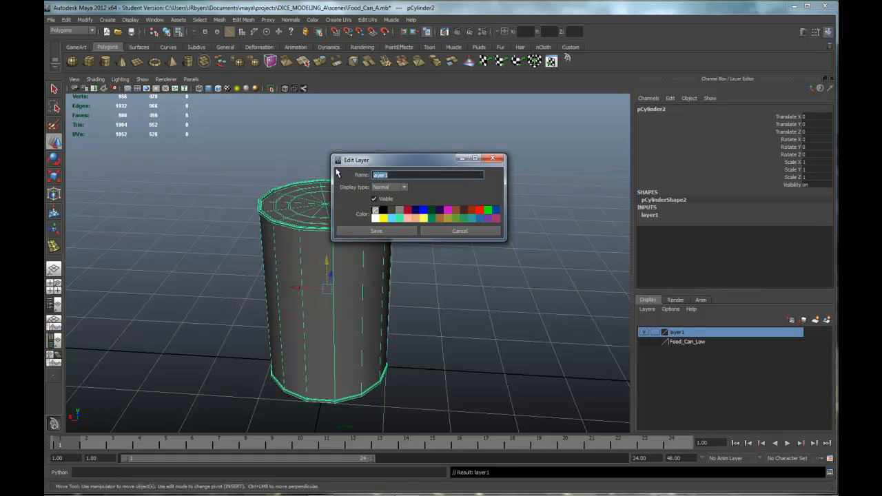
type("Medium_Poly")
left_click(377, 231)
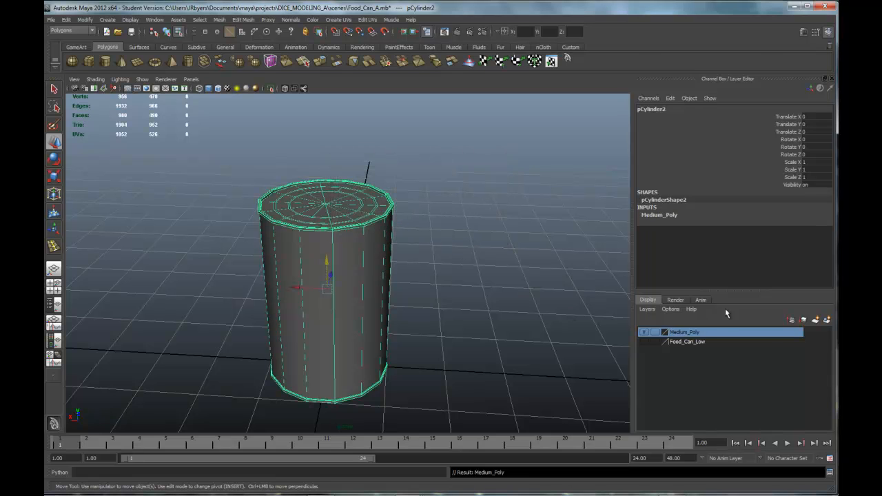
Hide the Medium_Poly layer and select the original can as a whole object
left_click(645, 332)
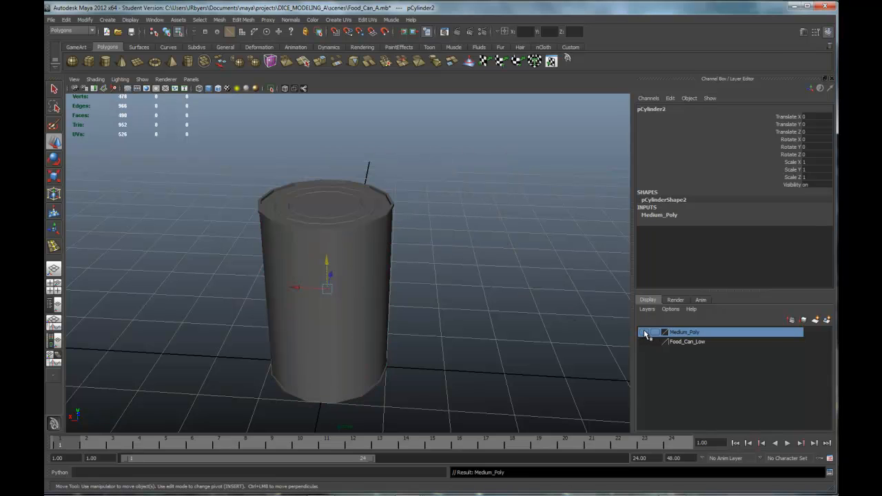
left_click(388, 252)
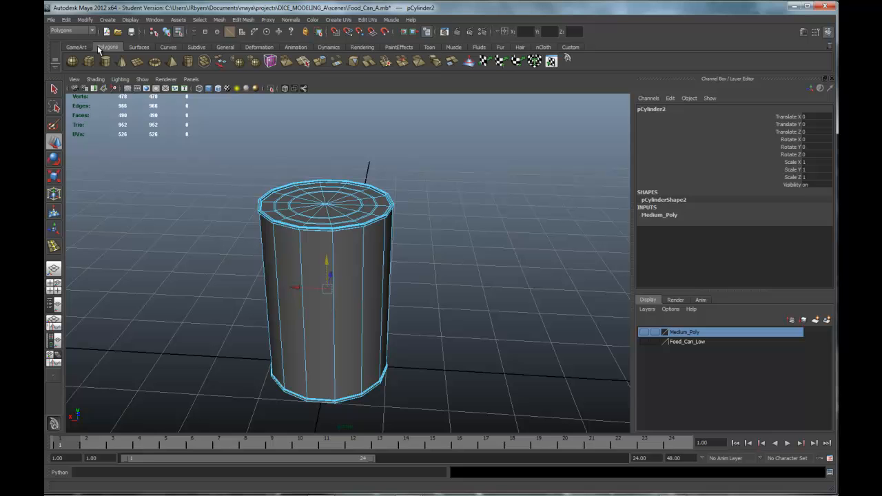
left_click(166, 31)
Smooth the original can's mesh exponentially with 2 division levels
left_click_drag(422, 212, 418, 232, "alt")
scroll(417, 209, "down", 2)
scroll(418, 230, "up", 3)
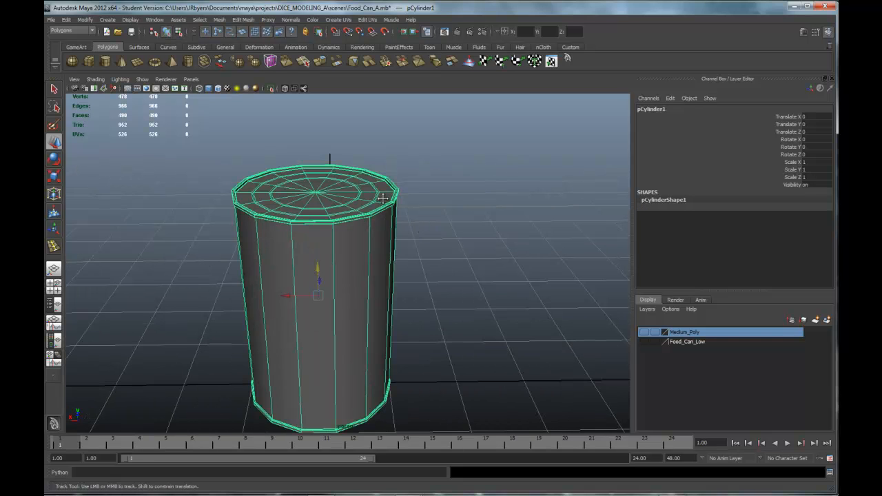
middle_click_drag(378, 194, 387, 199, "alt")
key("space")
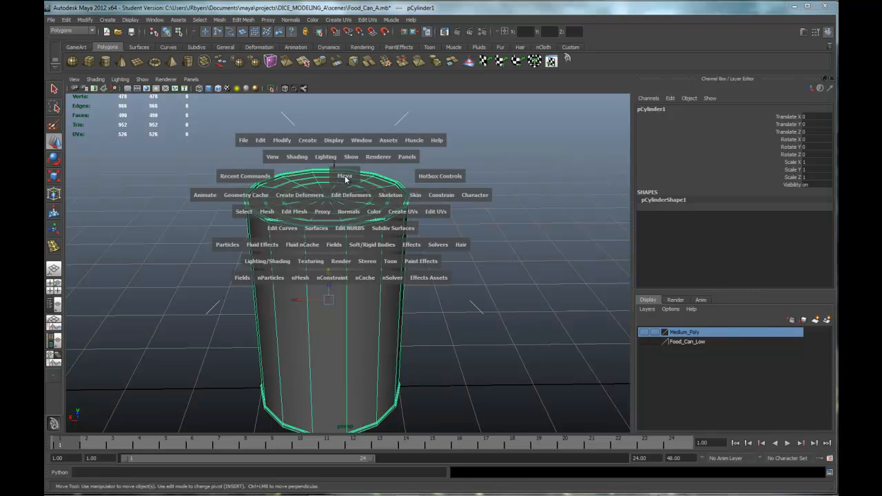
left_click(274, 215)
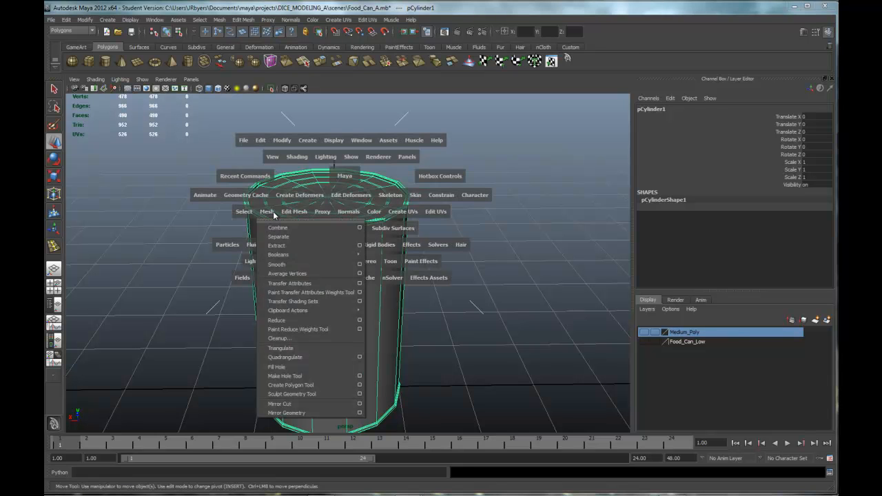
left_click(360, 268)
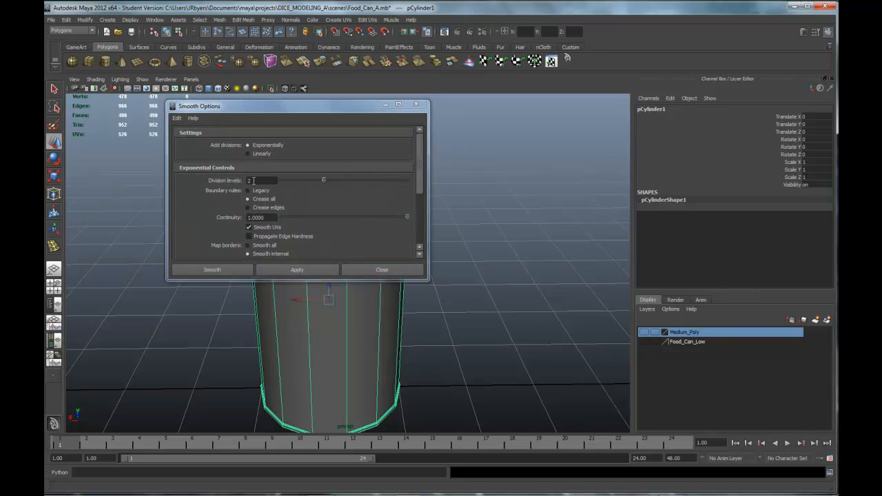
left_click(242, 272)
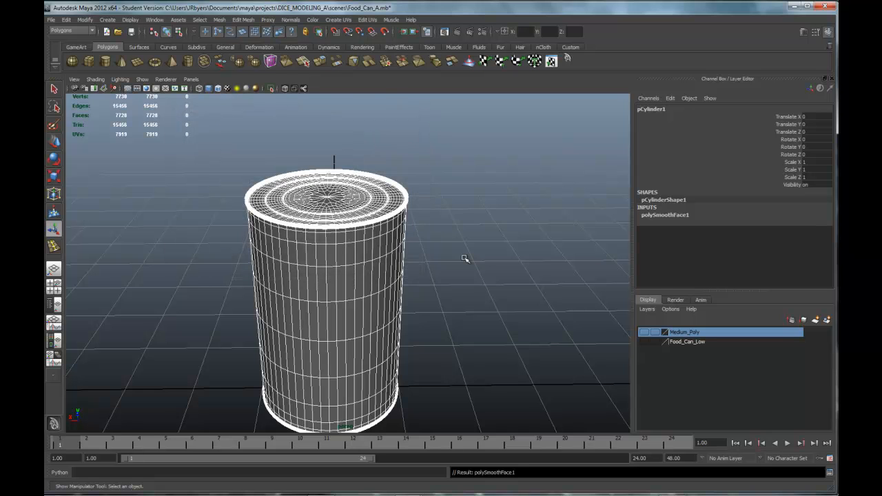
Deselect the smoothed can and inspect its lid, rim and body from several angles and distances
left_click(460, 257)
left_click_drag(421, 258, 465, 207, "alt")
scroll(405, 262, "up", 3)
left_click(390, 238)
left_click(475, 225)
scroll(461, 210, "down", 3)
left_click_drag(456, 252, 402, 259, "alt")
scroll(449, 253, "down", 2)
scroll(443, 251, "down", 1)
scroll(427, 272, "up", 2)
scroll(441, 298, "up", 2)
scroll(458, 277, "up", 2)
Reselect the smoothed can and assign it to a new display layer named High_Poly
key("ctrl+z")
left_click_drag(449, 299, 449, 283, "alt")
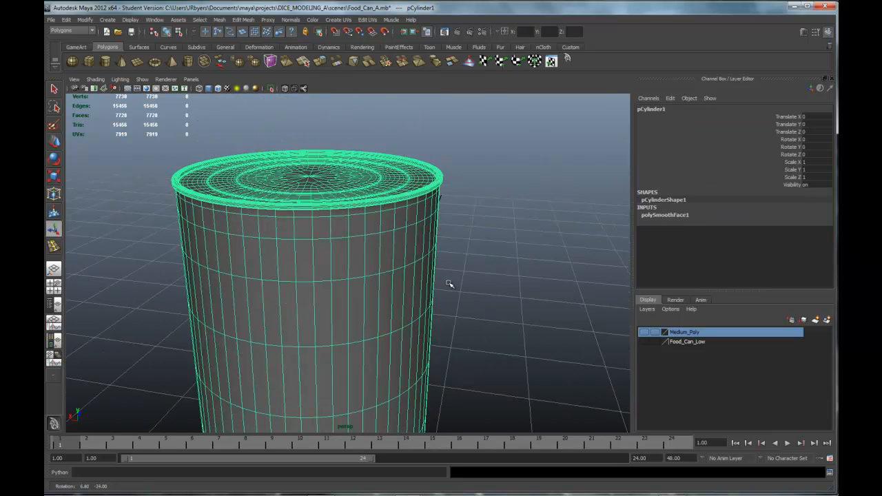
scroll(445, 285, "down", 3)
middle_click_drag(445, 285, 439, 224, "alt")
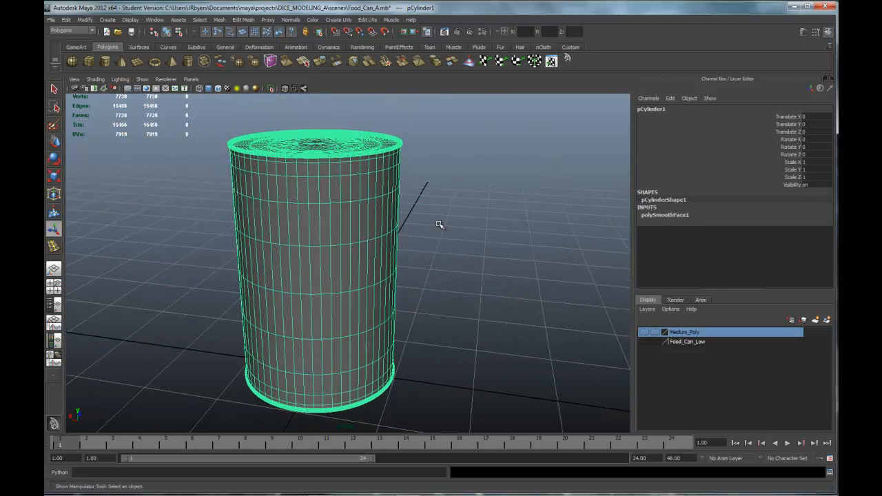
left_click(826, 321)
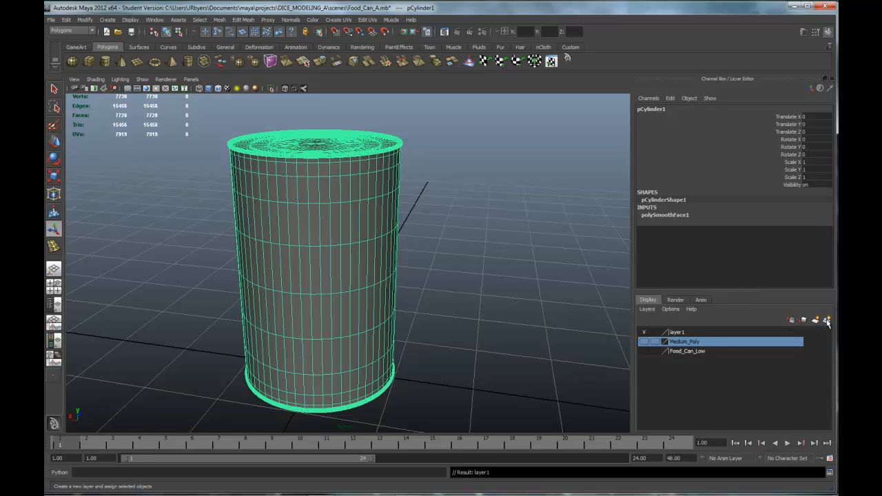
double_click(678, 334)
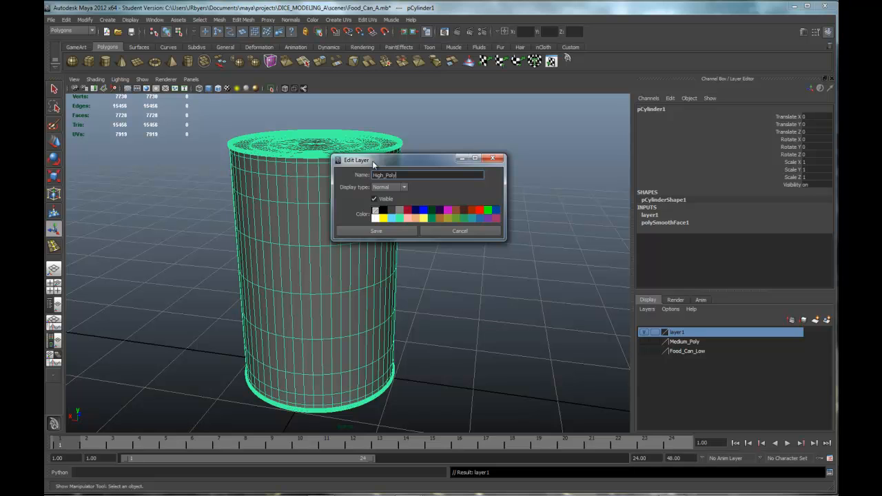
left_click(386, 231)
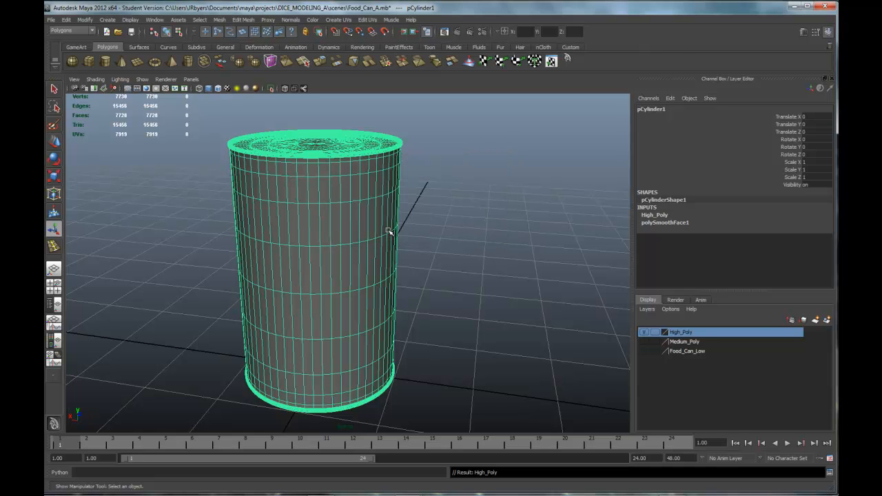
Delete the construction history of the smoothed can
left_click_drag(432, 239, 355, 153, "alt")
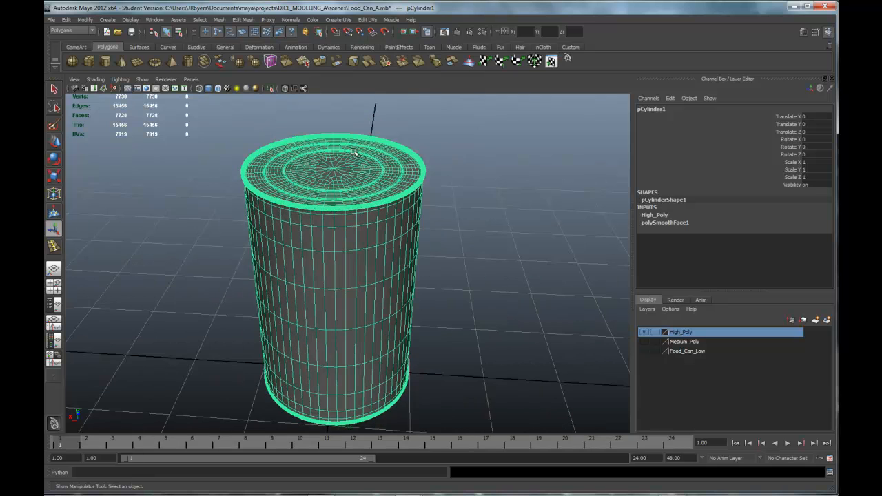
left_click(67, 20)
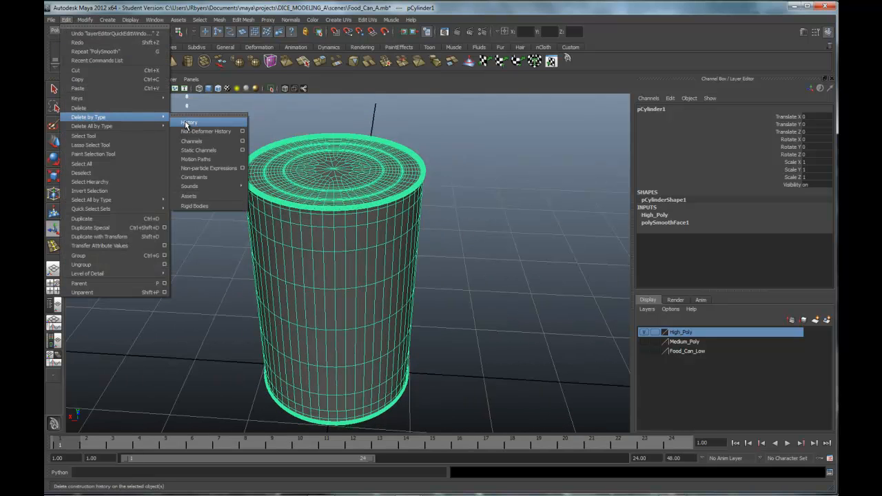
left_click(188, 122)
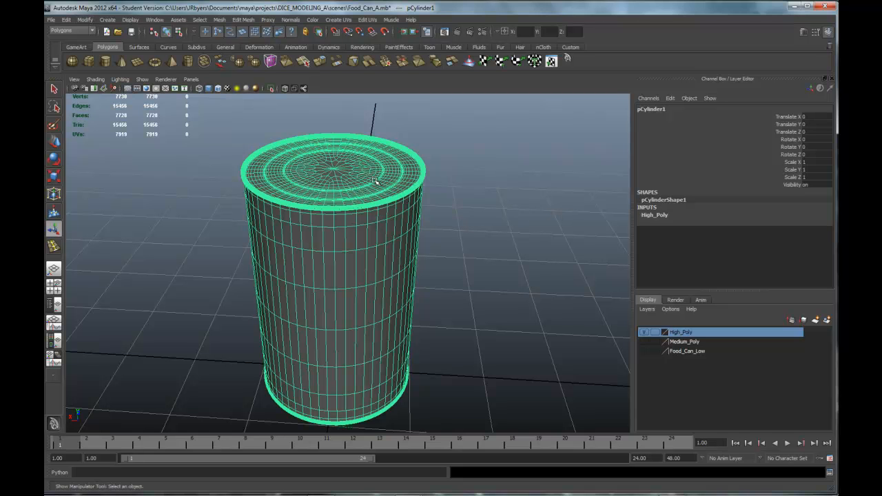
Rename the smoothed can object as High_Poly
left_click_drag(419, 191, 427, 195, "alt")
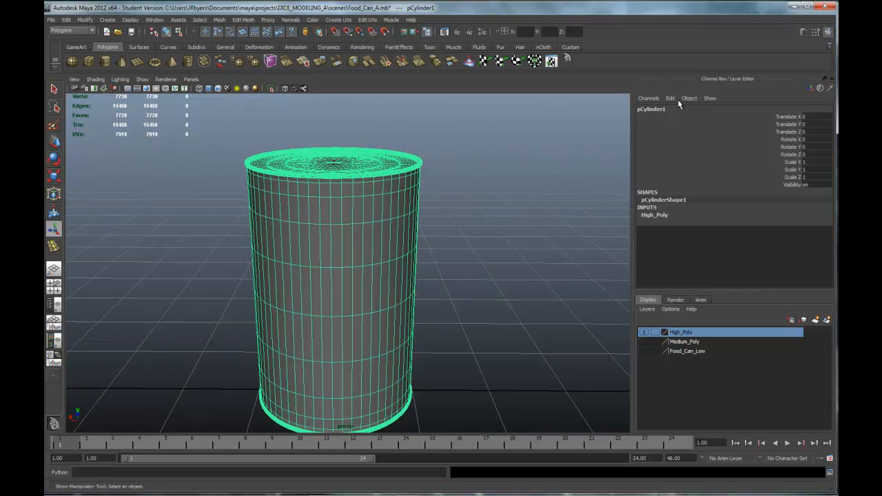
double_click(654, 110)
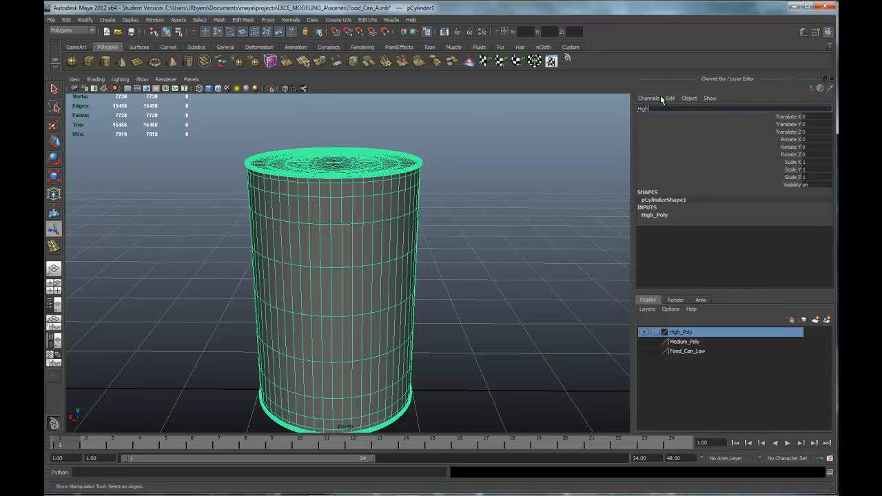
type("High_Poly")
key("Return")
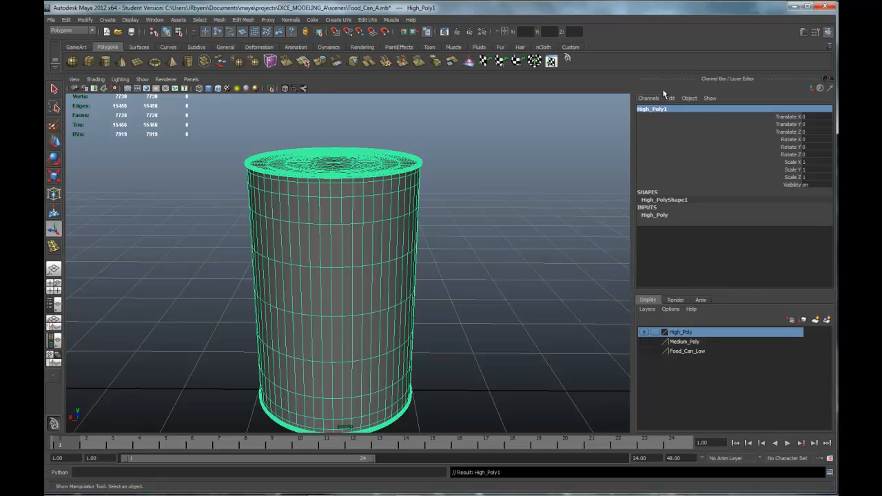
Hide the High_Poly layer, show the Food_Can_Low layer and select the low-poly can
left_click(643, 332)
left_click(641, 350)
left_click(352, 217)
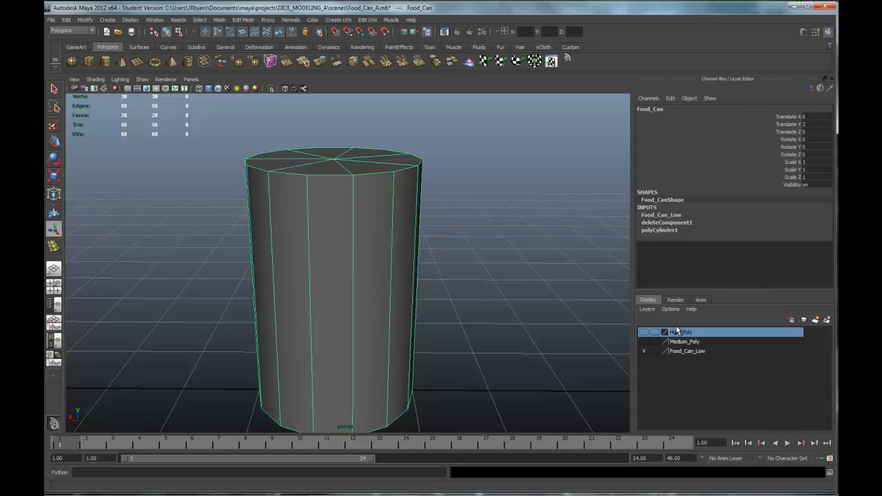
left_click_drag(467, 245, 407, 197, "alt")
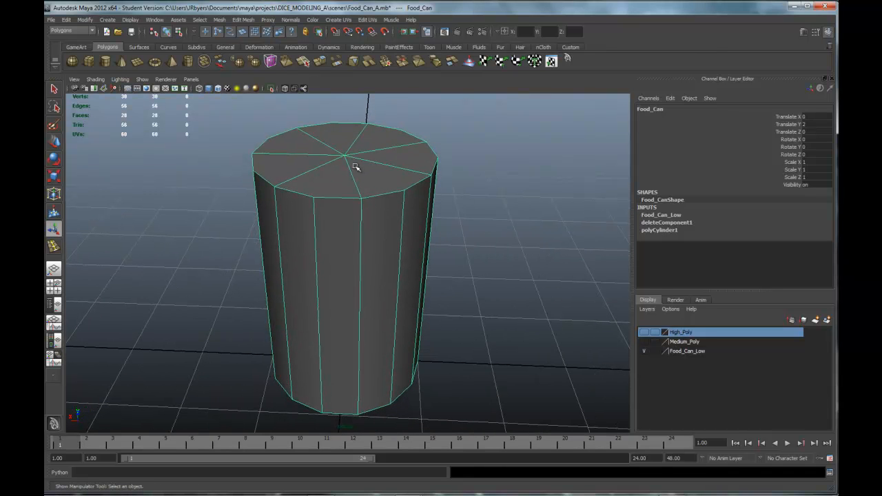
left_click(53, 21)
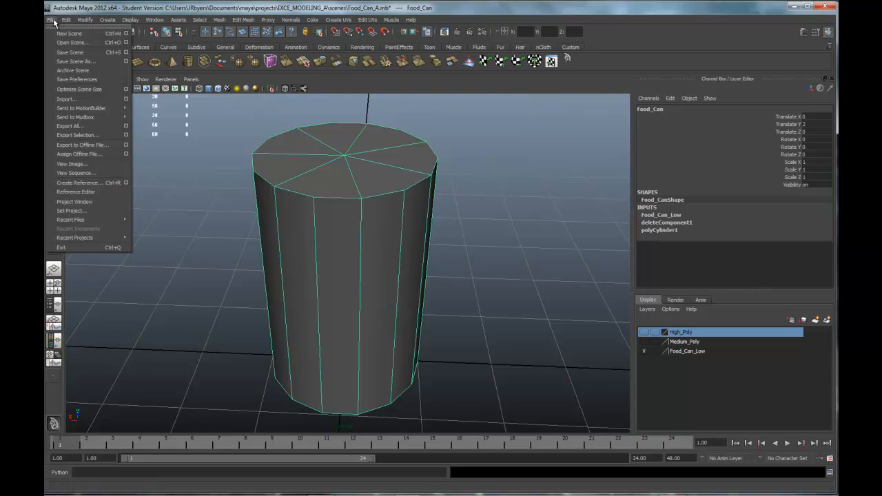
left_click(77, 61)
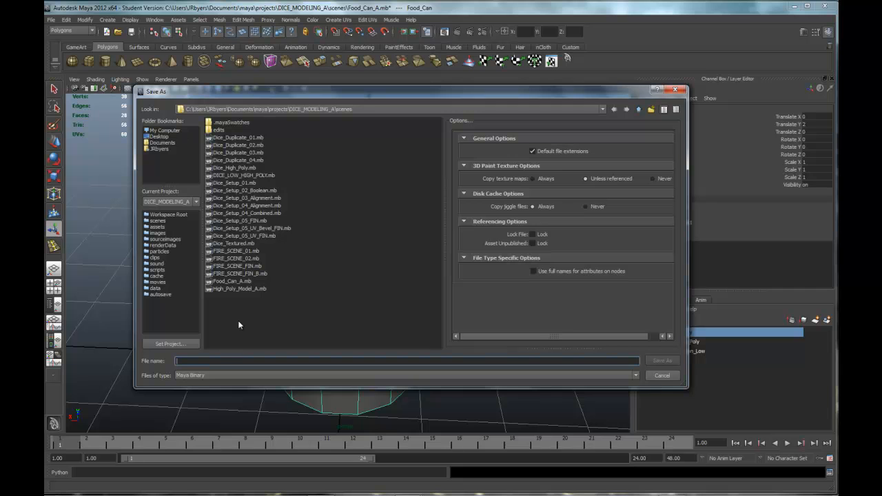
type("Food")
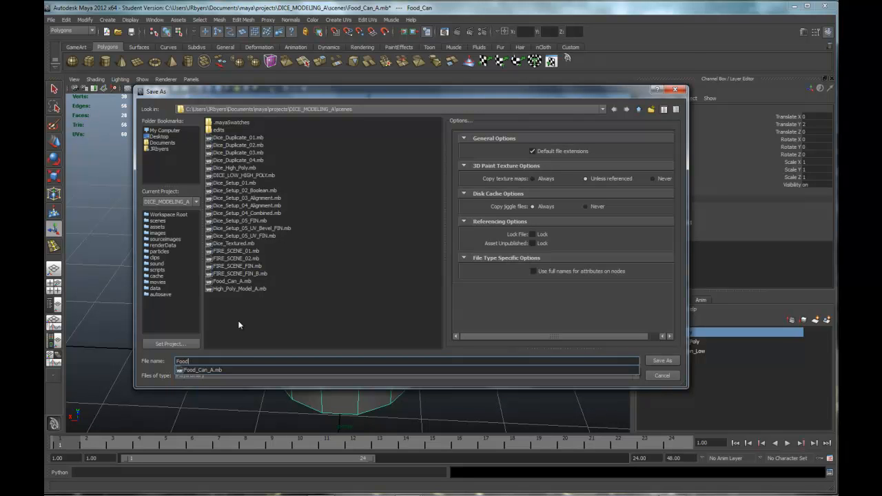
type("_Can_Low_Pol")
type("y")
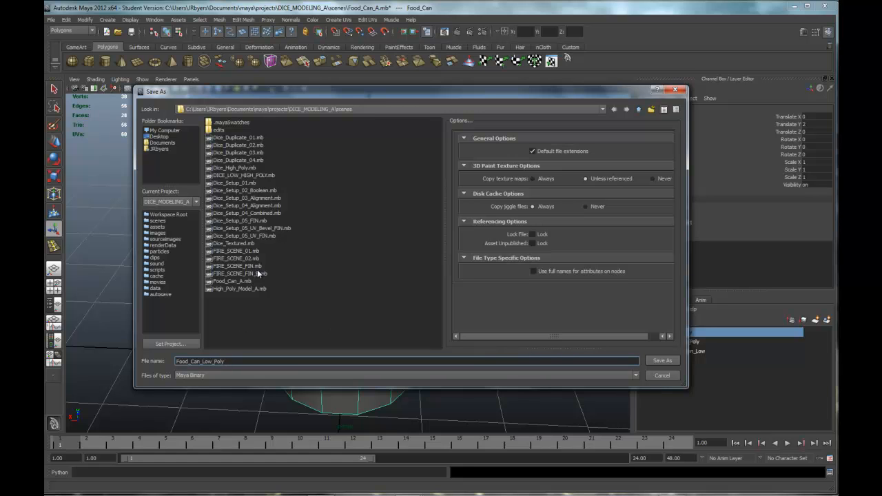
left_click(660, 376)
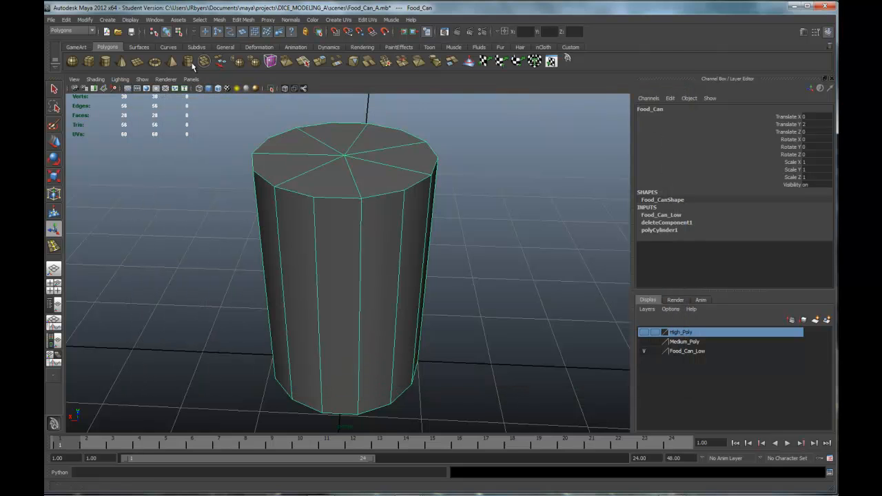
Check the file types offered in the Export Selection options for the low-poly can, and close the options without exporting
left_click(52, 21)
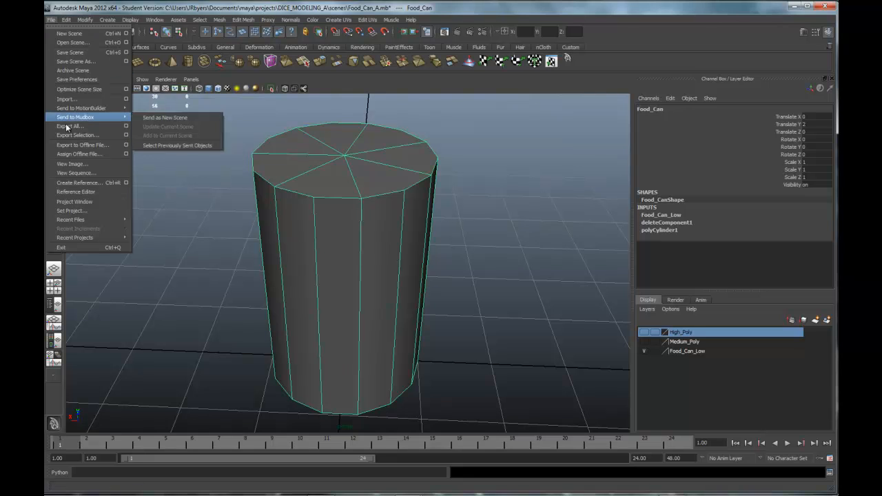
left_click(126, 136)
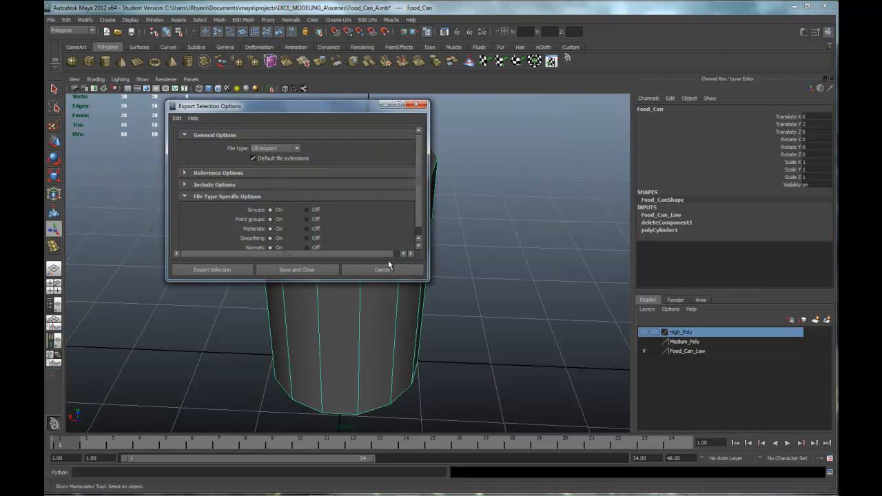
left_click(277, 149)
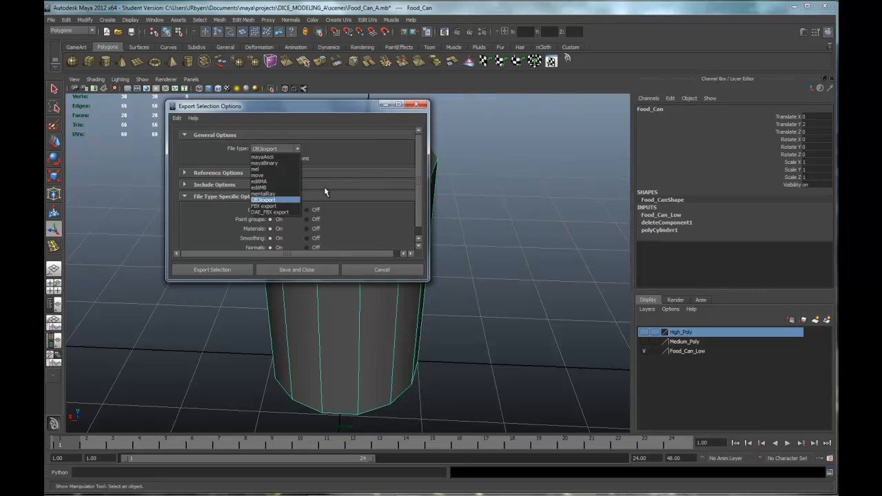
left_click(428, 103)
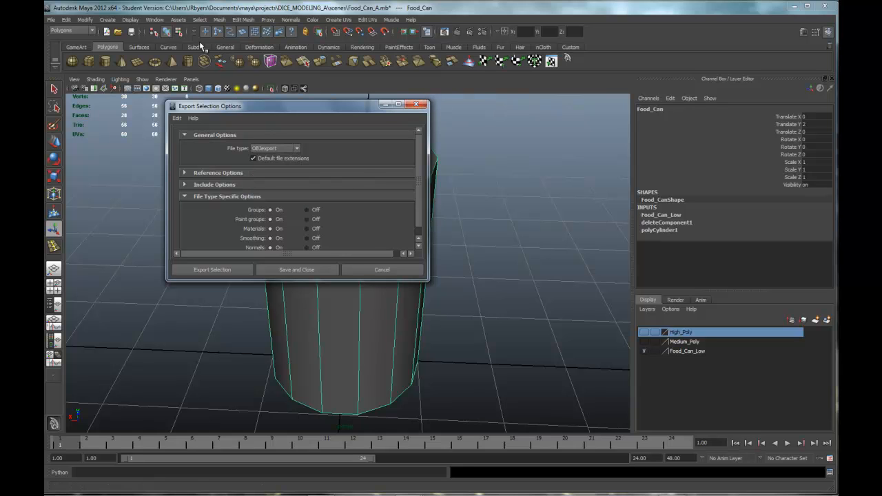
left_click(415, 104)
left_click(392, 95)
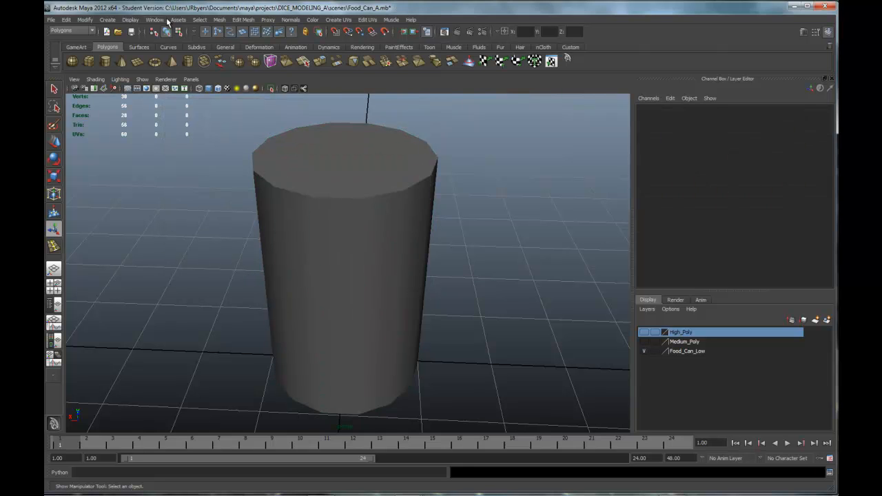
Check the loaded and auto-load status of objExport.mll in the Plug-in Manager
left_click(162, 19)
mouse_move(184, 69)
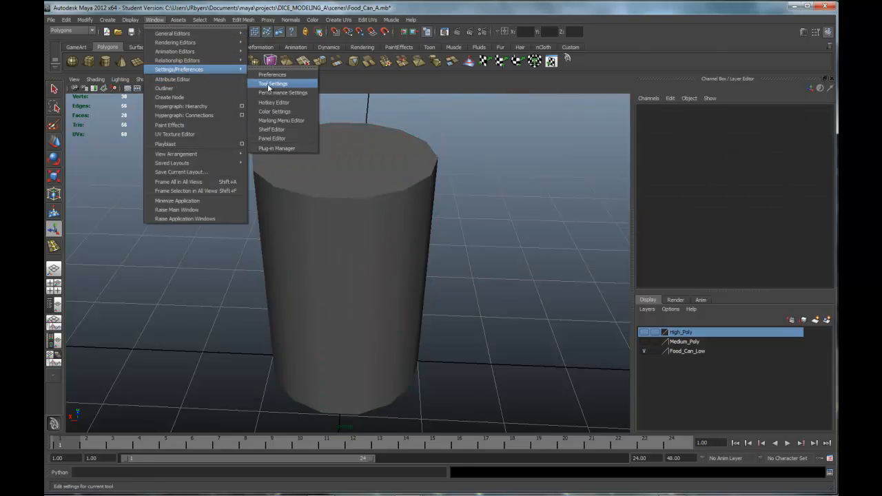
left_click(283, 148)
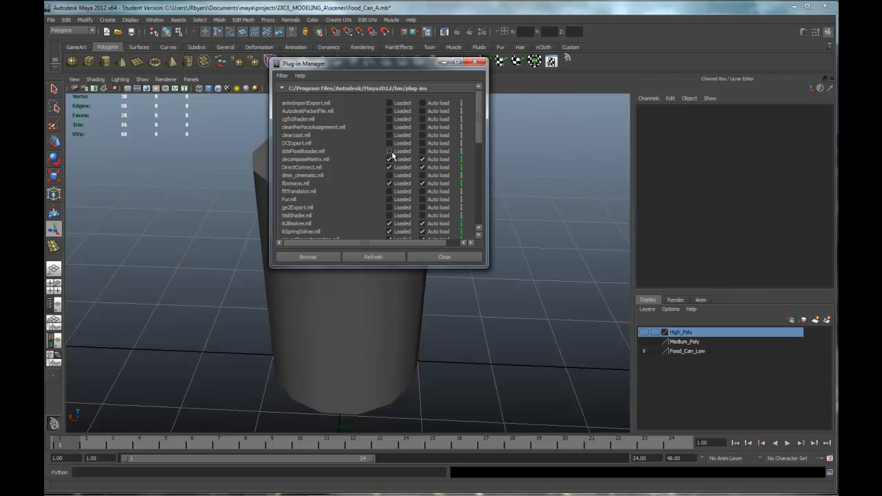
scroll(365, 189, "down", 4)
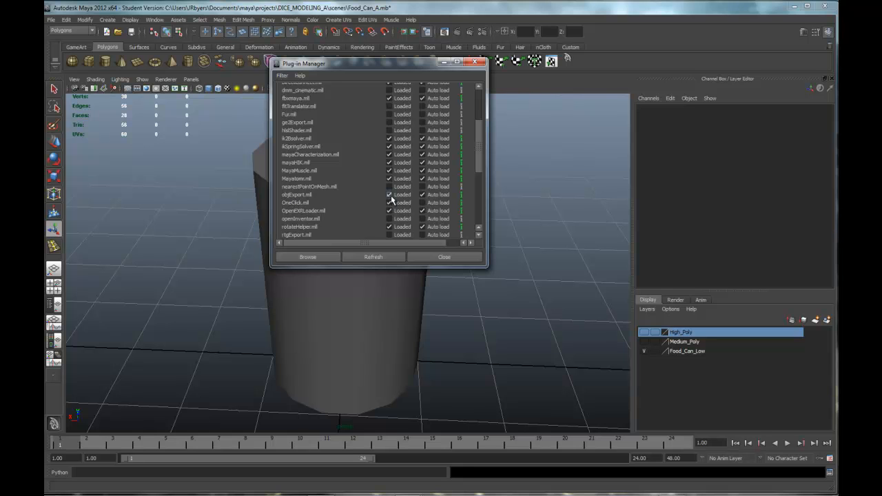
left_click(427, 201)
left_click(473, 63)
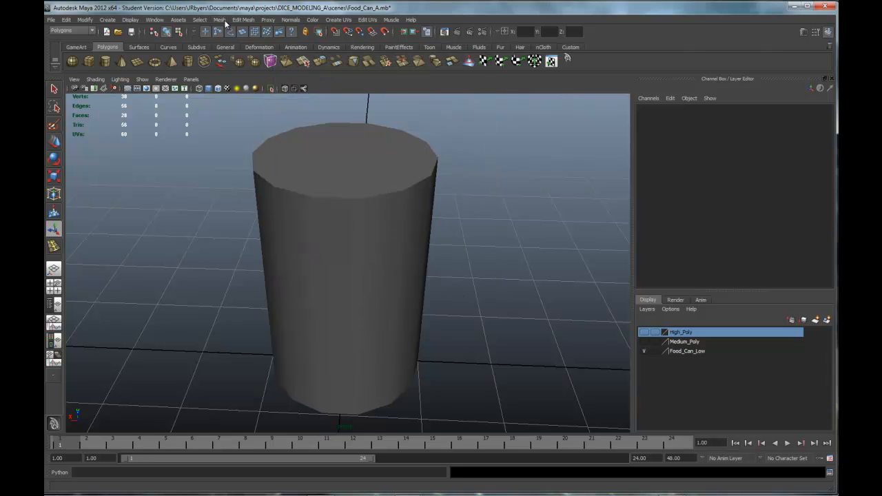
Reselect the low-poly can and choose OBJexport as the file type in the Export Selection options
left_click(65, 20)
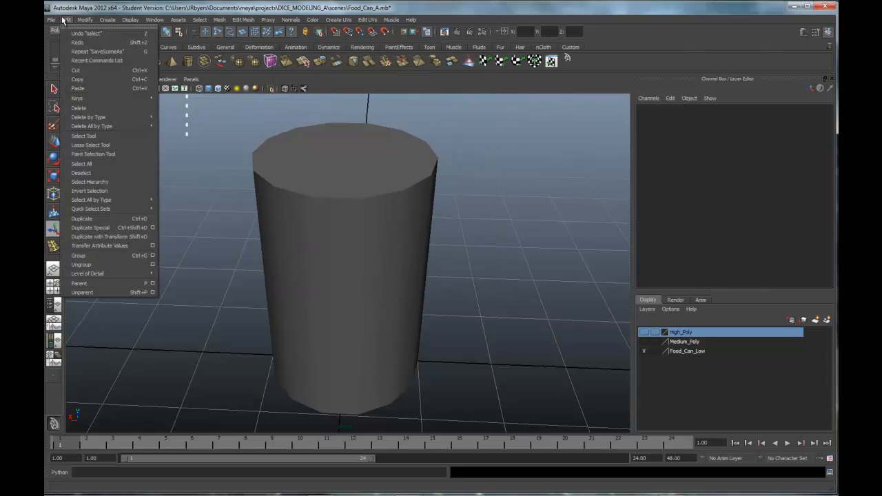
mouse_move(51, 20)
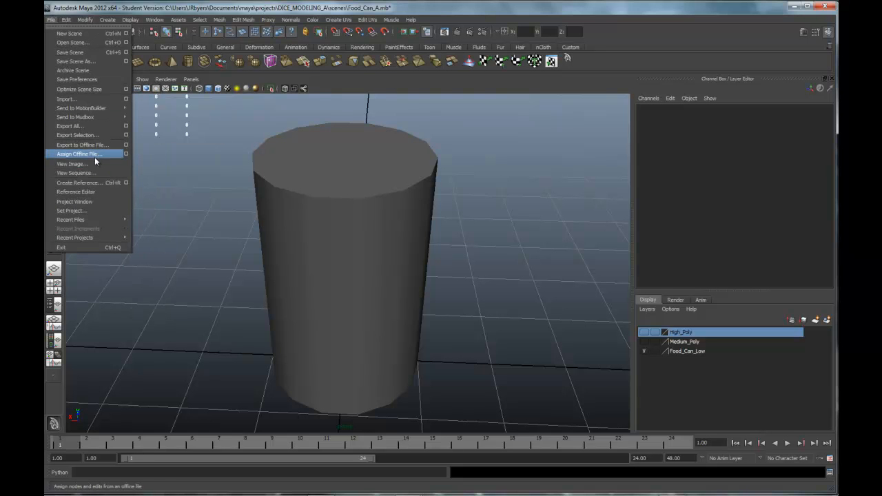
left_click(350, 202)
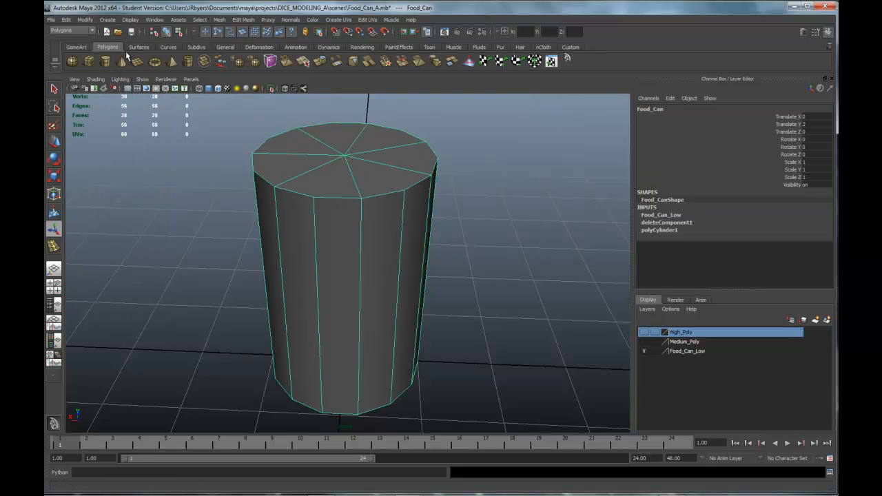
left_click(52, 20)
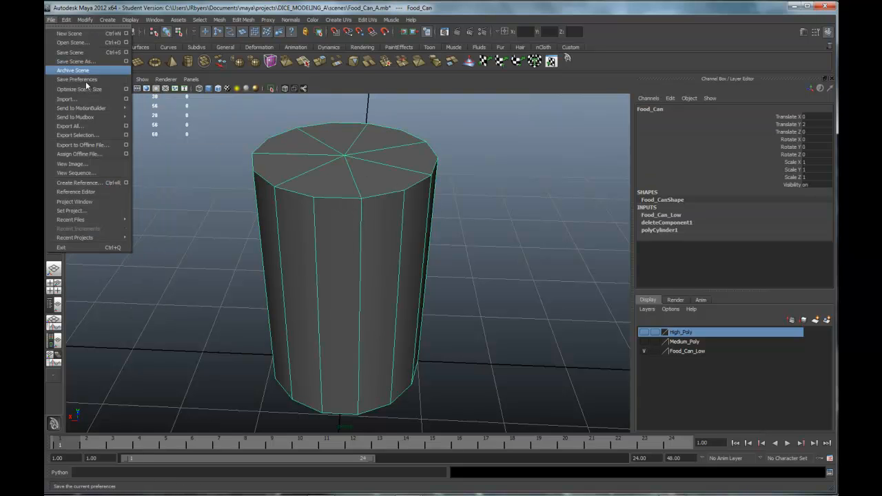
left_click(126, 135)
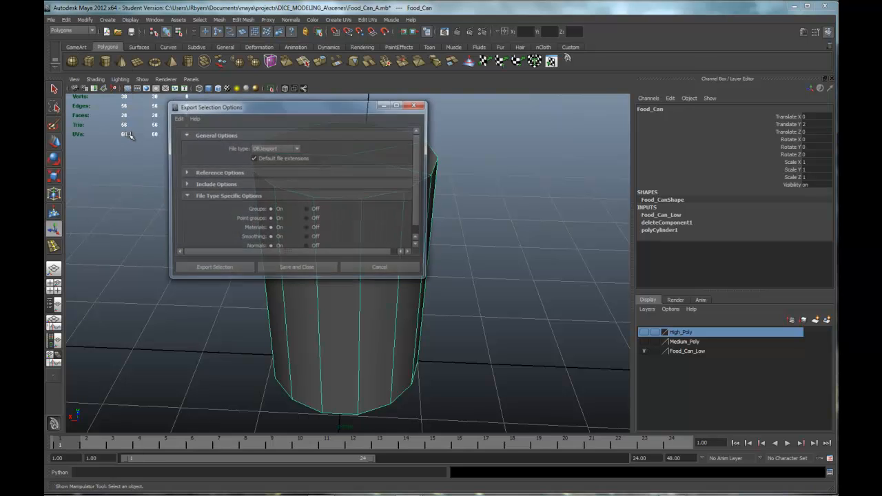
left_click(278, 150)
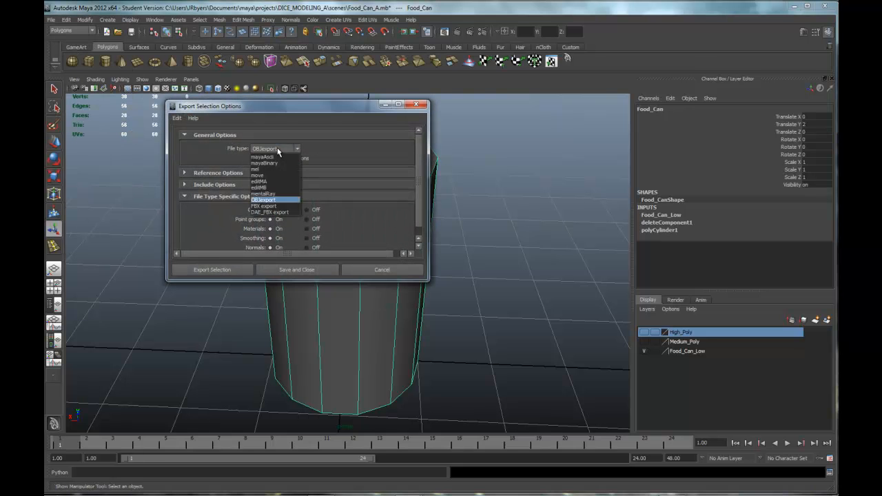
left_click(275, 201)
left_click(418, 246)
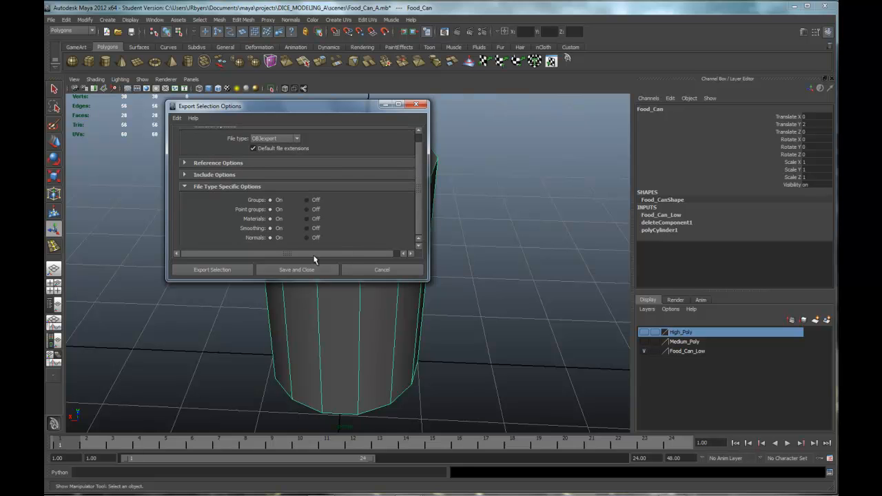
Export the selected low-poly can to the project's scenes folder as Food_Can_Low_Poly
left_click(246, 269)
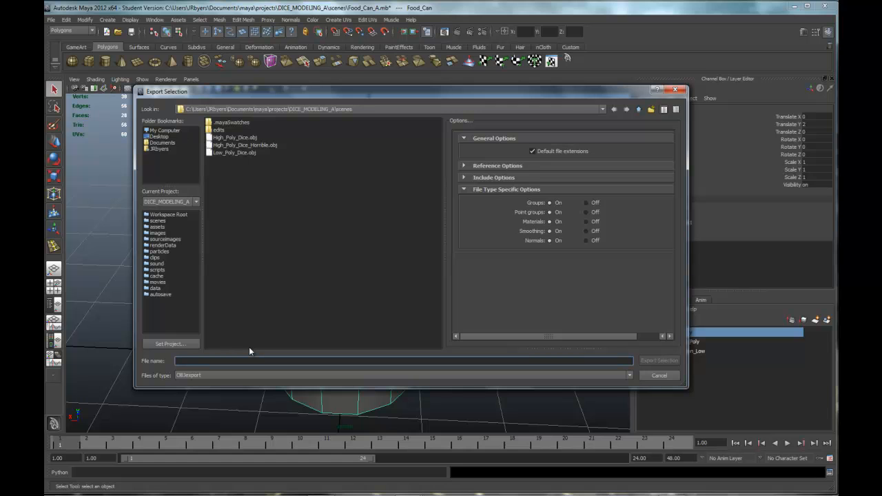
type("Food_Ca")
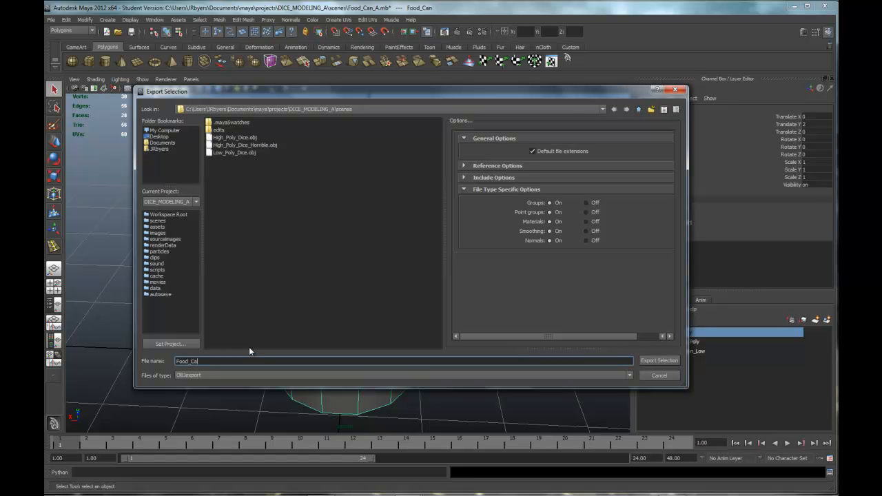
type("n_Low_Pol")
left_click(658, 360)
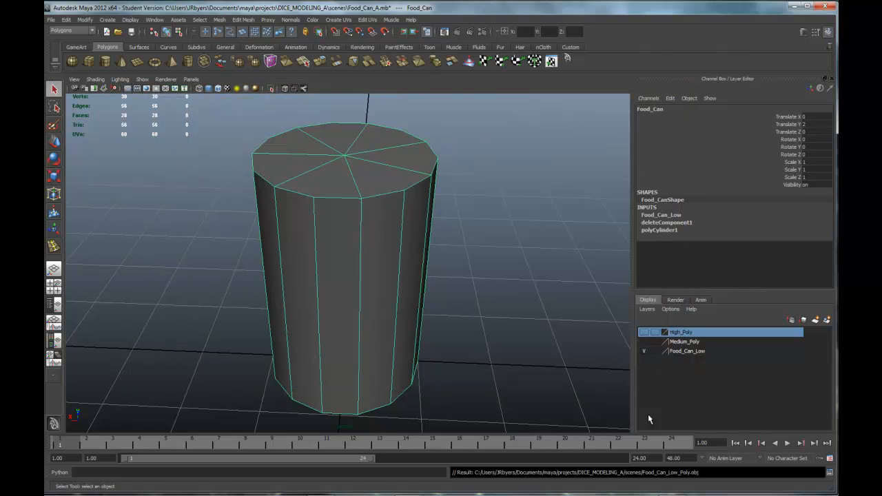
Hide the Food_Can_Low layer, show the High_Poly layer, and select the high-poly can
left_click(645, 350)
left_click(645, 332)
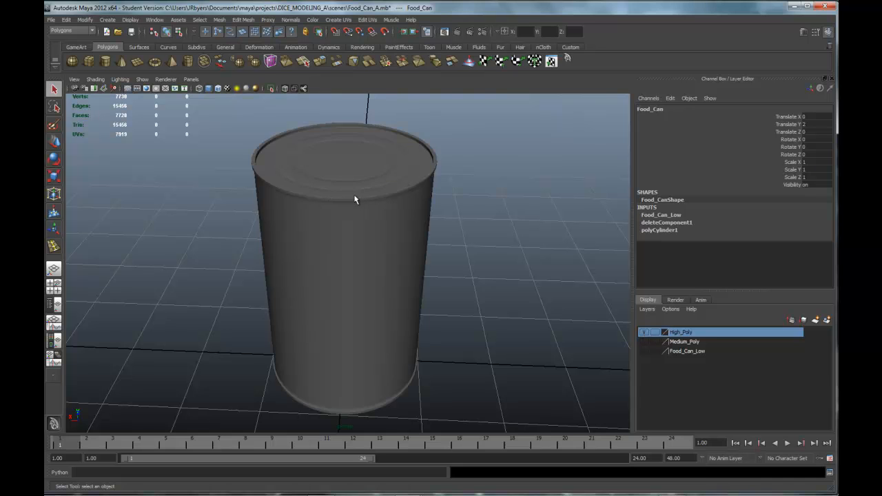
left_click(355, 199)
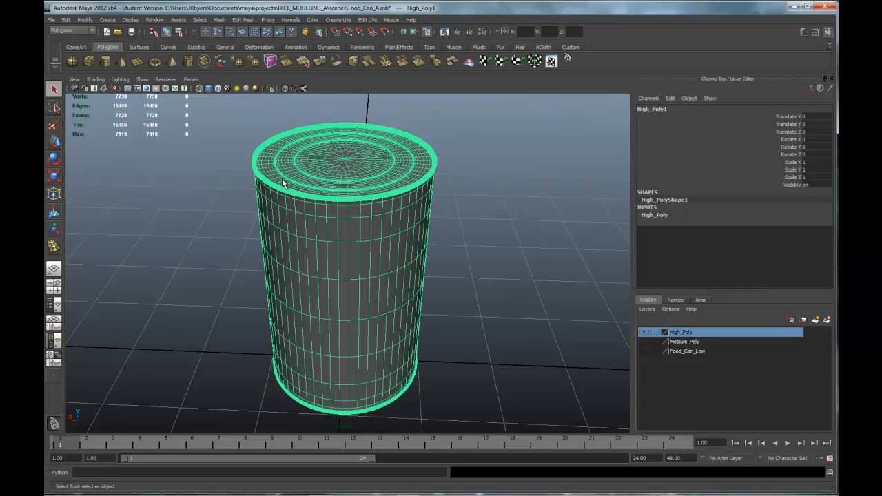
Export the selected high-poly can as OBJexport to the project's scenes folder, named Food_Can_High_Poly.obj
left_click(50, 20)
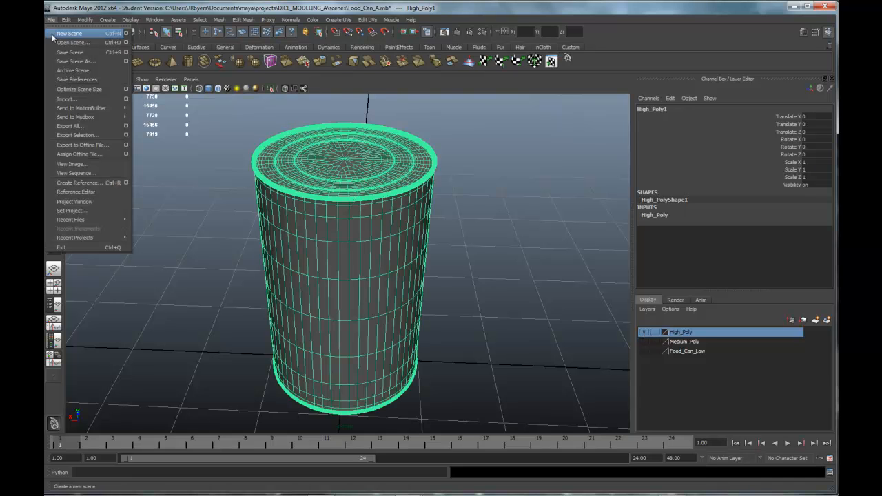
left_click(126, 135)
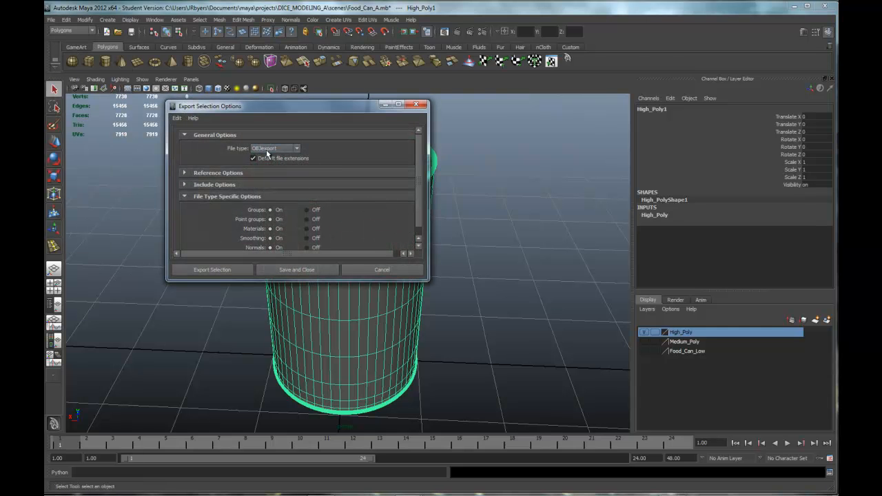
left_click(226, 271)
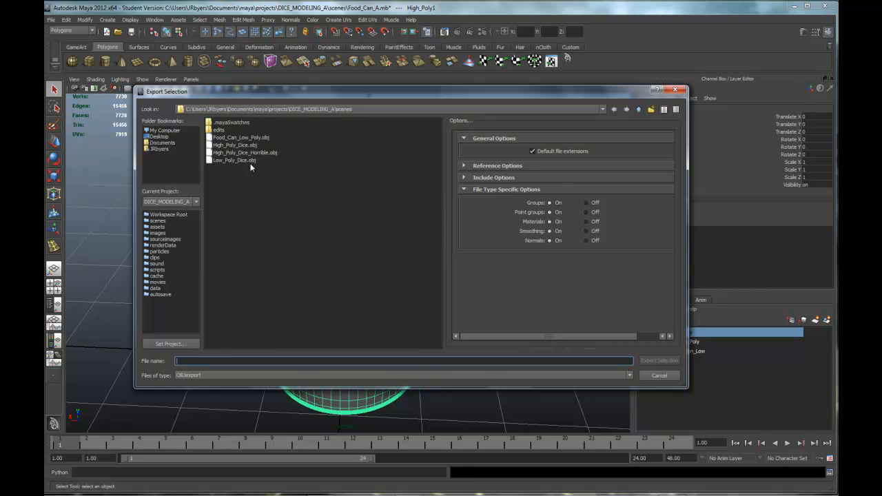
left_click(250, 138)
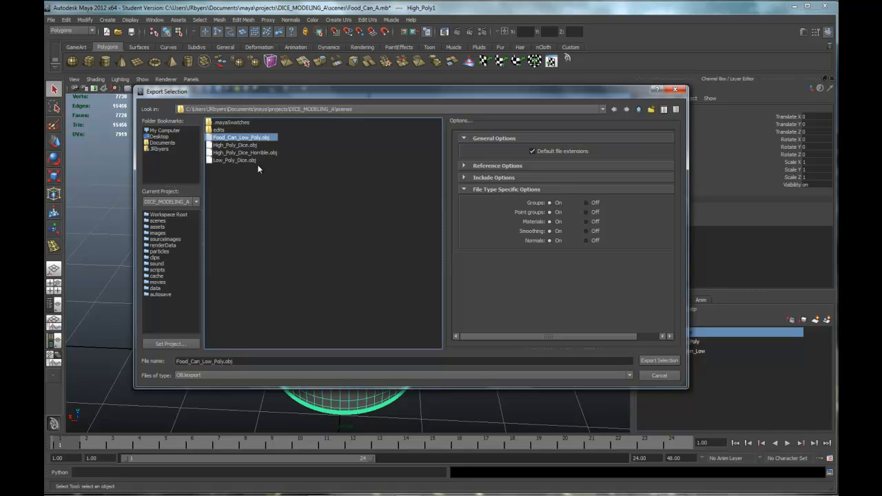
left_click(204, 361)
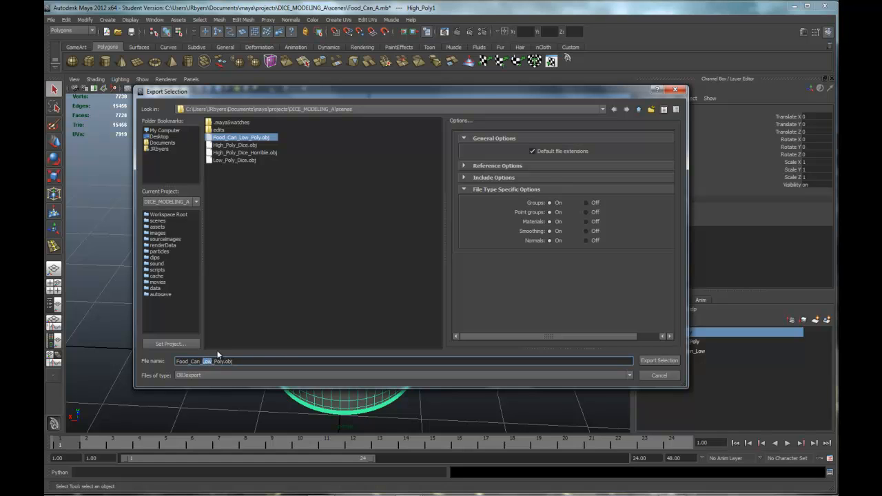
type("High")
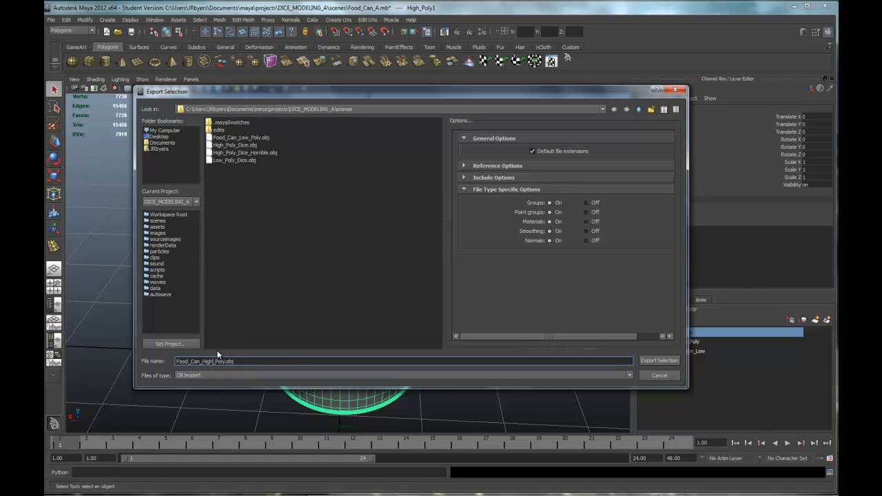
left_click(663, 361)
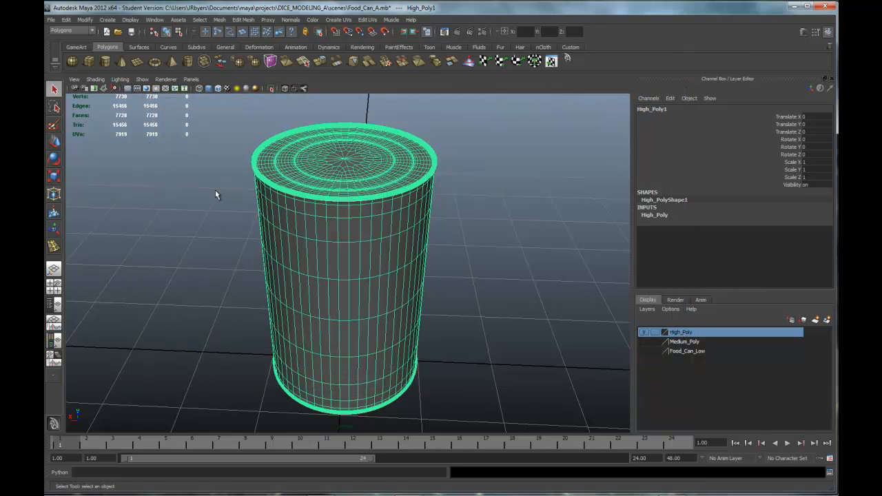
left_click(218, 195)
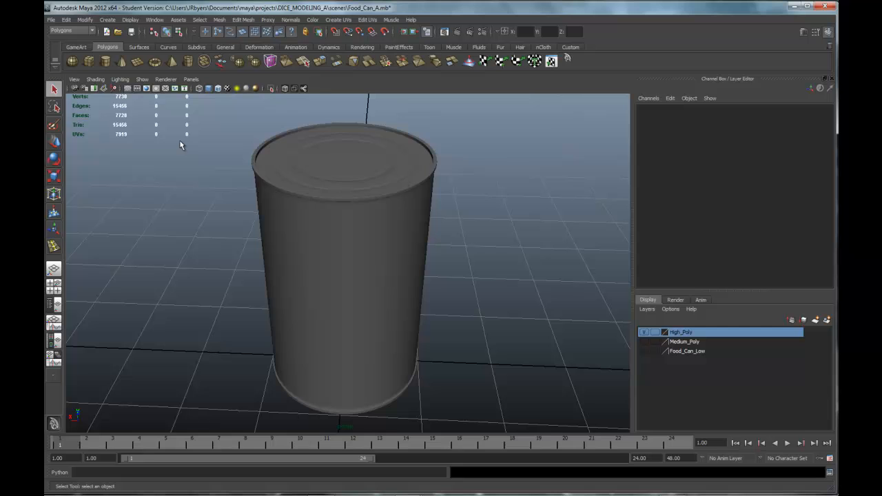
left_click(281, 168)
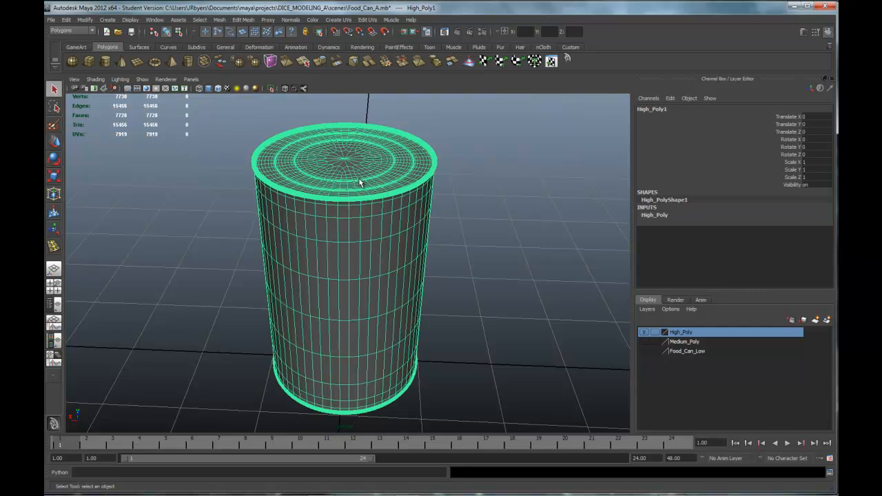
left_click(451, 276)
left_click_drag(450, 275, 439, 274, "alt")
middle_click_drag(399, 194, 391, 202, "alt")
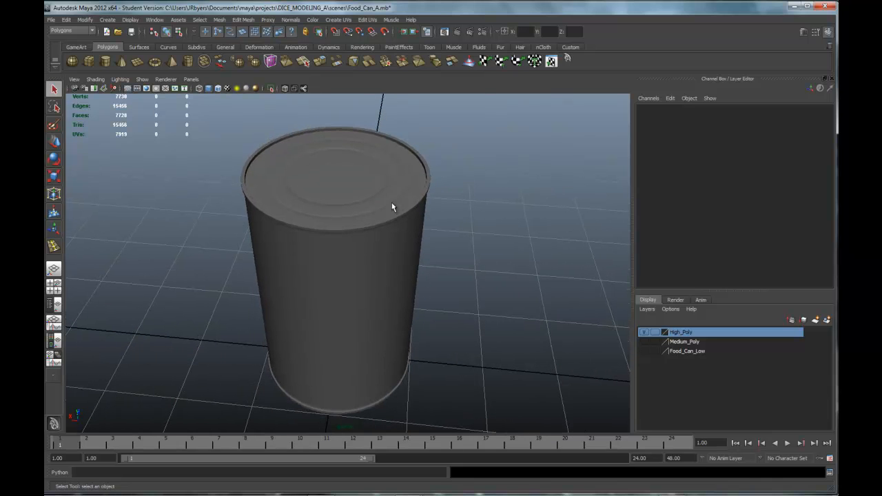
left_click(376, 194)
left_click(470, 162)
Save the scene in the project's scenes folder as Food_Can_FIN.mb, accepting the student version notice
left_click(50, 20)
left_click(66, 53)
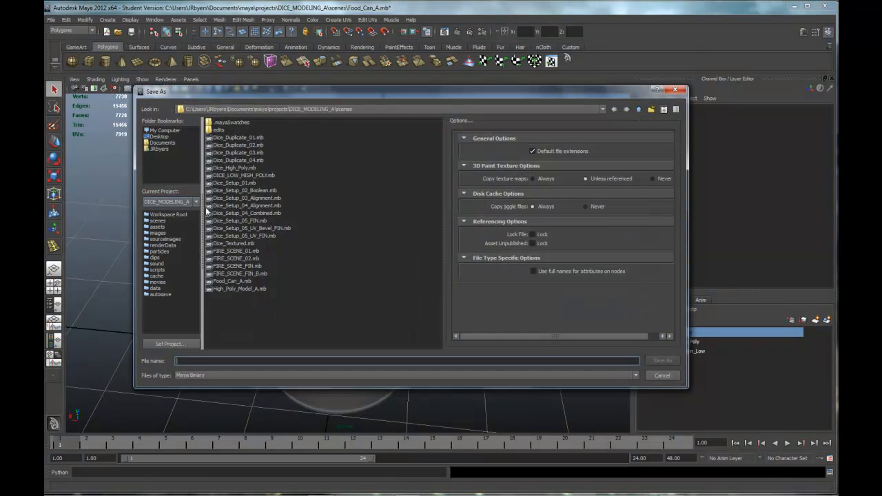
left_click(249, 279)
left_click(206, 362)
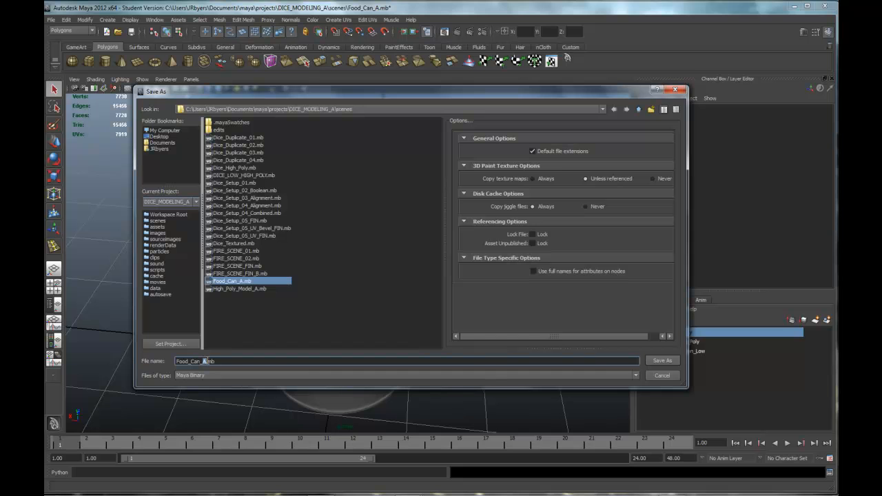
key("BackSpace")
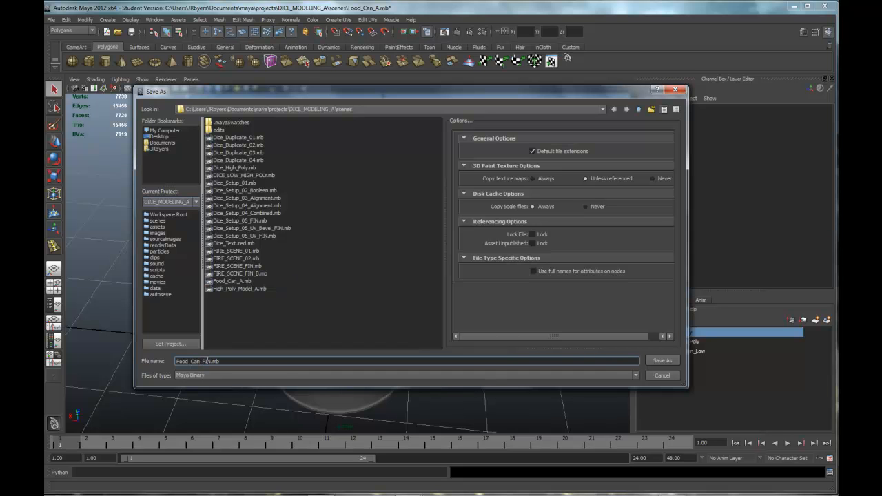
left_click(664, 360)
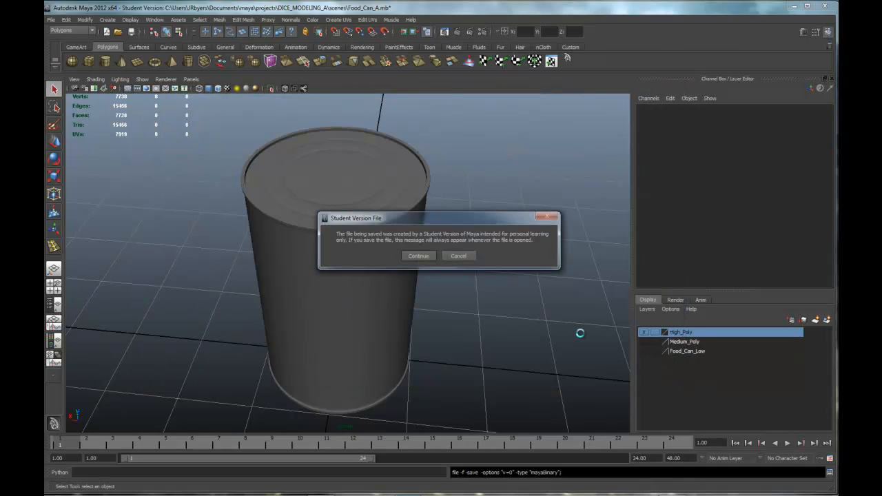
left_click(419, 255)
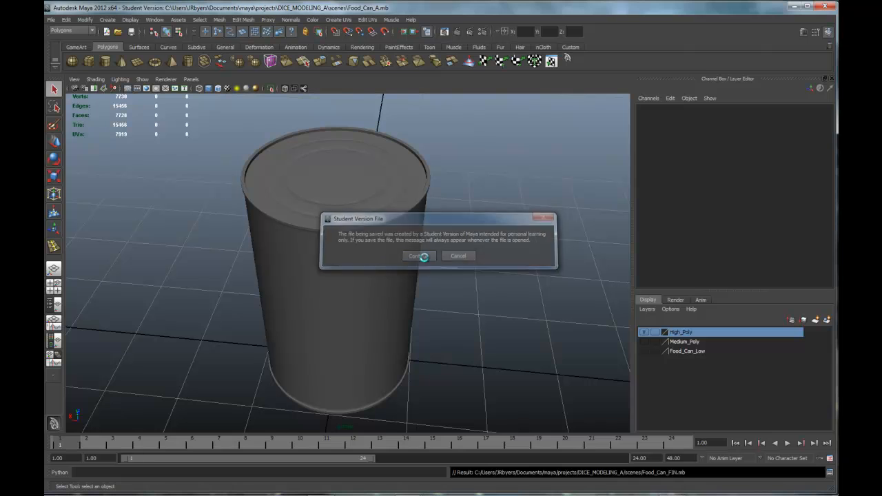
Show the Food_Can_Low layer, hide the High_Poly layer, and select the low-poly can
left_click(643, 350)
left_click(643, 332)
scroll(400, 241, "down", 5)
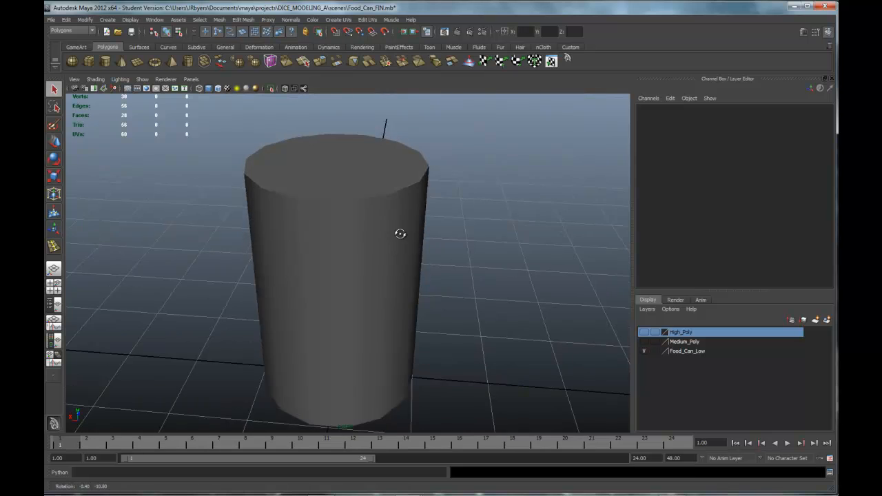
left_click(372, 232)
left_click_drag(409, 225, 403, 186, "alt")
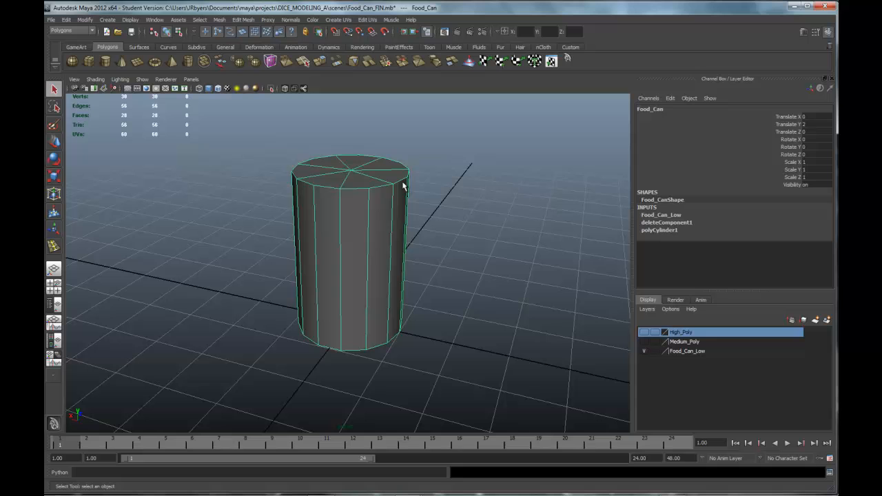
Reset the Automatic Mapping options to their defaults and project six-plane automatic UVs onto the low-poly can
left_click(344, 21)
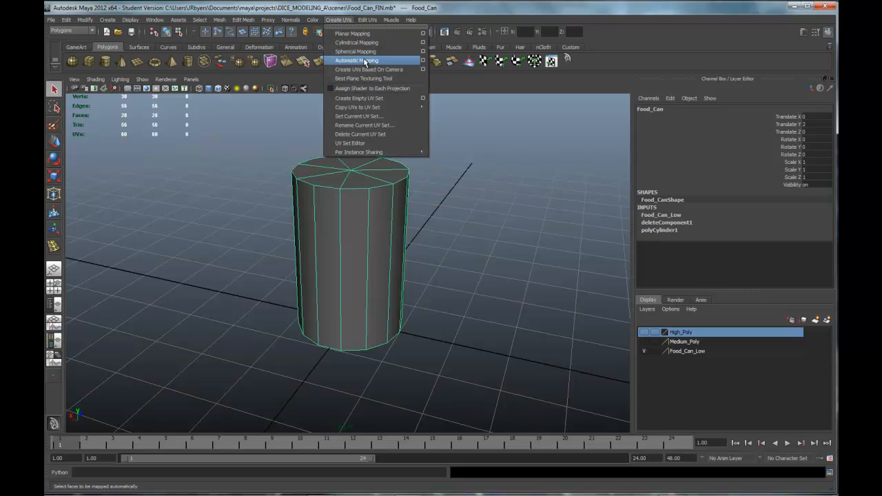
left_click(423, 60)
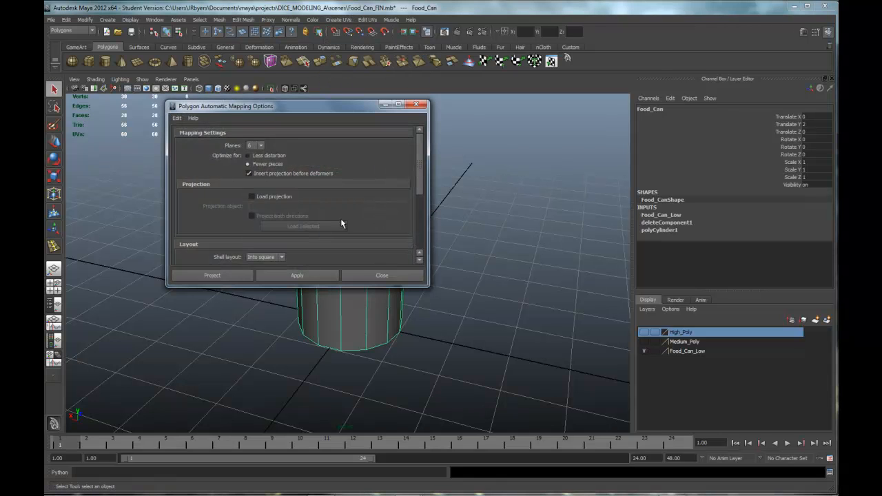
left_click(183, 118)
left_click(198, 136)
left_click(239, 275)
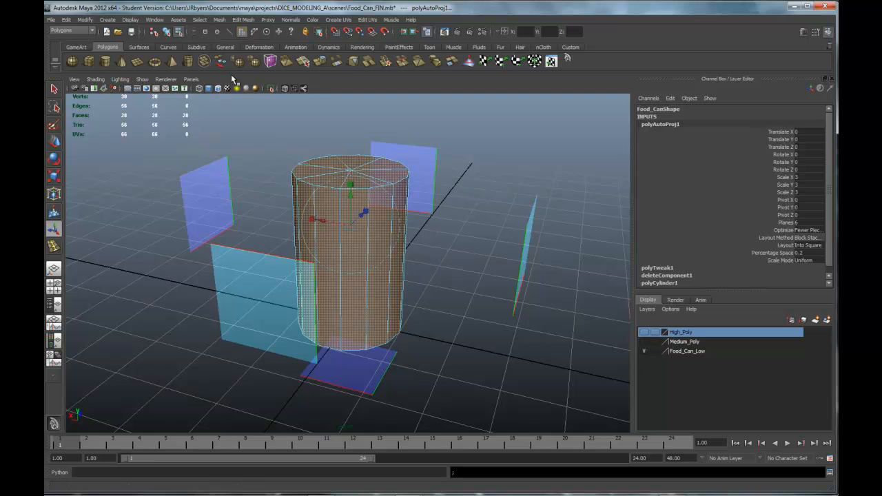
Open the UV Texture Editor on the can's new UV layout and switch to UV selection
left_click(156, 20)
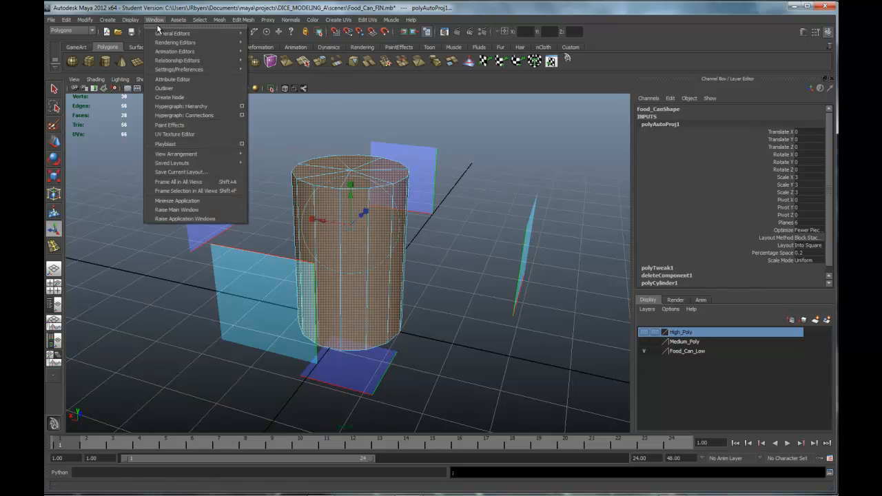
left_click(175, 133)
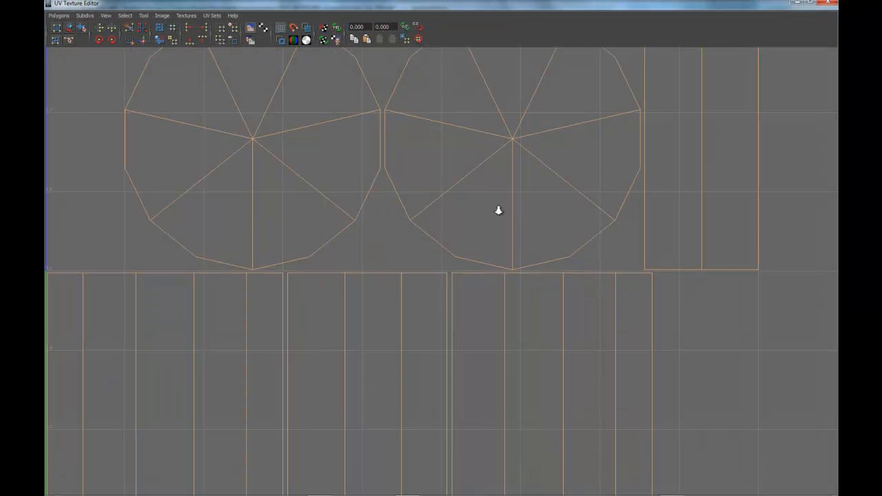
scroll(498, 211, "down", 3)
scroll(502, 222, "down", 1)
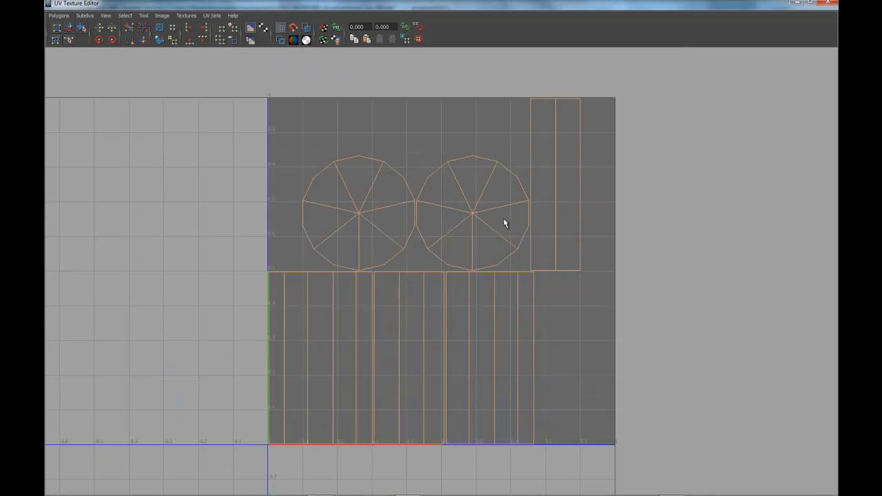
middle_click_drag(507, 290, 500, 230, "alt")
right_click_drag(484, 131, 513, 134)
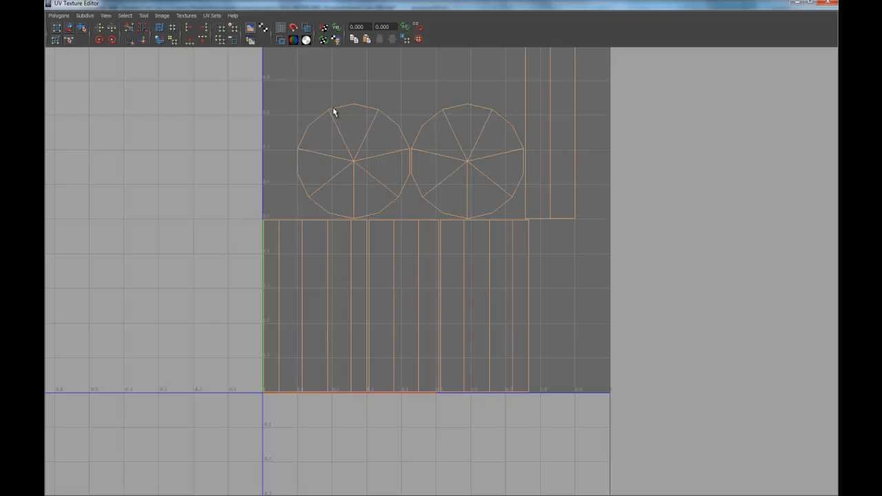
Move the two round cap UV shells out of the 0–1 texture square, stacking them beside its left edge
left_click(378, 110)
right_click_drag(358, 105, 416, 187)
key("w")
left_click_drag(353, 161, 150, 126)
left_click_drag(375, 88, 525, 132)
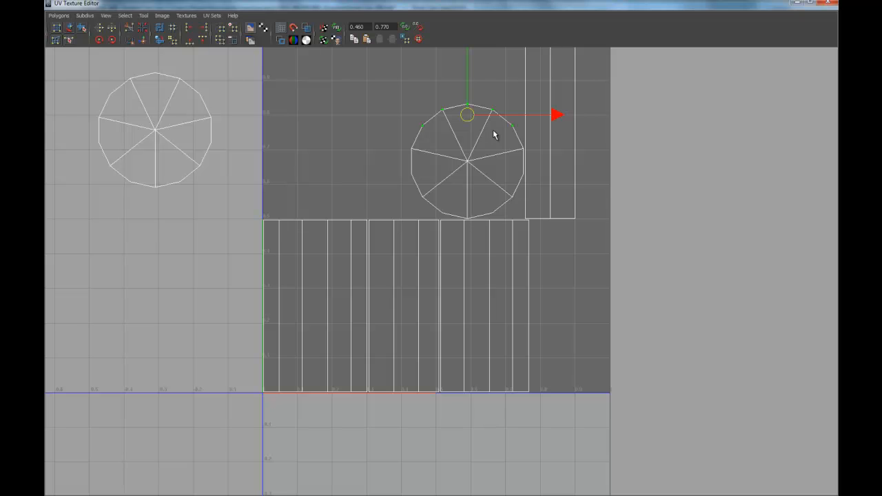
key("g")
scroll(480, 163, "down", 2)
left_click_drag(462, 181, 210, 271)
Move the two-face and four-face side-wall shells to the right of the texture square and line them up side by side
left_click_drag(477, 88, 583, 115)
key("g")
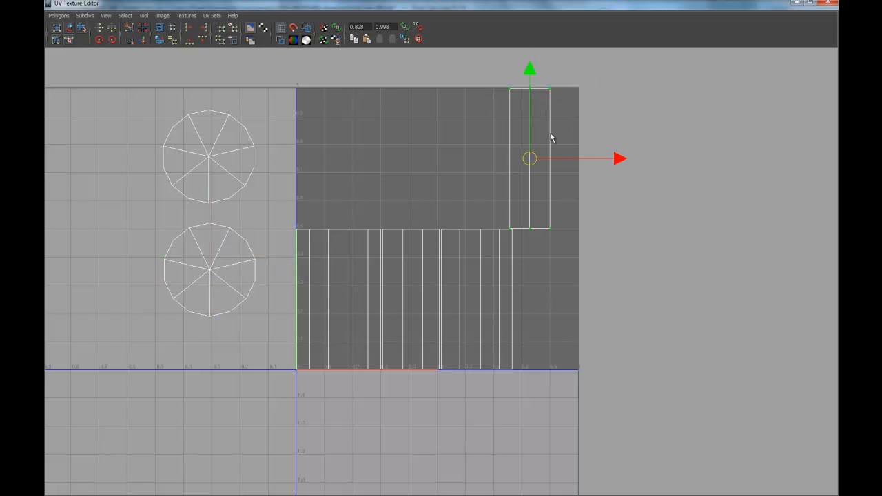
left_click_drag(533, 158, 670, 179)
left_click_drag(492, 219, 550, 268)
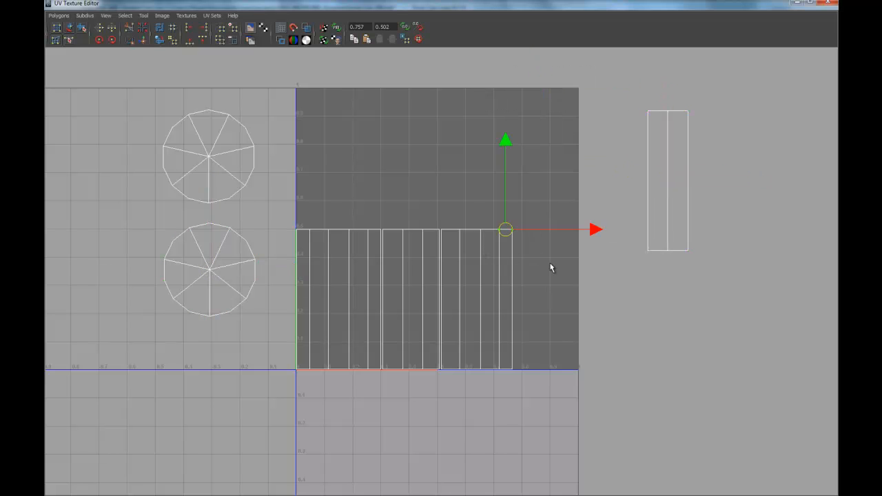
key("g")
left_click_drag(475, 299, 739, 340)
left_click_drag(618, 99, 741, 147)
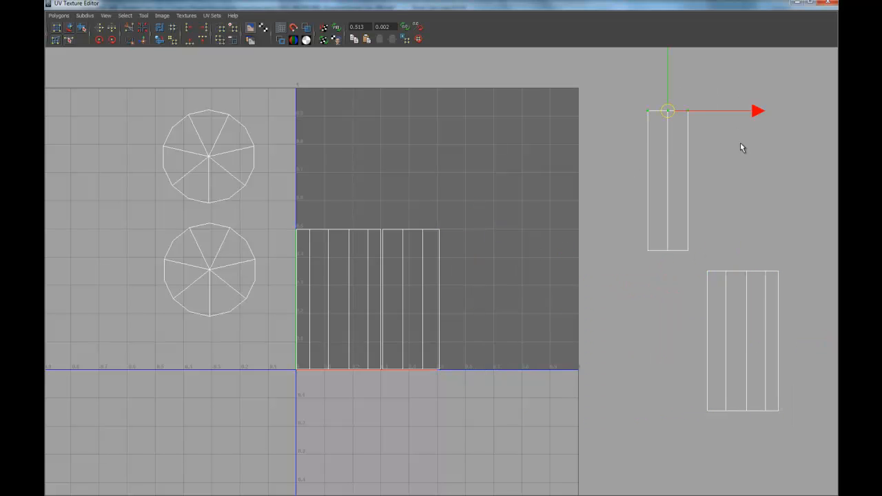
key("g")
left_click_drag(669, 181, 658, 346)
Move the three-face and five-face side-wall shells out of the texture square, completing the row of four wall shells
left_click(436, 235)
key("g")
left_click_drag(414, 296, 808, 317)
scroll(627, 283, "down", 3)
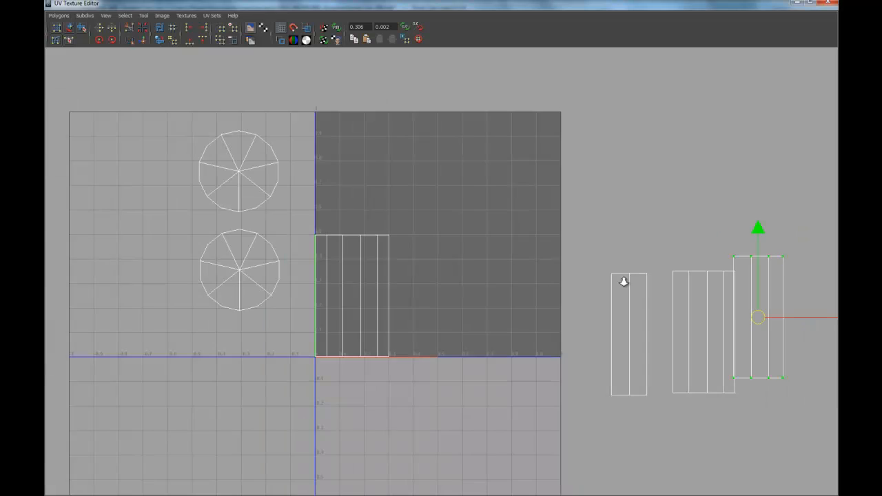
middle_click_drag(651, 147, 512, 124, "alt")
left_click_drag(562, 295, 578, 303)
left_click_drag(218, 210, 307, 256)
right_click_drag(306, 253, 289, 257, "ctrl")
left_click_drag(230, 273, 634, 301)
scroll(580, 292, "up", 2)
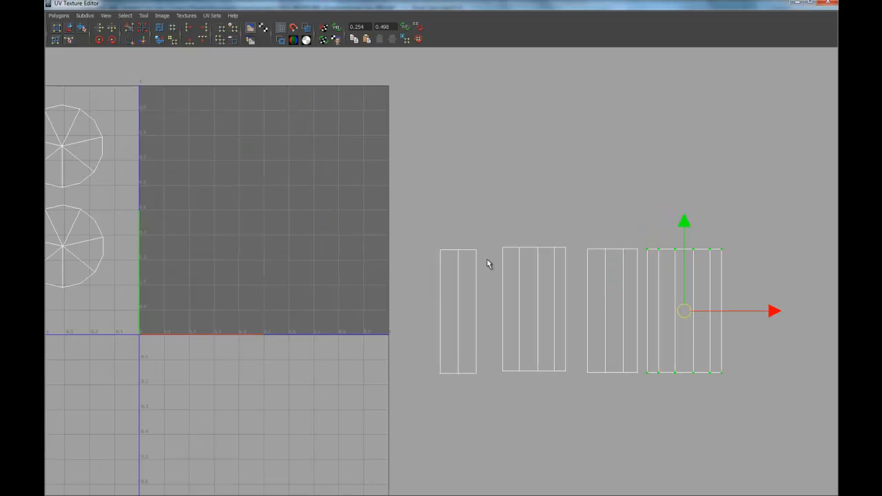
Select the outer border edges of the wall shells to check which shells share a seam, and minimize the UV Texture Editor
right_click(474, 247)
right_click_drag(473, 232, 472, 233)
left_click(476, 272)
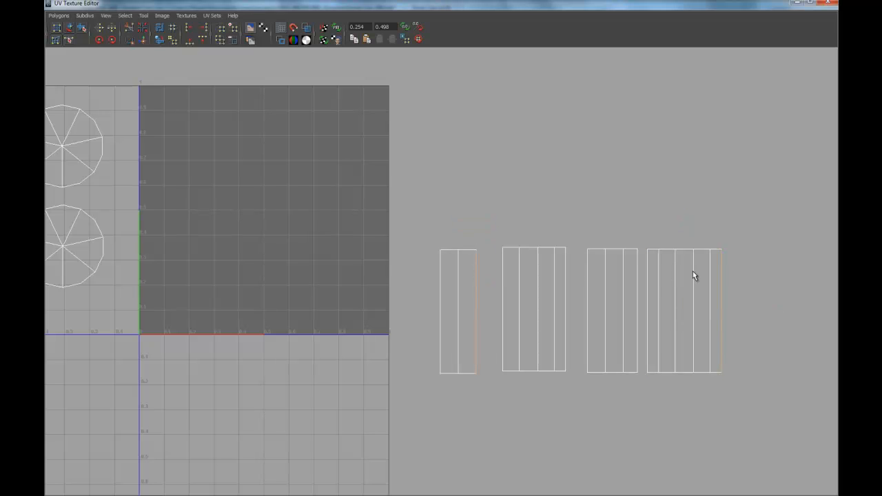
left_click(502, 284)
right_click_drag(514, 204, 458, 183, "alt")
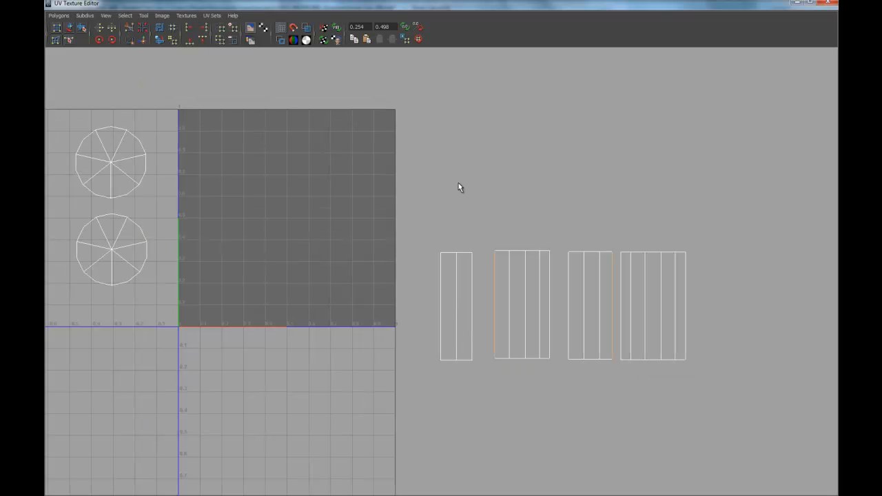
left_click(797, 4)
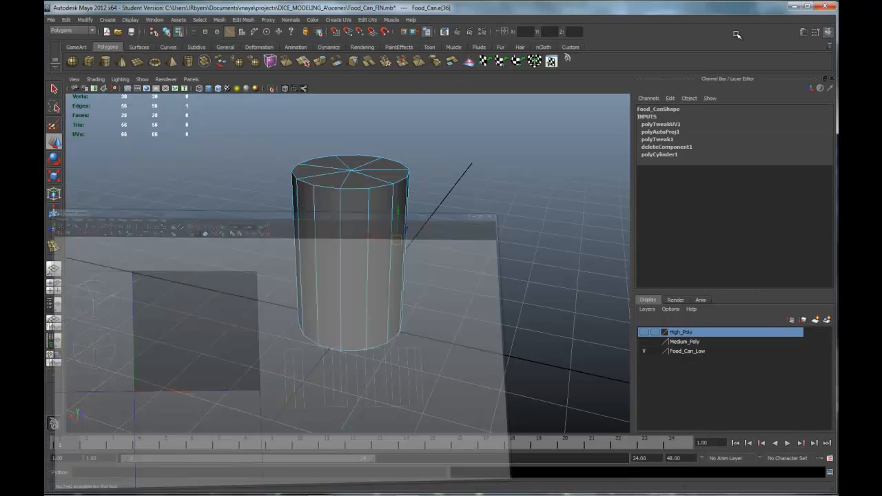
Check the can's side seam by selecting a vertical wall edge on the model and the outer edge of the five-face wall shell
left_click_drag(498, 247, 356, 303, "alt")
scroll(404, 304, "down", 4)
left_click_drag(463, 323, 440, 209, "alt")
left_click(360, 233)
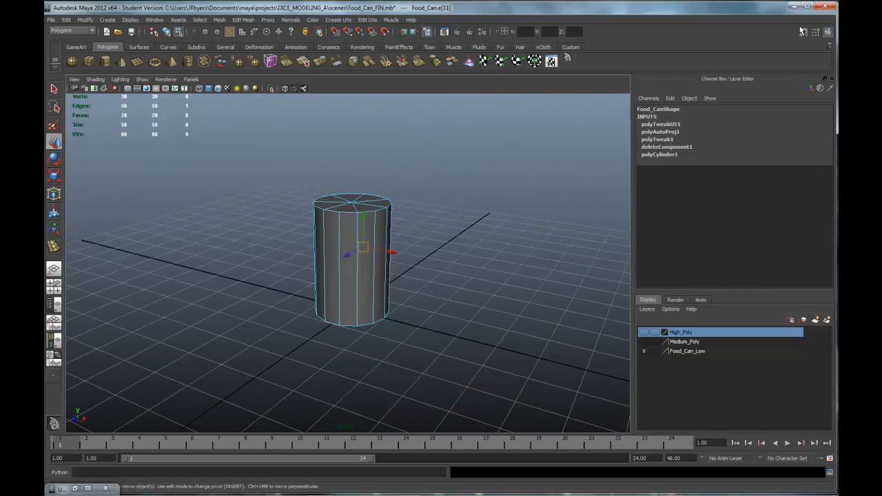
left_click(88, 488)
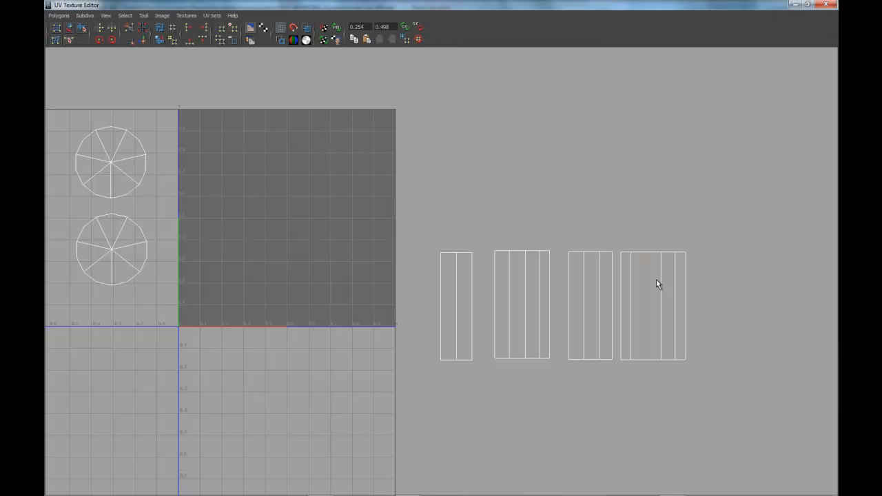
left_click(621, 271)
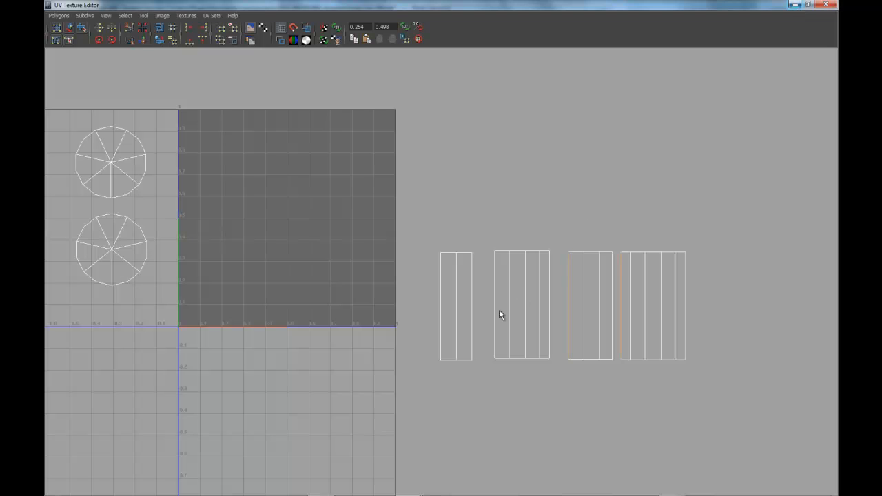
Select all faces of the four side-wall shells and project them with Cylindrical Mapping, keeping the existing UV set
mouse_move(500, 309)
right_mouse_down()
mouse_move(507, 307)
mouse_move(511, 322)
mouse_move(502, 317)
right_mouse_up()
left_click_drag(403, 219, 779, 352)
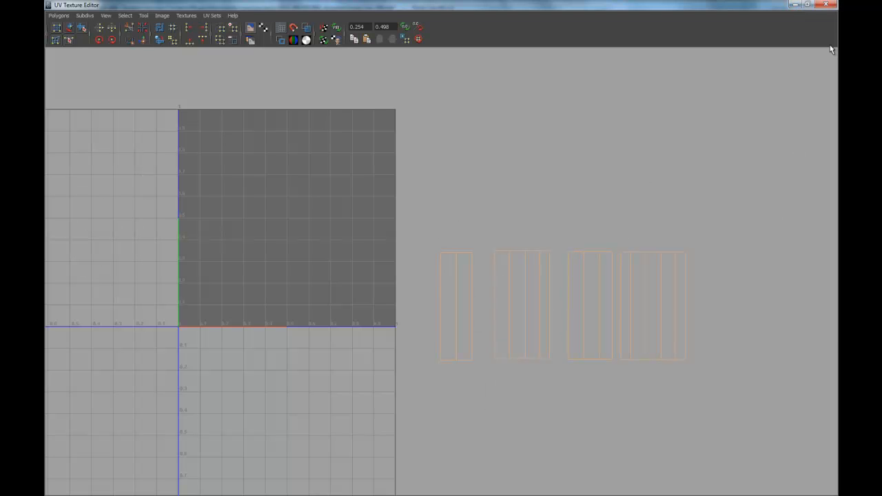
left_click(794, 4)
left_click_drag(463, 282, 407, 232, "alt")
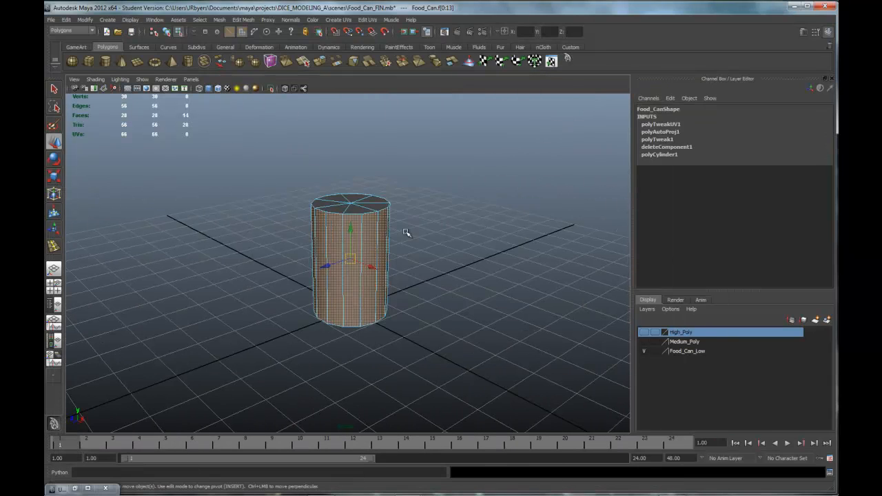
key("space")
left_click(464, 269)
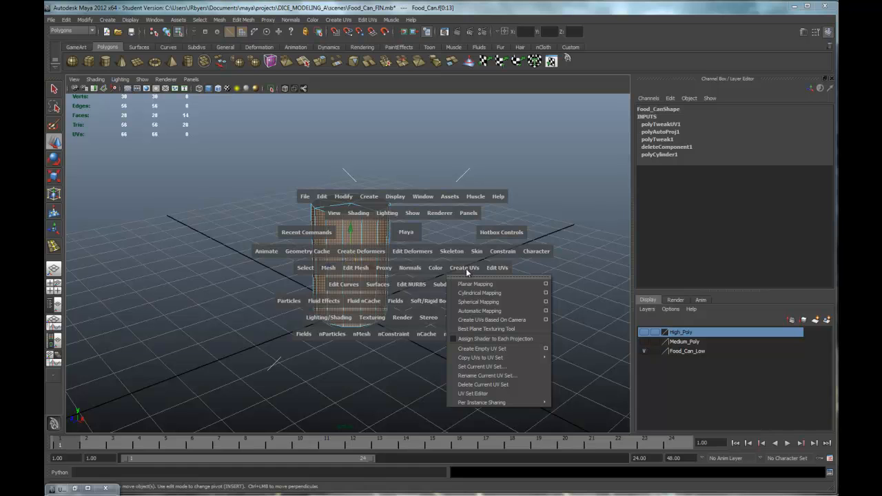
left_click(545, 293)
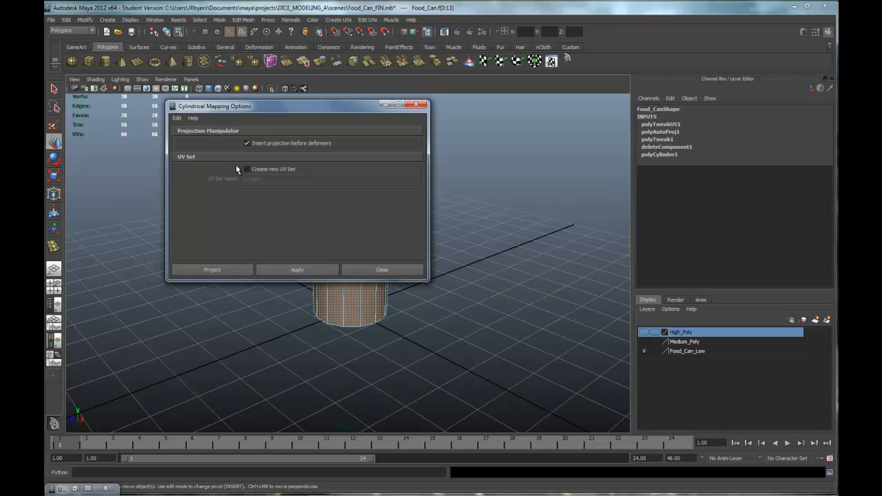
left_click(236, 270)
left_click_drag(441, 294, 411, 328, "alt")
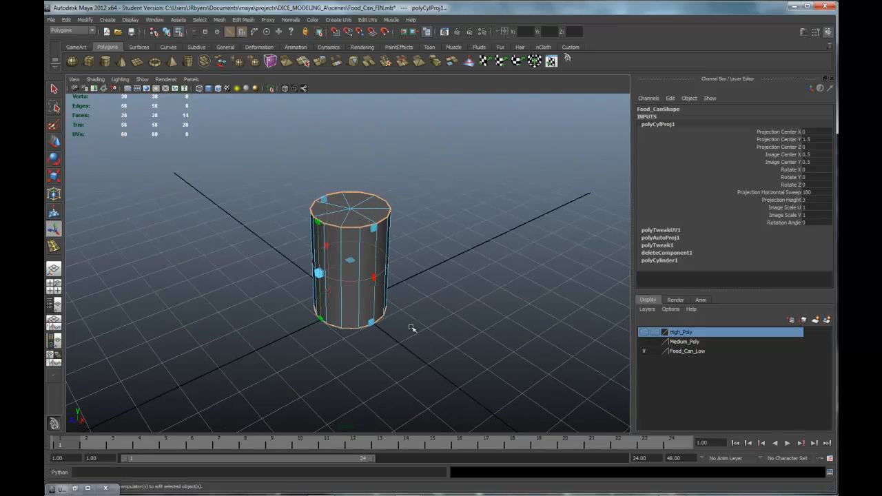
Select the UVs of the projected side wall, then scale and move the shell into the lower half of the 0–1 texture square
left_click(95, 487)
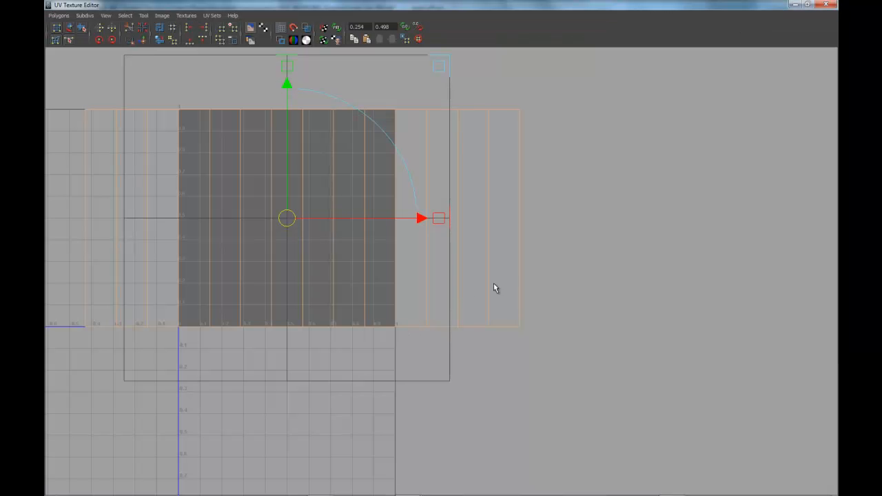
scroll(528, 266, "down", 3)
scroll(528, 266, "down", 1)
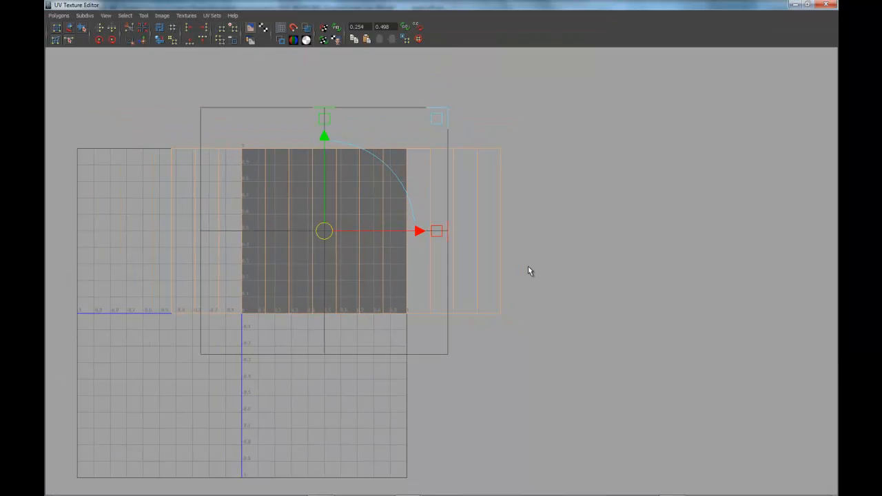
right_click(463, 149)
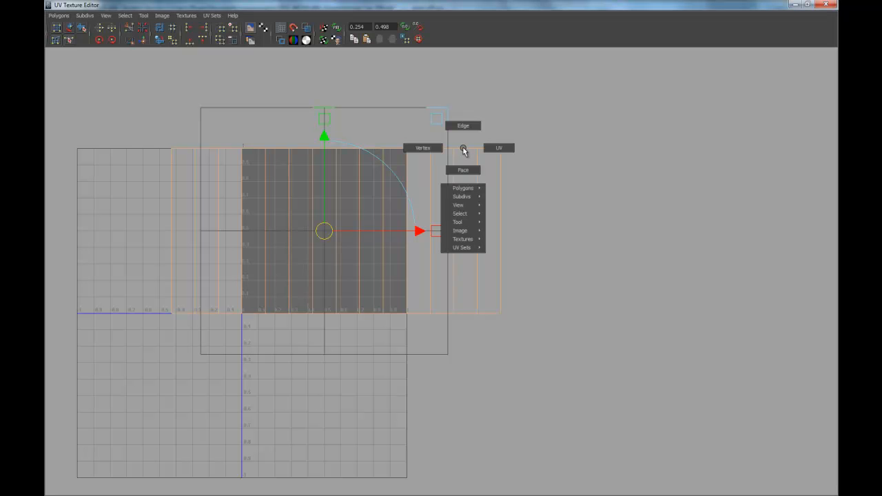
left_click(501, 147)
left_click_drag(119, 127, 573, 346)
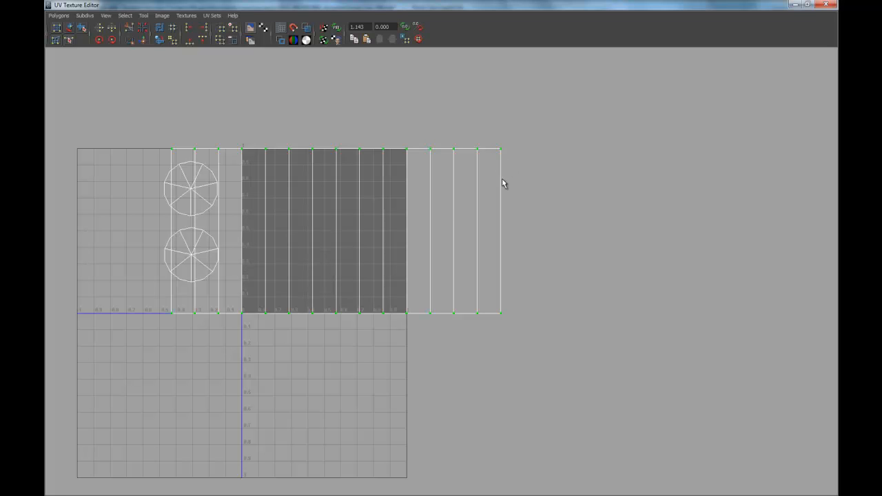
key("w")
left_click_drag(337, 236, 323, 274)
key("e")
key("r")
key("w")
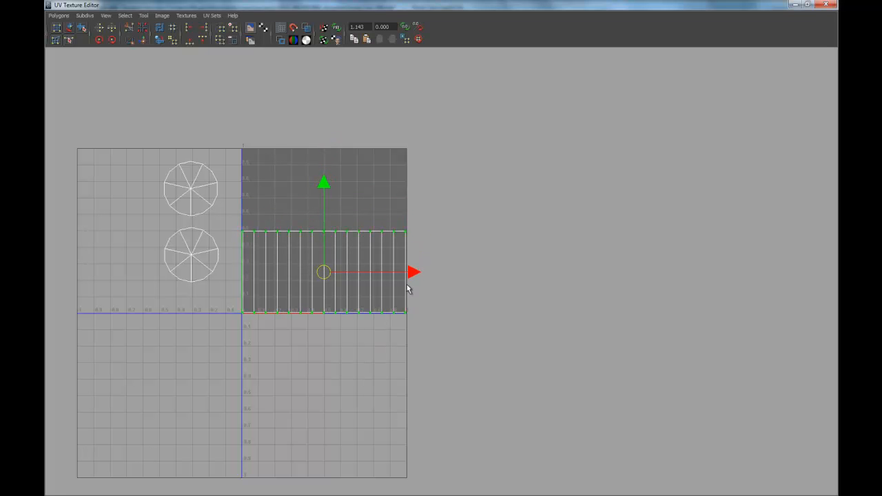
Scale the side-wall shell up slightly so it spans the full width of the texture square
scroll(407, 285, "up", 3)
middle_click_drag(363, 285, 464, 273, "alt")
scroll(589, 201, "up", 1)
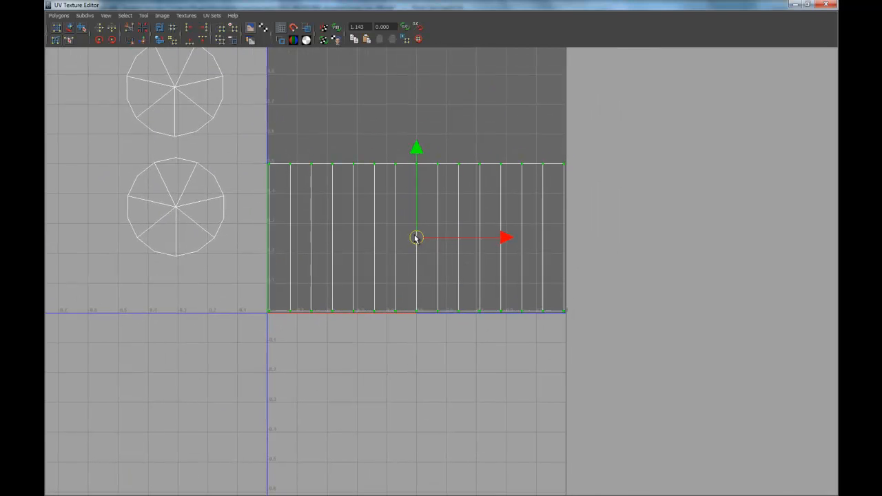
key("r")
left_click_drag(418, 238, 420, 238)
scroll(423, 238, "up", 5)
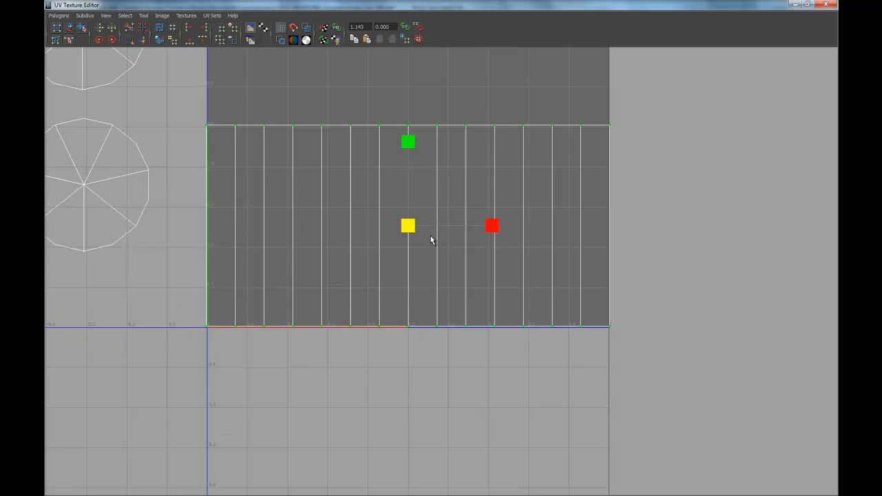
scroll(496, 257, "up", 3)
middle_click_drag(480, 258, 362, 298, "alt")
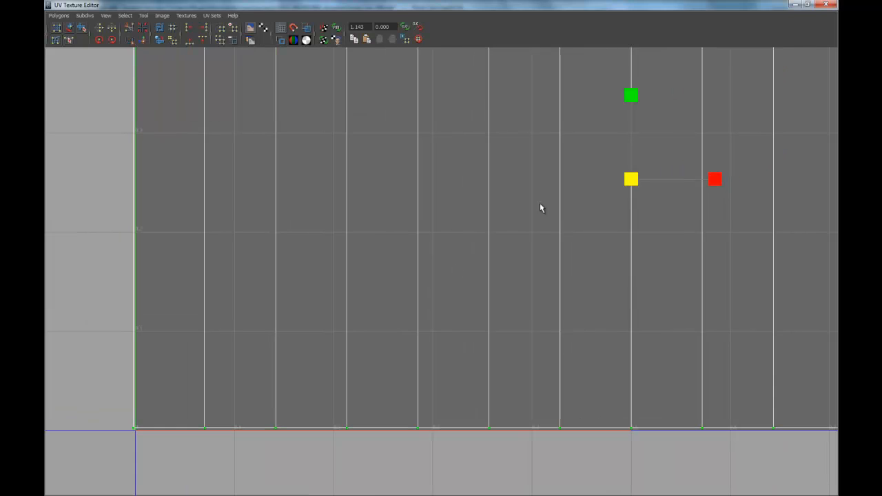
Fine-tune the side-wall shell's scale and vertical position so its borders align with the lower half of the texture square
mouse_move(632, 180)
left_mouse_down()
mouse_move(619, 186)
mouse_move(634, 184)
left_mouse_up()
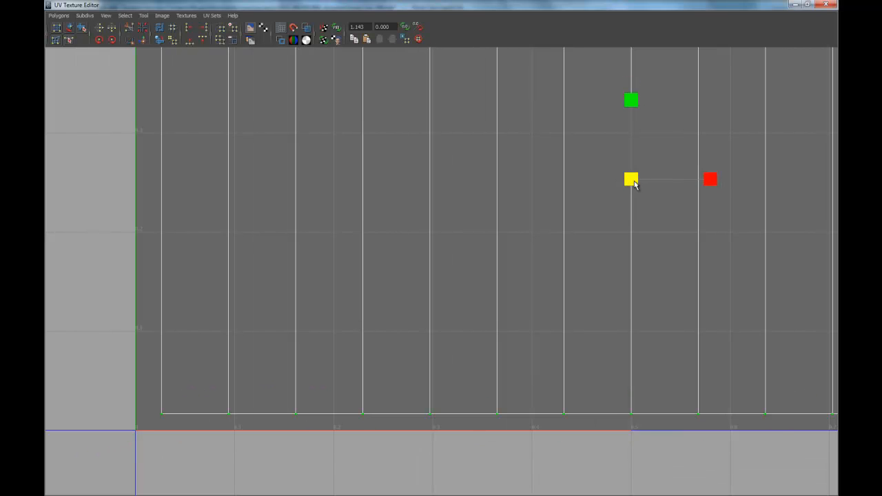
scroll(599, 224, "down", 2)
scroll(598, 229, "down", 1)
middle_click_drag(616, 256, 478, 271, "alt")
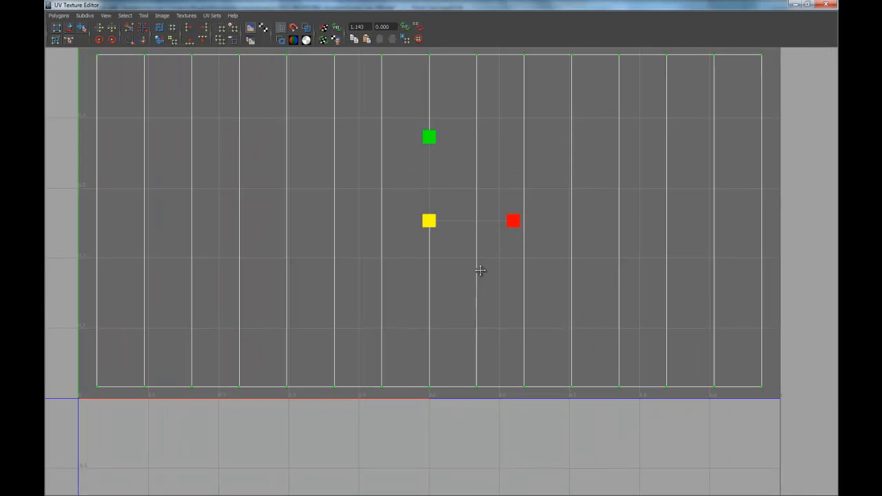
left_click_drag(433, 222, 436, 224)
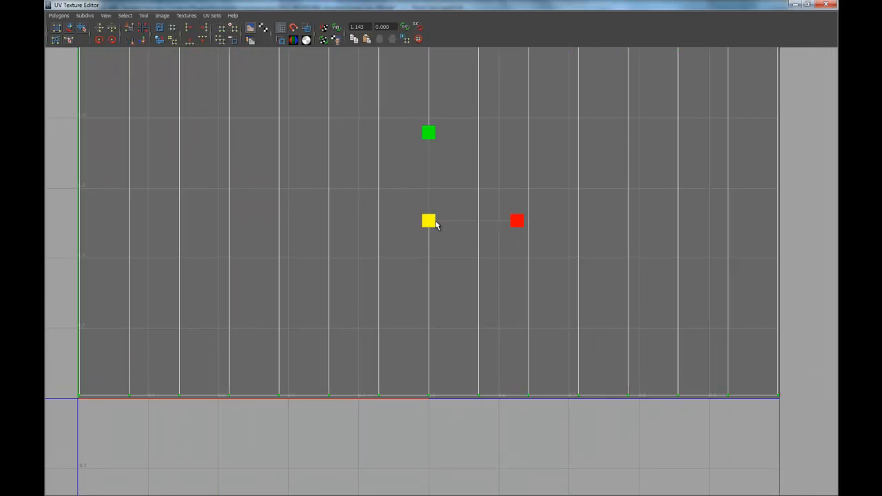
key("w")
left_click_drag(428, 133, 428, 133)
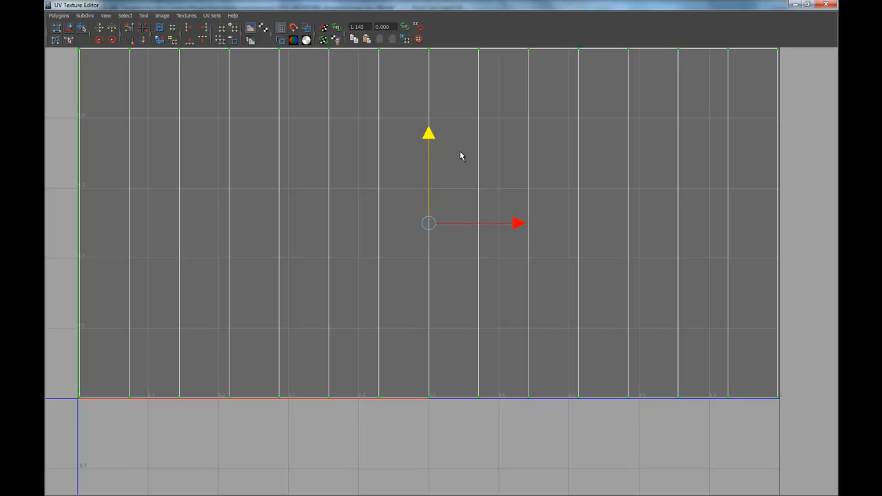
scroll(465, 165, "down", 2)
scroll(471, 171, "down", 4)
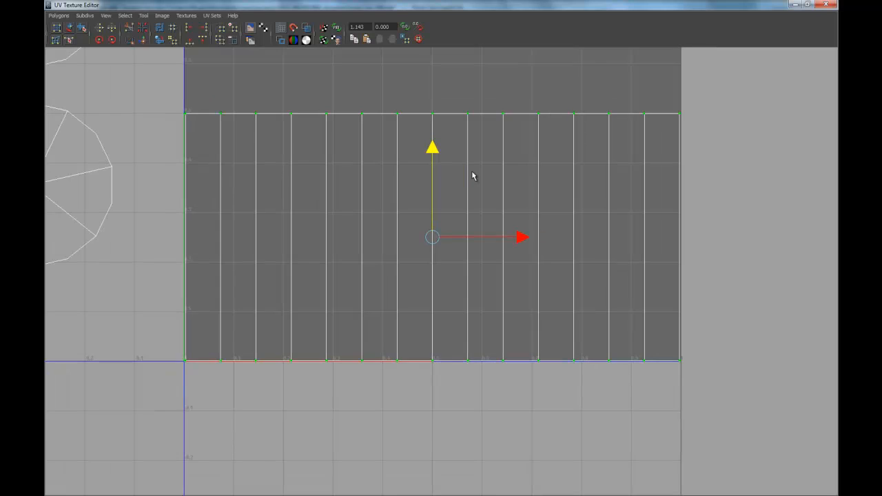
middle_click_drag(466, 169, 492, 201, "alt")
scroll(469, 193, "down", 3)
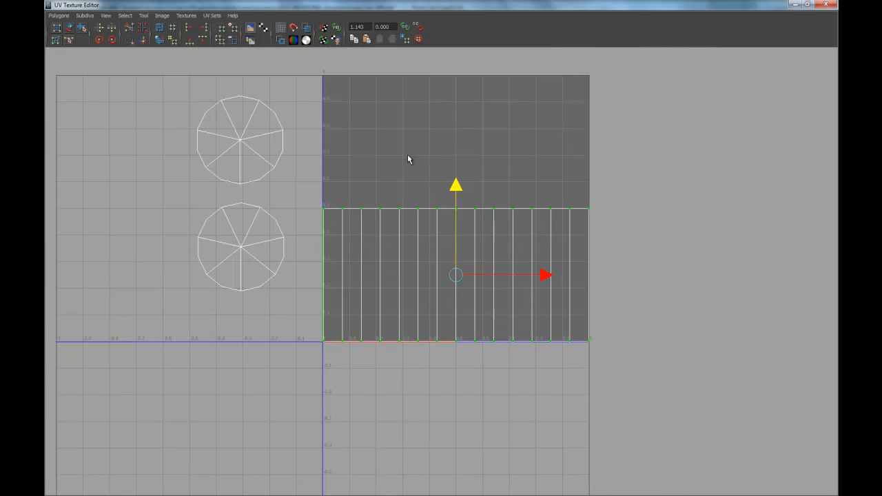
Select the side-wall shell's outer vertical border edge and examine where that seam runs on the can
middle_click_drag(410, 158, 391, 184, "alt")
right_click_drag(551, 233, 555, 211)
left_click(570, 243)
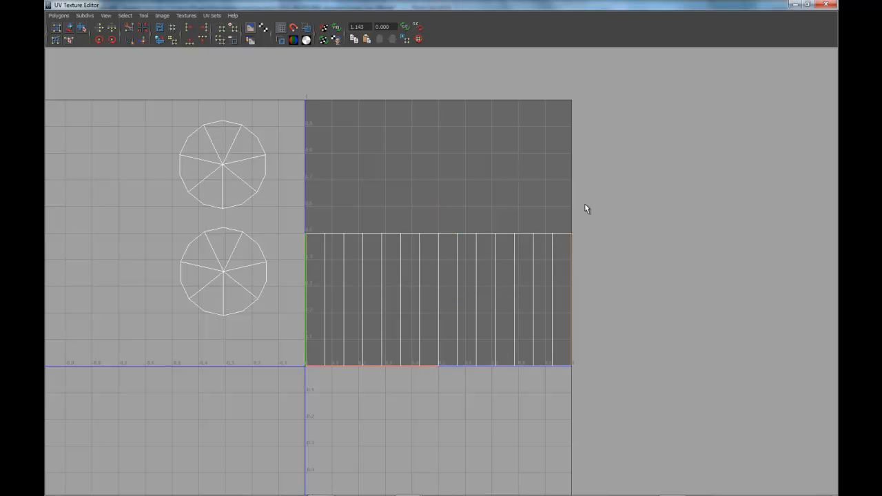
left_click(794, 4)
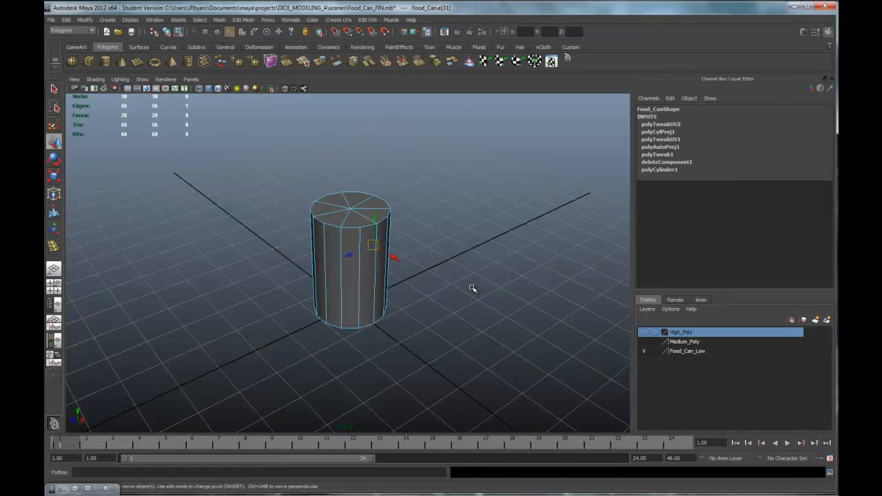
left_click_drag(471, 295, 279, 416, "alt")
Move the upper cap shell into the upper-right quarter of the texture square and scale it up to fill that quarter
left_click(88, 487)
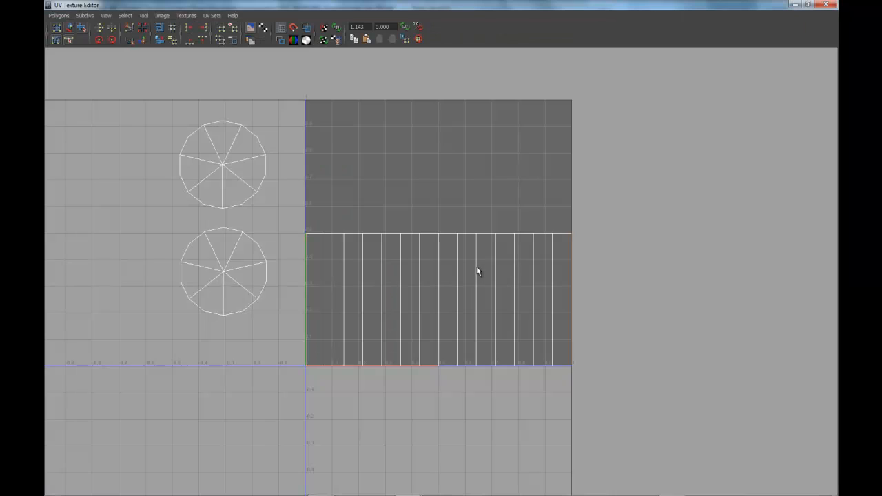
right_click_drag(246, 157, 283, 160)
left_click(221, 153)
left_click_drag(230, 167, 512, 173)
key("r")
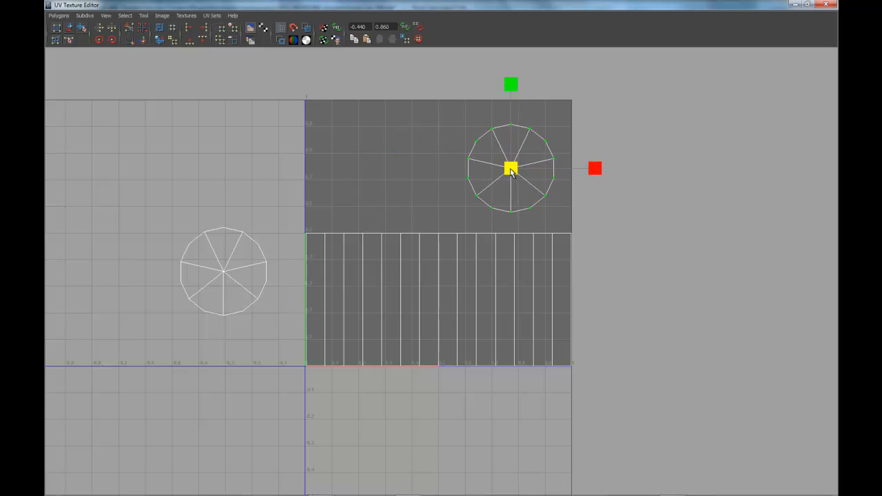
mouse_move(509, 171)
left_mouse_down()
mouse_move(542, 171)
mouse_move(515, 171)
left_mouse_up()
key("w")
key("r")
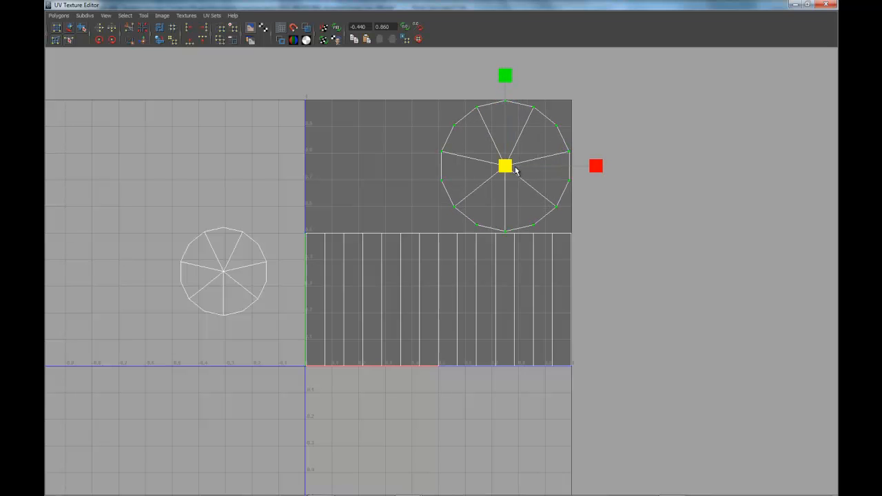
Move the remaining cap shell into the upper-left quarter of the texture square, scale it to match the other cap, and deselect it
left_click_drag(139, 230, 291, 342)
left_click_drag(223, 272, 296, 225)
key("ctrl+z")
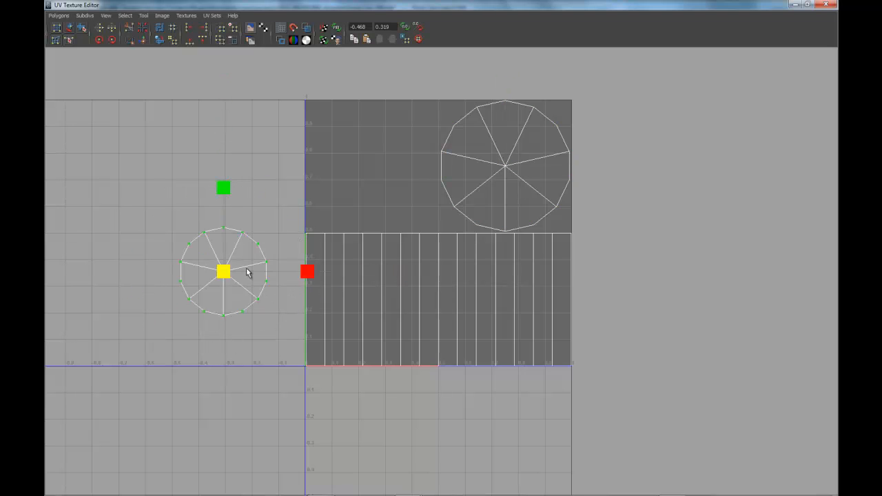
key("w")
left_click_drag(232, 272, 373, 169)
key("r")
key("w")
key("r")
key("w")
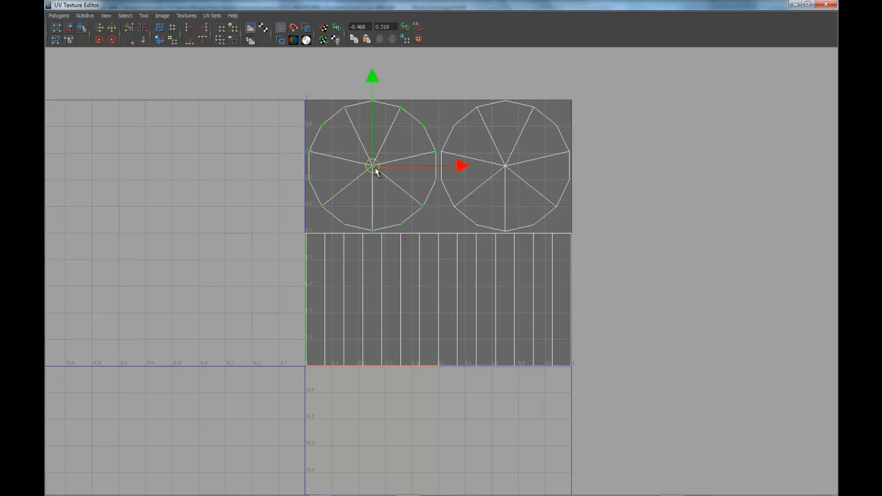
left_click(619, 187)
scroll(558, 197, "down", 1)
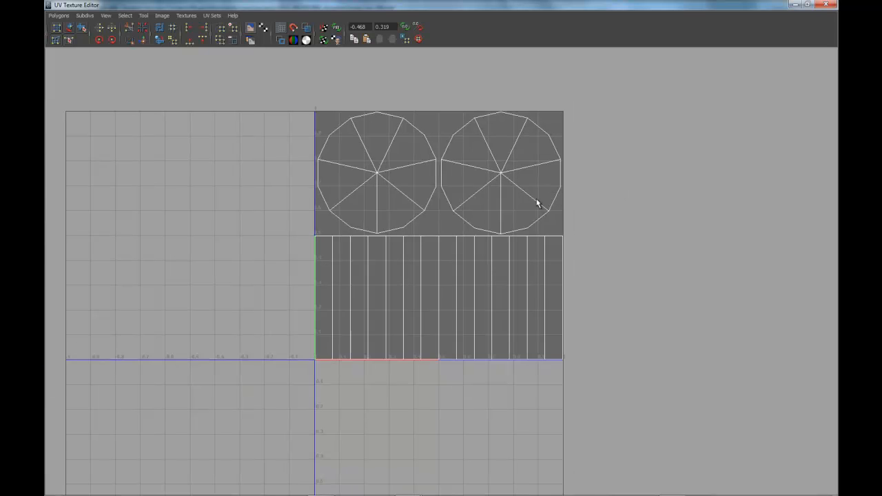
Minimize the UV Texture Editor and switch the low-poly can back to object mode with the whole object selected
left_click(794, 6)
right_click_drag(363, 259, 354, 309)
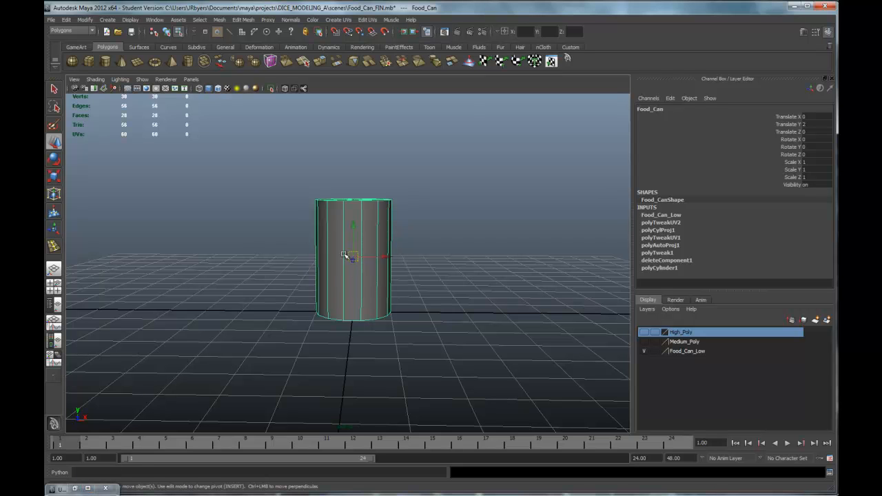
left_click_drag(452, 234, 103, 449, "alt")
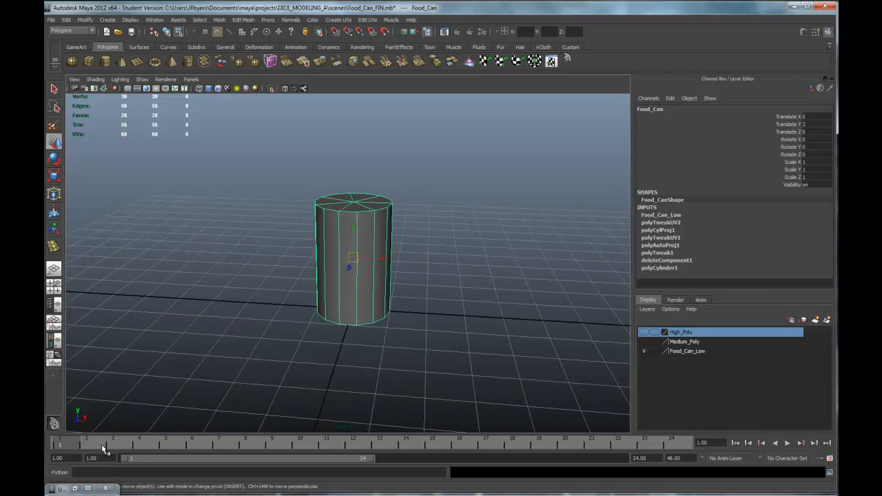
Save a 1024 × 1024 Targa UV snapshot of the low-poly can as Food_Can_UV_TX in the project's sourceimages folder
left_click(87, 488)
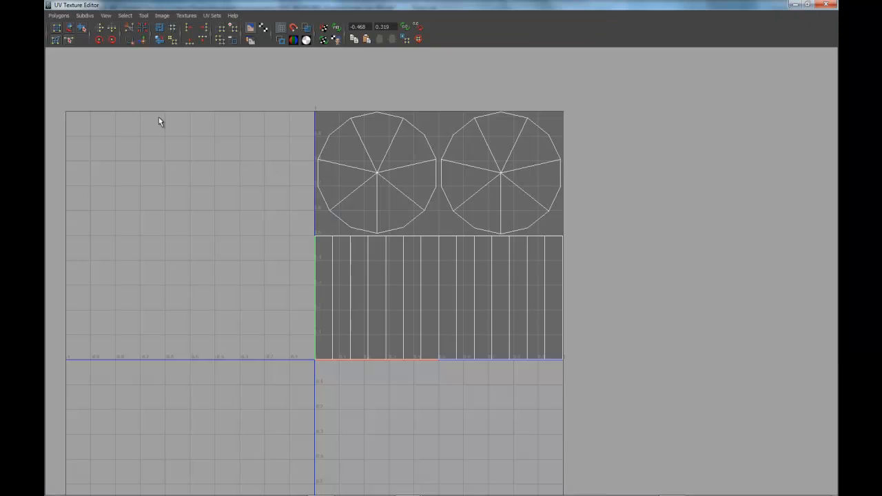
left_click(55, 15)
left_click(82, 288)
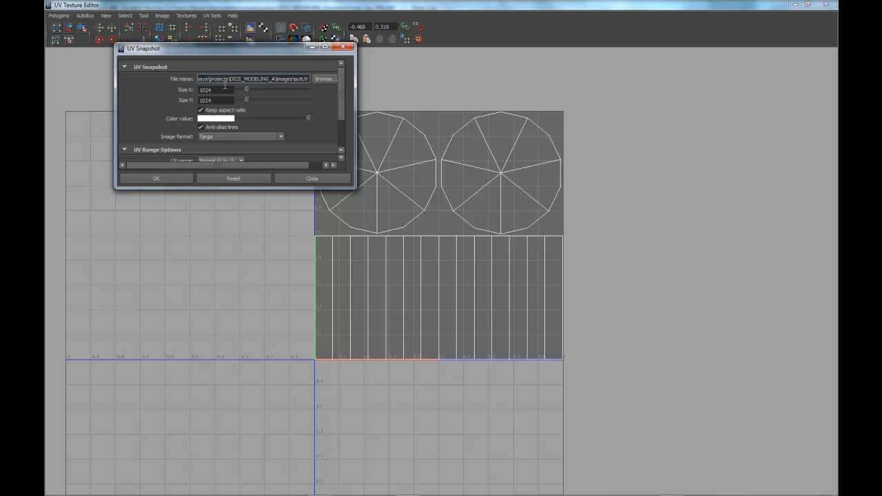
left_click(320, 79)
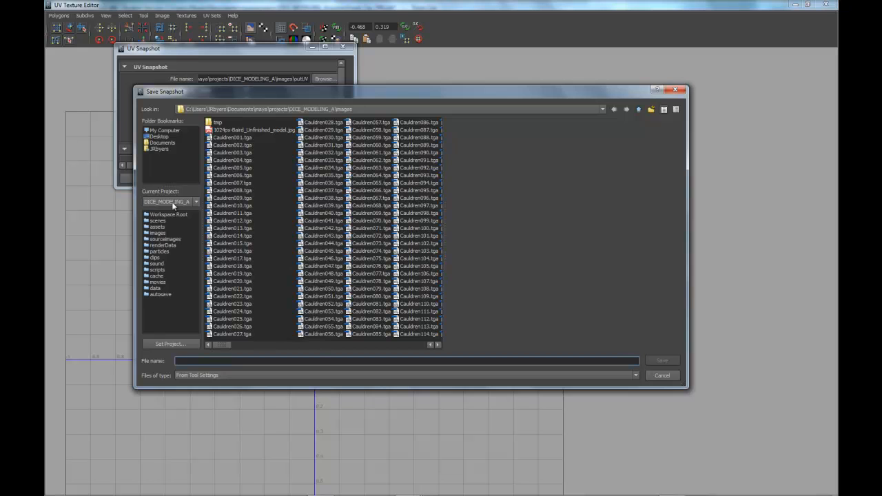
left_click(171, 239)
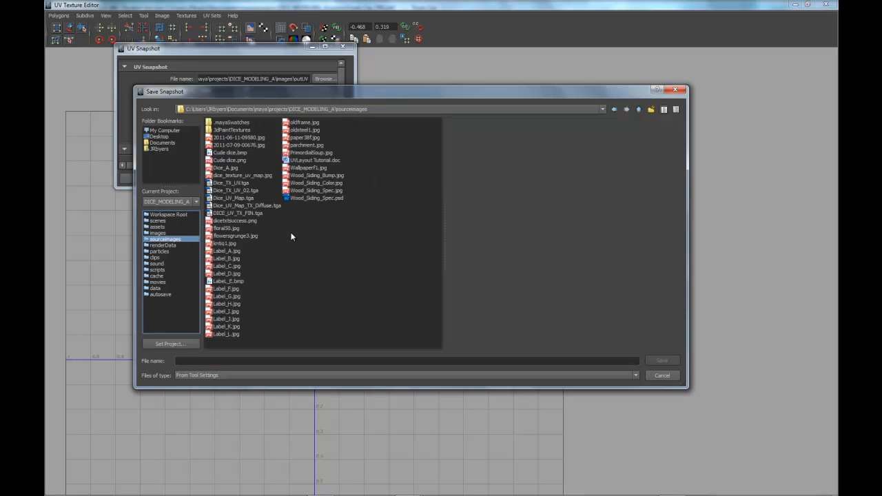
left_click(197, 362)
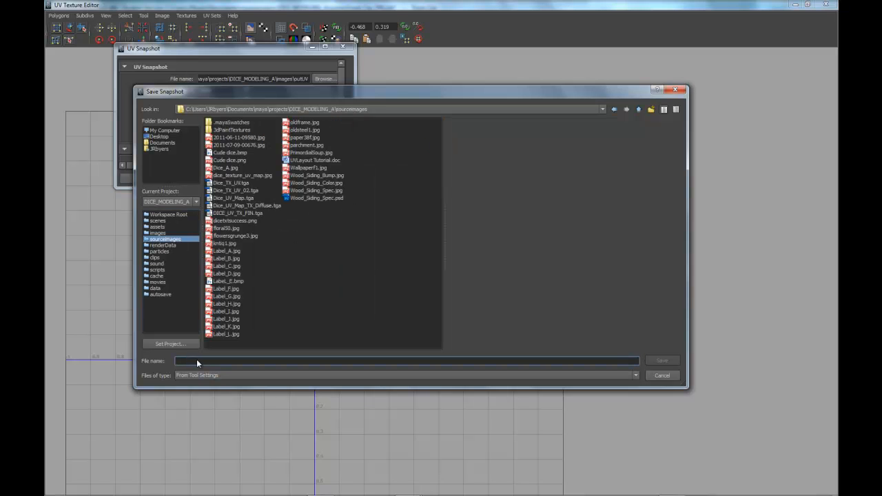
type("F")
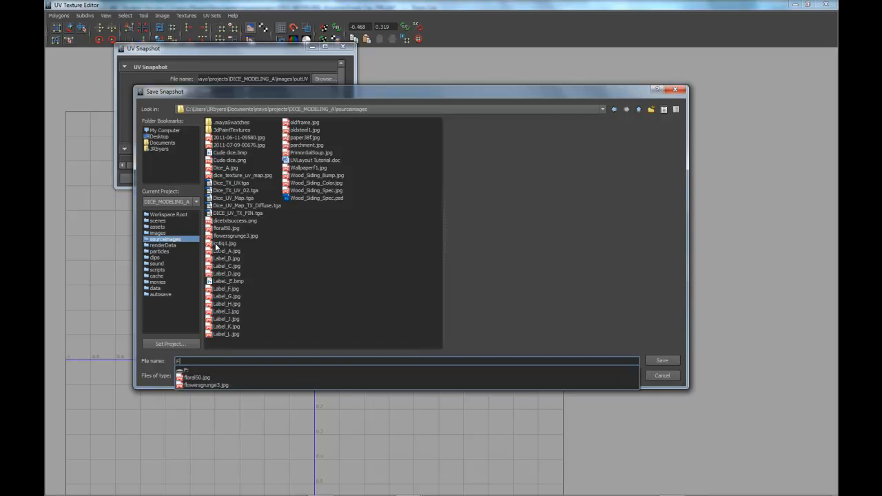
type("ood_C")
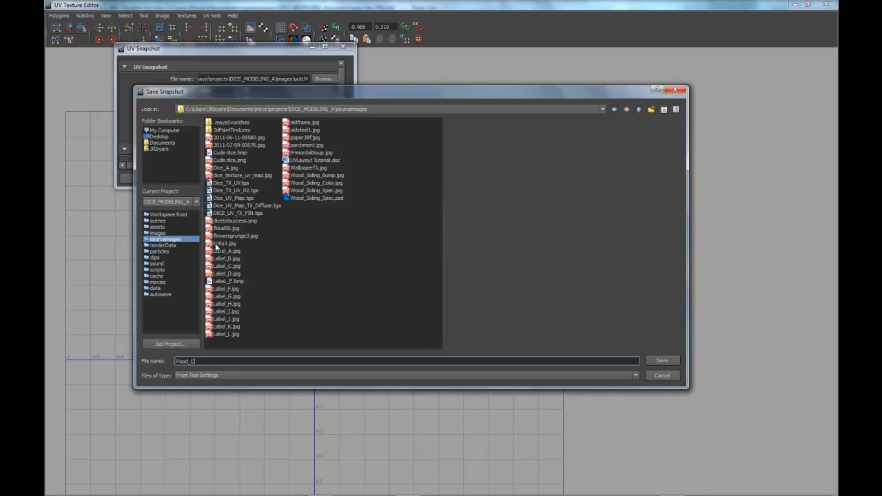
type("an_UV_TX")
left_click(662, 360)
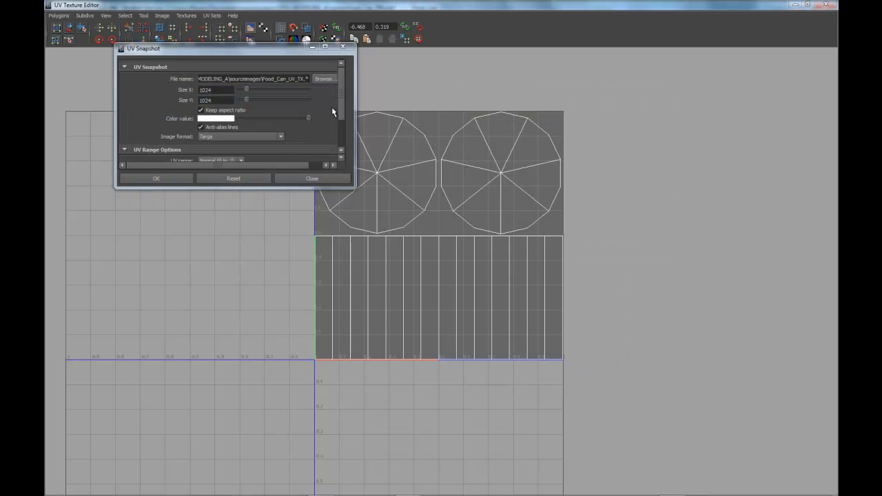
scroll(338, 118, "down", 2)
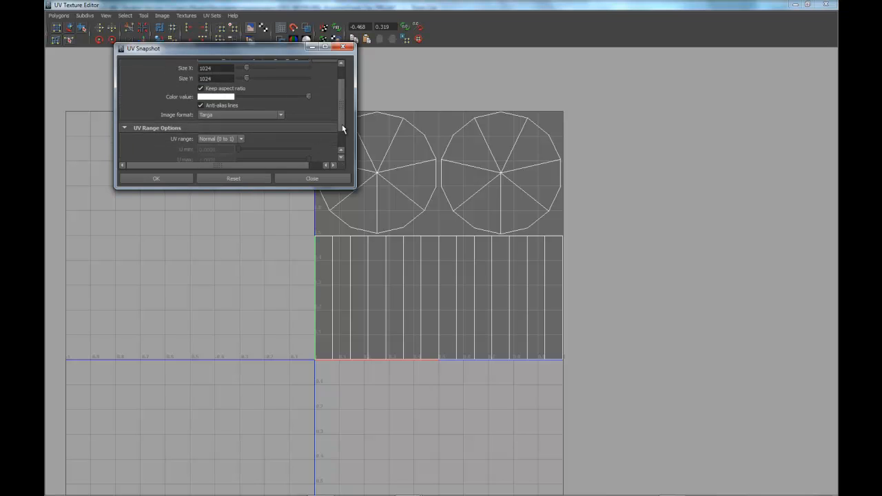
left_click(181, 179)
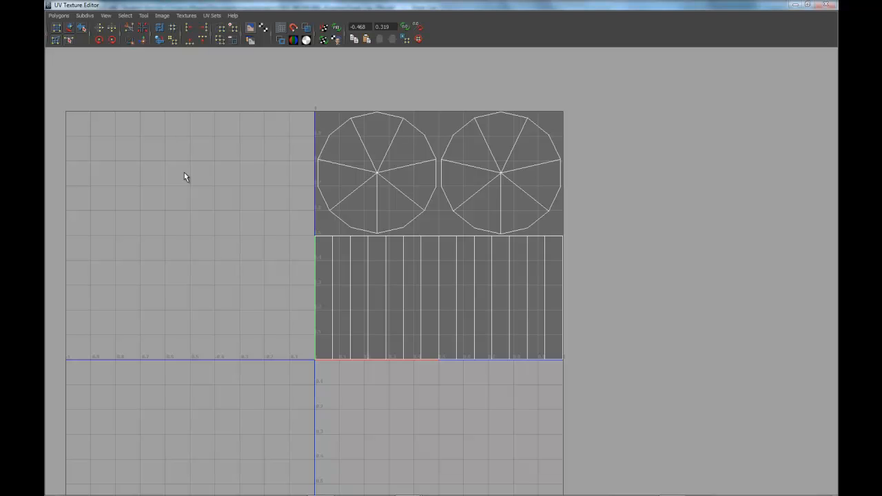
Minimize the UV Texture Editor, clear the selection and reselect the whole low-poly can in the viewport
left_click(794, 5)
left_click(456, 248)
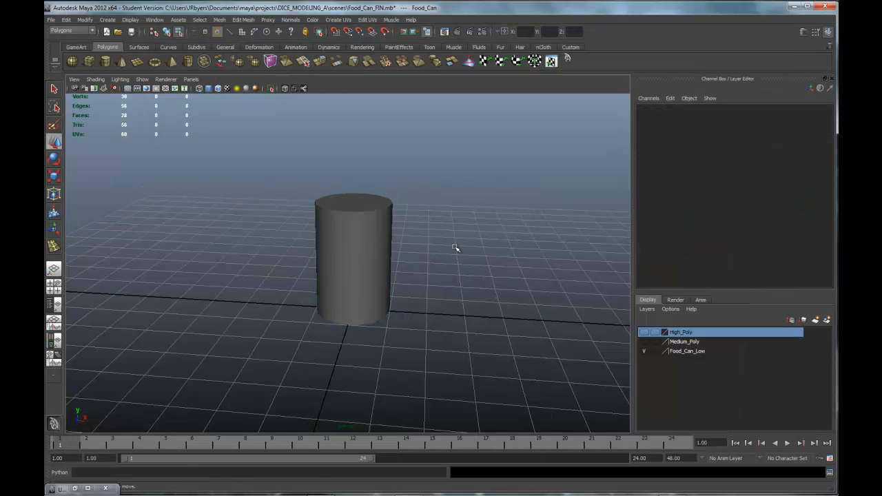
left_click(375, 239)
right_click(363, 205)
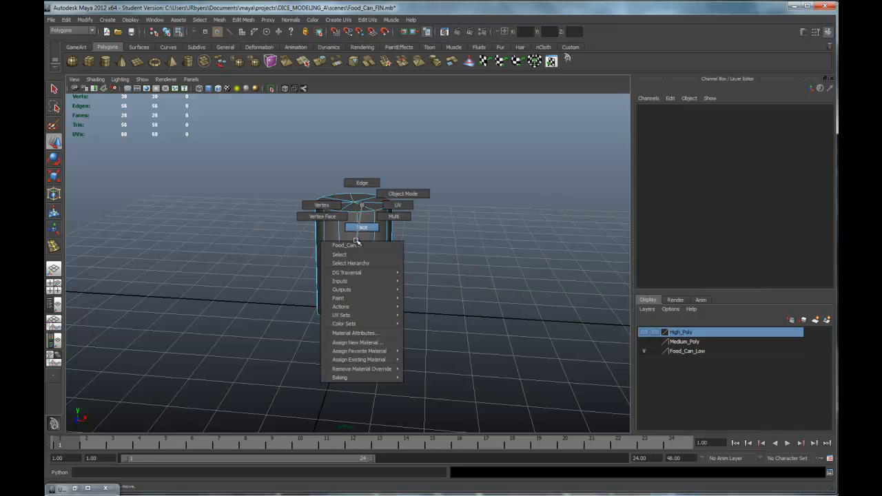
left_click(356, 254)
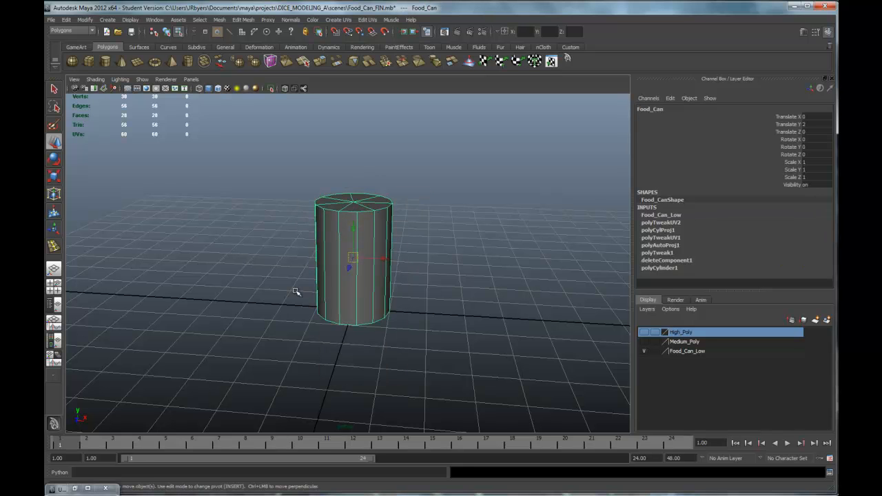
Export the selected low-poly can as an OBJ to the scenes folder, overwriting Food_Can_Low_Poly.obj
left_click_drag(427, 294, 441, 289, "alt")
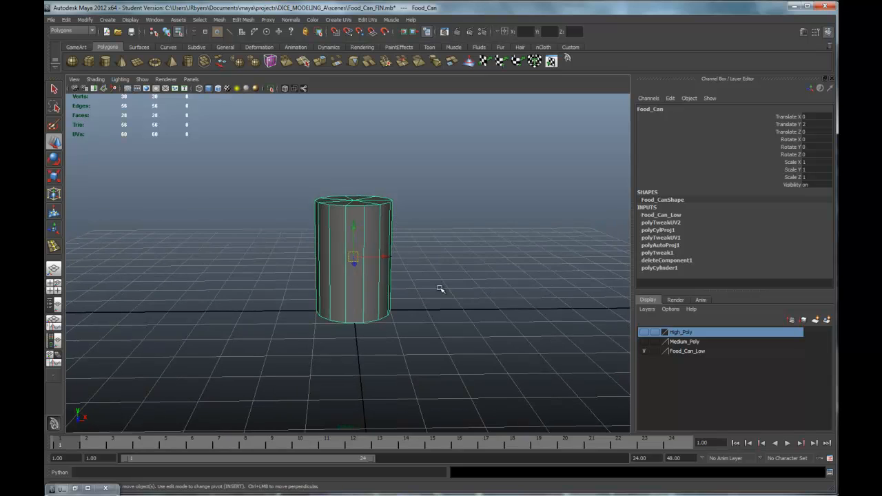
middle_click_drag(420, 265, 426, 273, "alt")
left_click_drag(426, 272, 421, 276, "alt")
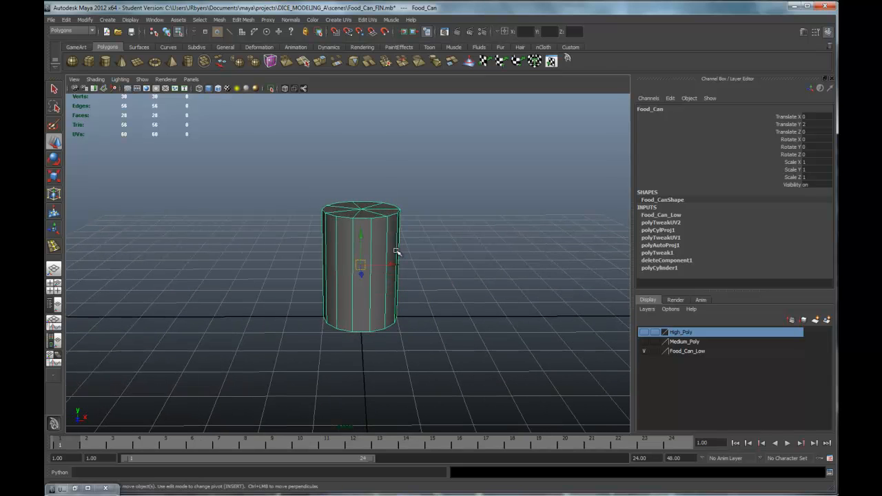
left_click_drag(396, 248, 390, 248, "alt")
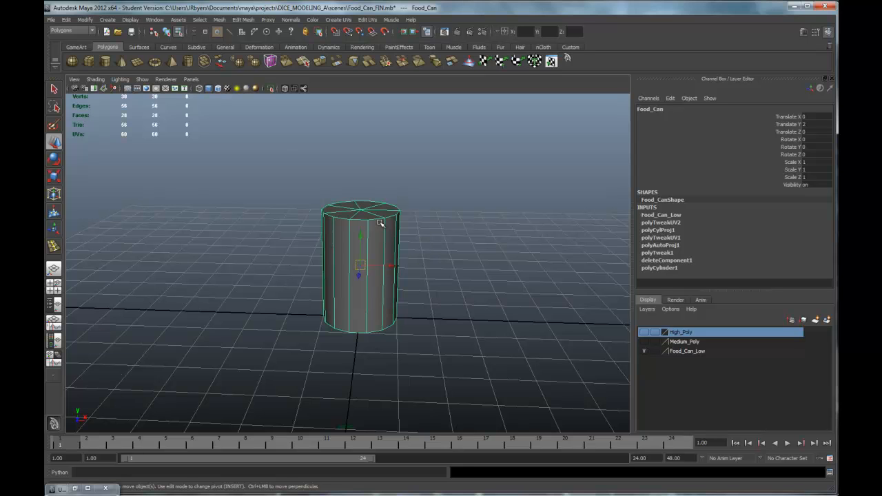
left_click(51, 19)
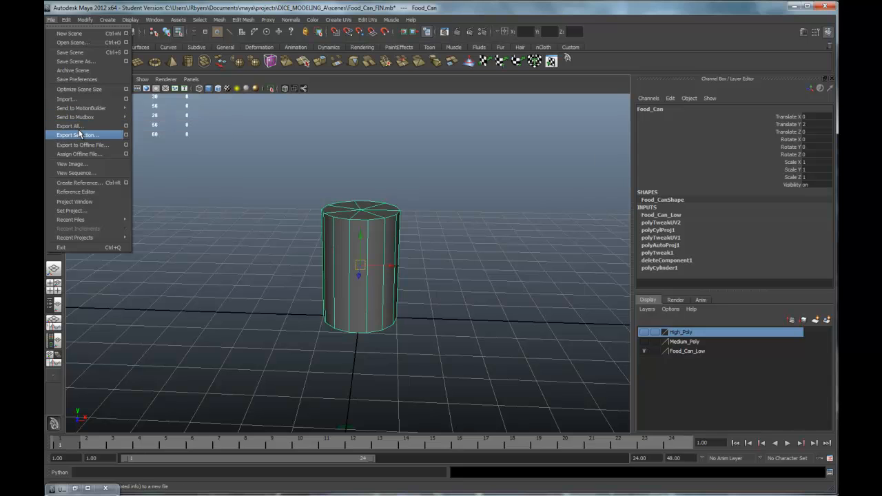
left_click(78, 134)
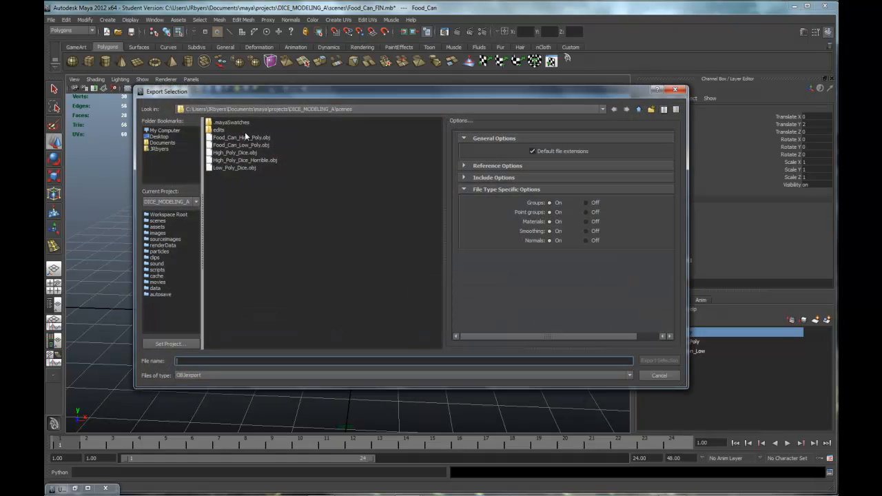
left_click(245, 145)
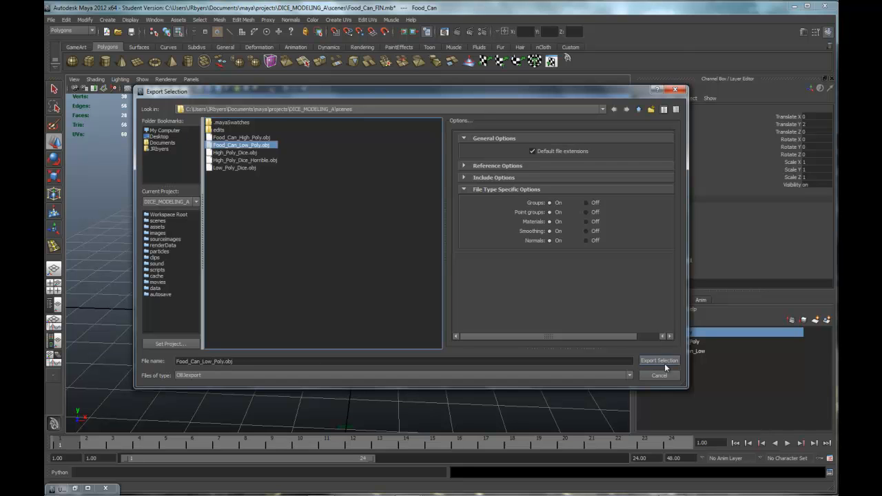
left_click(666, 364)
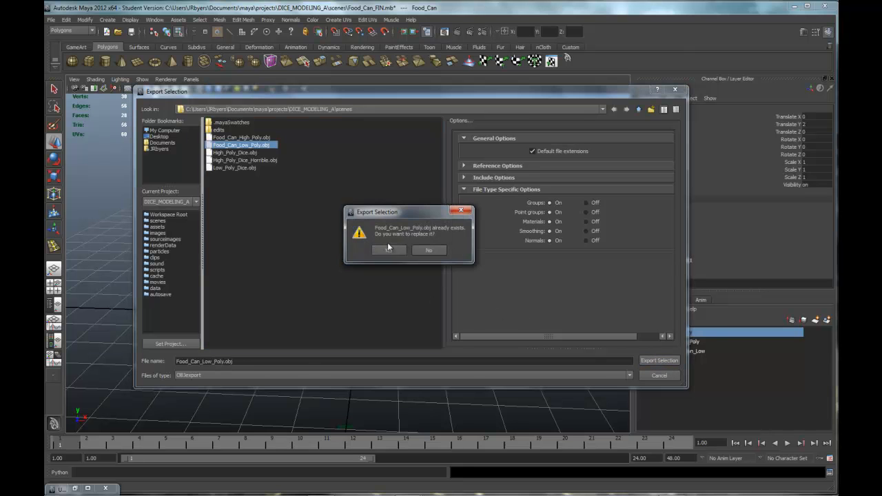
left_click(389, 250)
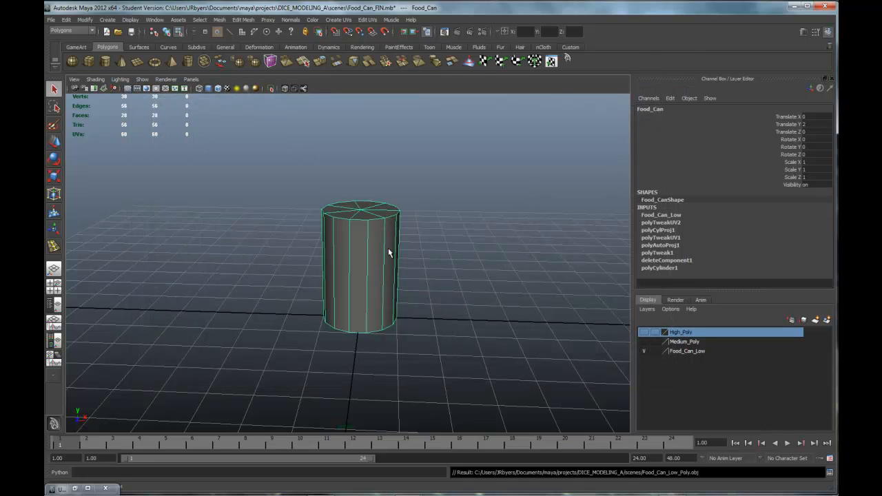